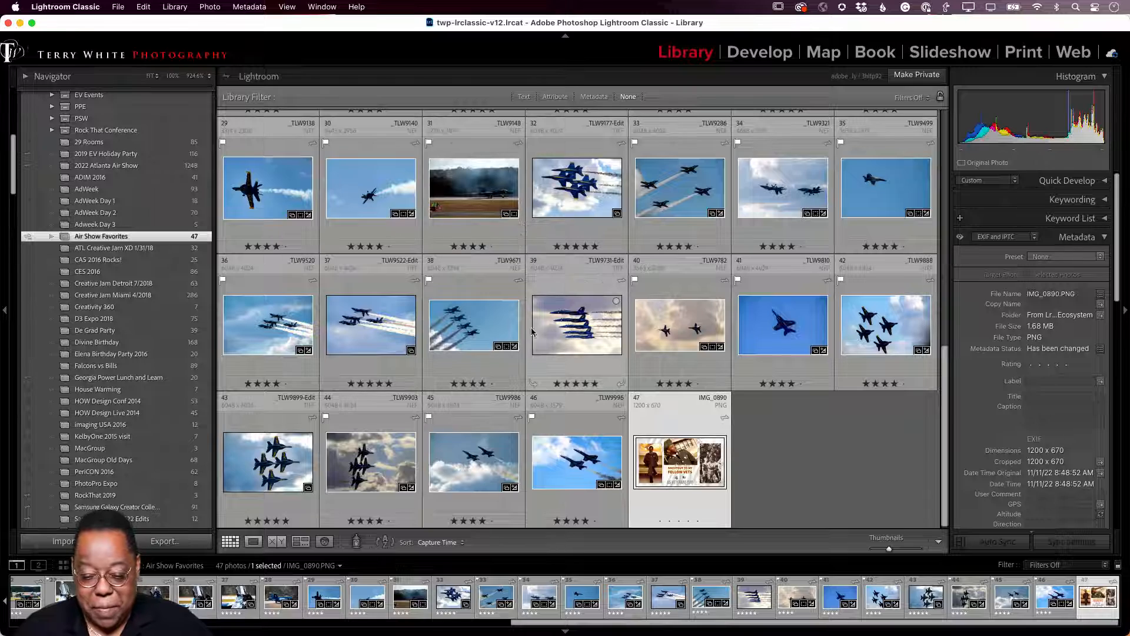
# View the _TLW9025-Edit photo from the Air Show Favorites collection full screen and return to the grid
pyautogui.scroll(10, 561, 321)
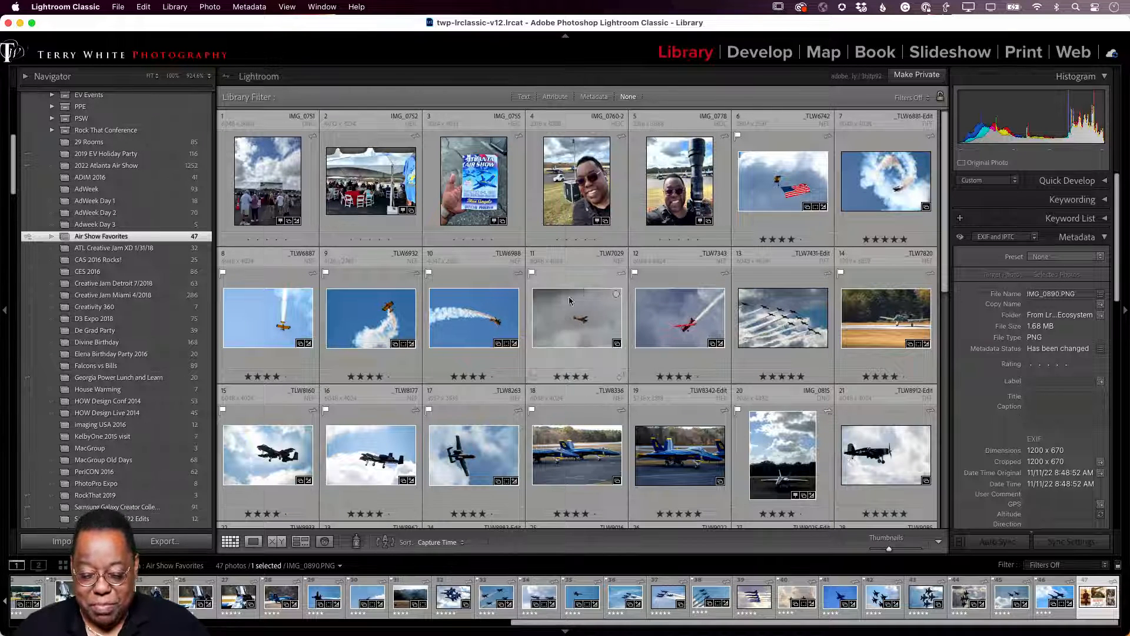
pyautogui.scroll(-5, 579, 294)
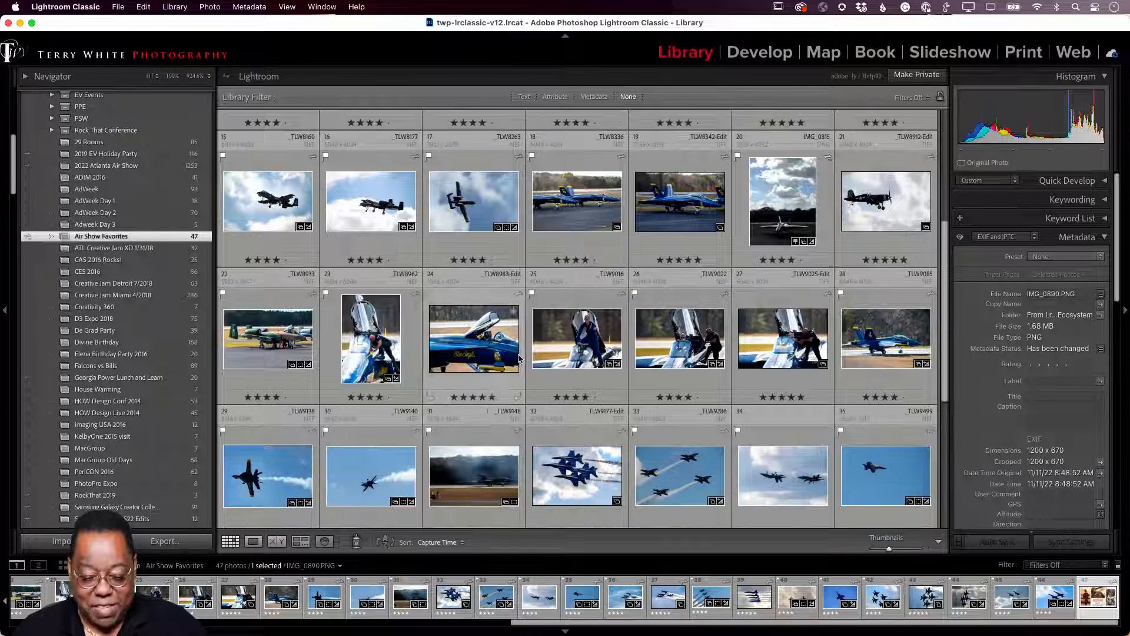
pyautogui.click(771, 356)
pyautogui.press('f')
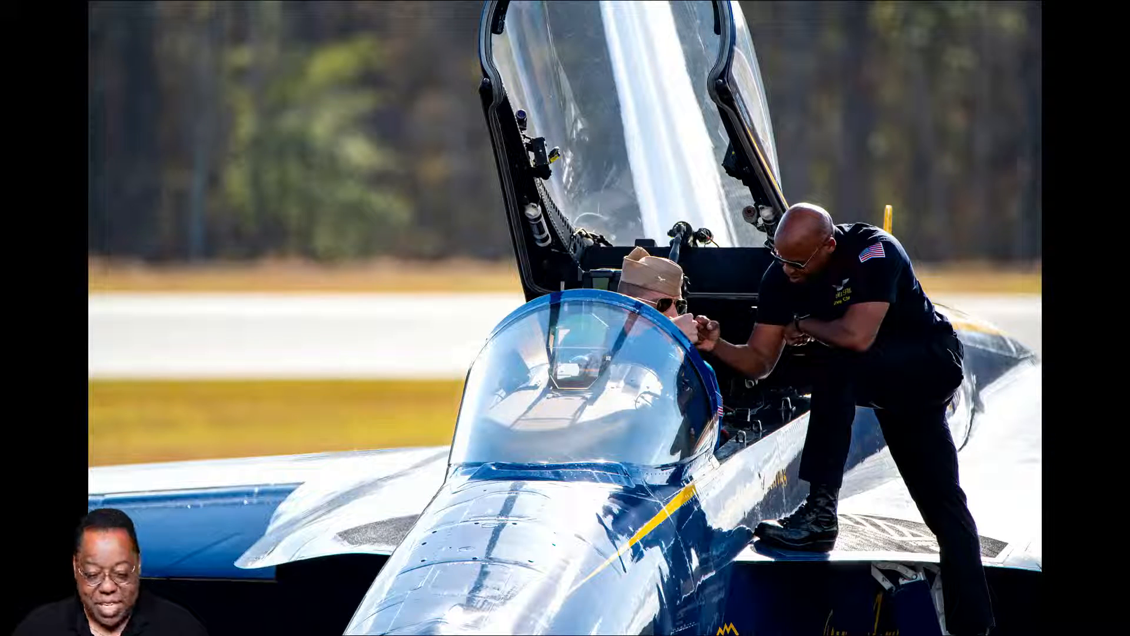
pyautogui.press('f')
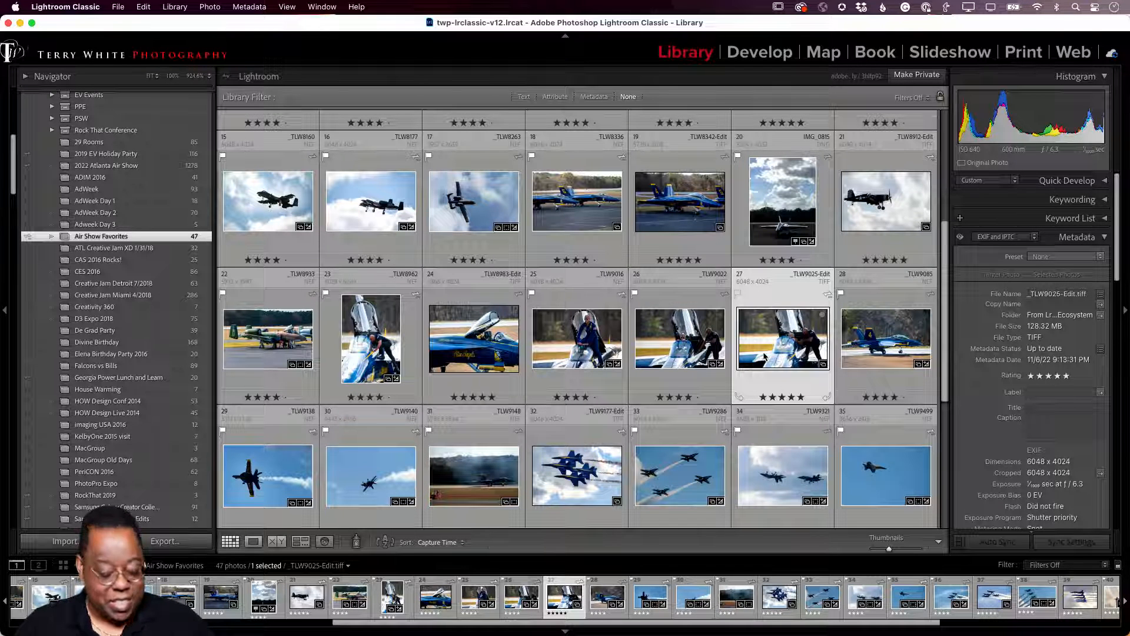
pyautogui.hotkey('shift', 'f')
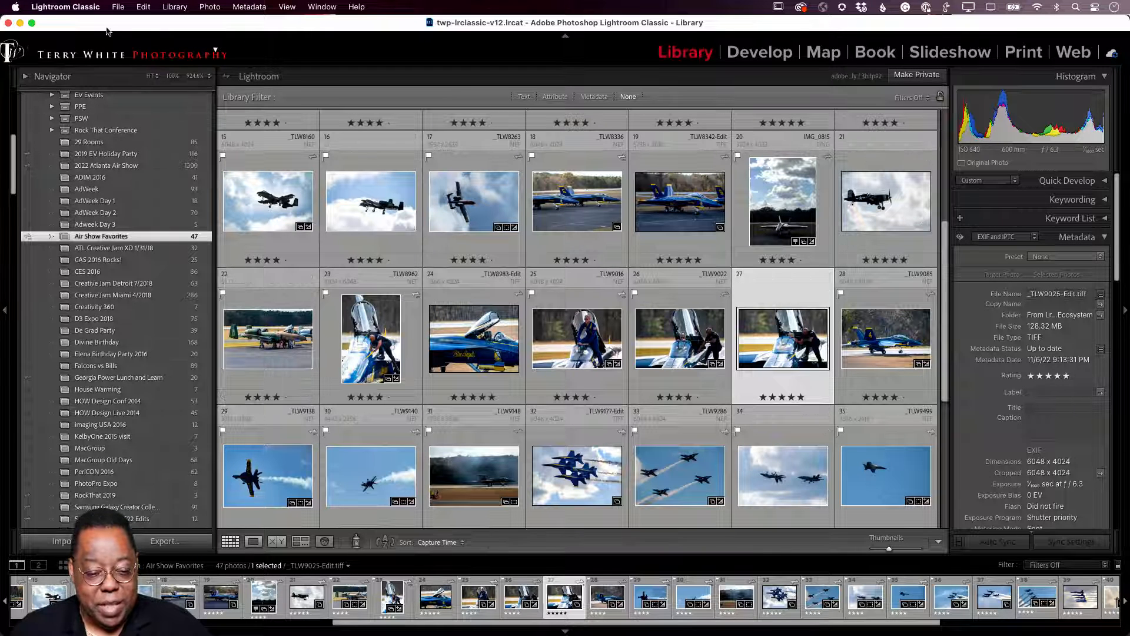
# Open the Identity Plate Editor and review the available plate types and saved identity plates
pyautogui.click(96, 7)
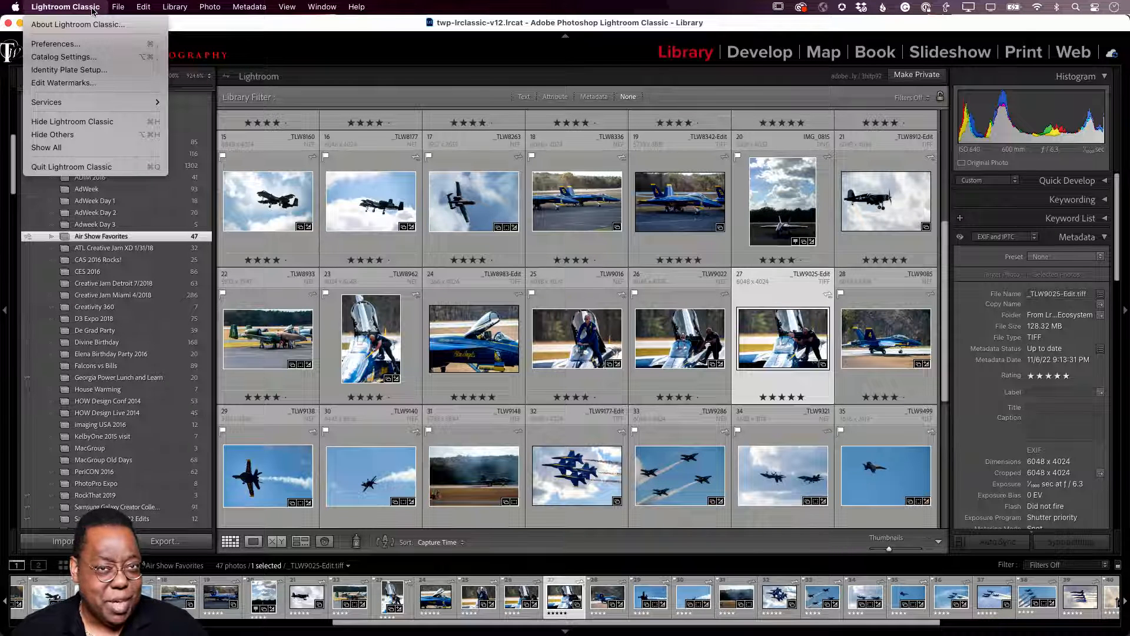
pyautogui.click(95, 72)
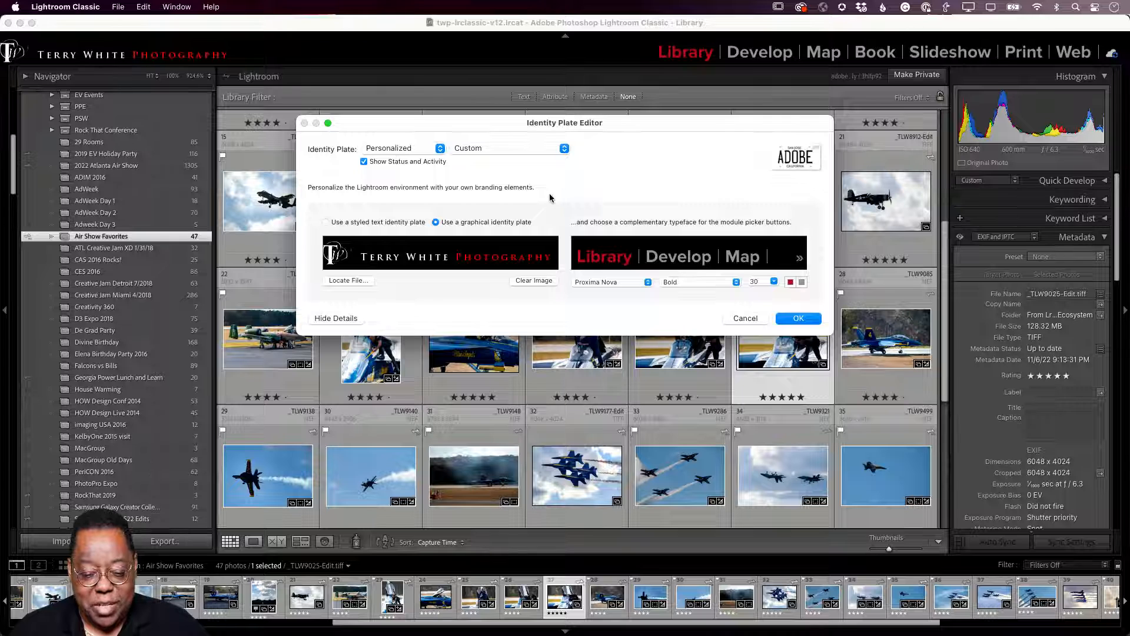
pyautogui.click(422, 150)
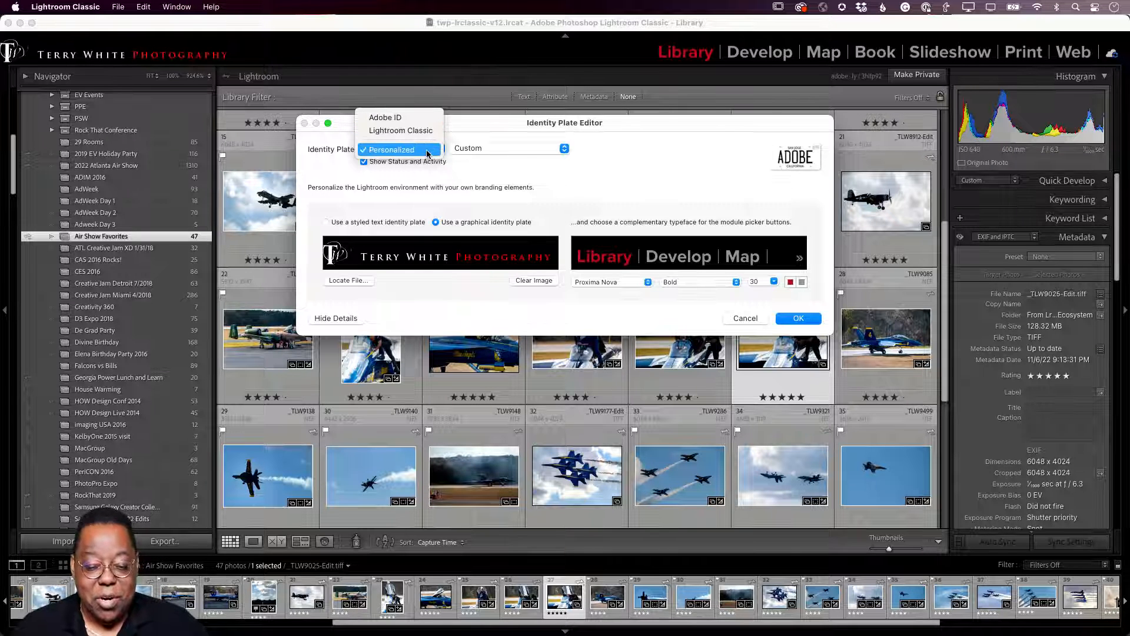
pyautogui.click(468, 181)
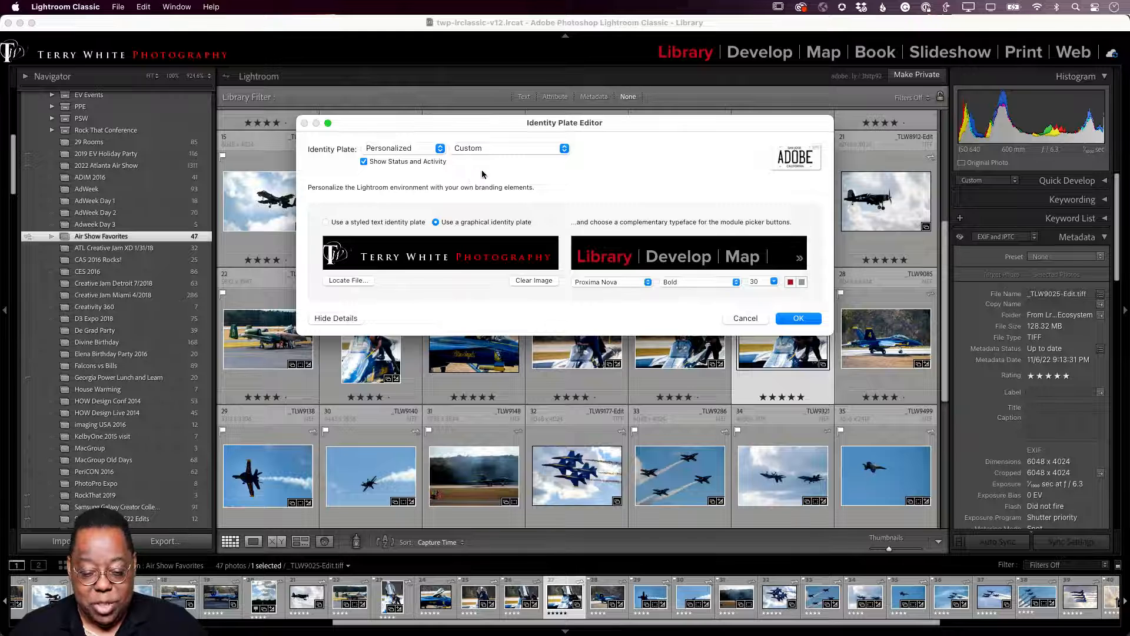
pyautogui.click(494, 151)
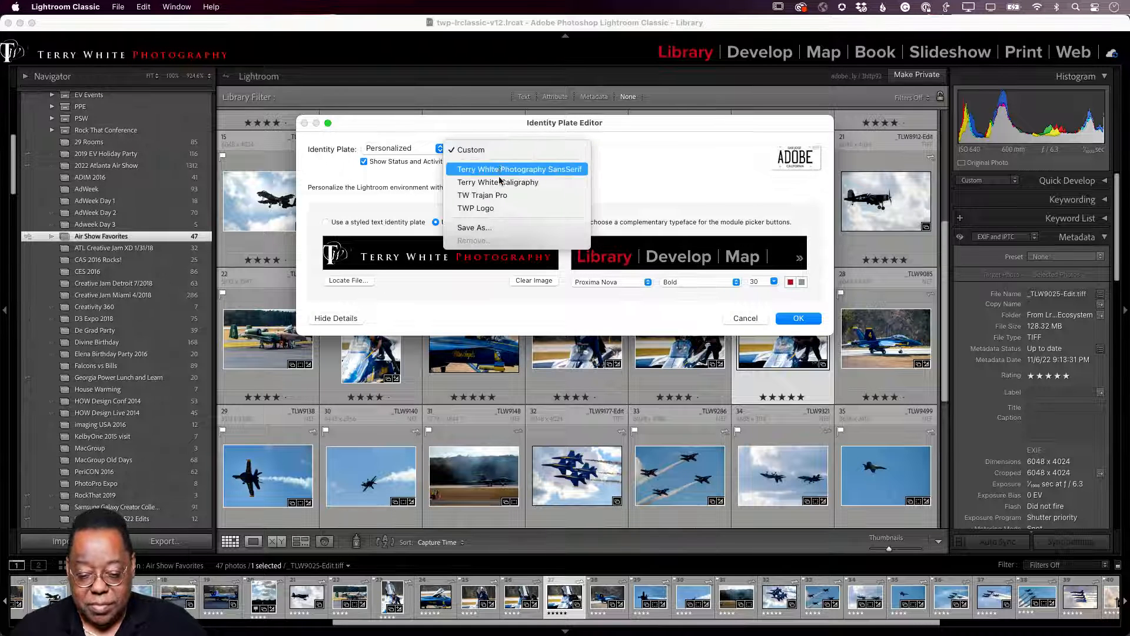
pyautogui.click(506, 139)
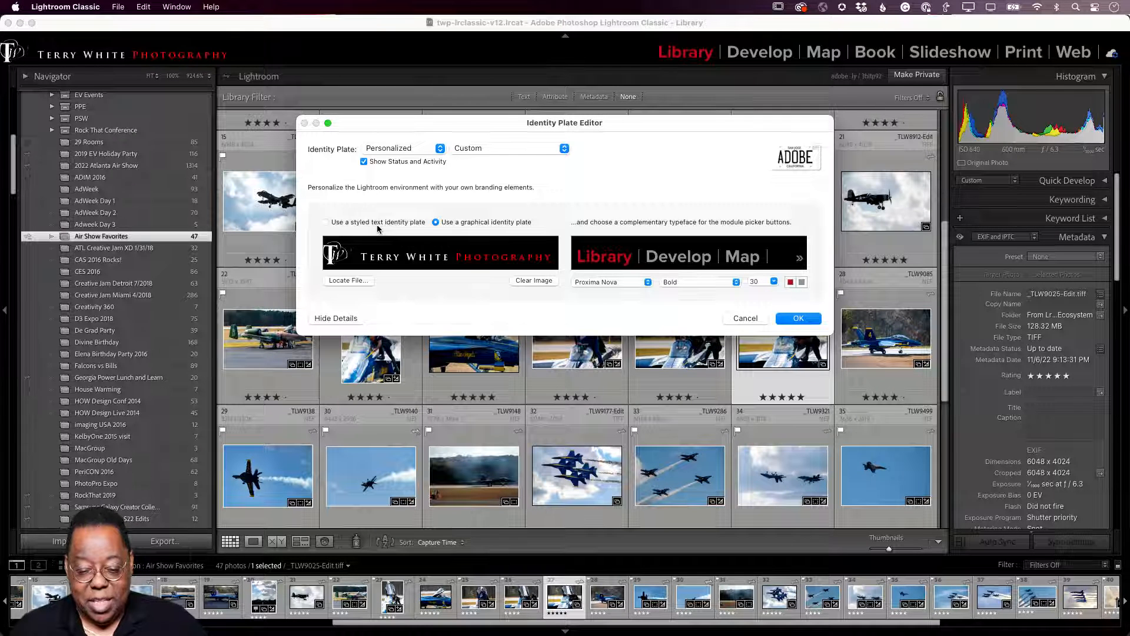
# Switch to a styled text identity plate and load the saved TW Trajan Pro plate
pyautogui.click(361, 224)
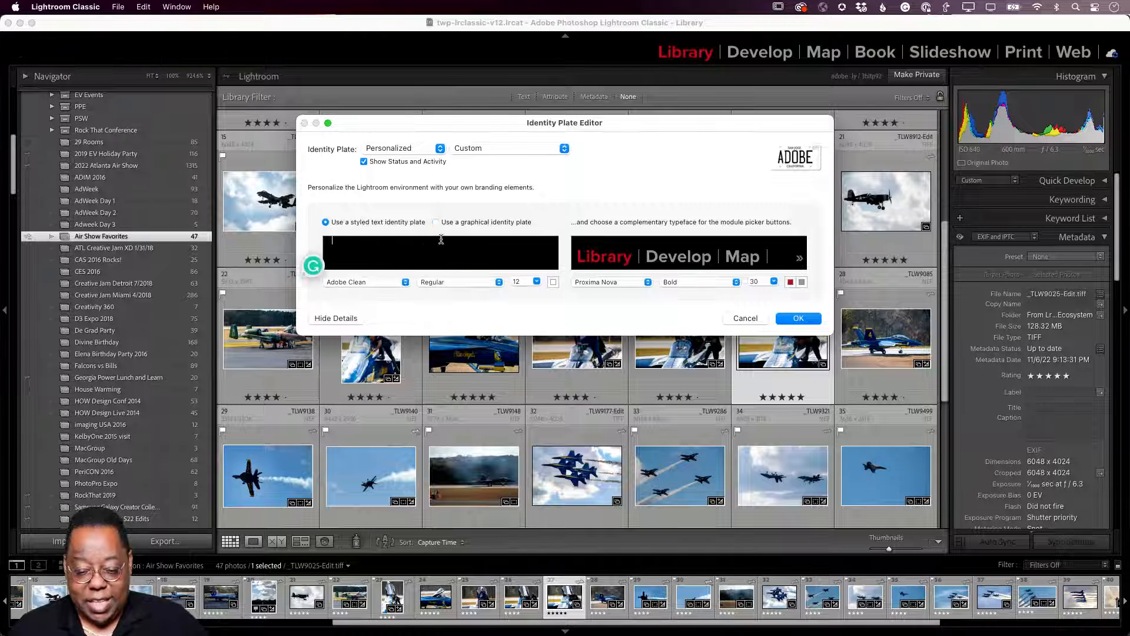
pyautogui.click(487, 151)
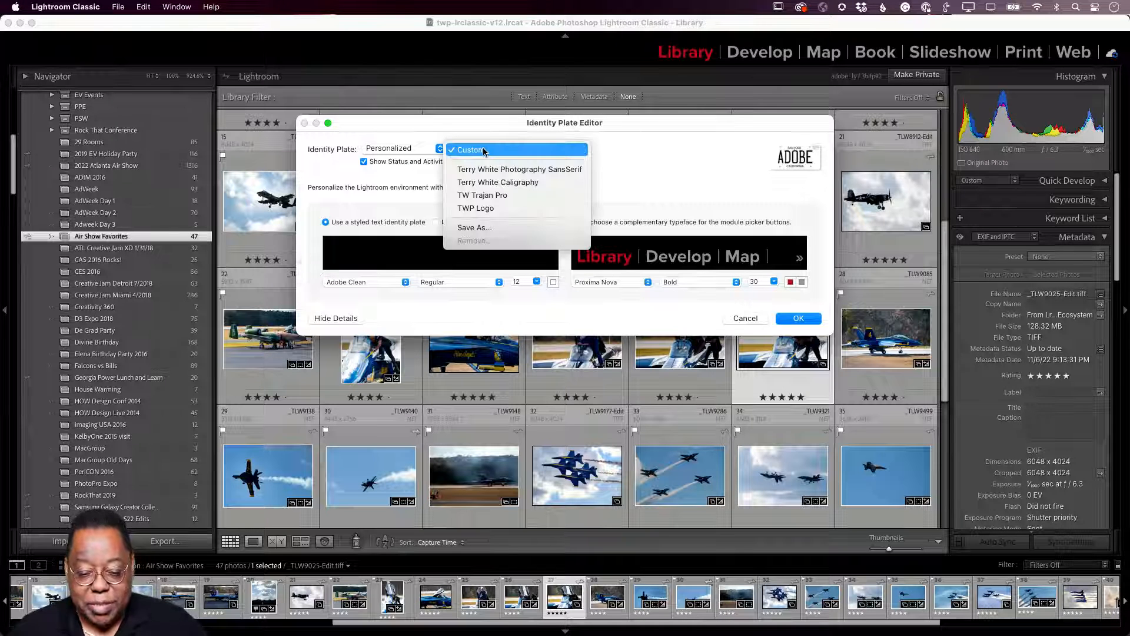
pyautogui.click(486, 195)
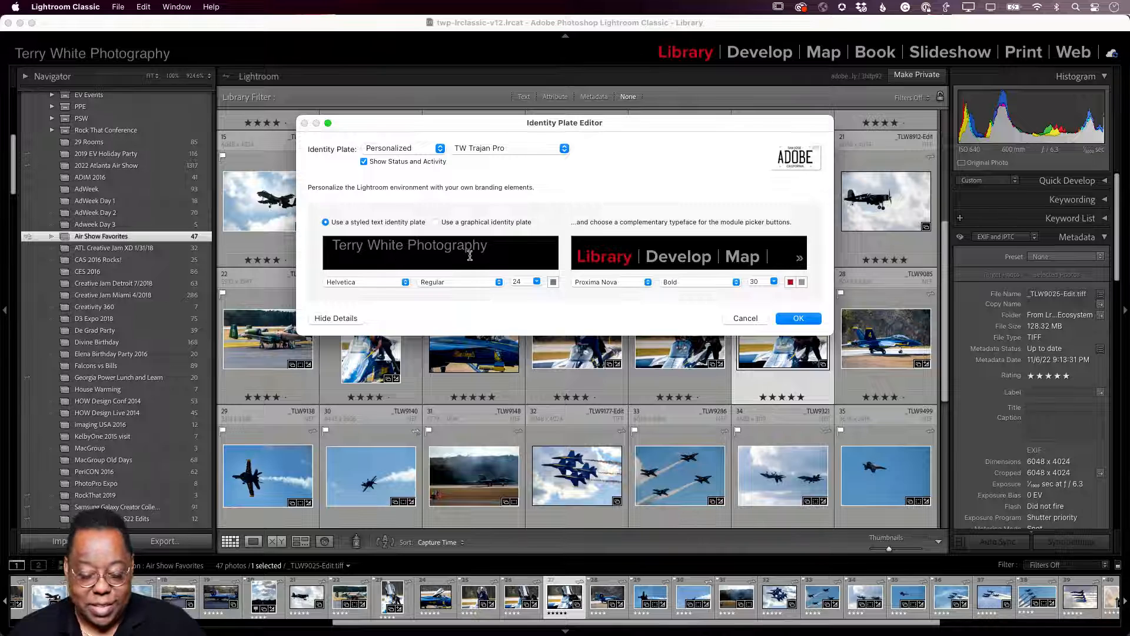
# Examine the fonts offered for the plate text and module picker buttons, and switch back to the graphical identity plate
pyautogui.click(365, 282)
pyautogui.scroll(-9, 379, 389)
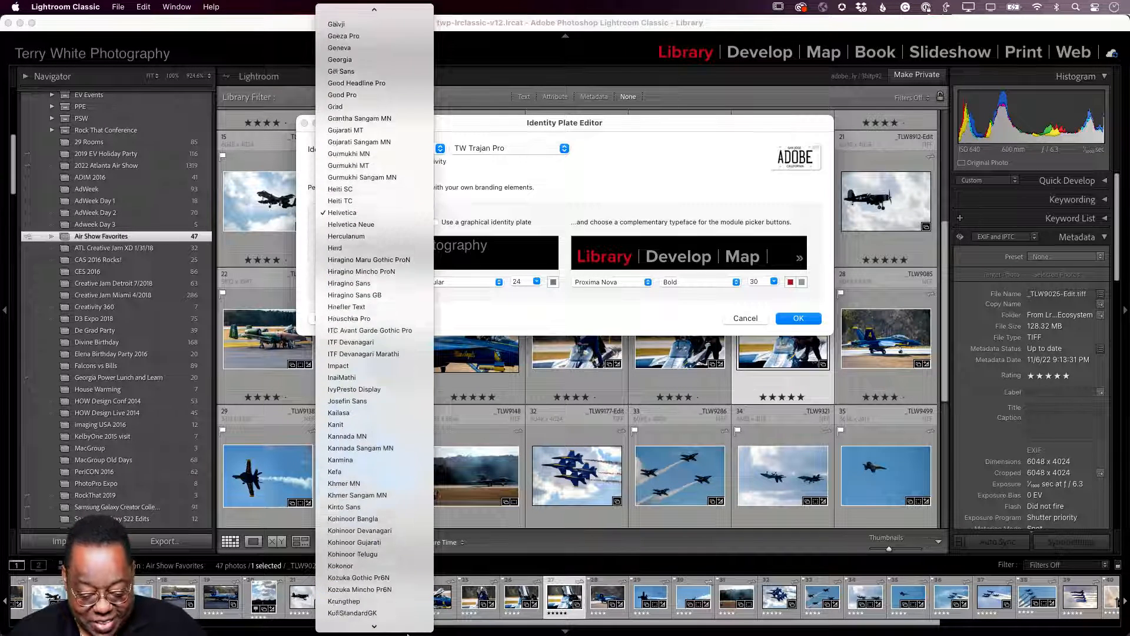
pyautogui.moveTo(388, 633)
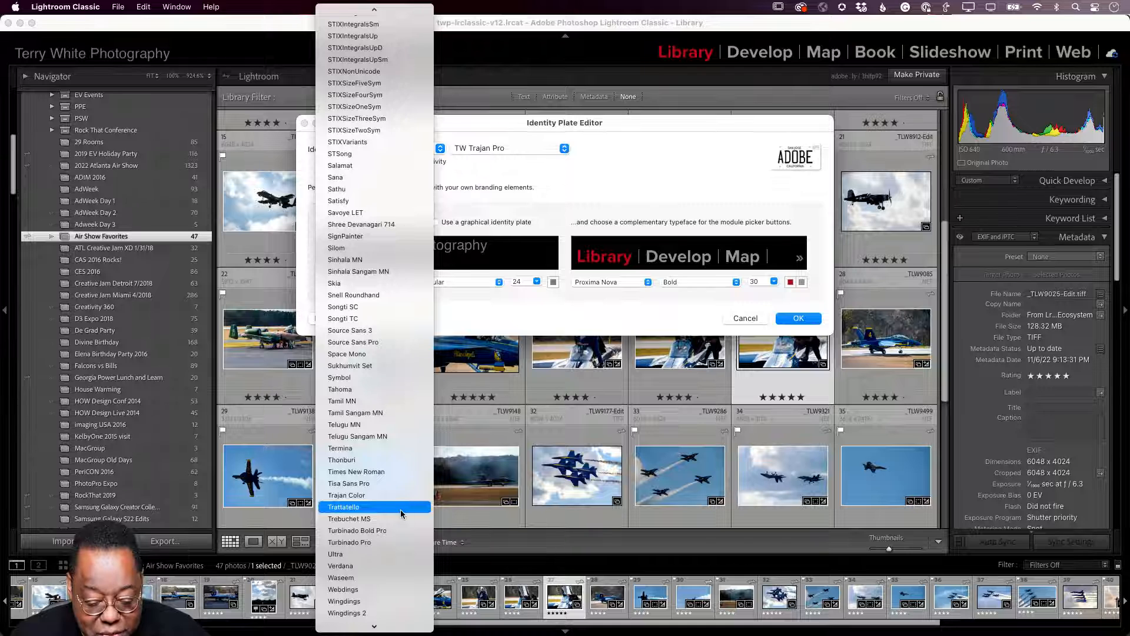
pyautogui.click(587, 228)
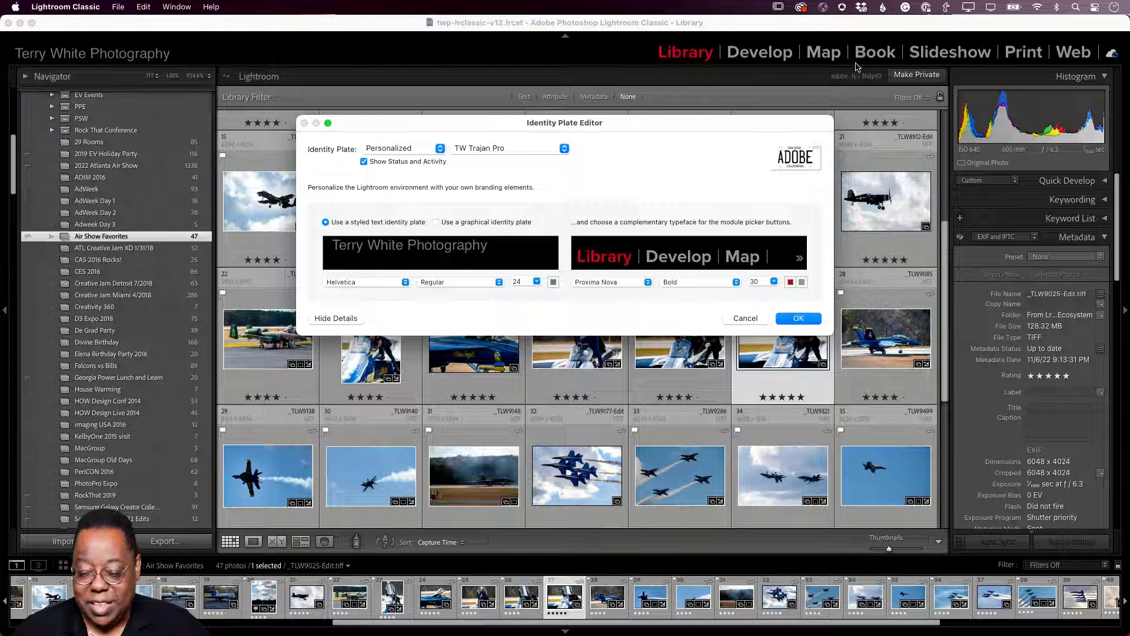
pyautogui.click(612, 283)
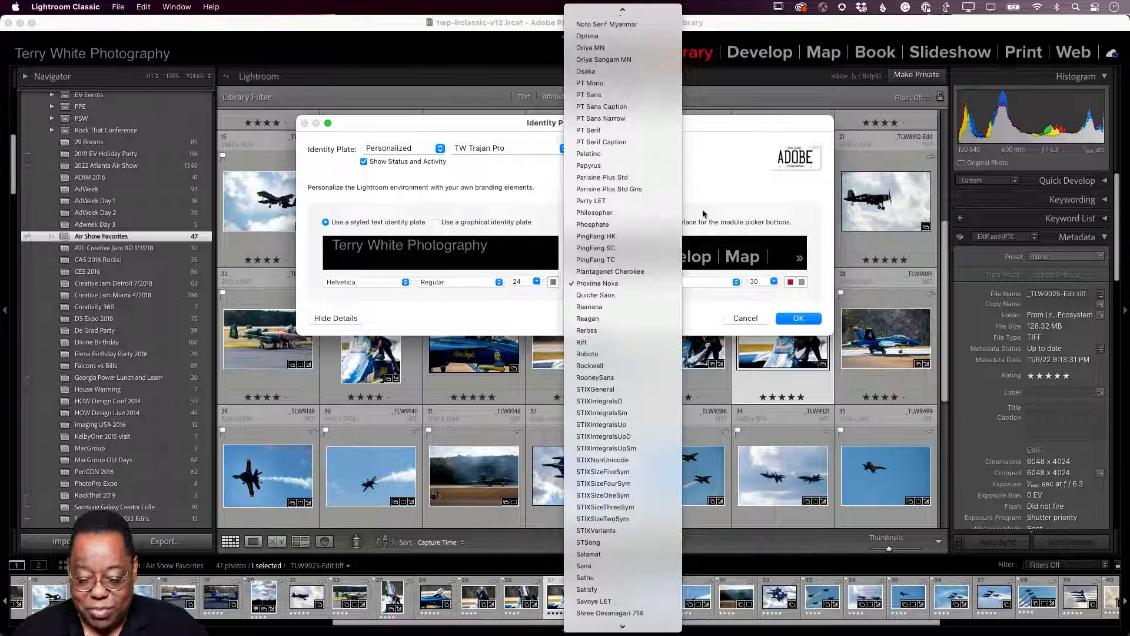
pyautogui.click(721, 173)
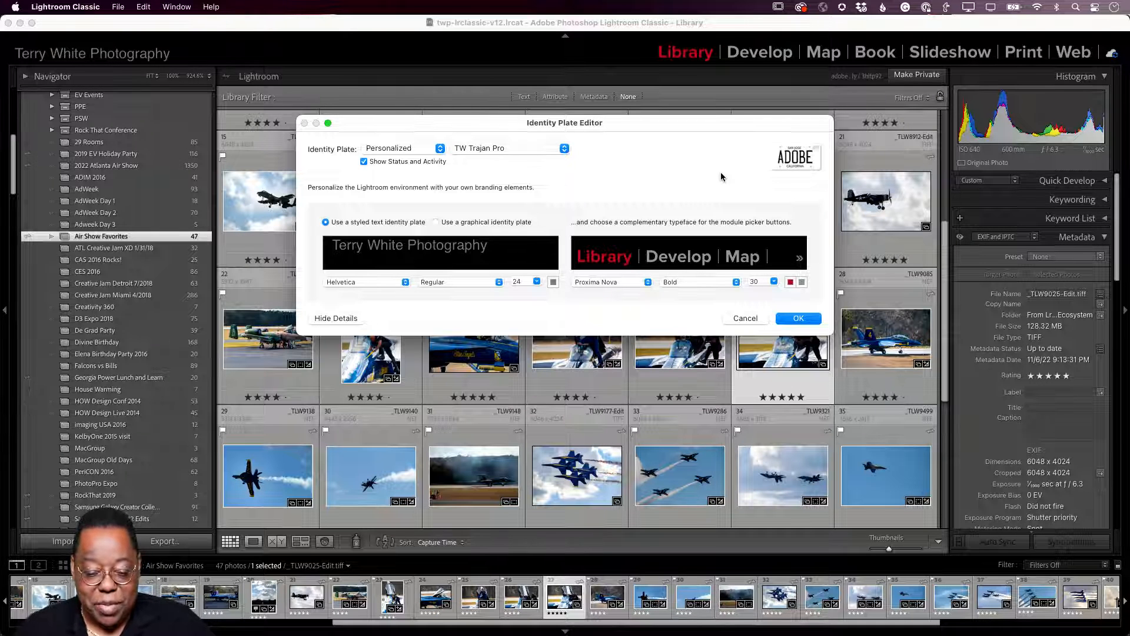
pyautogui.click(435, 221)
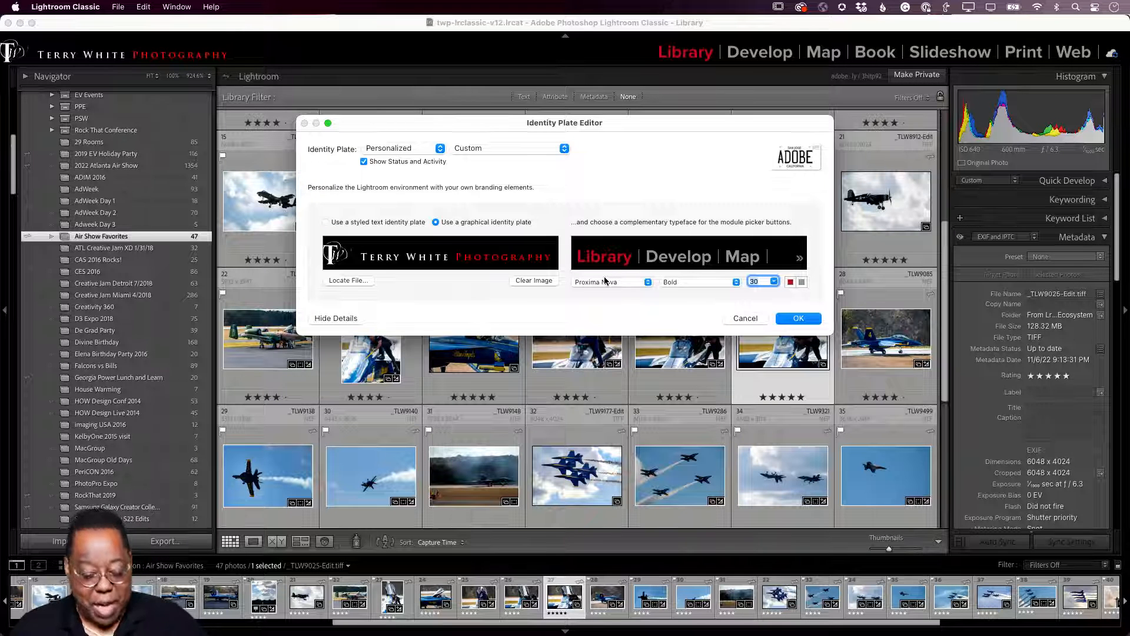
# Switch to Photoshop and check the image size of TWP-2018-identity.psd without changing it
pyautogui.press('super+Tab')
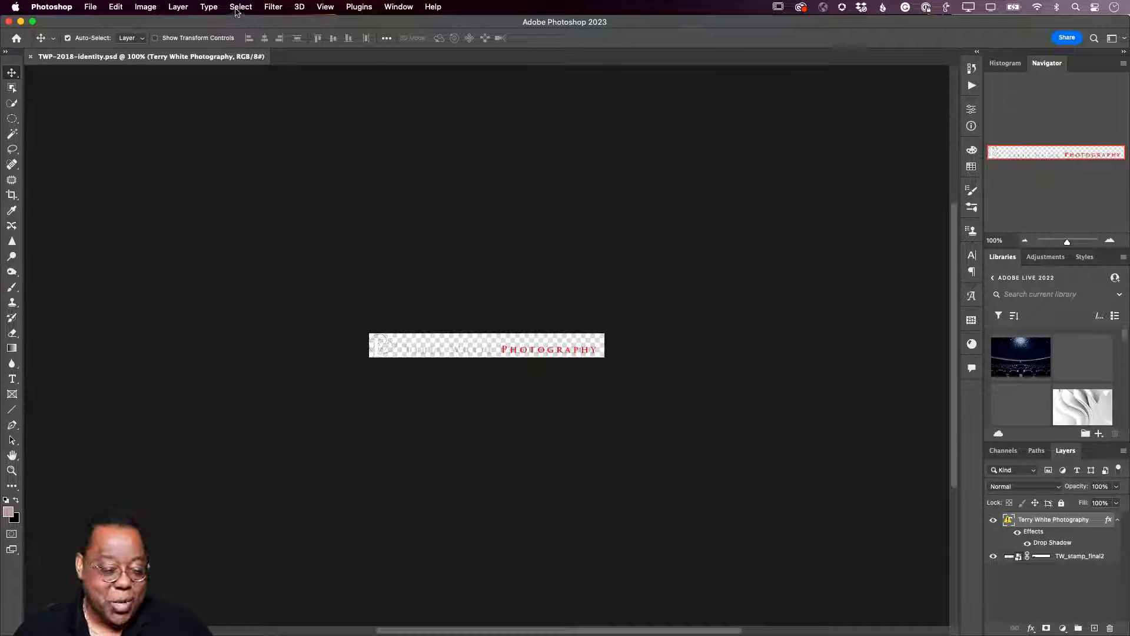
pyautogui.click(147, 6)
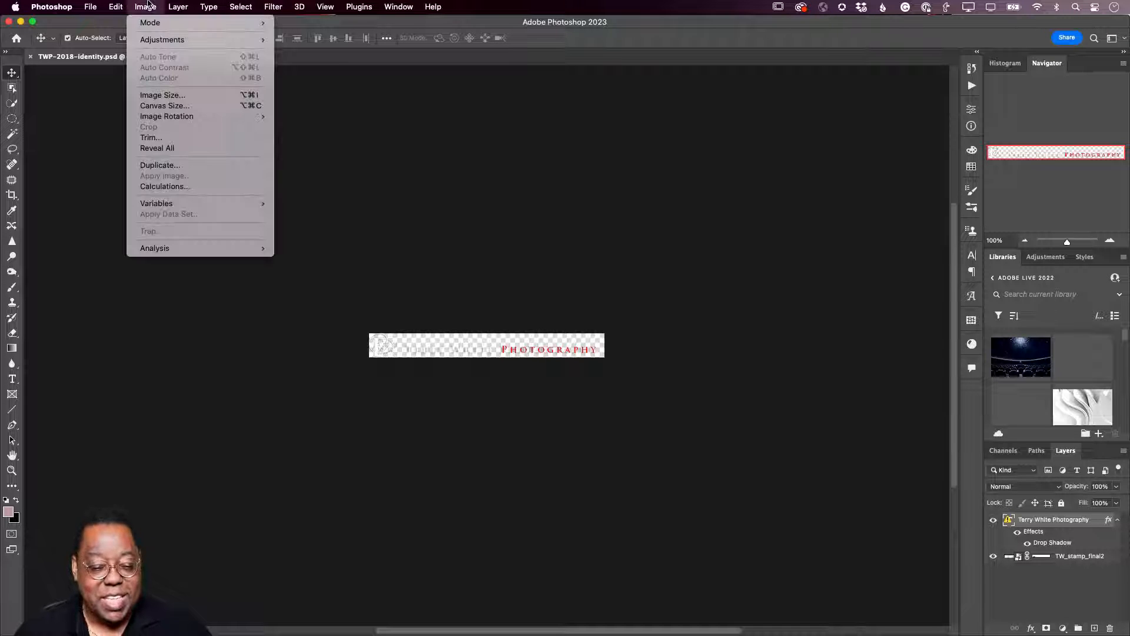
pyautogui.click(170, 96)
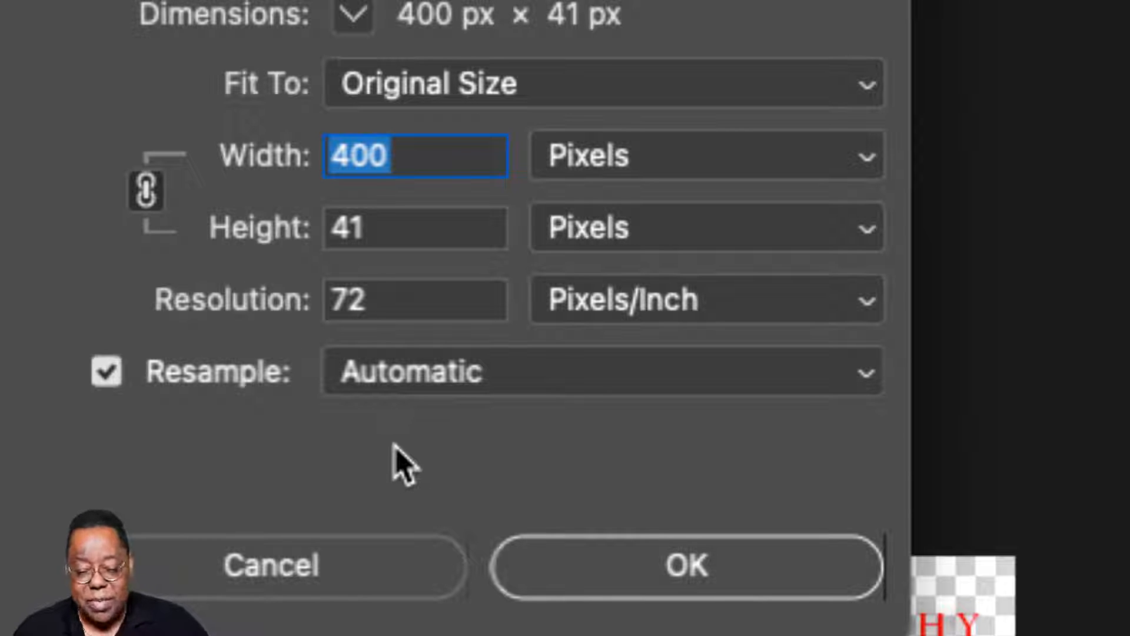
pyautogui.click(374, 562)
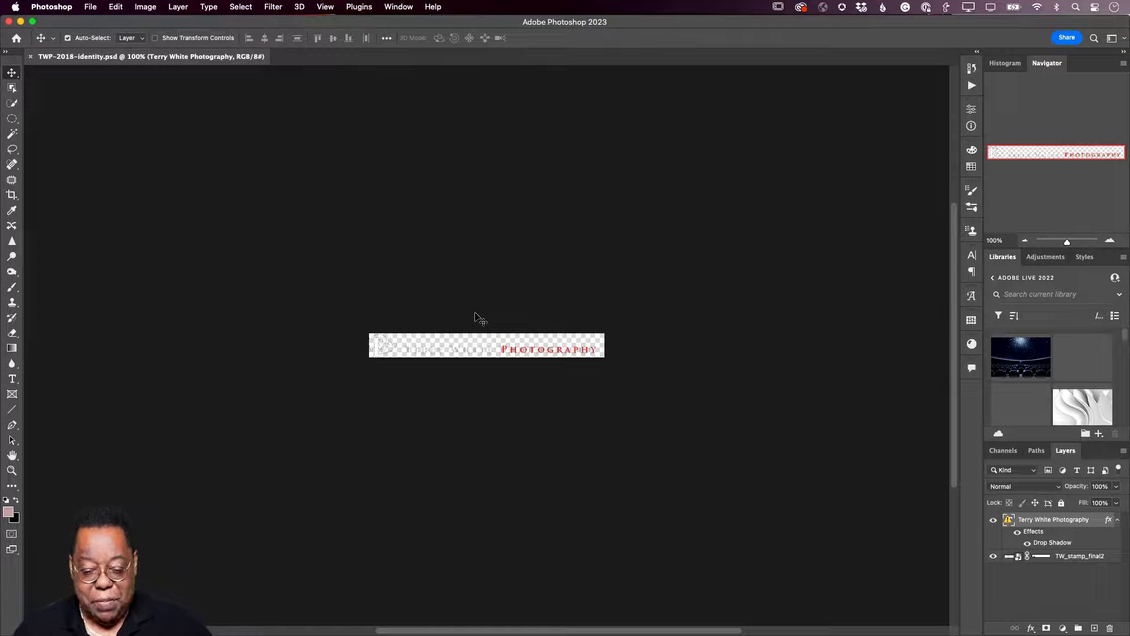
# Toggle the visibility of the text layer and the TW_stamp_final2 logo layer to inspect the graphic's parts, leaving both visible
pyautogui.click(992, 522)
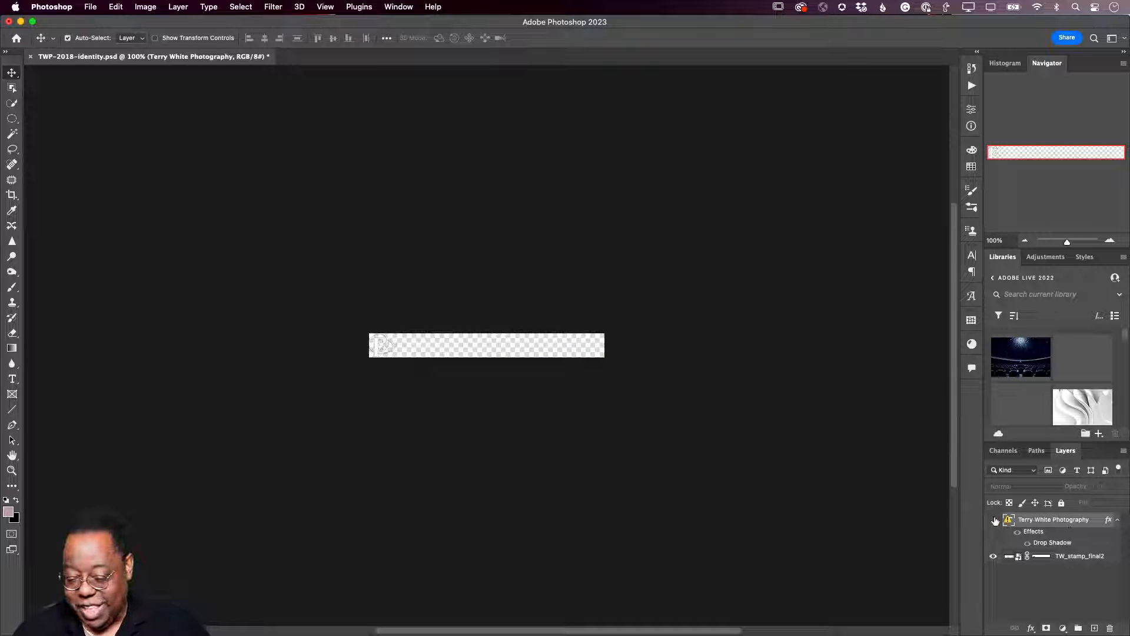
pyautogui.click(994, 520)
pyautogui.click(994, 520)
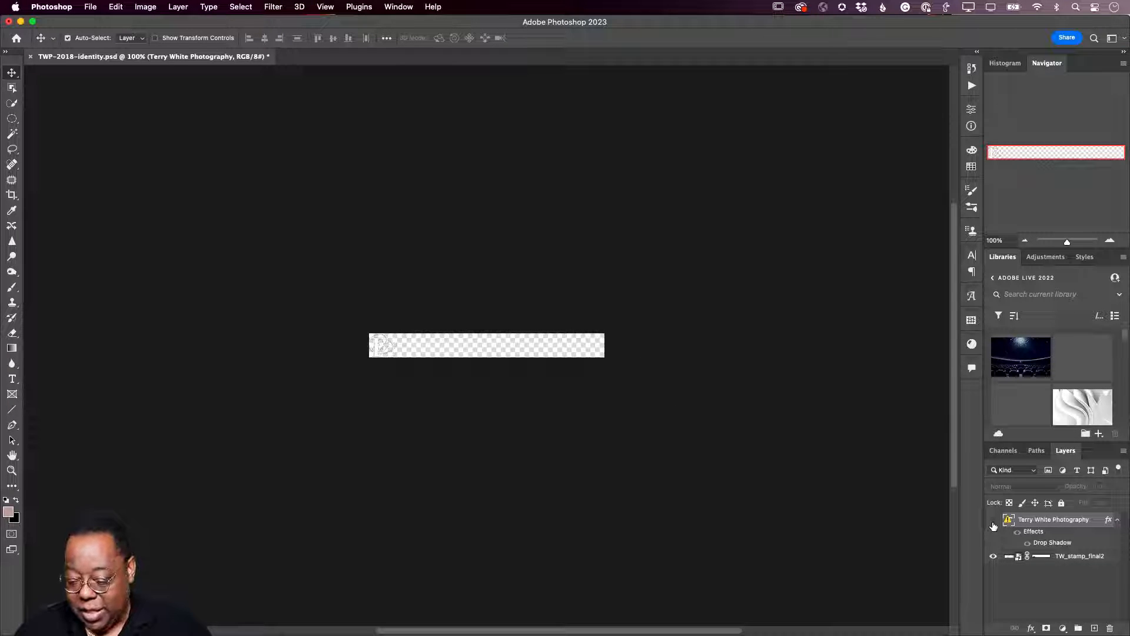
pyautogui.click(994, 557)
pyautogui.click(994, 557)
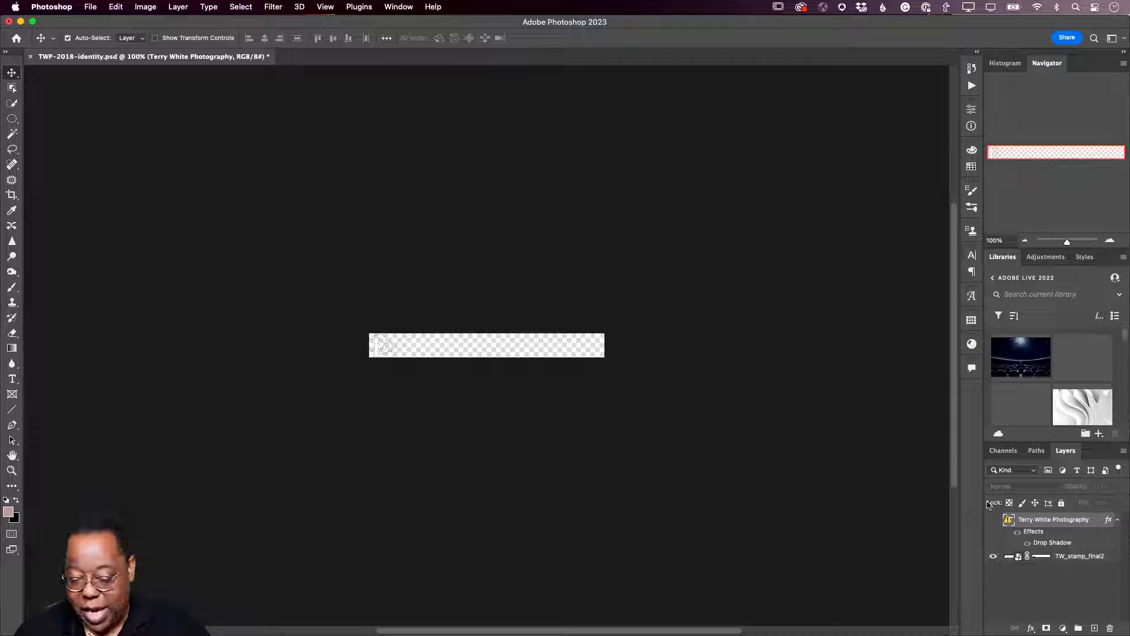
pyautogui.click(993, 520)
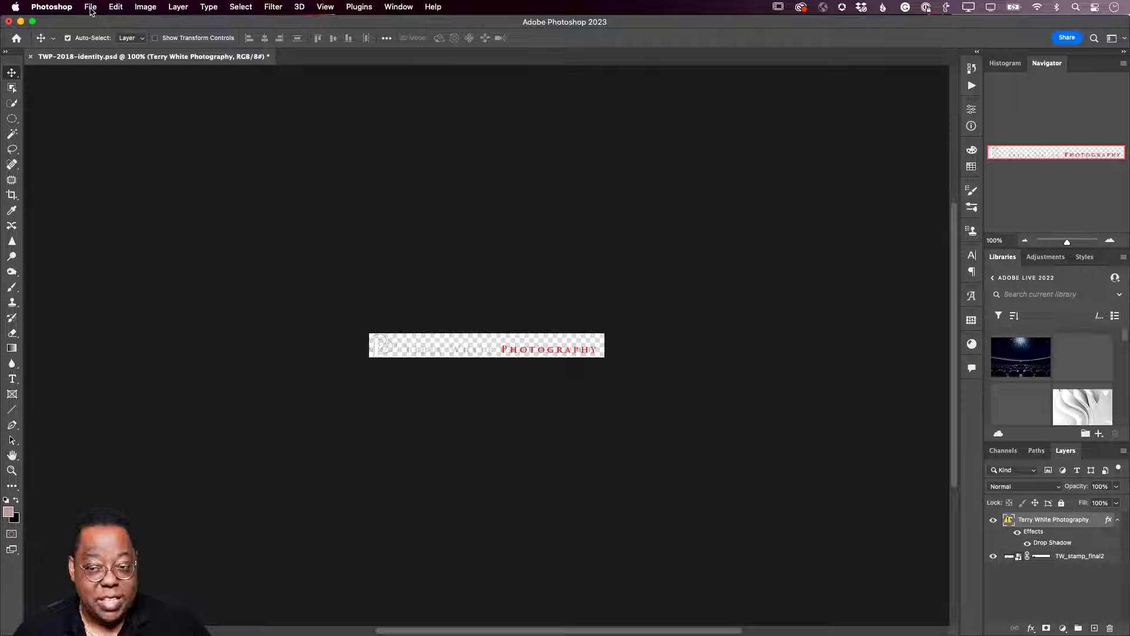
# Set the identity graphic's export format to PNG, cancel the export, and return to Lightroom Classic
pyautogui.click(91, 8)
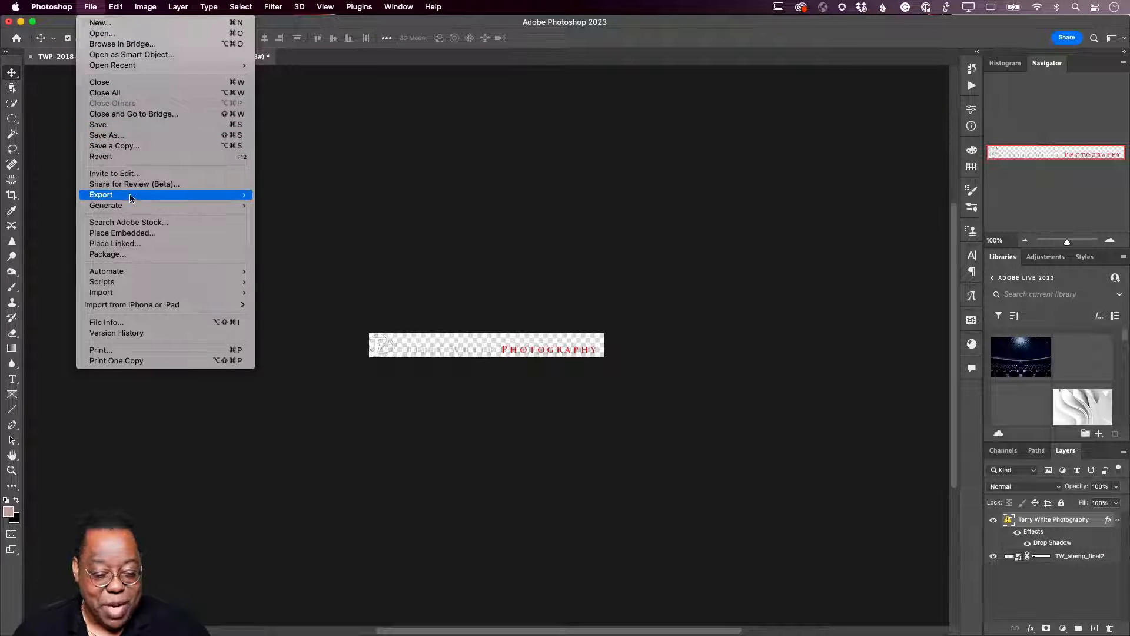
pyautogui.moveTo(132, 198)
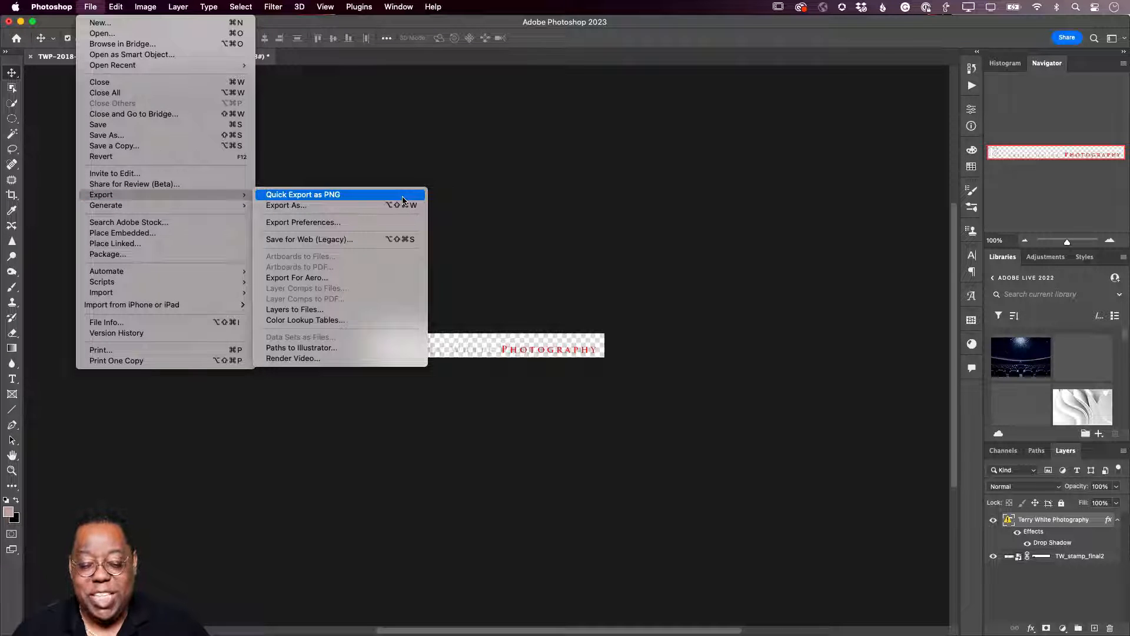
pyautogui.click(402, 205)
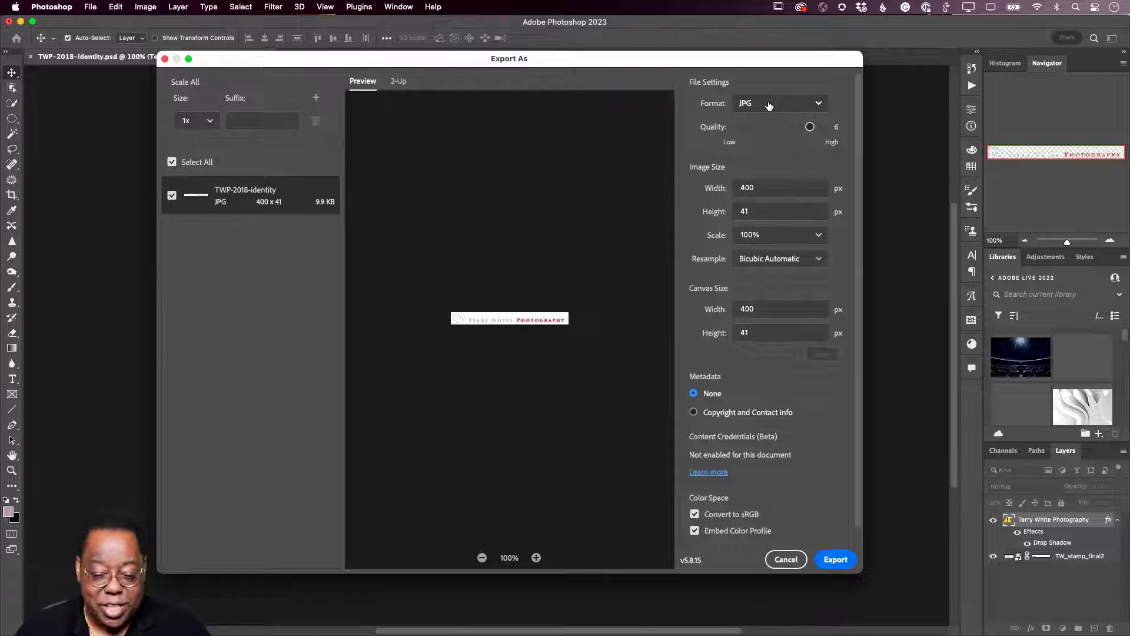
pyautogui.click(769, 105)
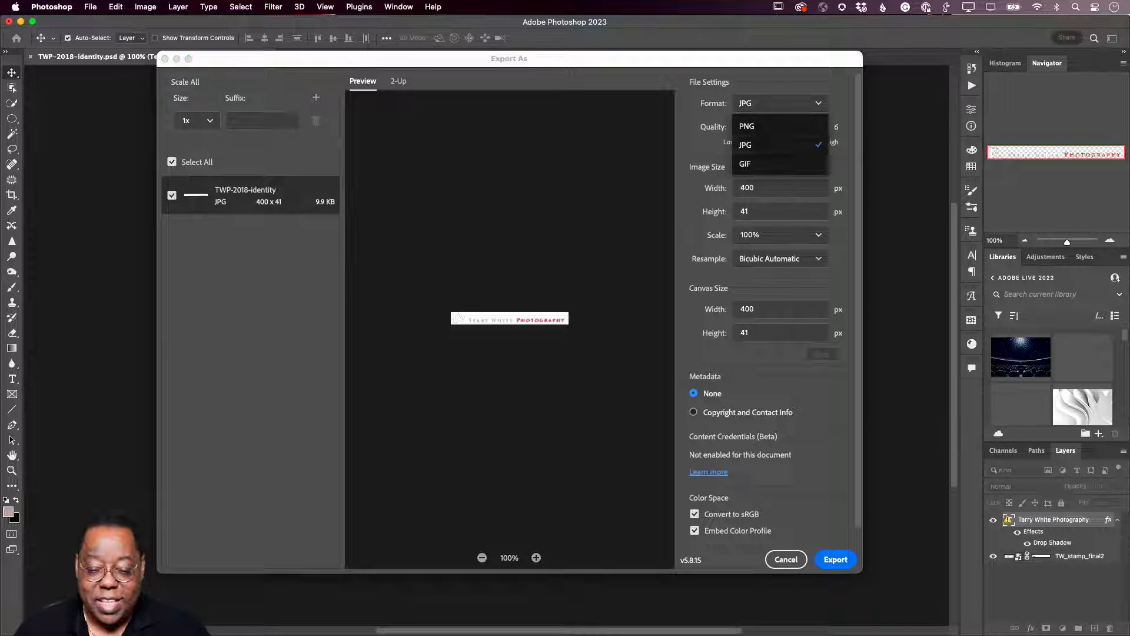
pyautogui.click(760, 130)
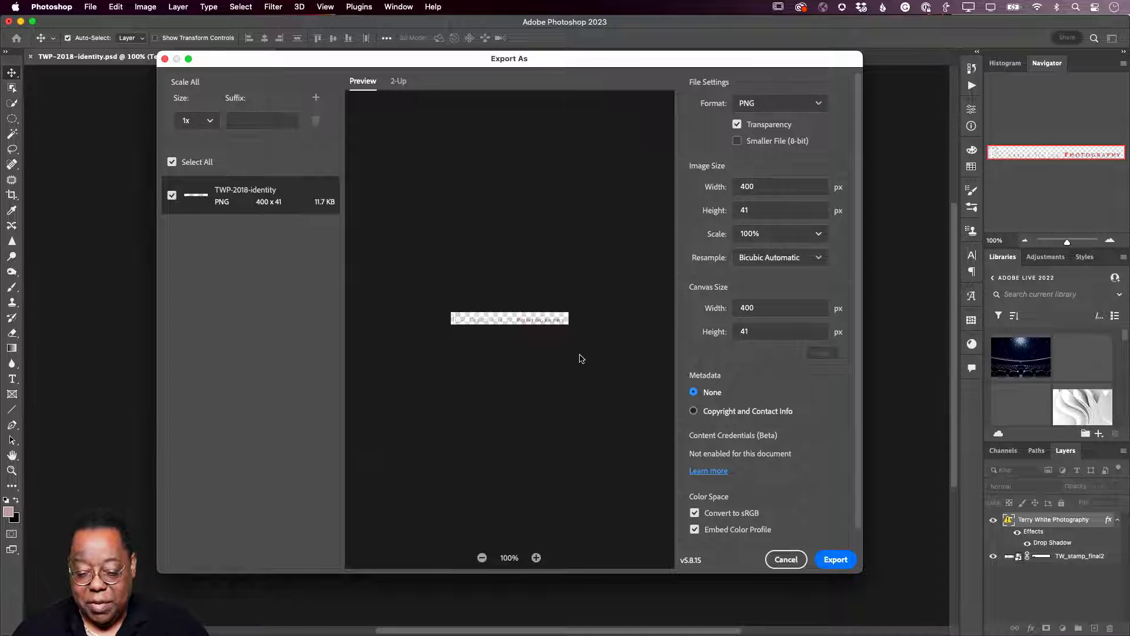
pyautogui.click(786, 560)
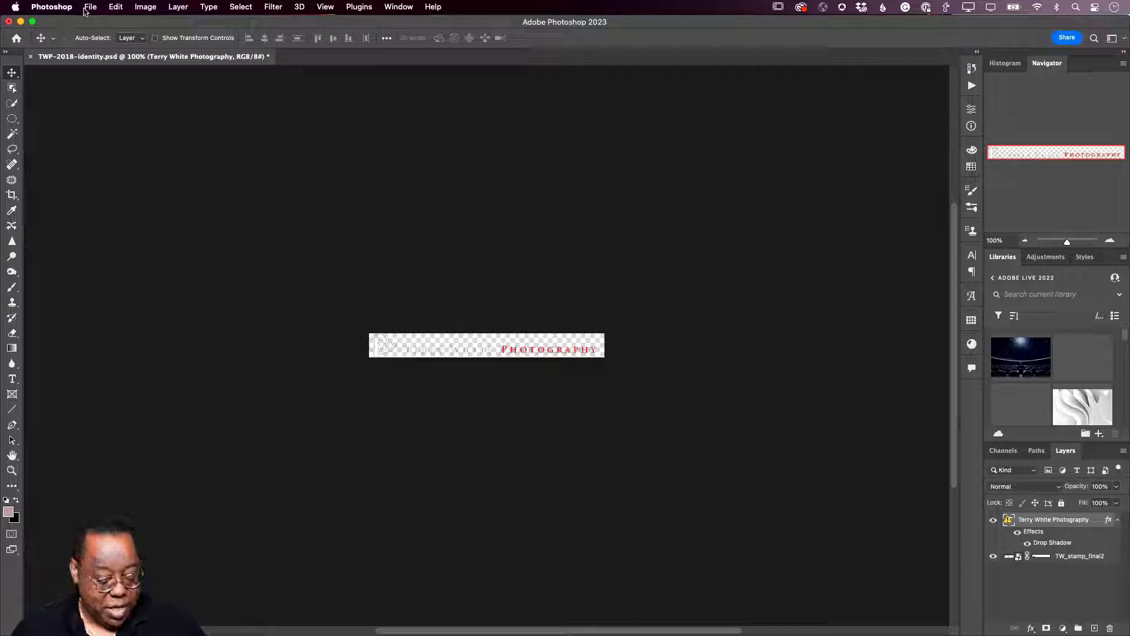
pyautogui.press('super+Tab')
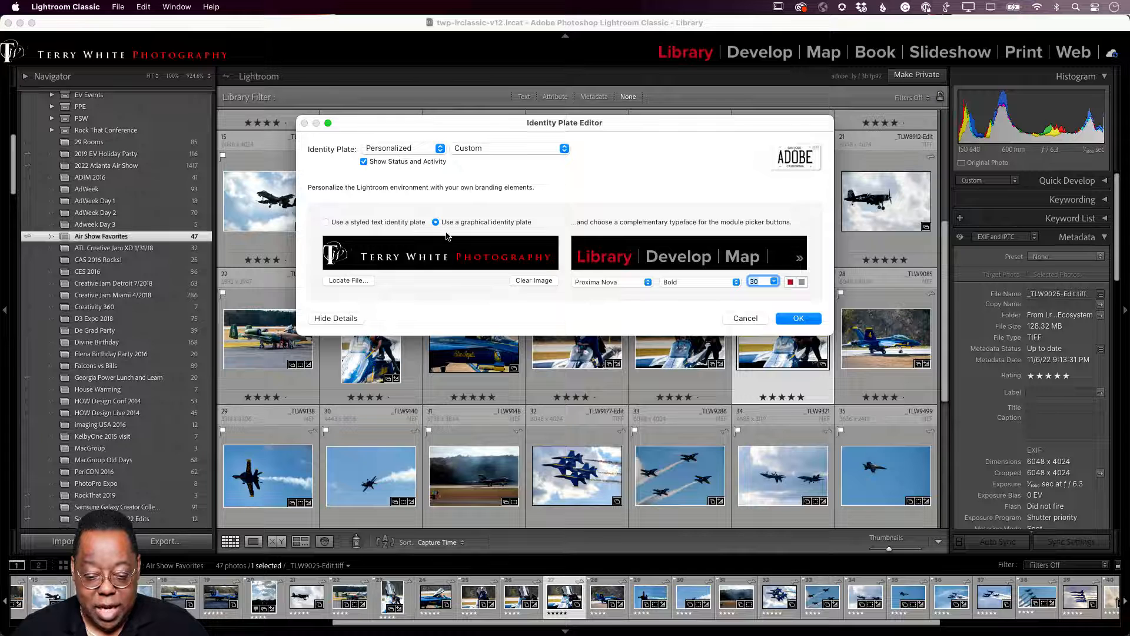
# Browse for a graphical plate file, selecting TWP LR Identity Plate.png and TWP-2018-identity.png, then cancel both the choice and the Identity Plate Editor
pyautogui.click(354, 284)
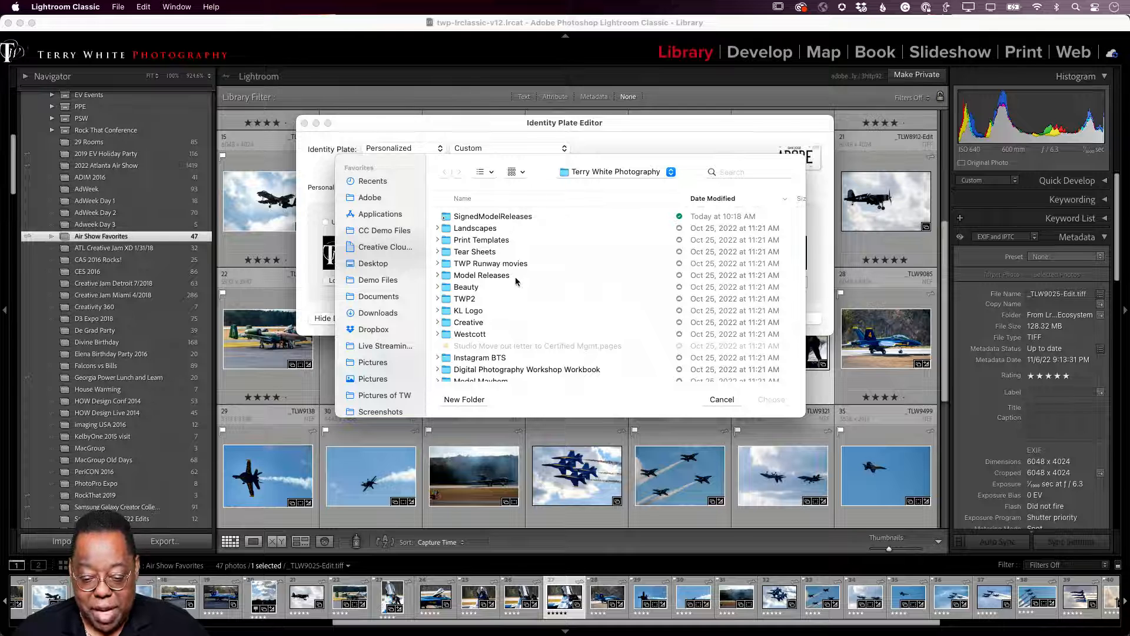
pyautogui.scroll(-10, 516, 281)
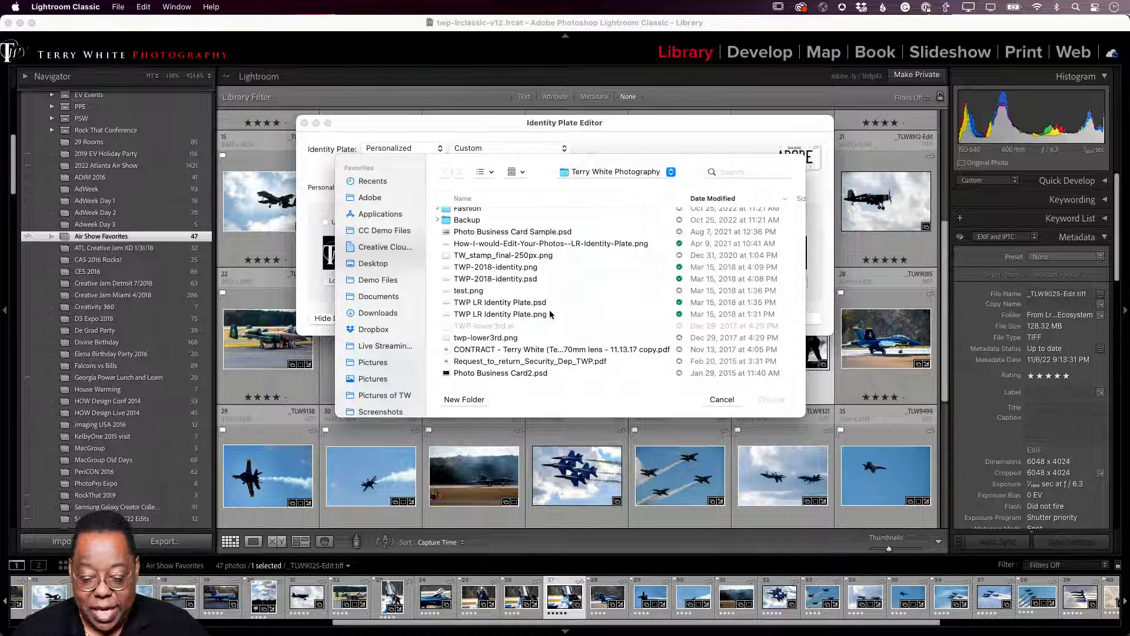
pyautogui.click(541, 315)
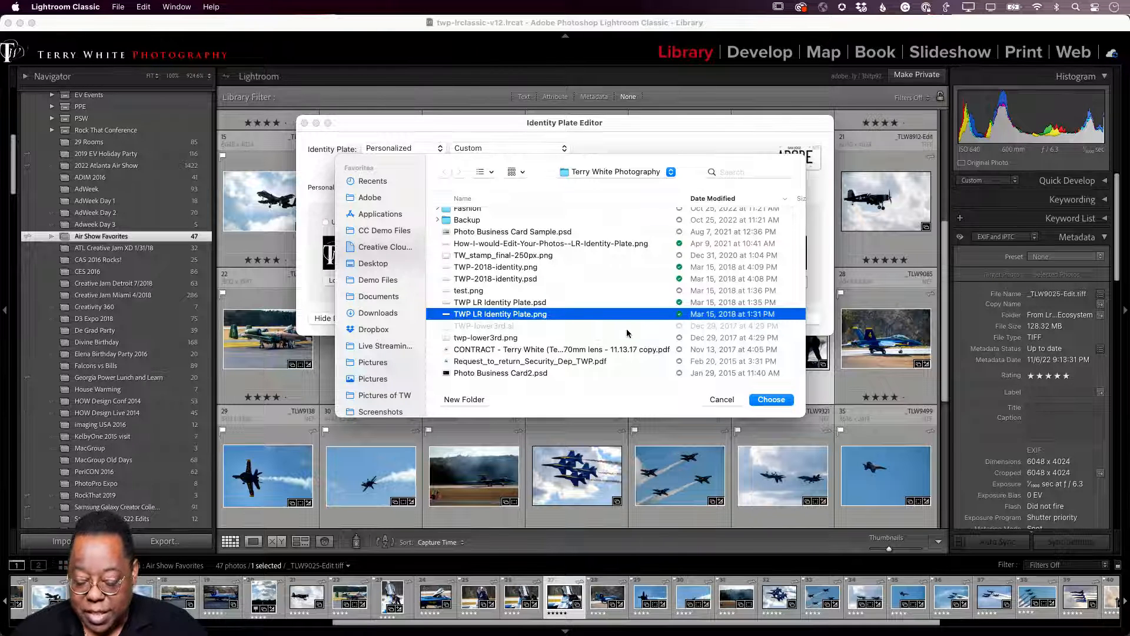
pyautogui.click(540, 268)
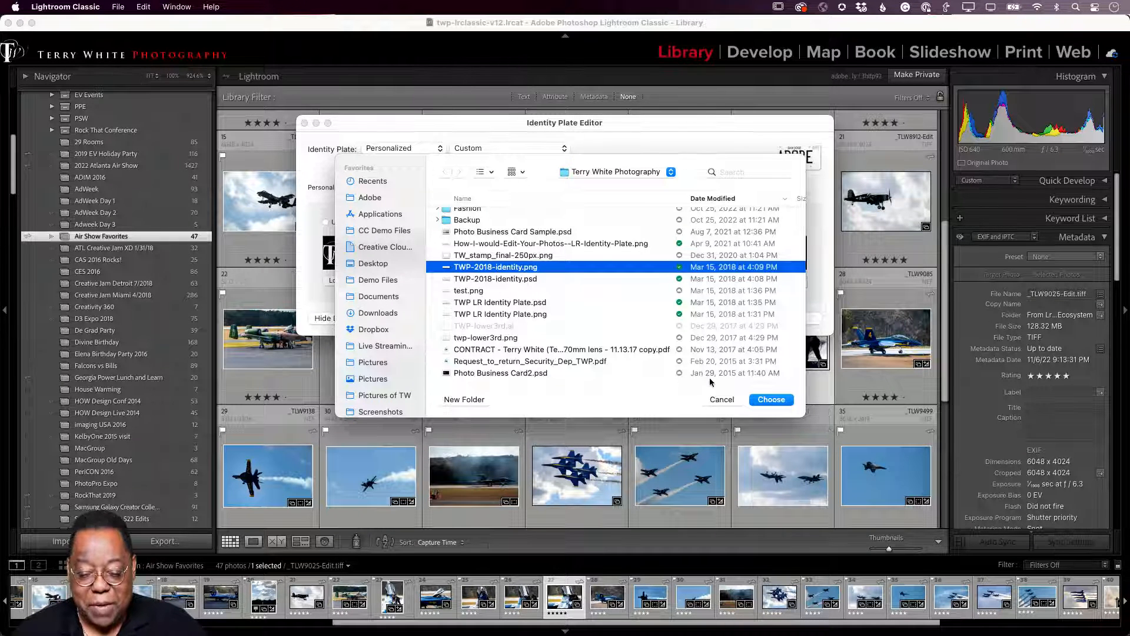
pyautogui.click(734, 400)
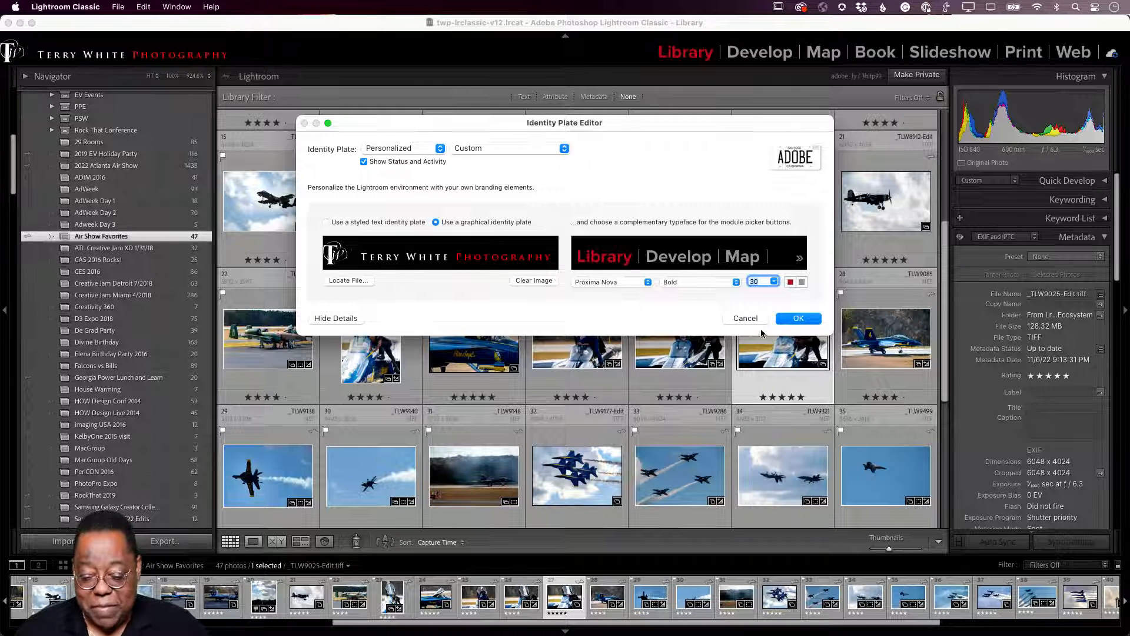
pyautogui.click(745, 319)
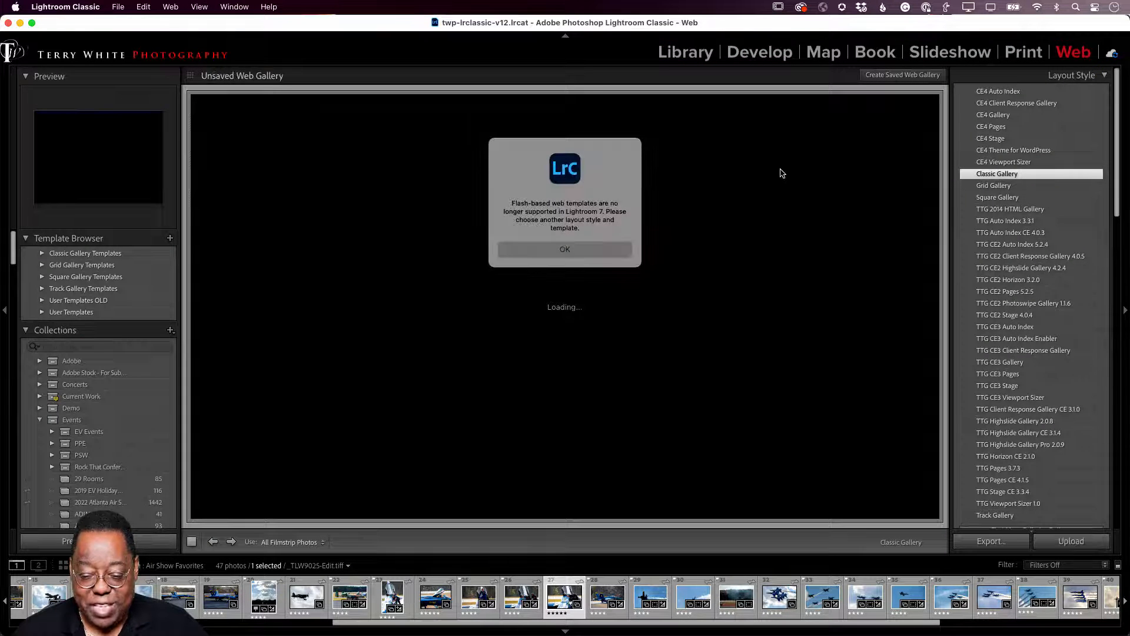
# Dismiss the notice and the tips in the Web module and look through its gallery layout styles
pyautogui.click(580, 255)
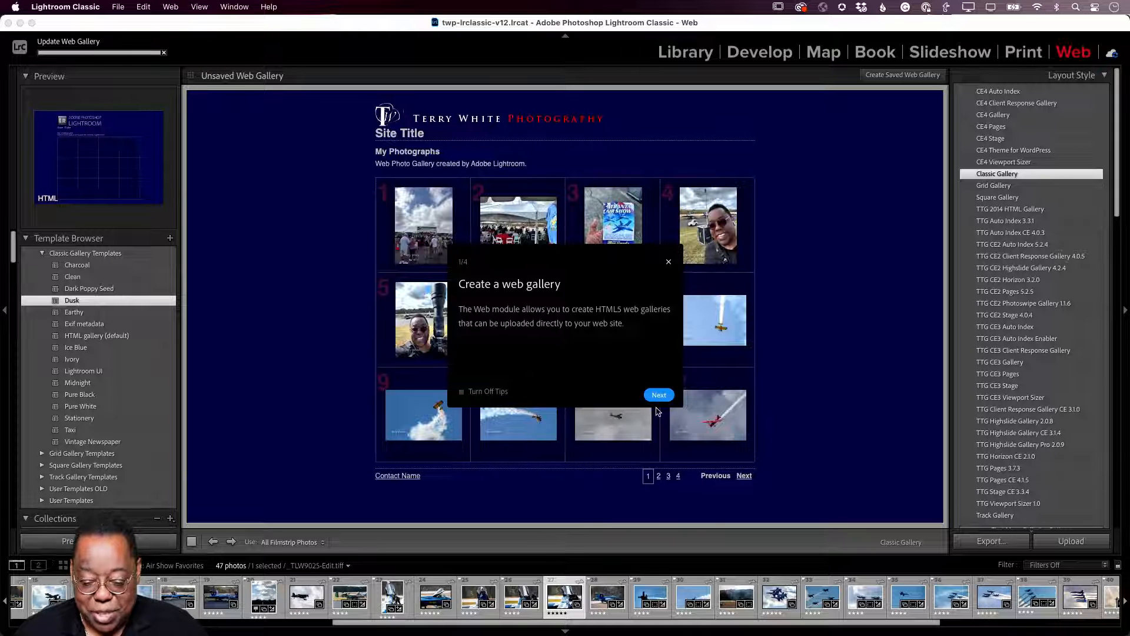
pyautogui.click(668, 263)
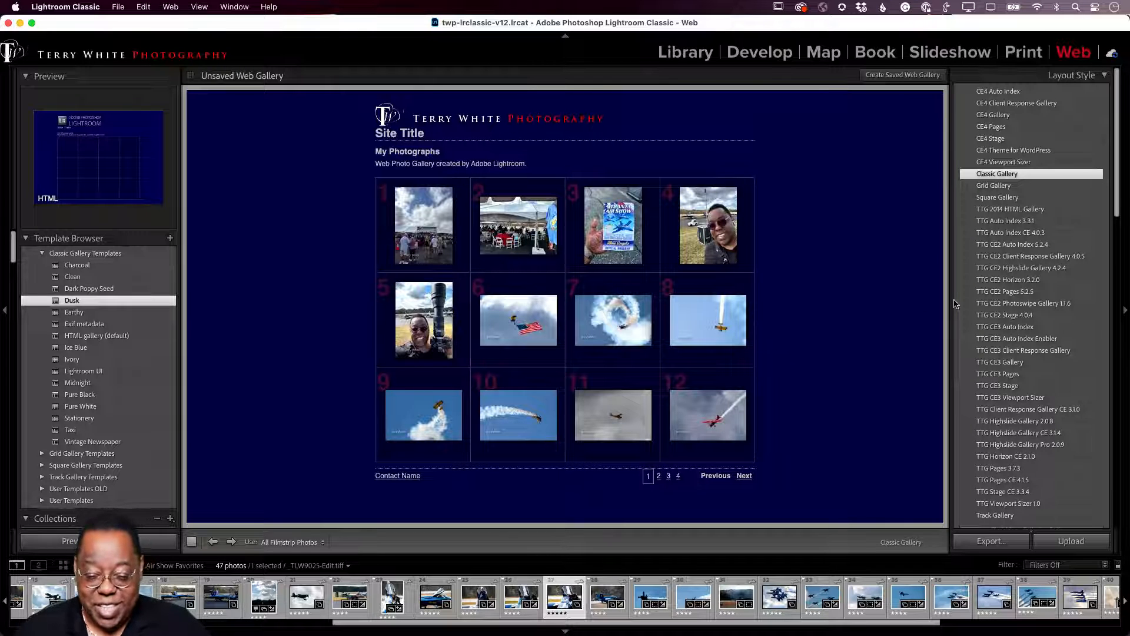
pyautogui.scroll(-10, 983, 335)
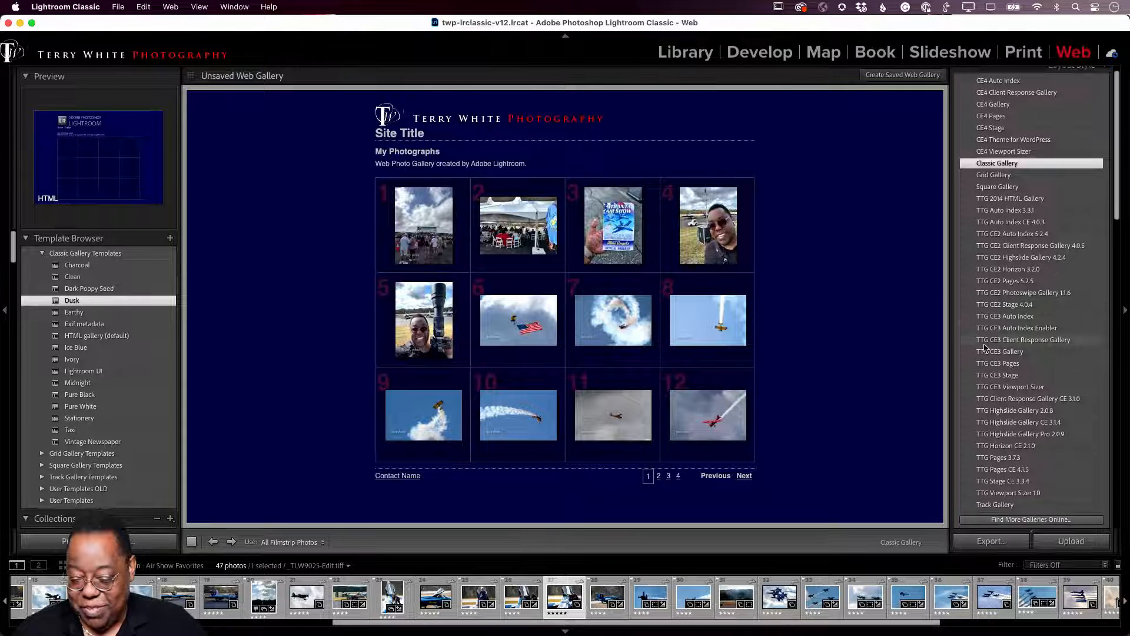
pyautogui.scroll(8, 984, 347)
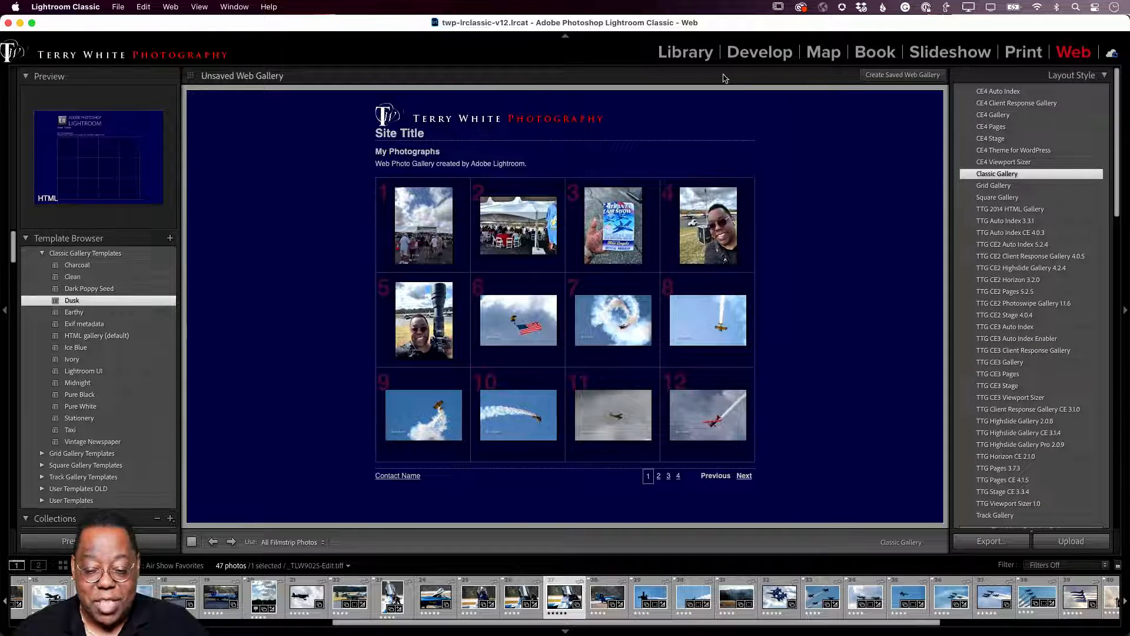
# Return to the Library module and hide the Web module from the module picker
pyautogui.click(685, 52)
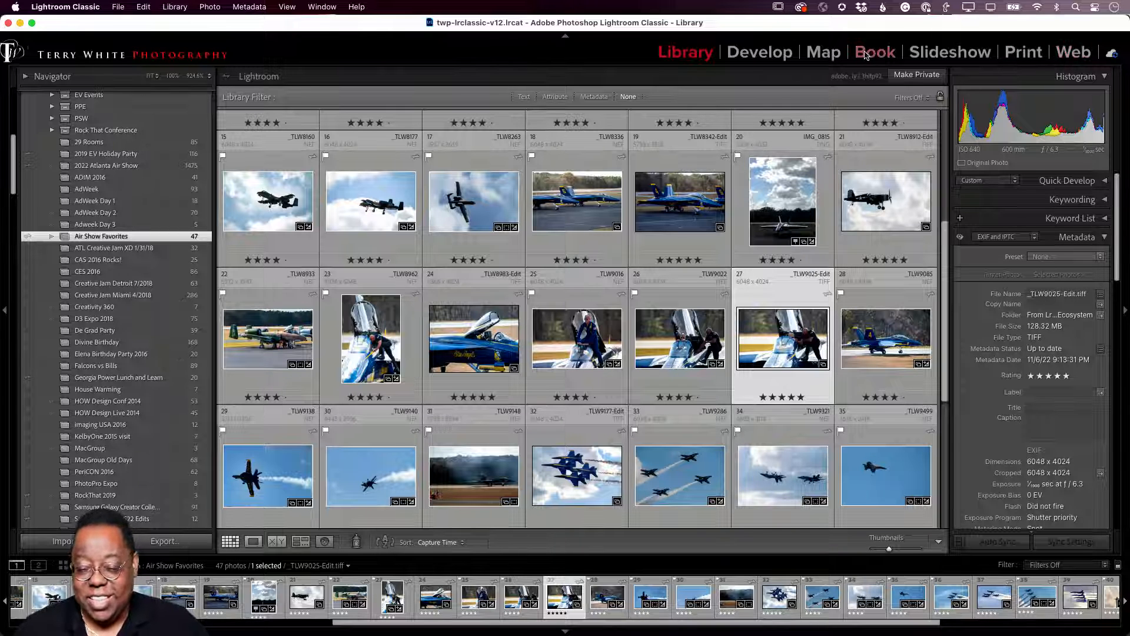
pyautogui.rightClick(632, 56)
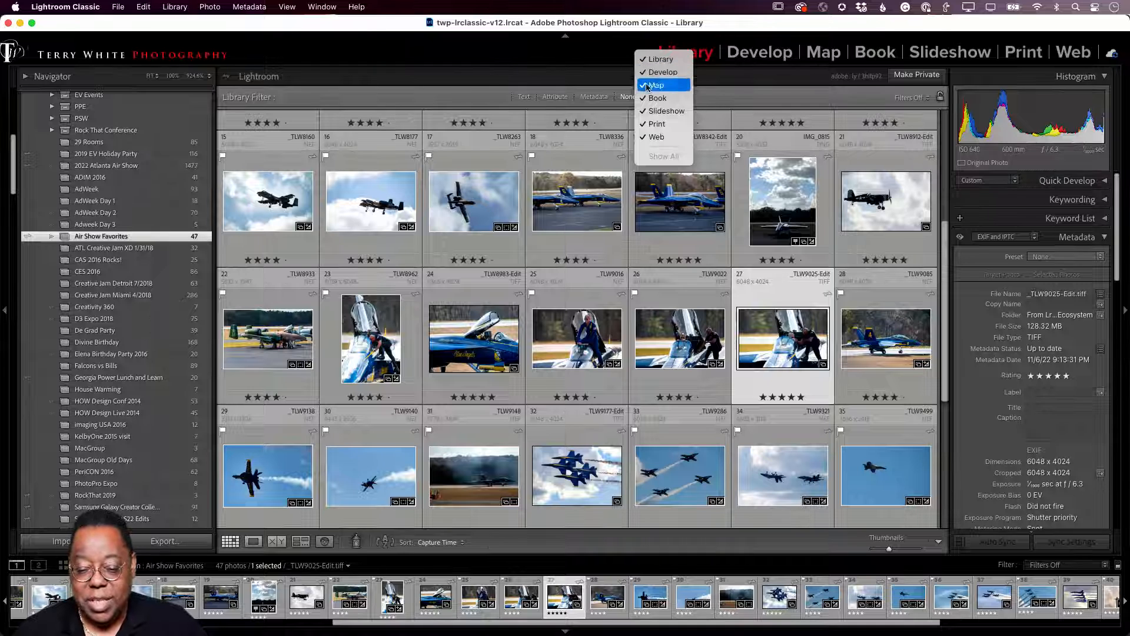
pyautogui.click(656, 137)
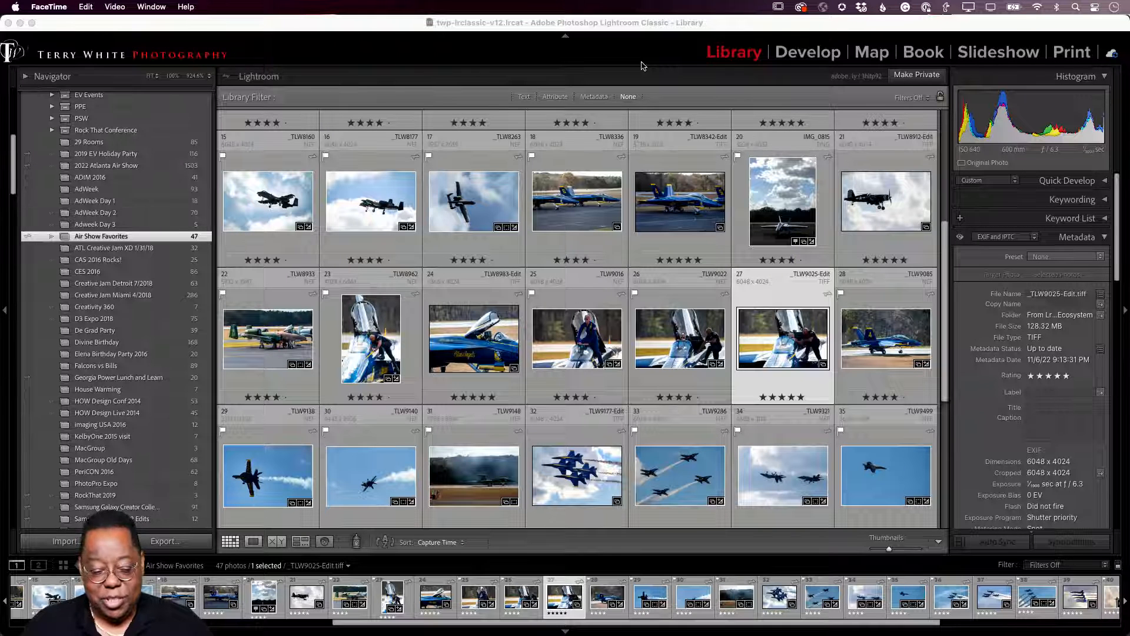
pyautogui.click(642, 66)
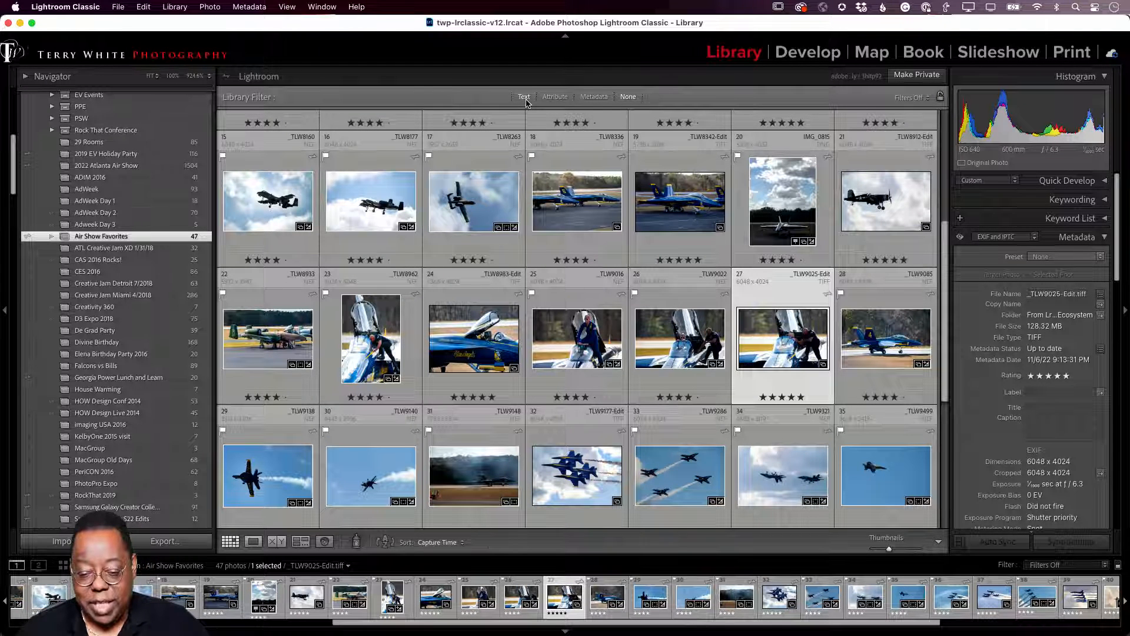
# Filter the Air Show Favorites photos by attribute, trying ratings of 5 and 4 stars and higher and ending on 5 stars
pyautogui.click(559, 98)
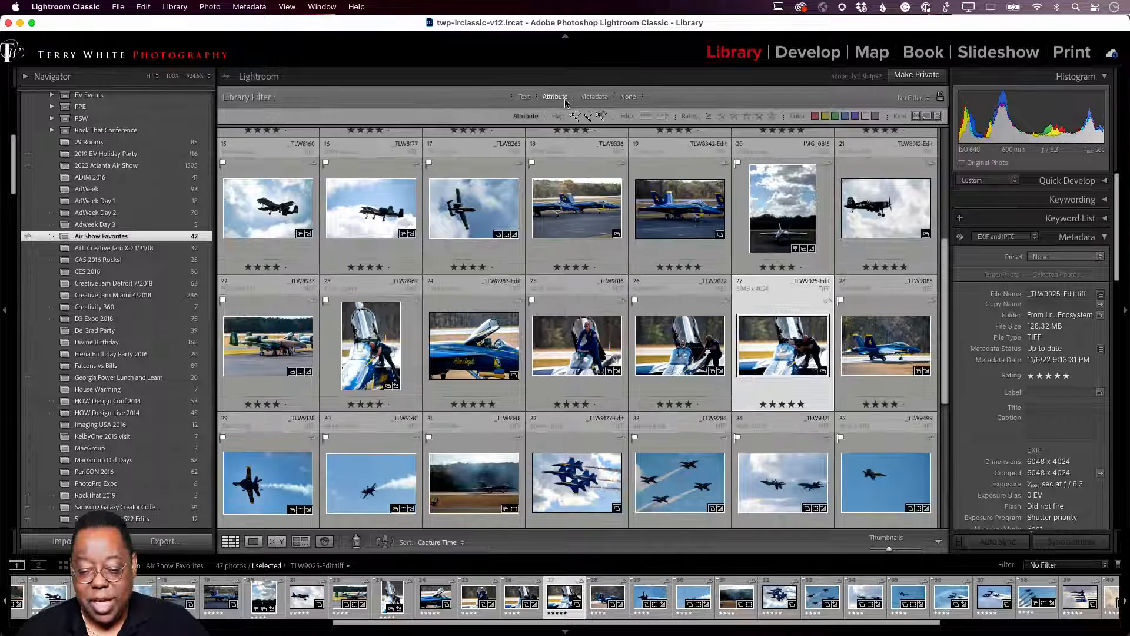
pyautogui.click(768, 116)
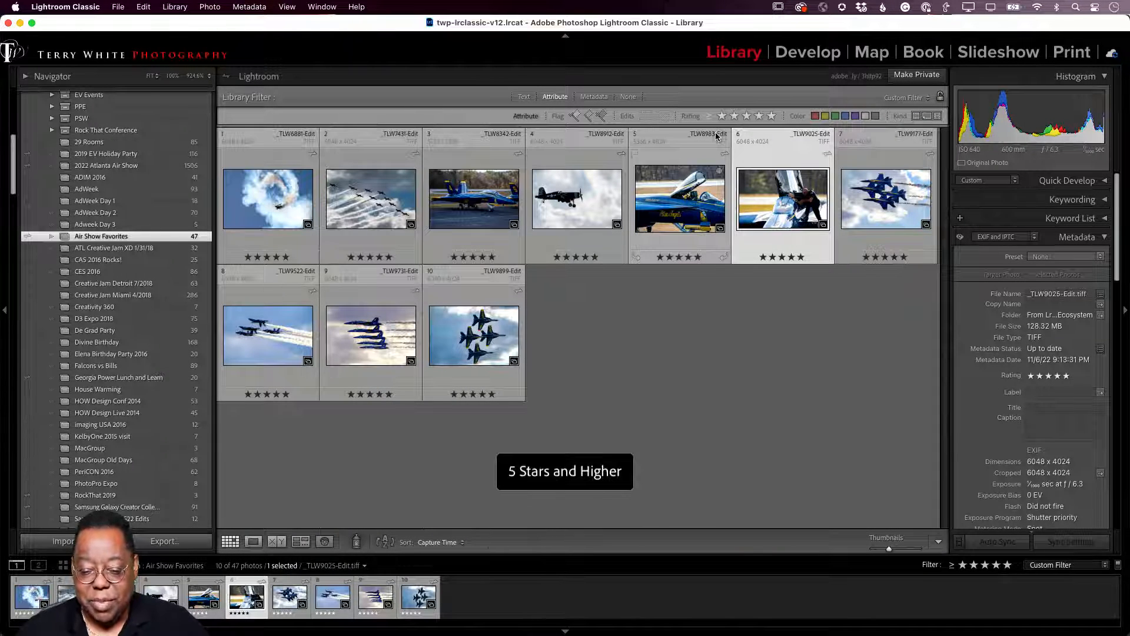
pyautogui.click(759, 116)
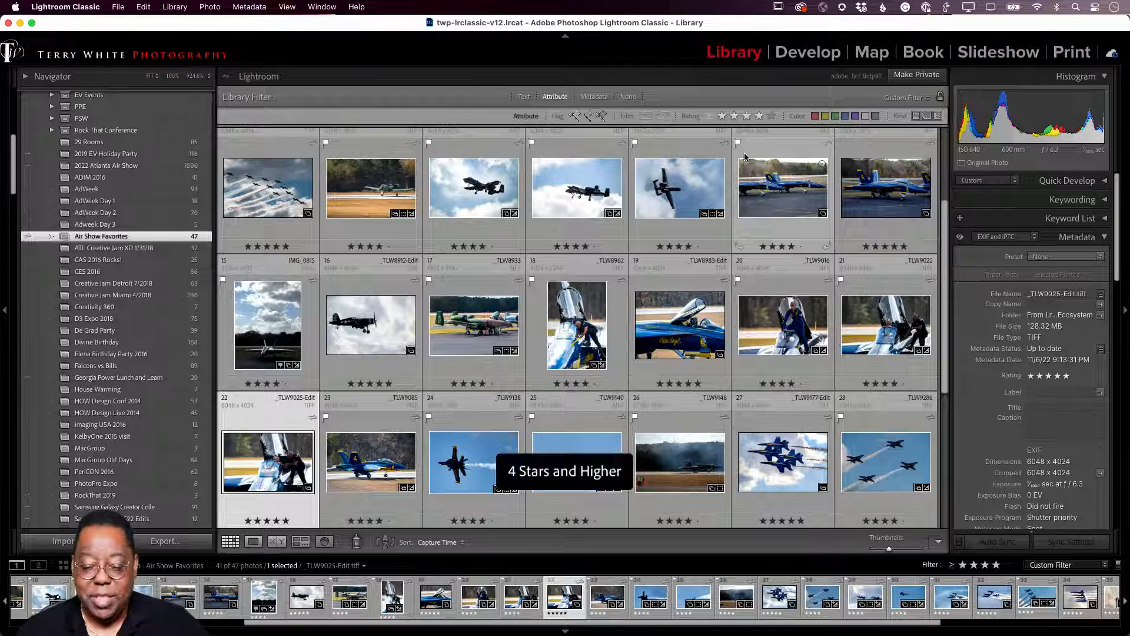
pyautogui.click(769, 117)
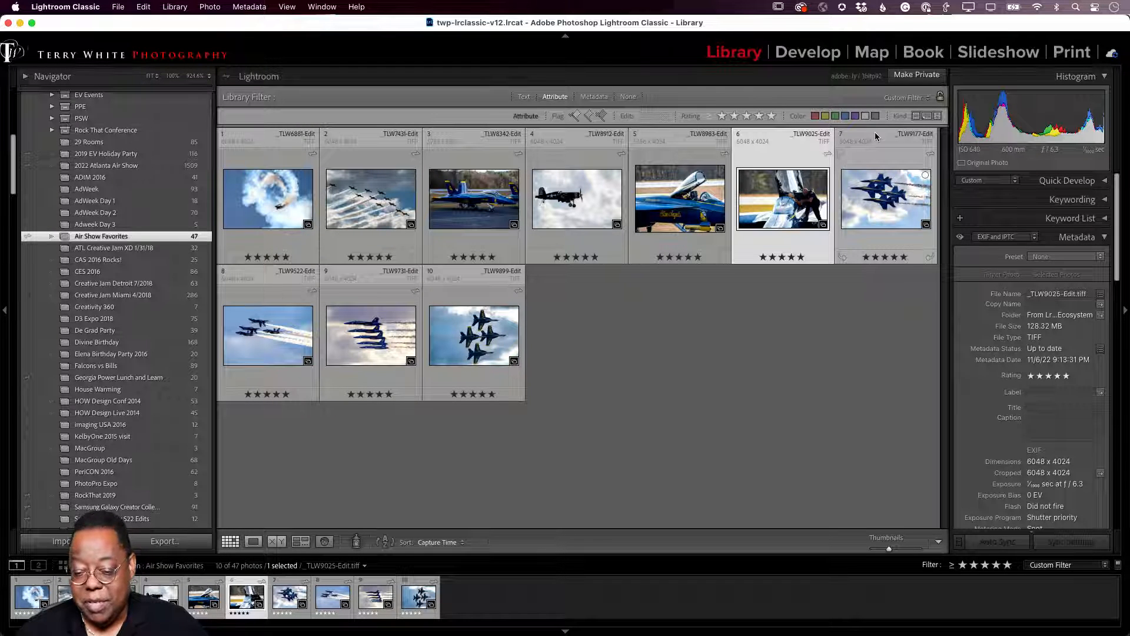
# Add the metadata filter for the photos and change its Date column to Rating
pyautogui.click(594, 97)
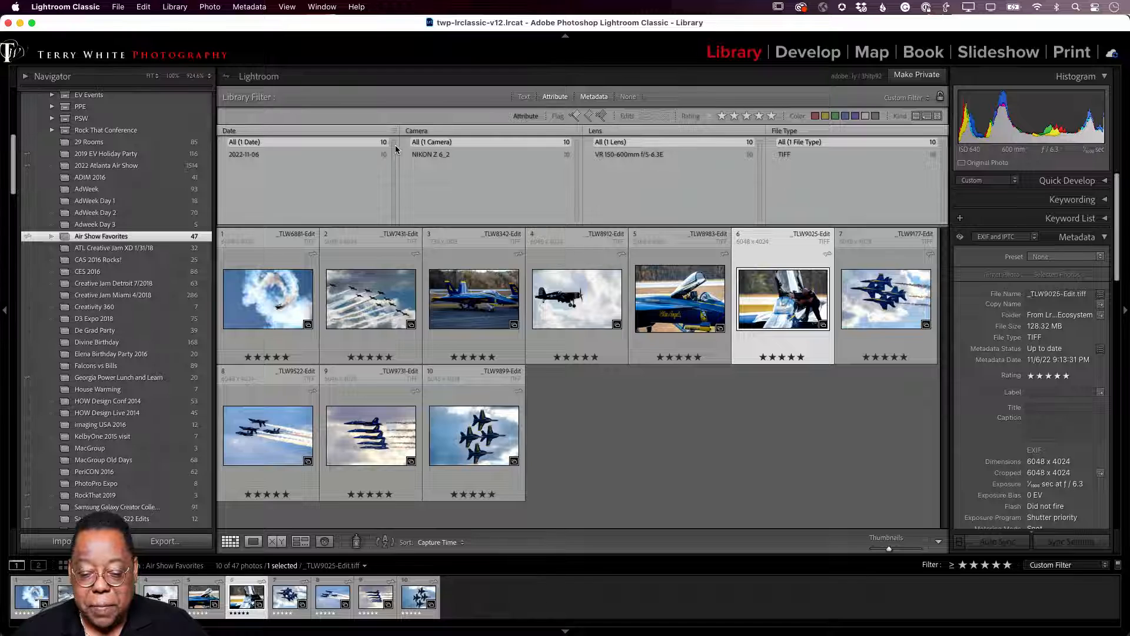
pyautogui.click(242, 132)
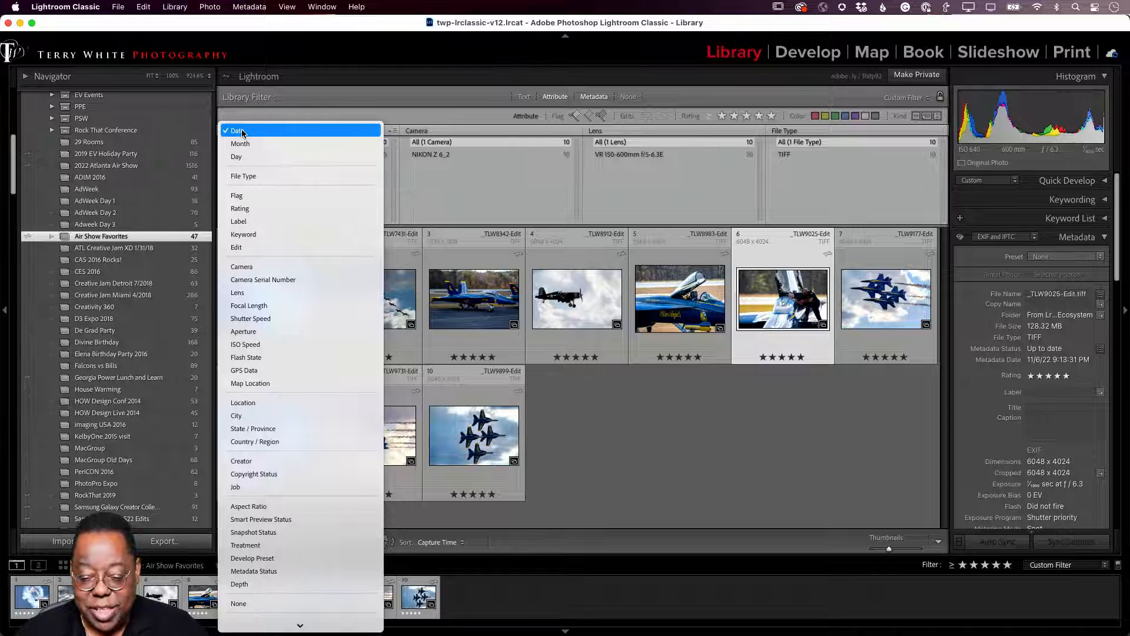
pyautogui.click(254, 209)
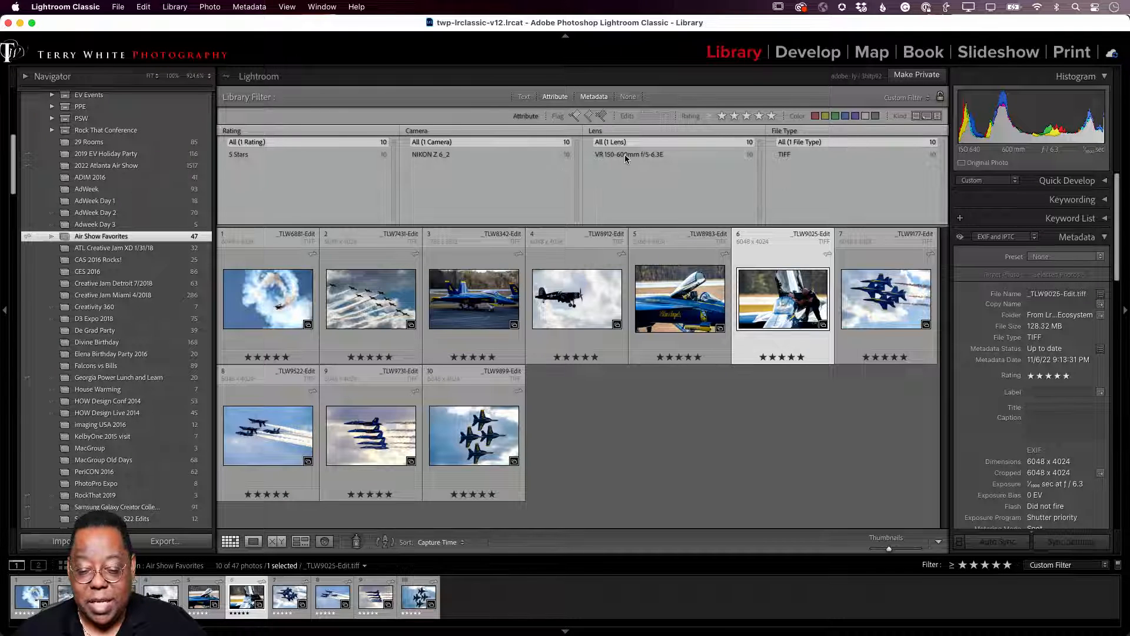
# Turn off the attribute filter and apply the Default Columns filter preset
pyautogui.click(555, 98)
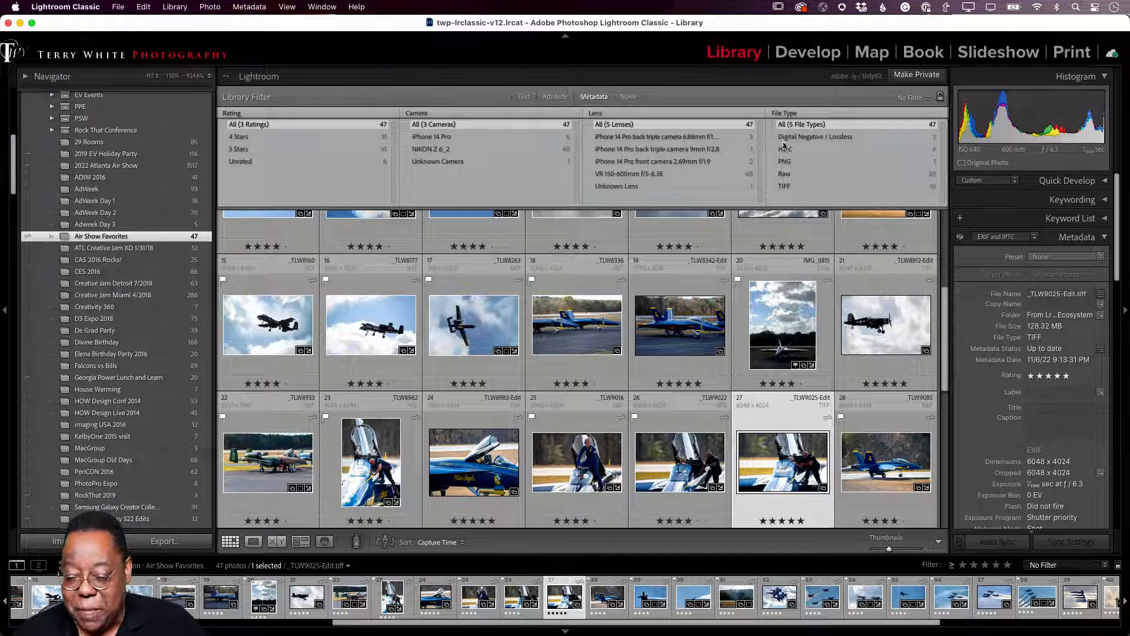
pyautogui.click(909, 98)
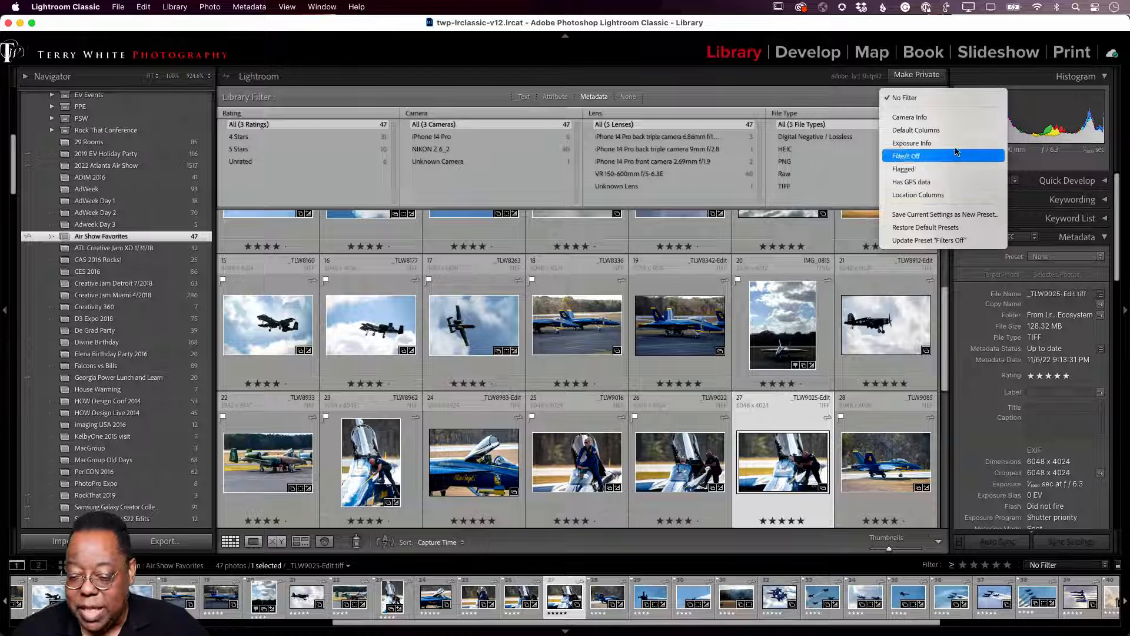
pyautogui.click(955, 130)
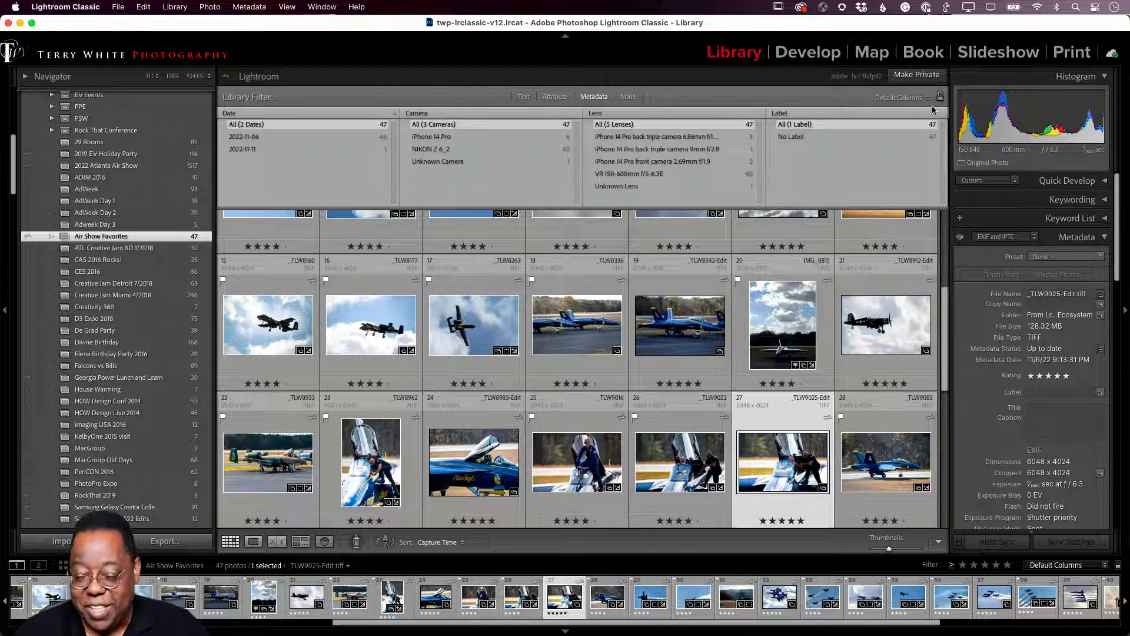
# Apply the Has GPS data filter preset to the collection, followed by the Flagged preset
pyautogui.click(906, 97)
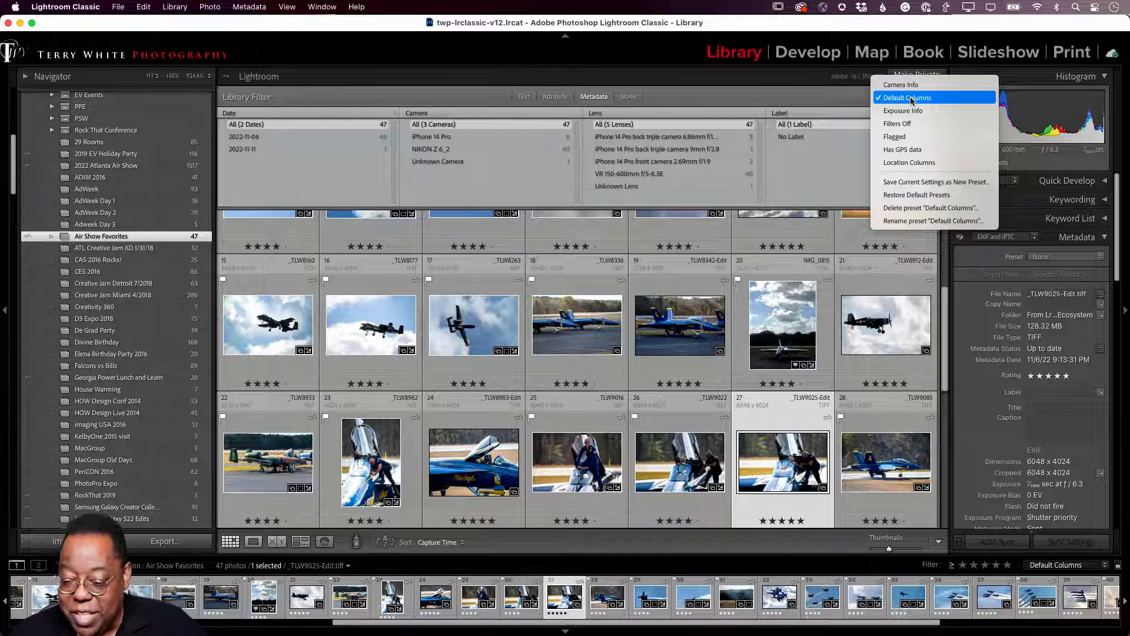
pyautogui.click(921, 149)
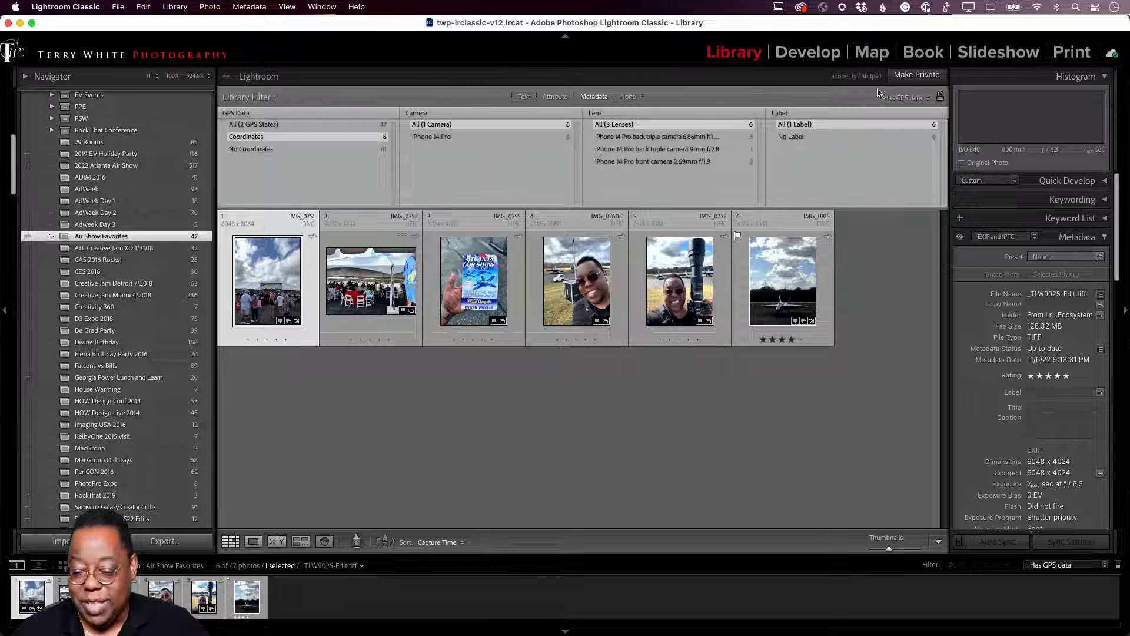
pyautogui.click(903, 97)
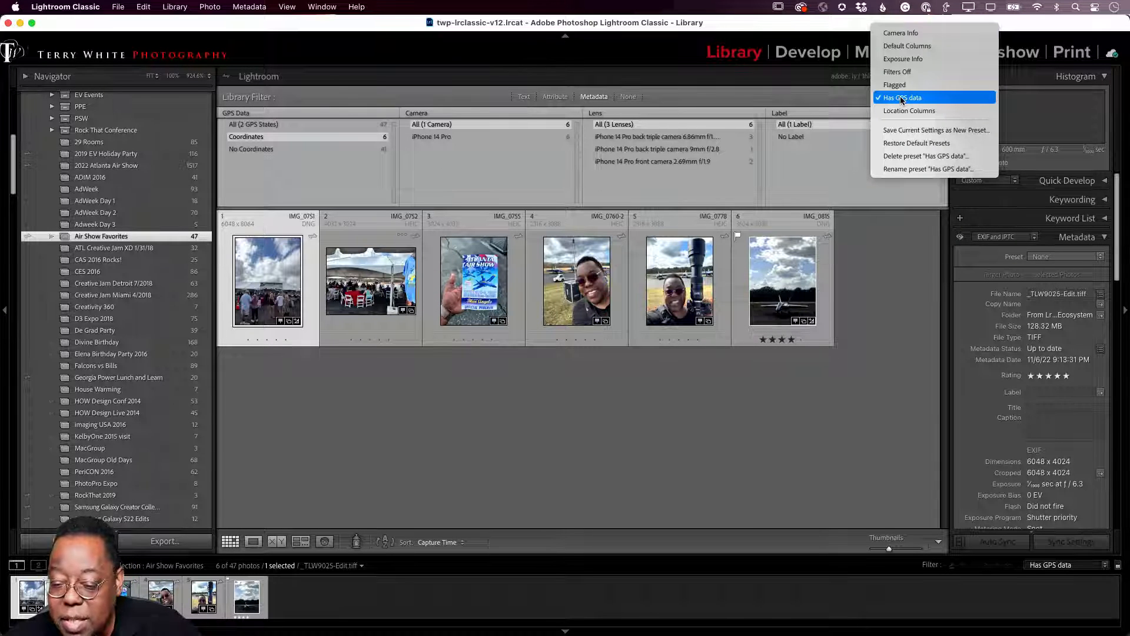
pyautogui.click(896, 84)
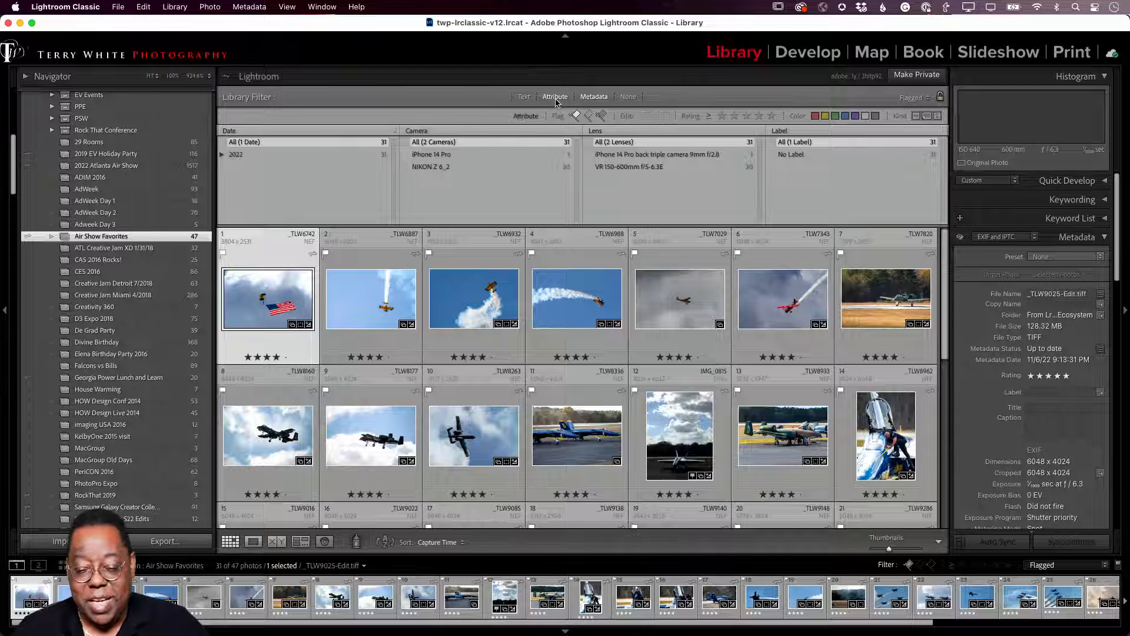
# Restore the Default Columns filter preset and remove the attribute filter so the flag filtering no longer applies
pyautogui.click(912, 97)
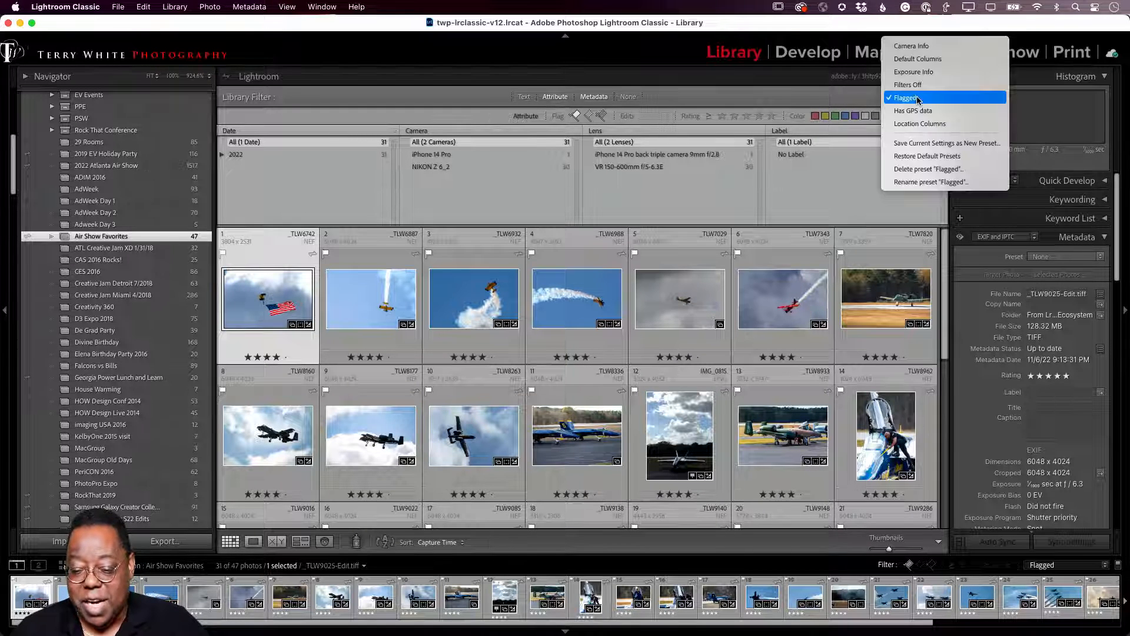
pyautogui.click(921, 61)
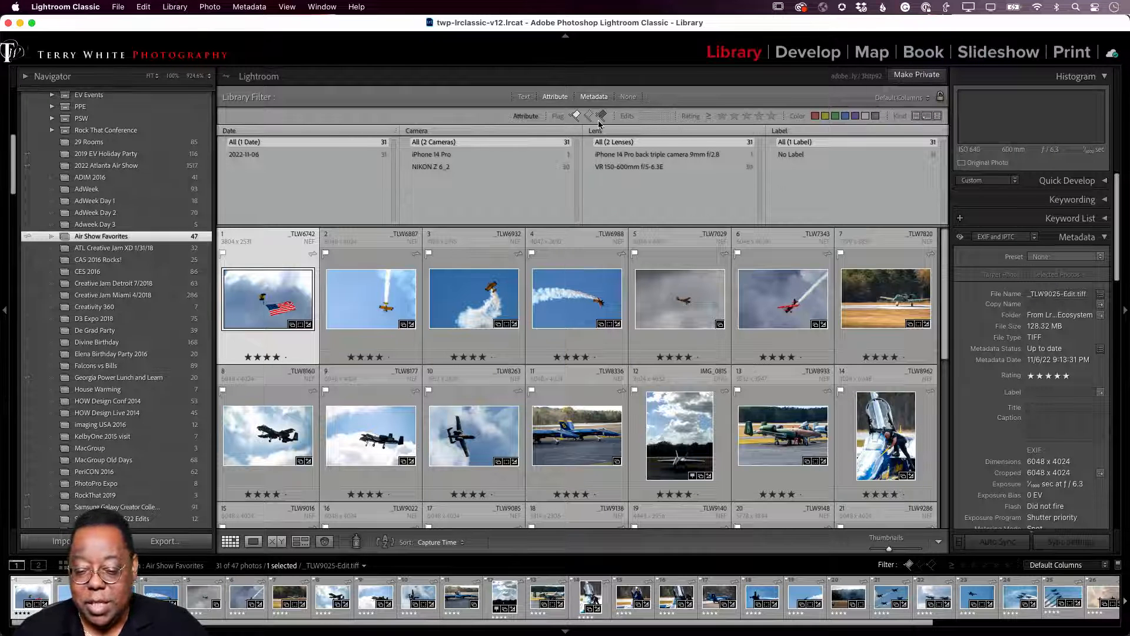
pyautogui.click(559, 97)
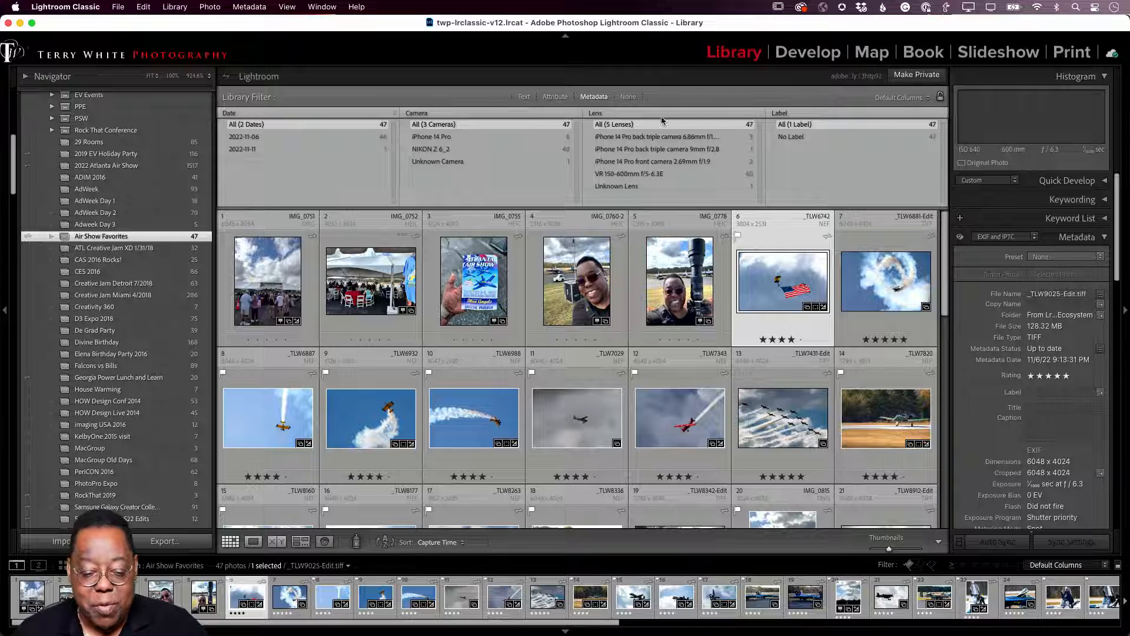
# Change the metadata filter's first column from Date to Camera and its second column to Lens
pyautogui.click(241, 115)
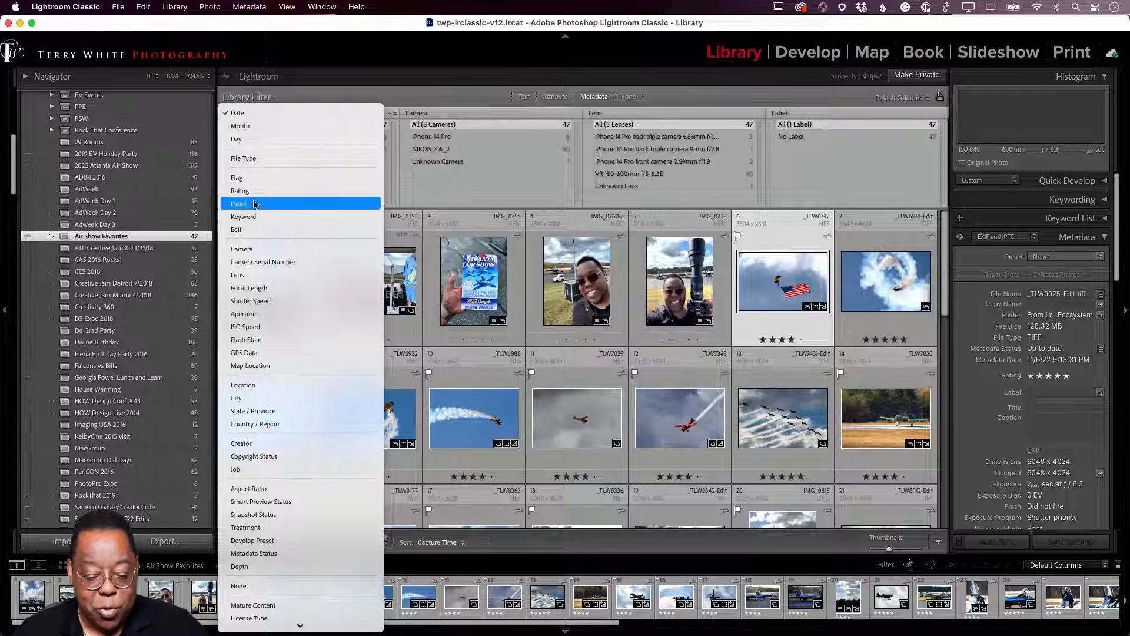
pyautogui.click(259, 249)
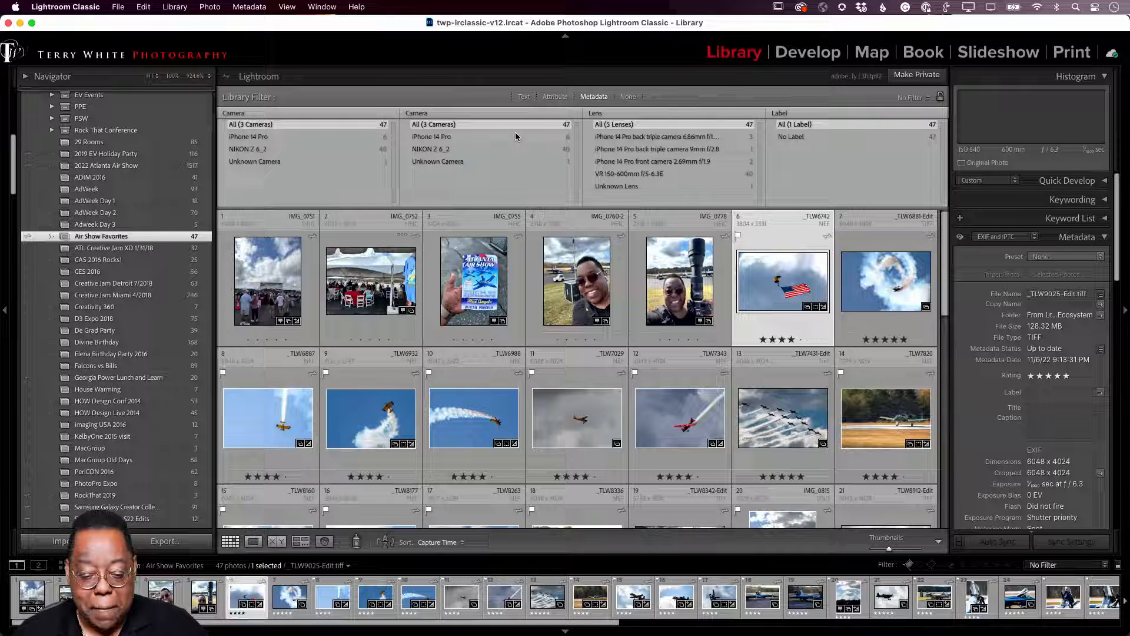
pyautogui.click(429, 115)
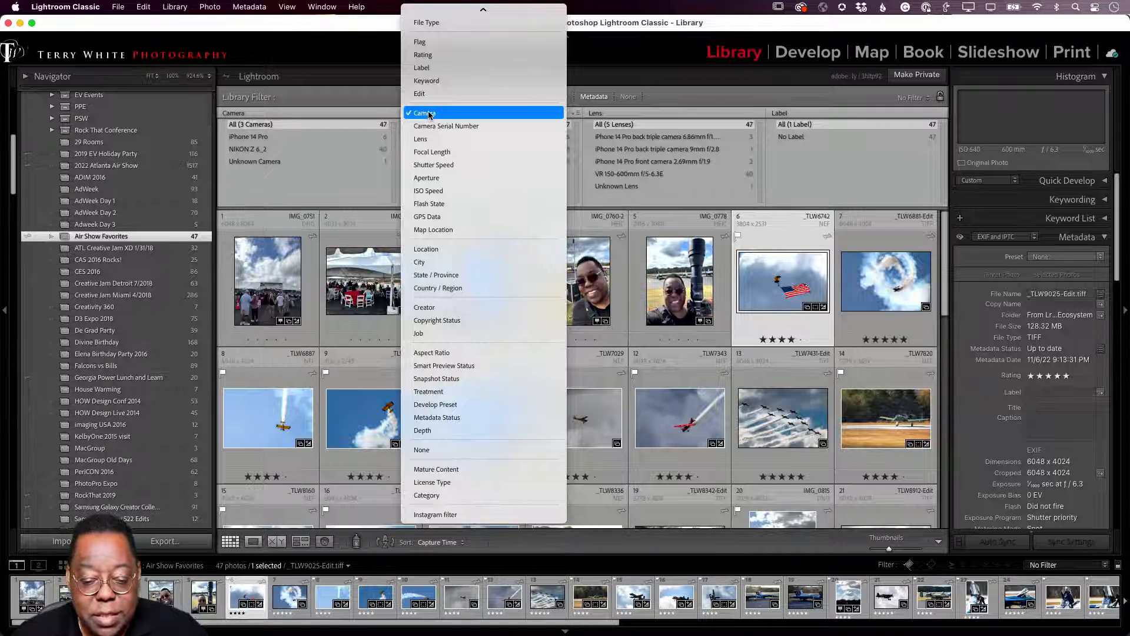
pyautogui.click(425, 139)
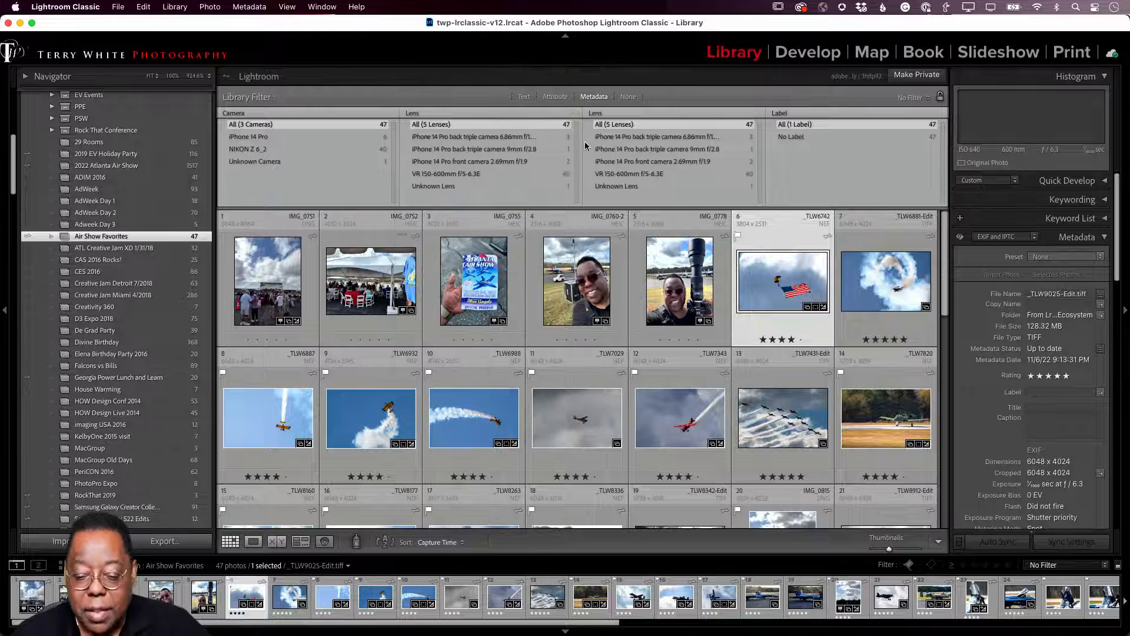
# Change the metadata filter's third column to Rating
pyautogui.click(598, 115)
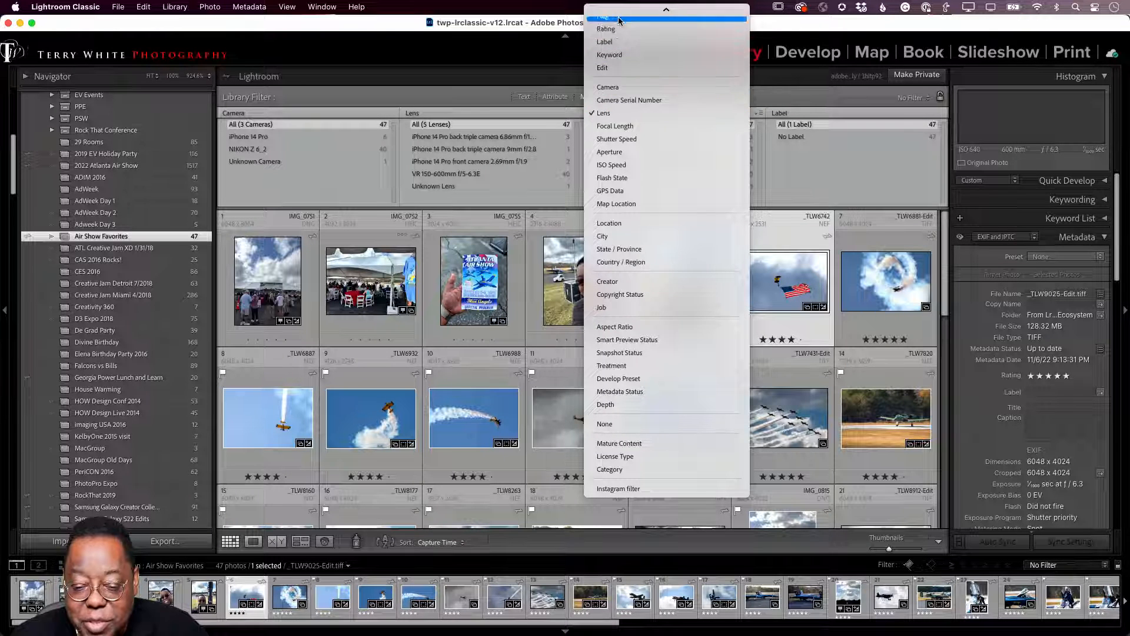
pyautogui.moveTo(618, 10)
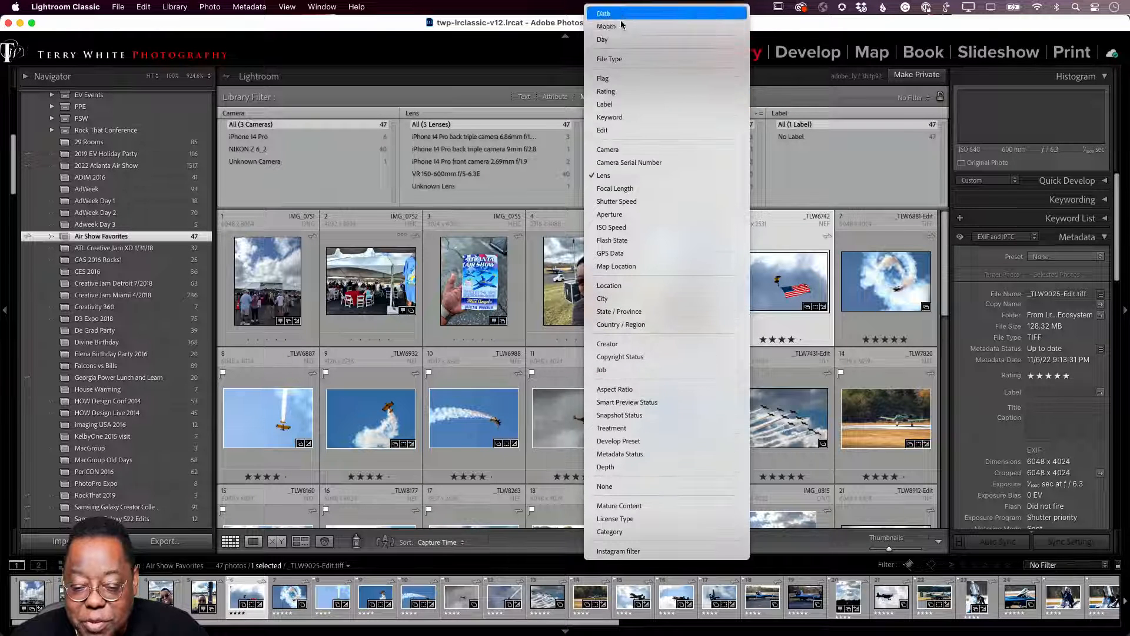
pyautogui.click(621, 92)
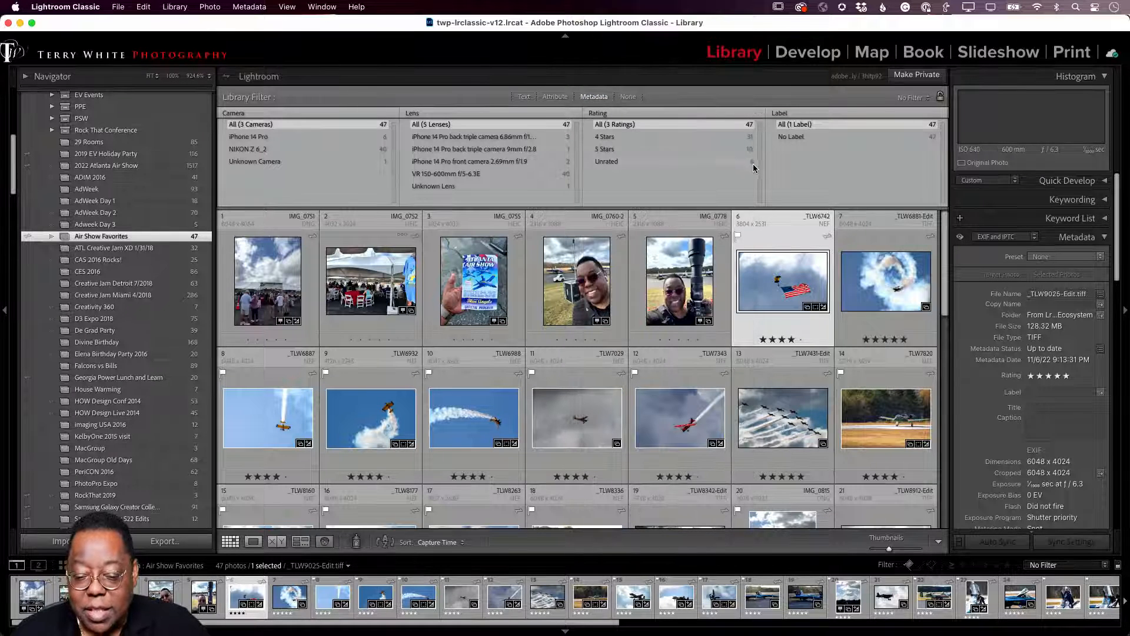
pyautogui.click(782, 113)
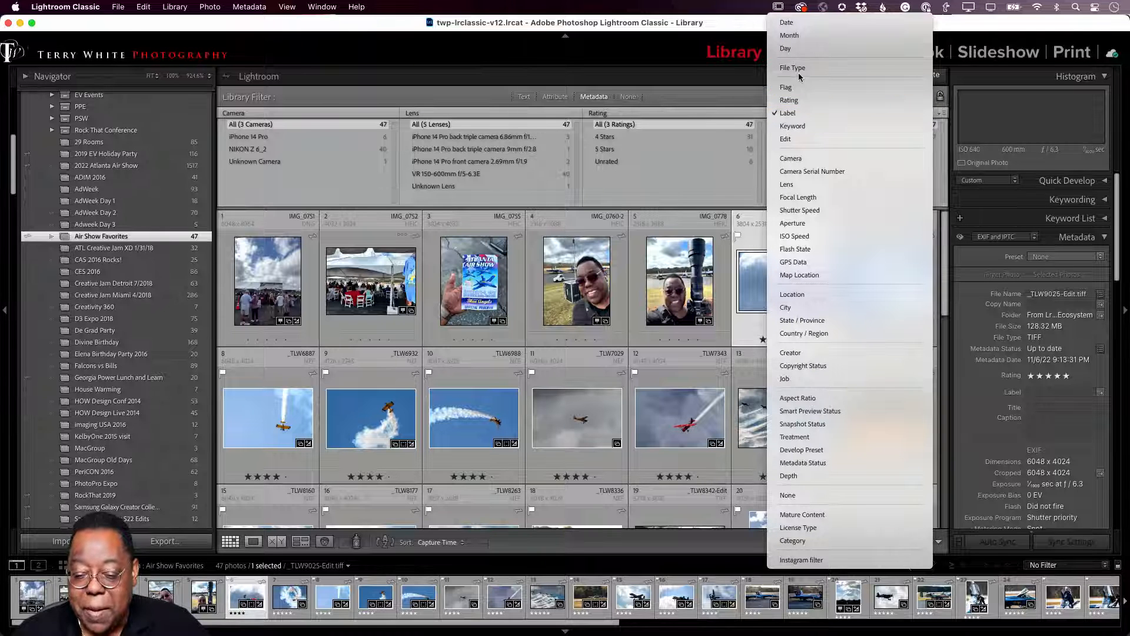
pyautogui.click(615, 117)
# Set the metadata filter's third column to Edit and its fourth column to File Type
pyautogui.click(596, 113)
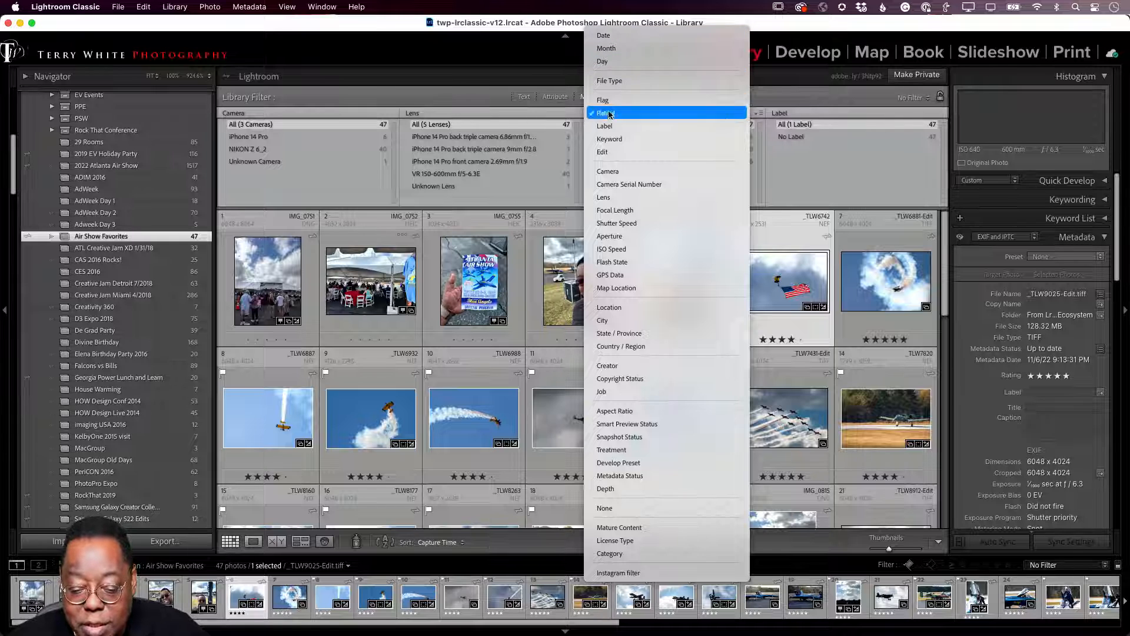
pyautogui.click(605, 152)
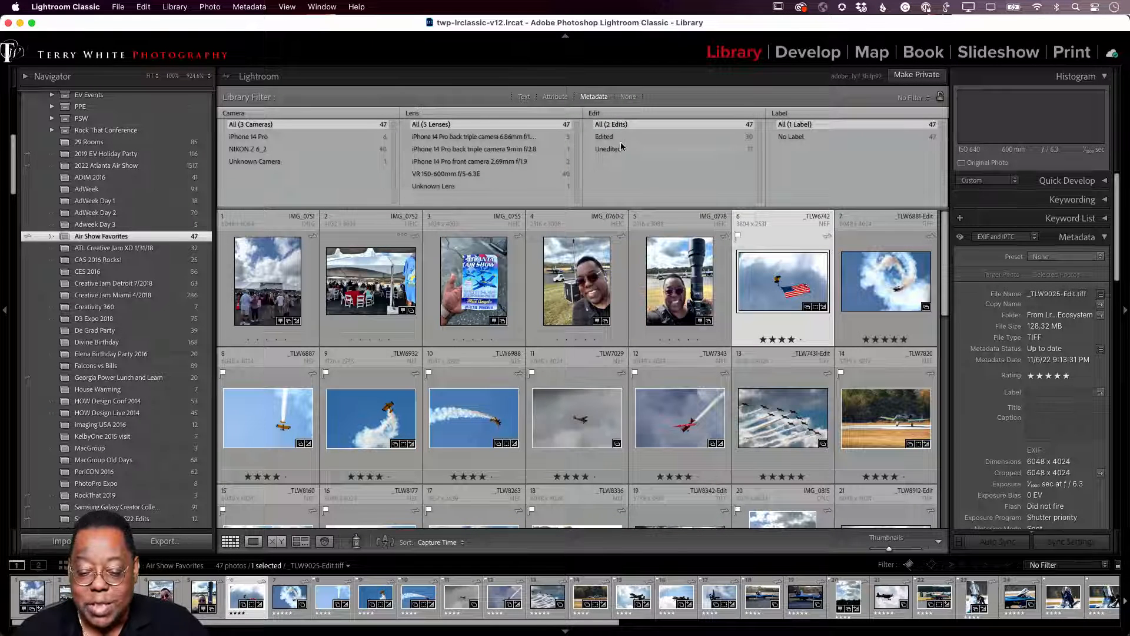
pyautogui.click(786, 114)
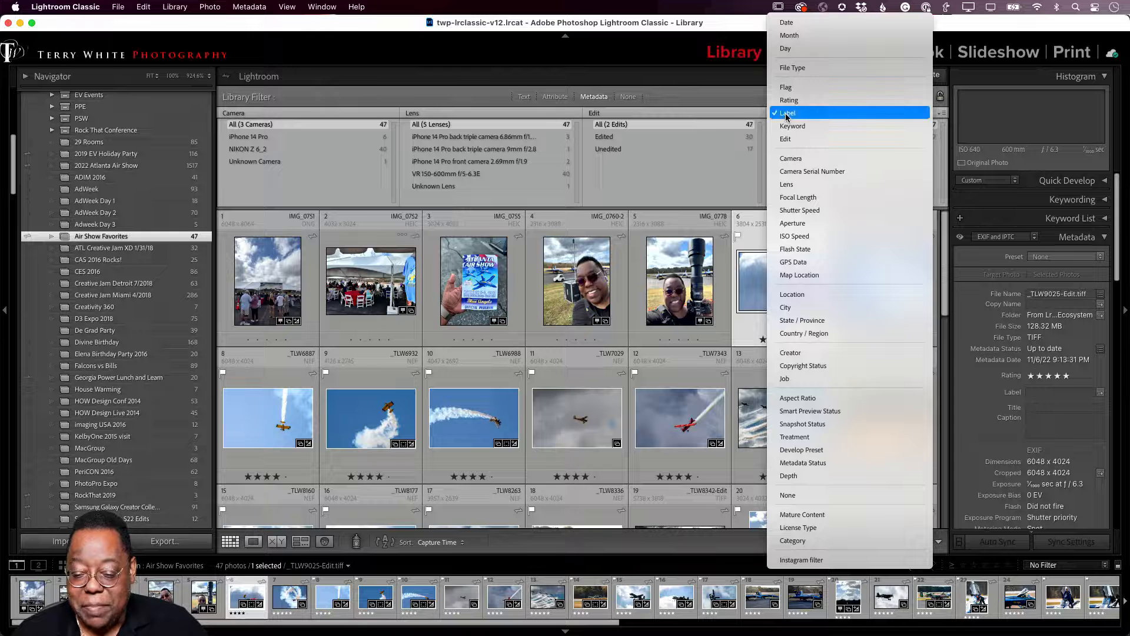
pyautogui.click(809, 69)
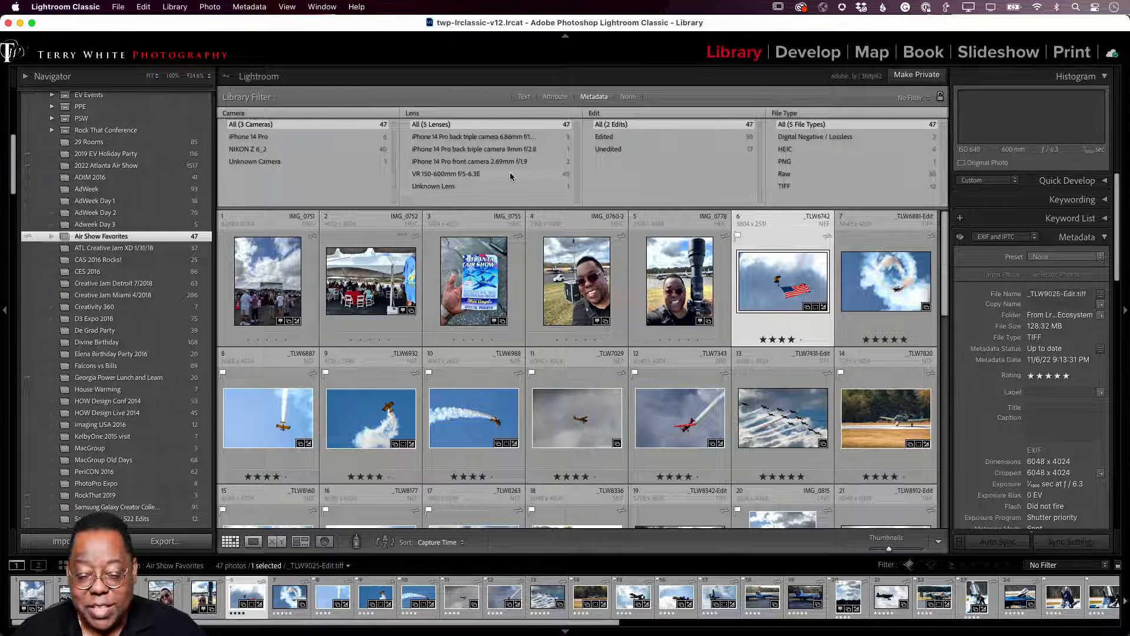
# Filter the collection by Edited, reset it, and view the Raw, HEIC, TIFF and Digital Negative / Lossless files before showing all file types again
pyautogui.click(613, 141)
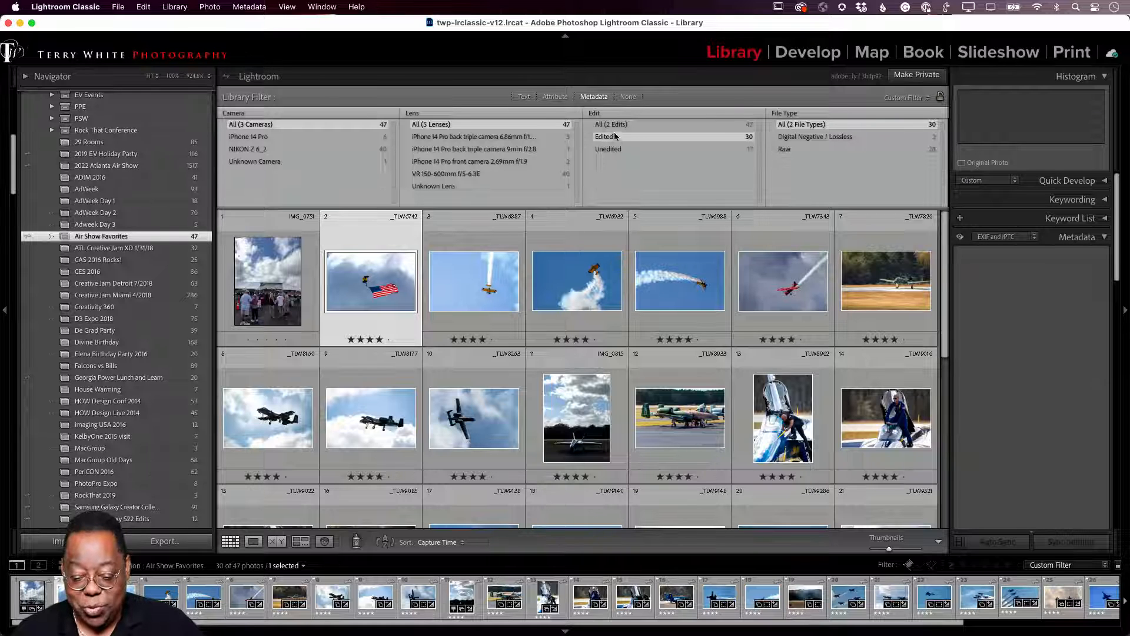
pyautogui.click(615, 125)
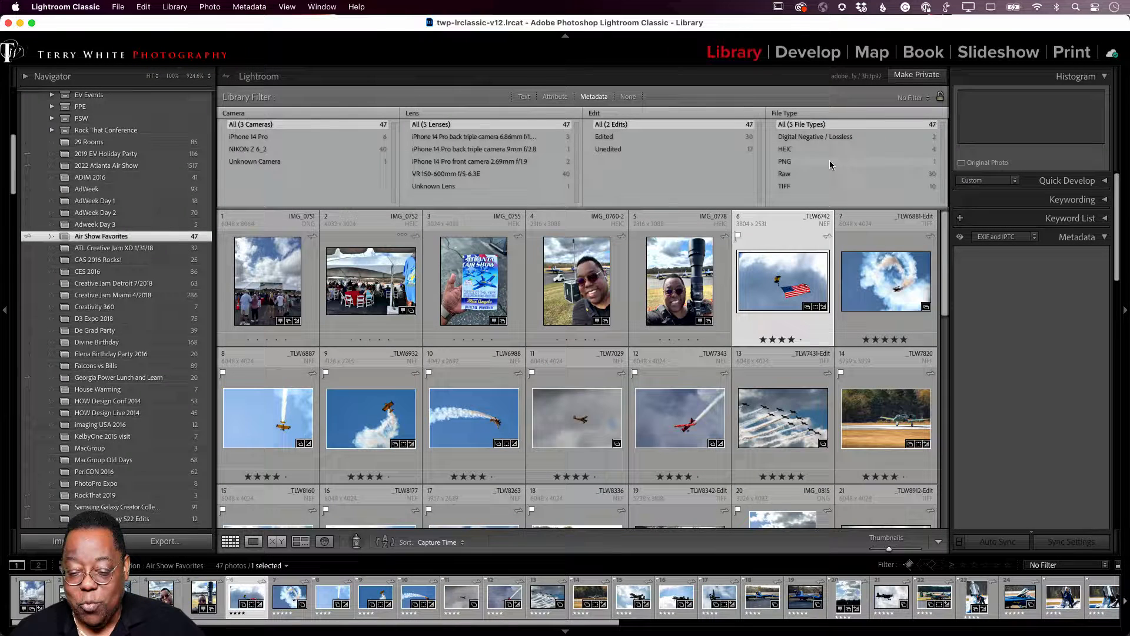
pyautogui.click(798, 172)
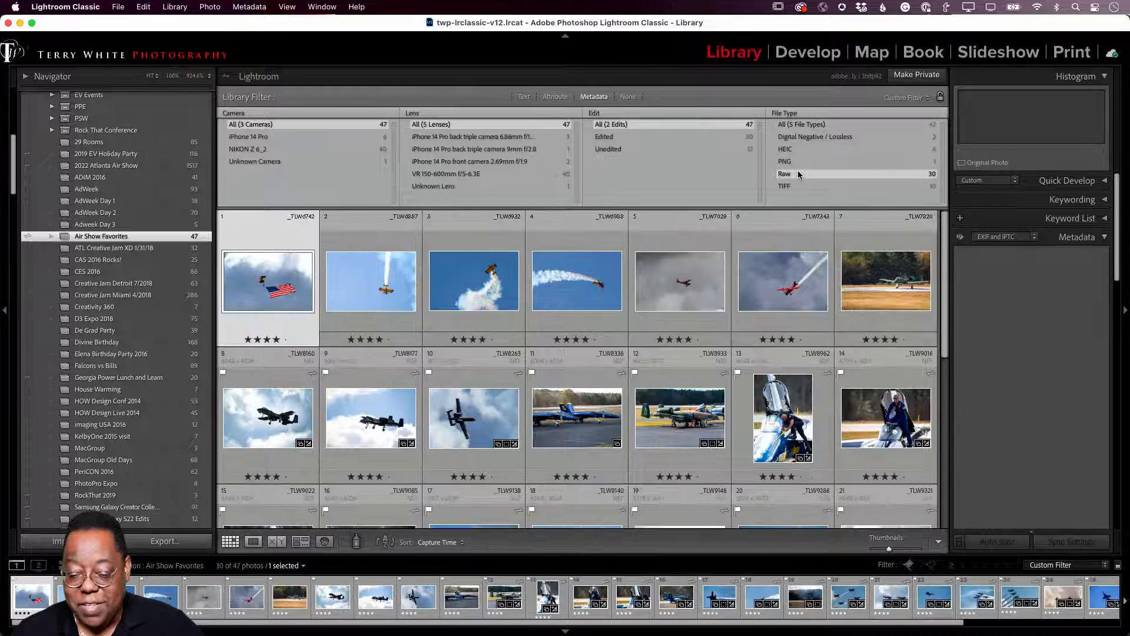
pyautogui.click(793, 149)
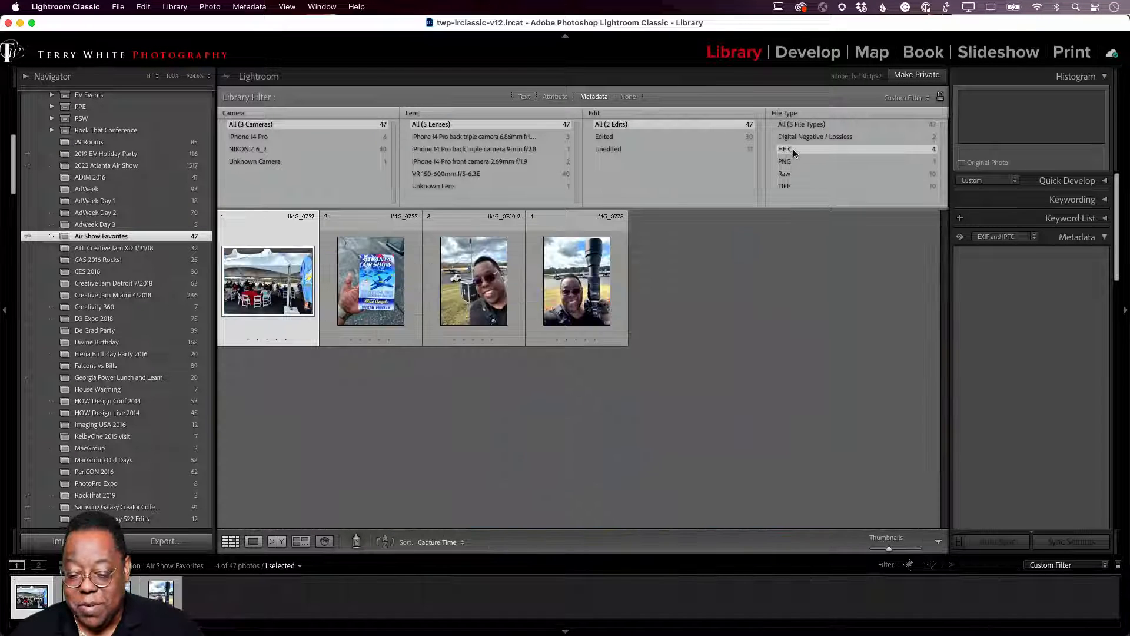
pyautogui.click(789, 186)
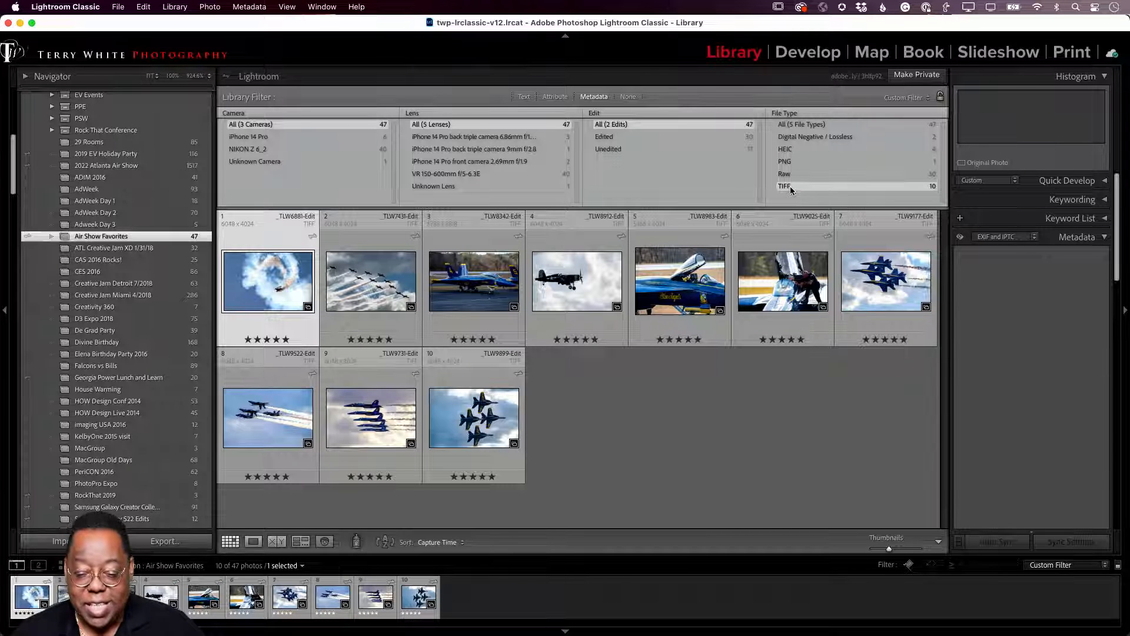
pyautogui.click(804, 138)
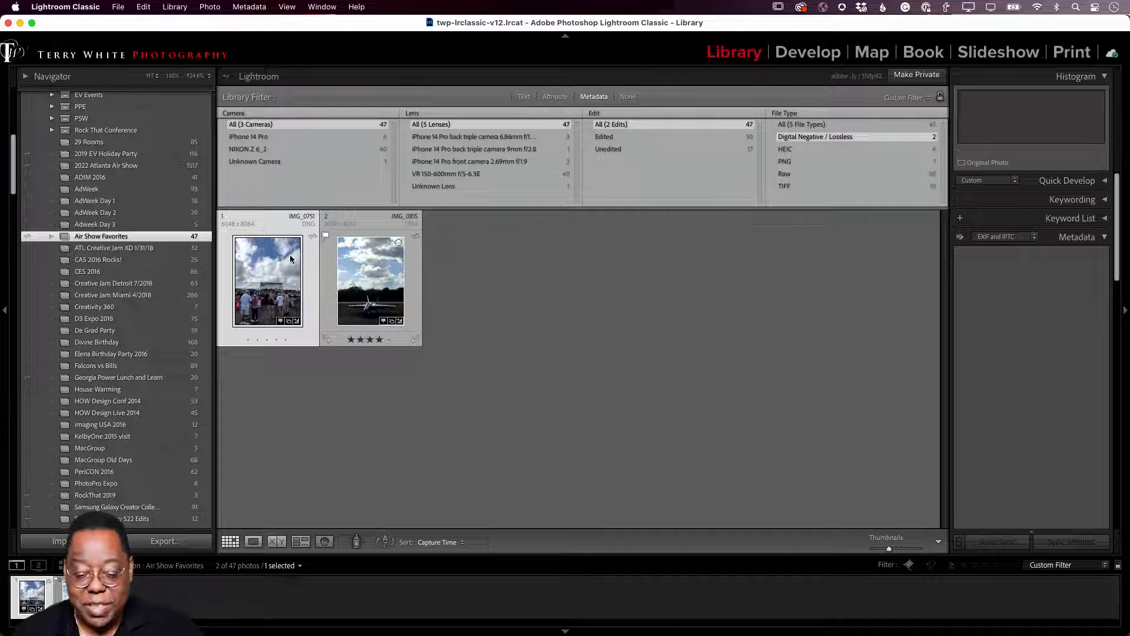
pyautogui.click(826, 125)
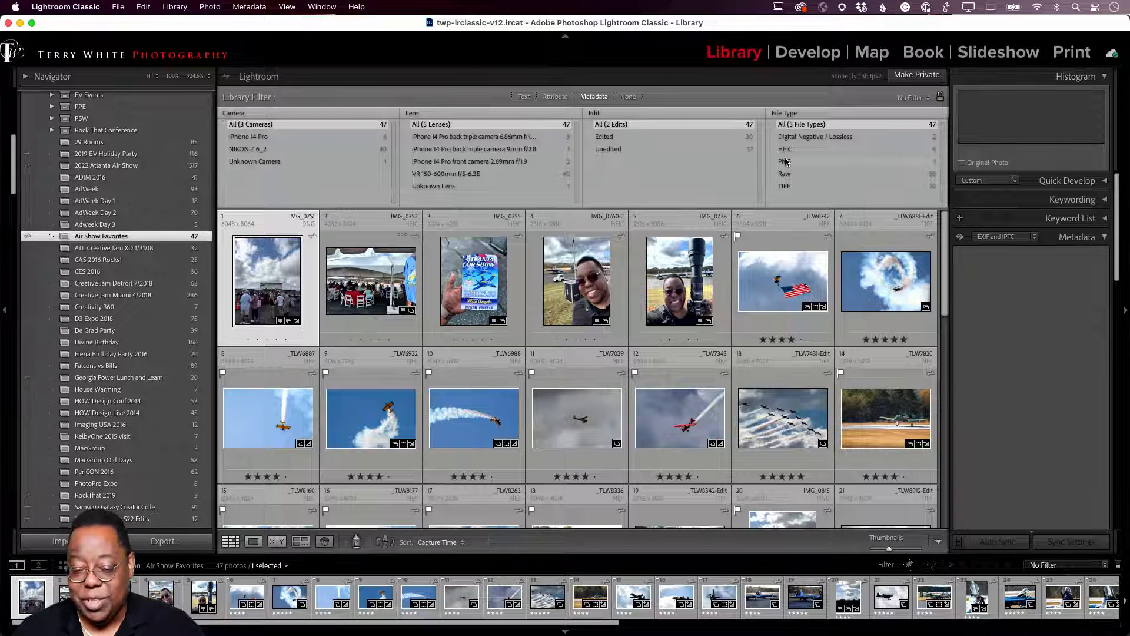
# Save the current filter column layout as a new preset named Favorite Columns
pyautogui.click(910, 98)
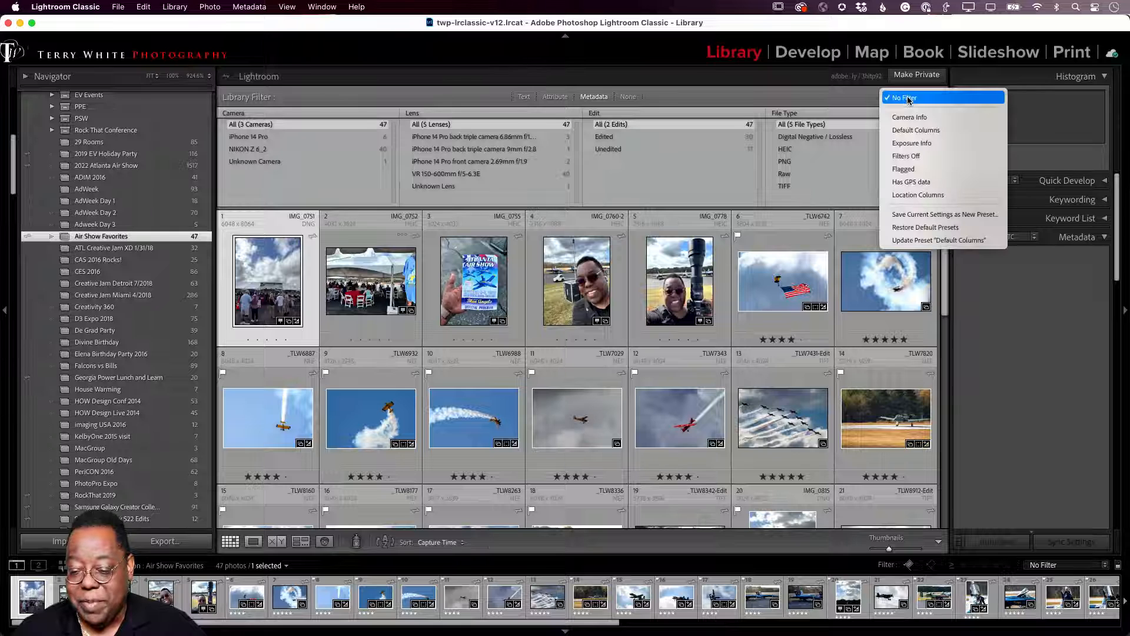
pyautogui.click(921, 215)
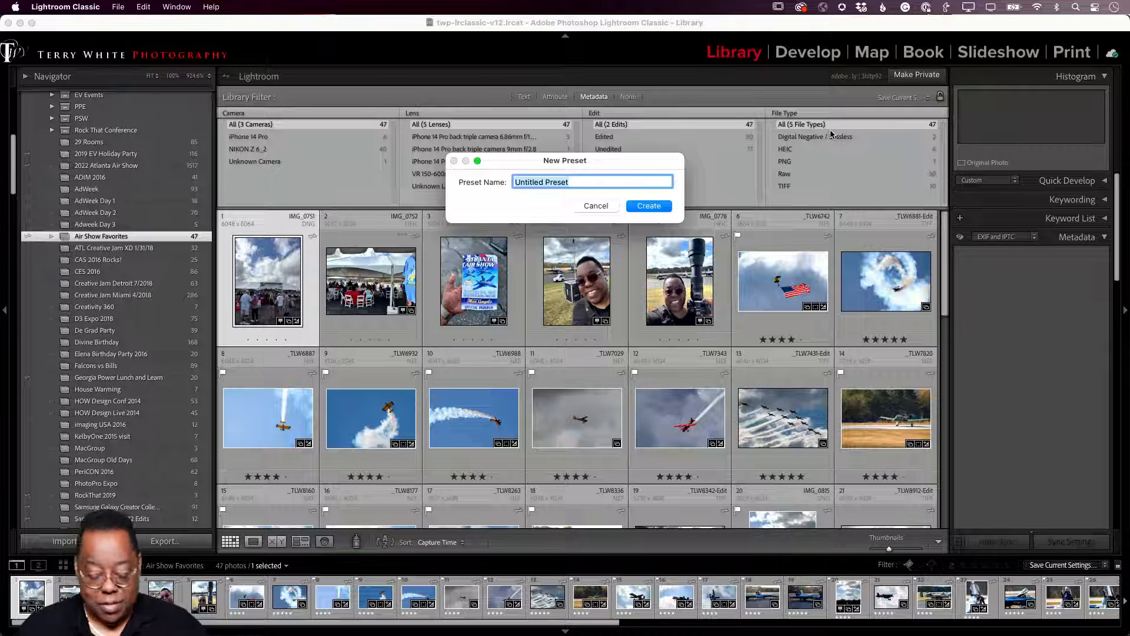
pyautogui.write('Fav')
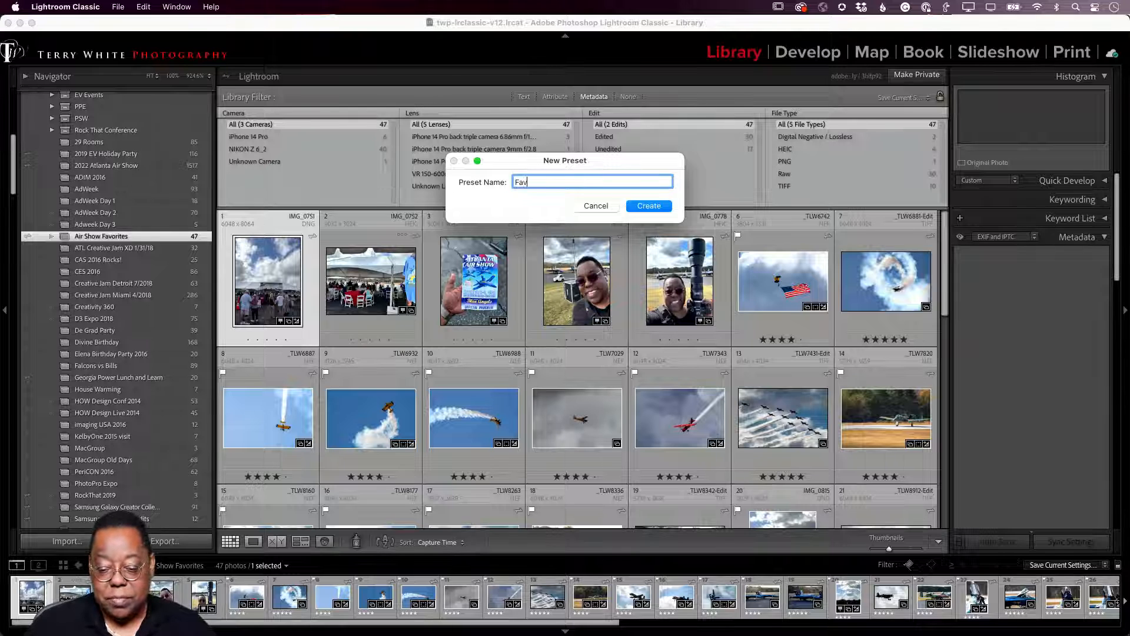
pyautogui.write('orite Colum')
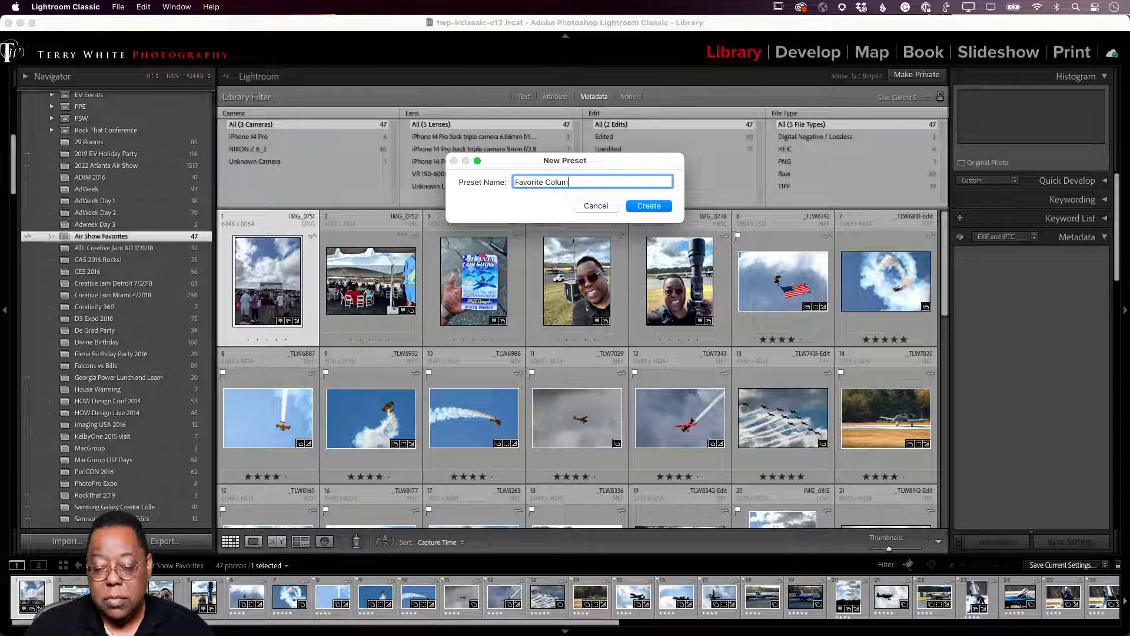
pyautogui.write('ns')
pyautogui.press('Return')
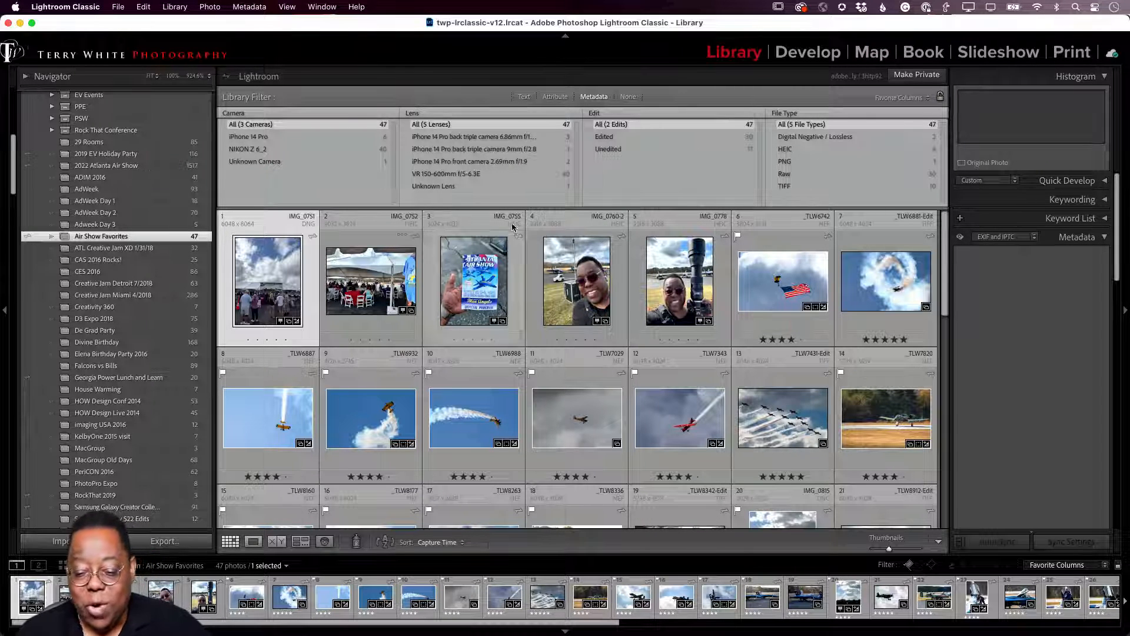
# Change the metadata filter's second column to Aperture and its third column to ISO Speed
pyautogui.click(413, 115)
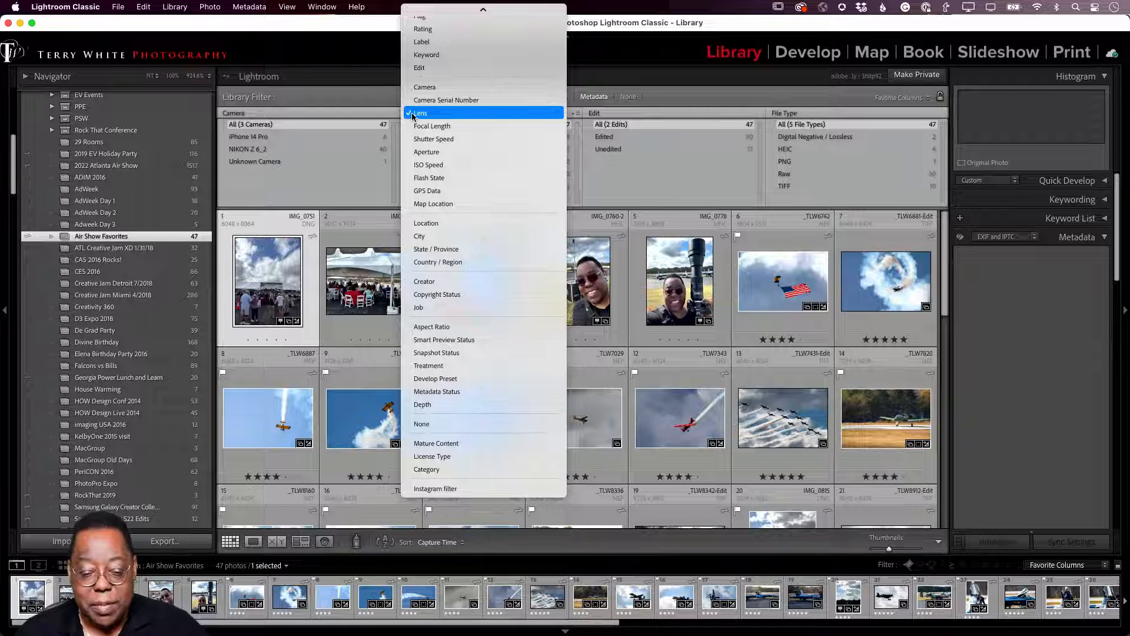
pyautogui.click(423, 154)
pyautogui.click(599, 116)
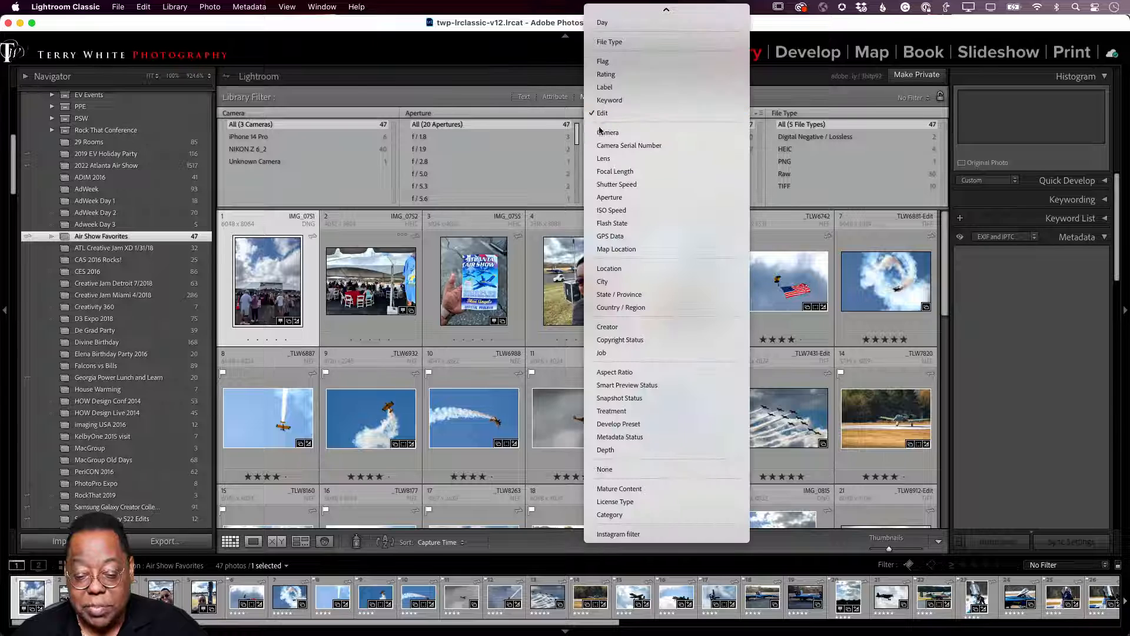
pyautogui.click(622, 210)
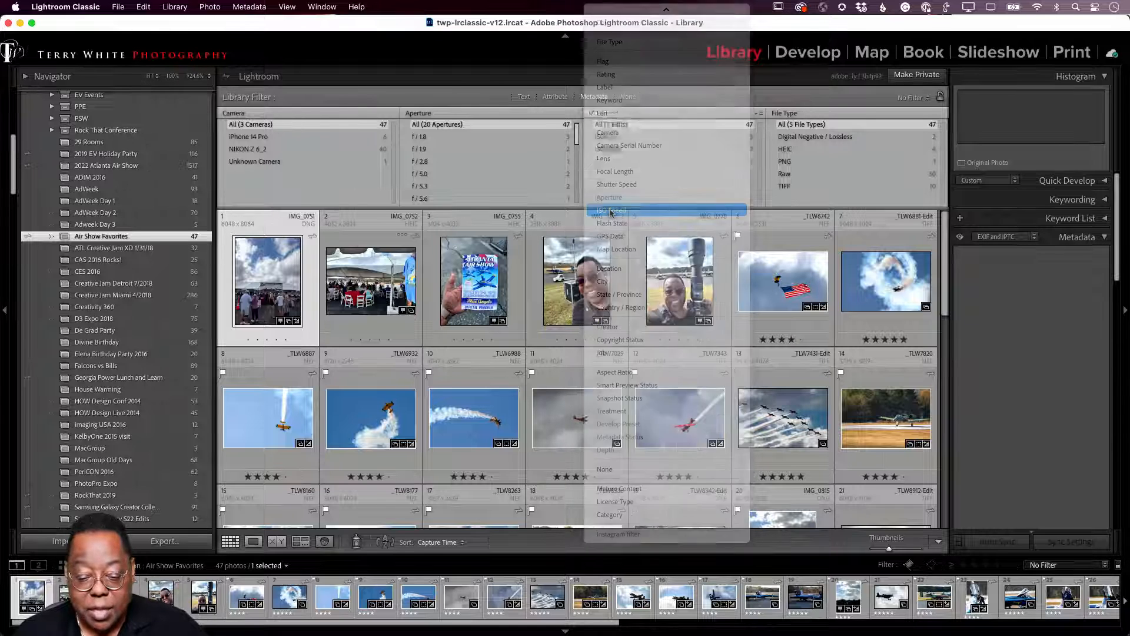
# View only the photos shot at f/6.0, then reset the aperture filter to all apertures
pyautogui.scroll(-4, 474, 182)
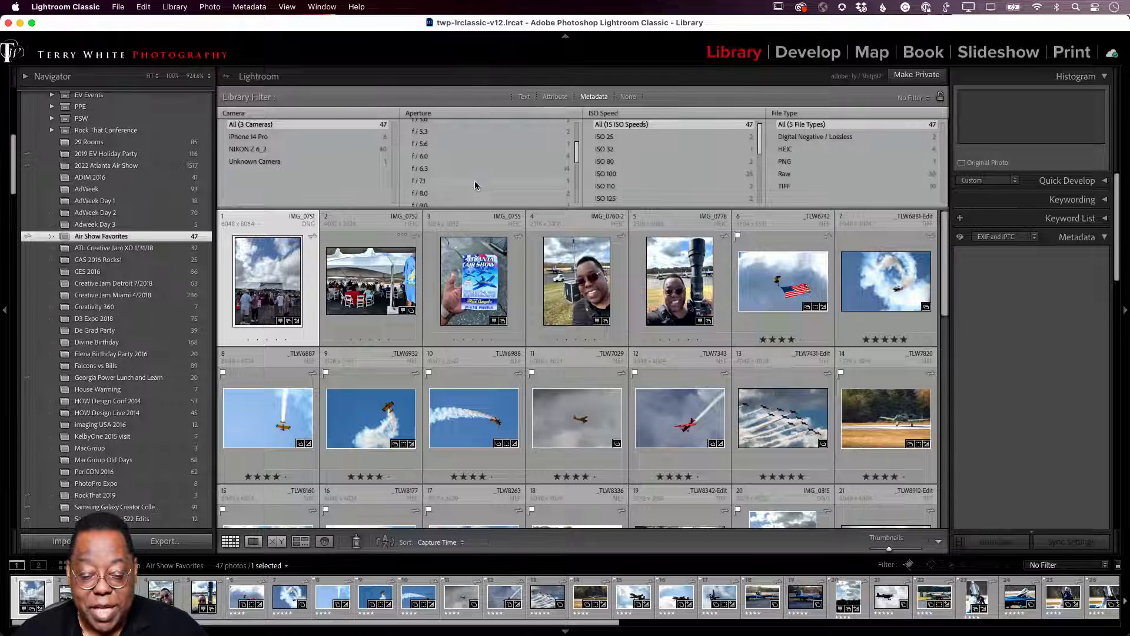
pyautogui.click(436, 157)
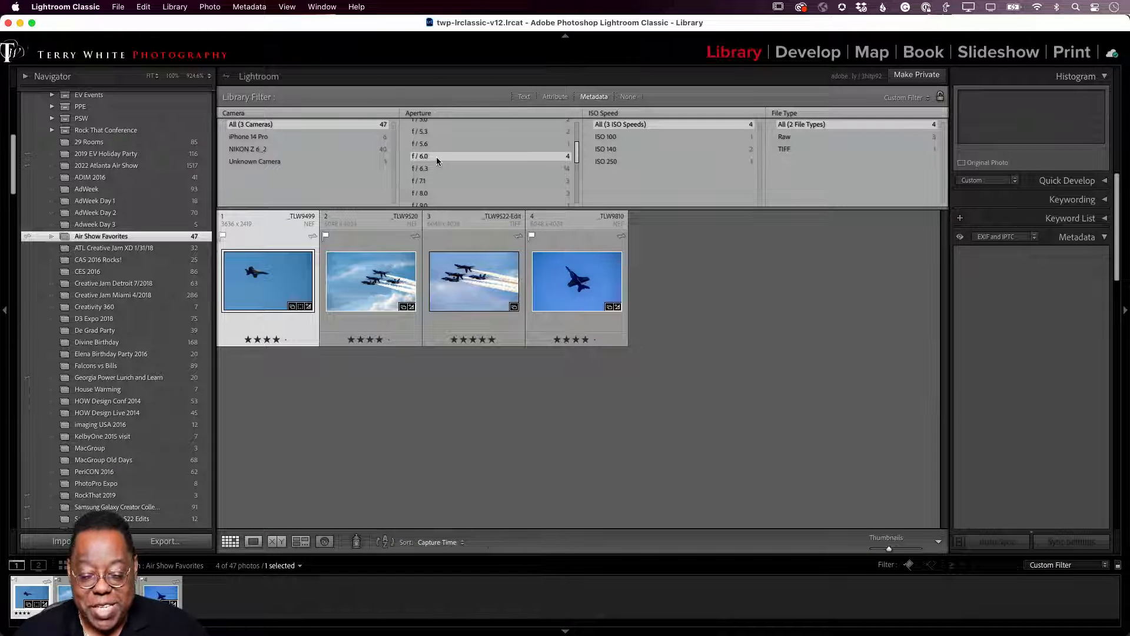
pyautogui.scroll(3, 436, 157)
pyautogui.click(436, 123)
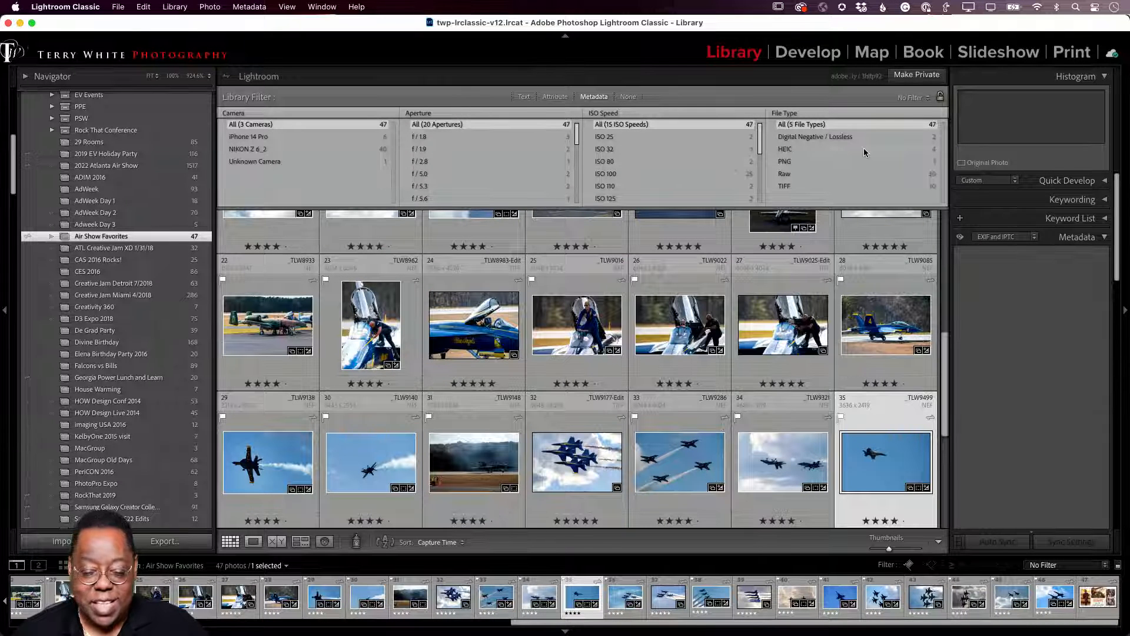
# Apply the Favorite Columns filter preset, then turn off the metadata filter
pyautogui.click(910, 98)
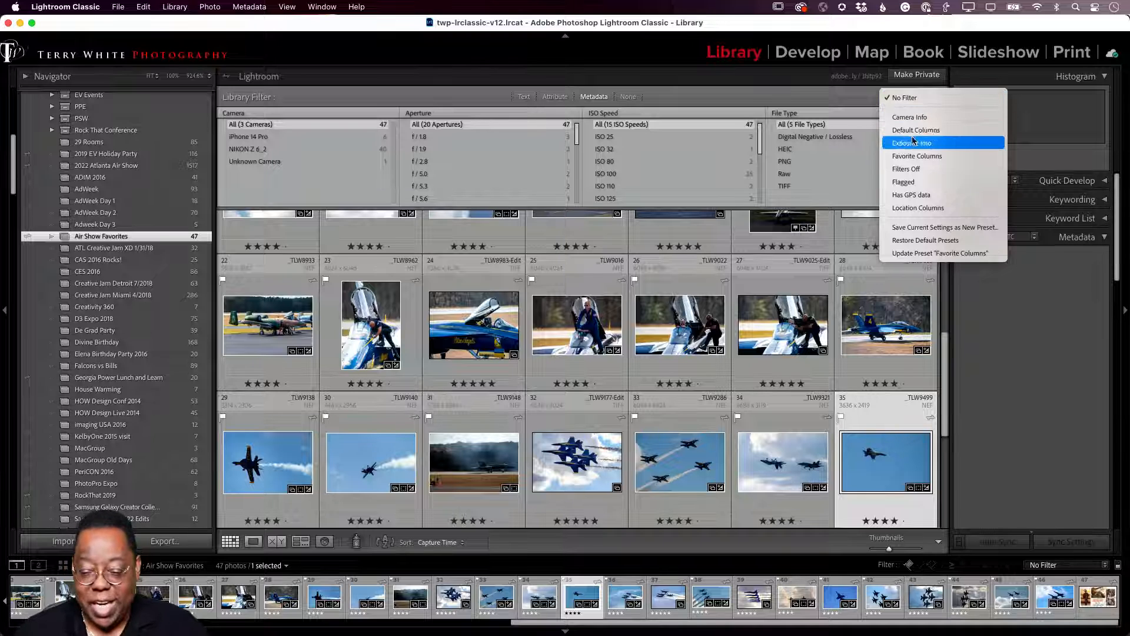
pyautogui.click(915, 156)
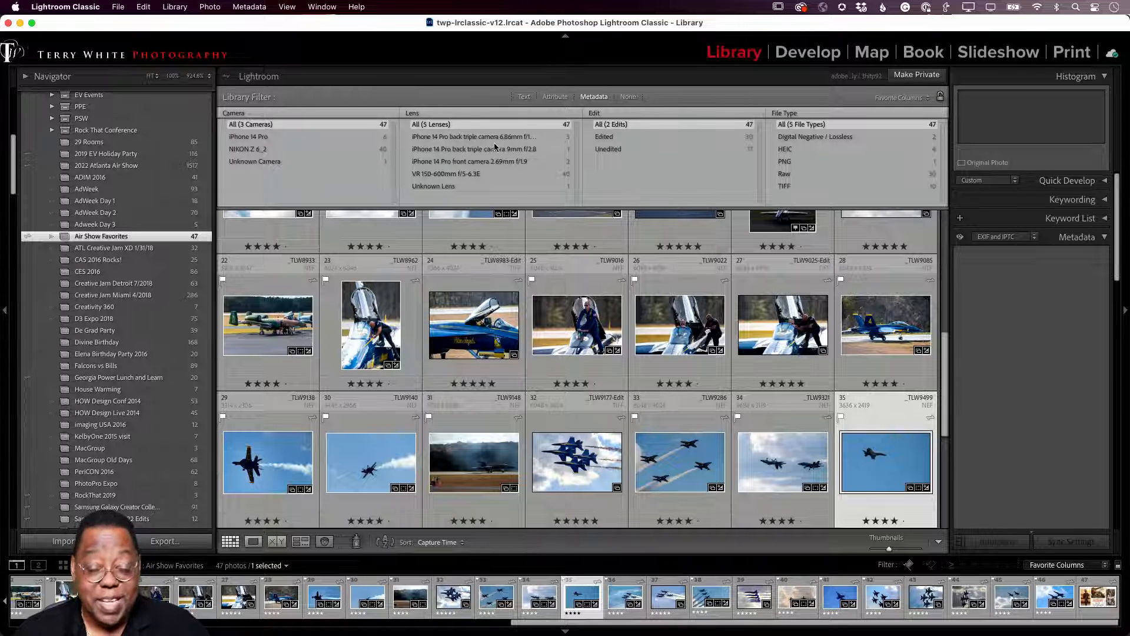
pyautogui.click(597, 97)
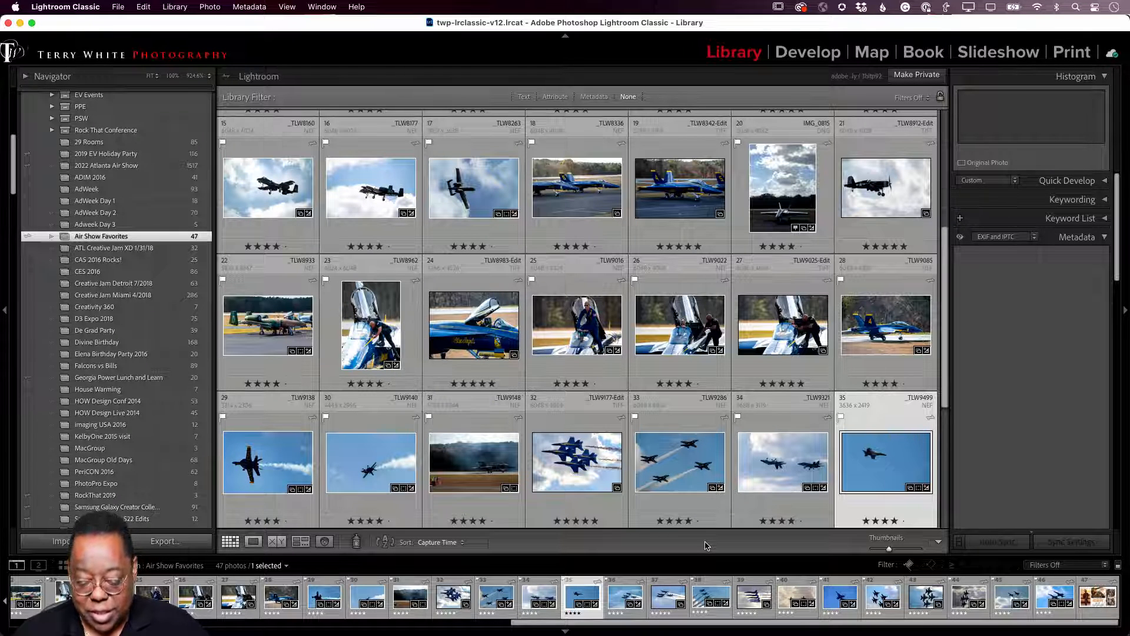
# Add the Flagging and Rating controls to the Library toolbar
pyautogui.click(939, 542)
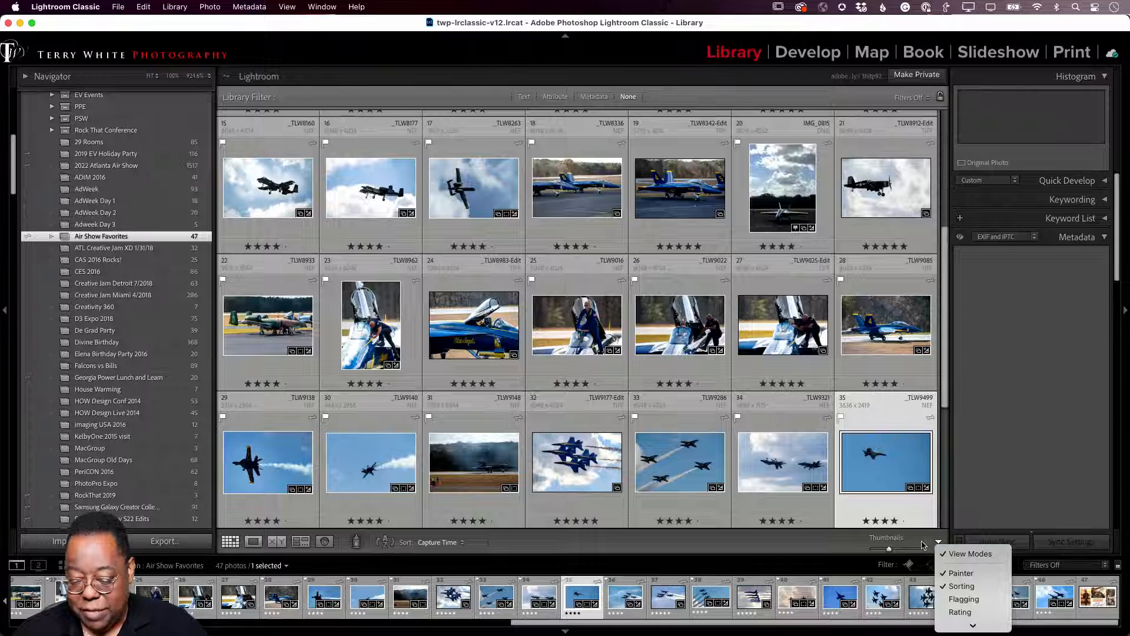
pyautogui.moveTo(972, 625)
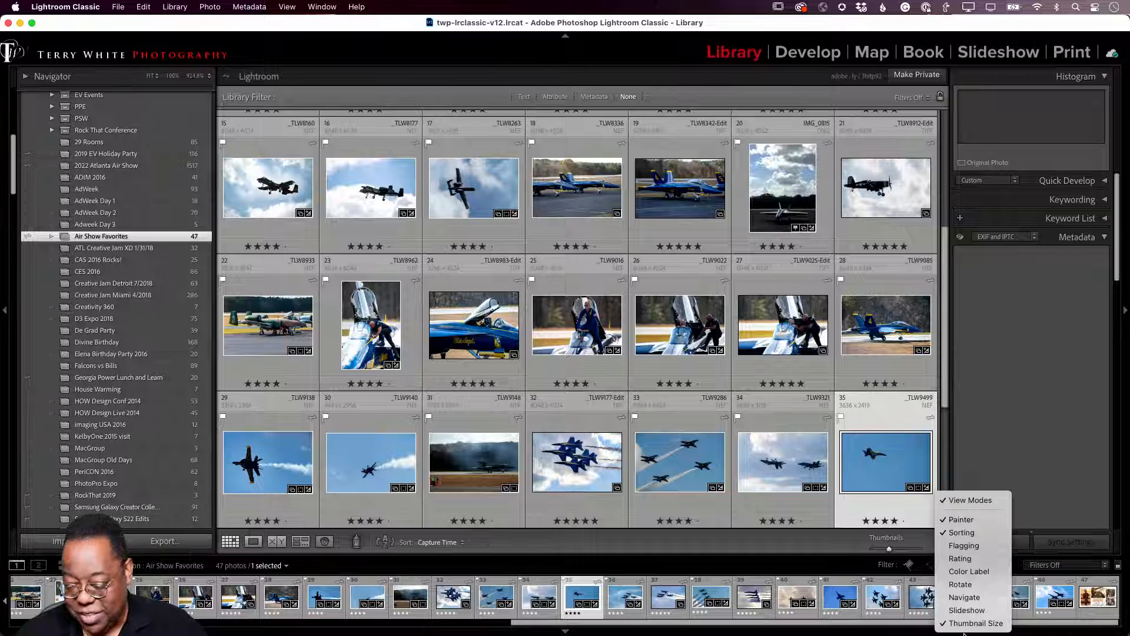
pyautogui.click(959, 548)
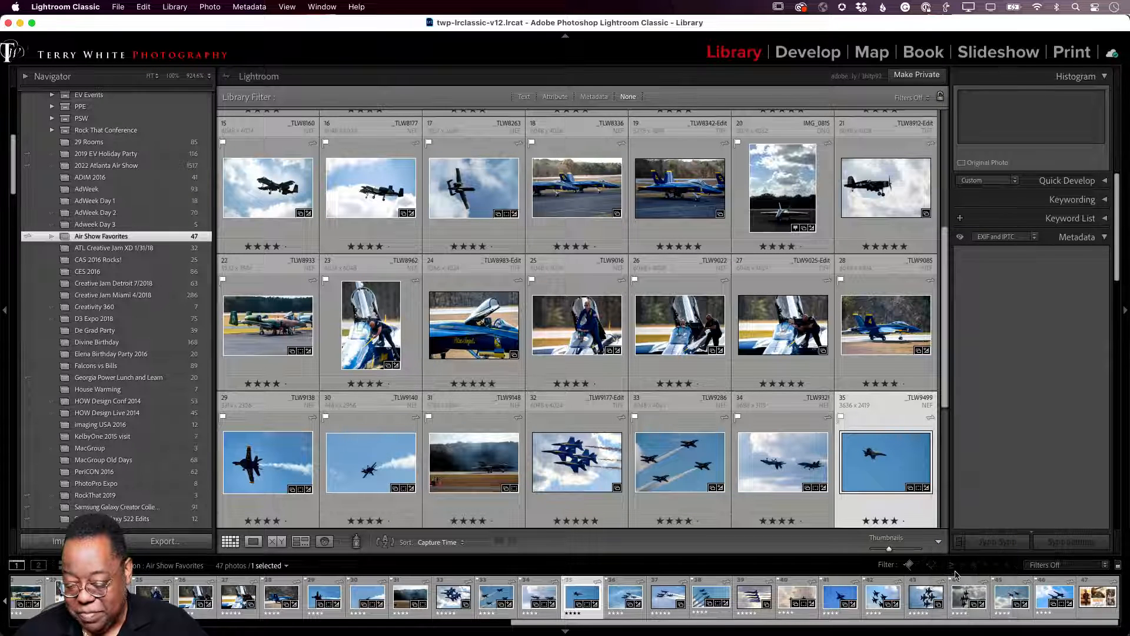
pyautogui.click(936, 542)
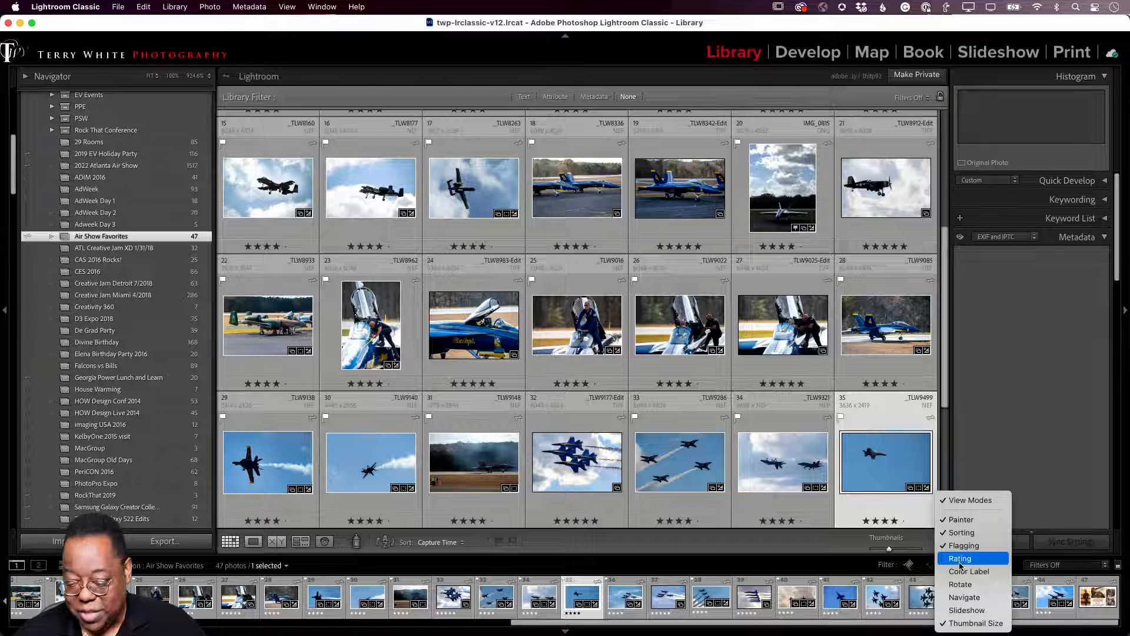
pyautogui.click(960, 564)
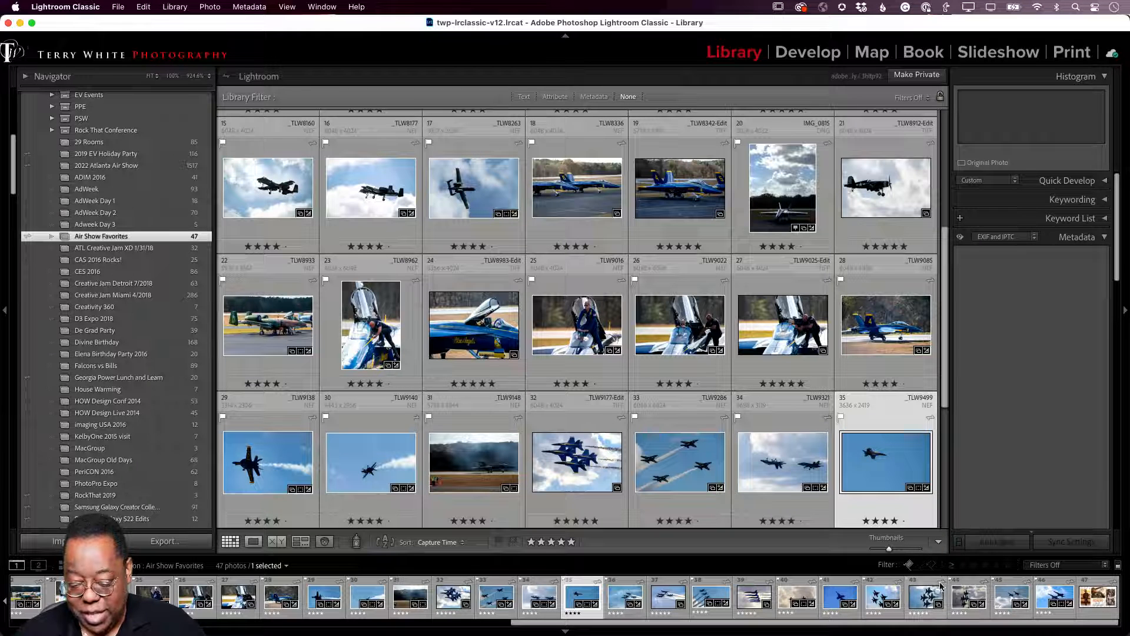
# Add the Color Label and Rotate controls to the Library toolbar
pyautogui.click(940, 542)
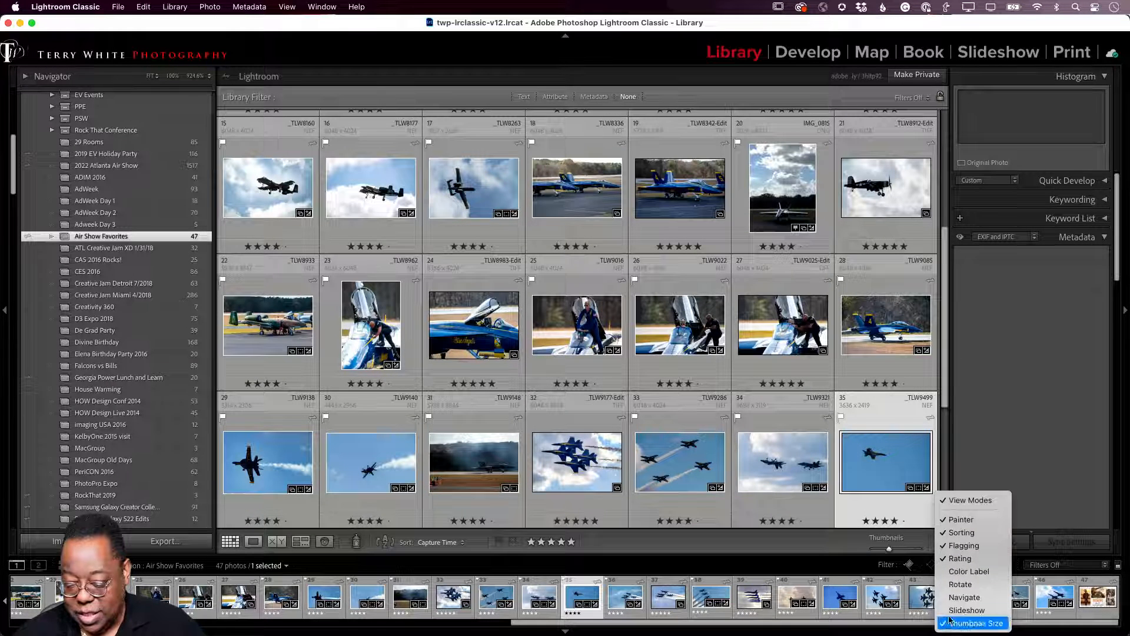
pyautogui.click(953, 571)
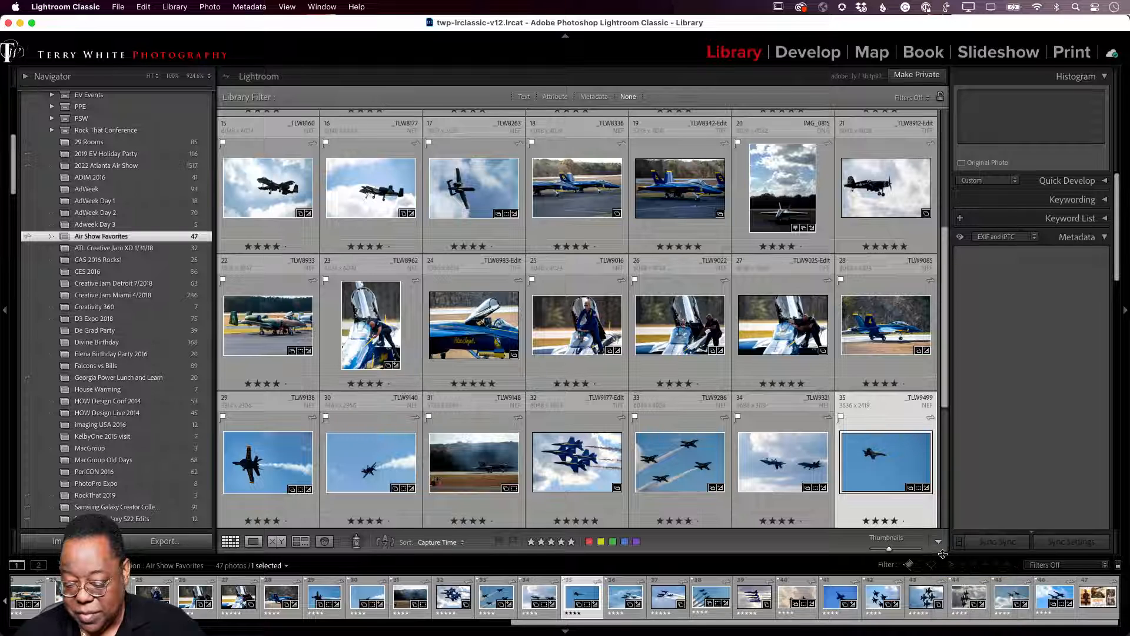
pyautogui.click(938, 542)
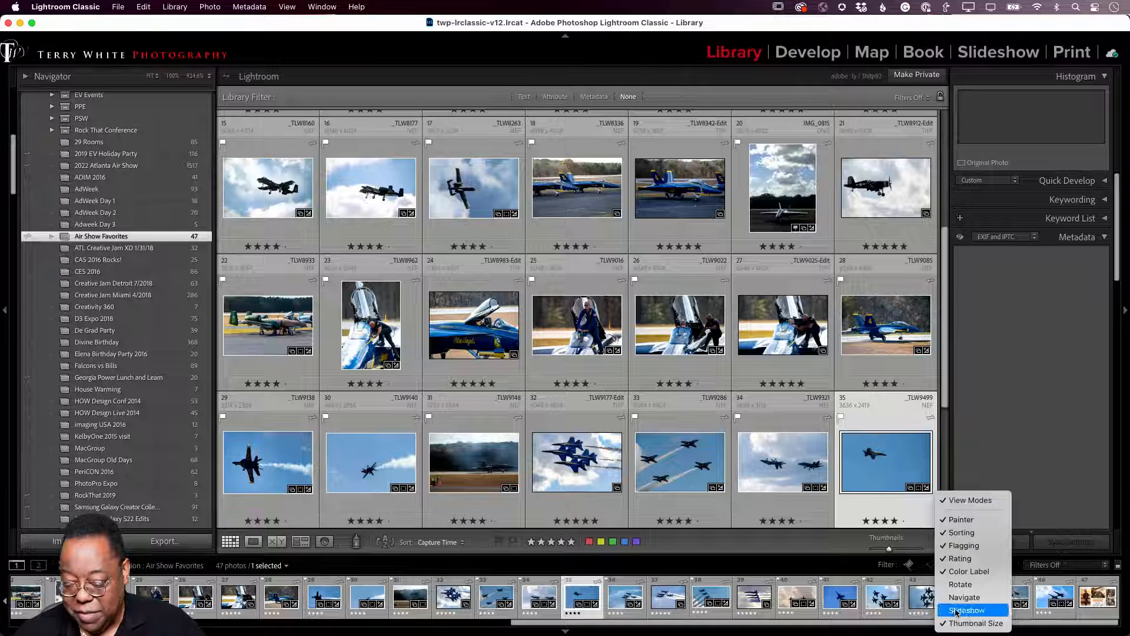
pyautogui.click(958, 584)
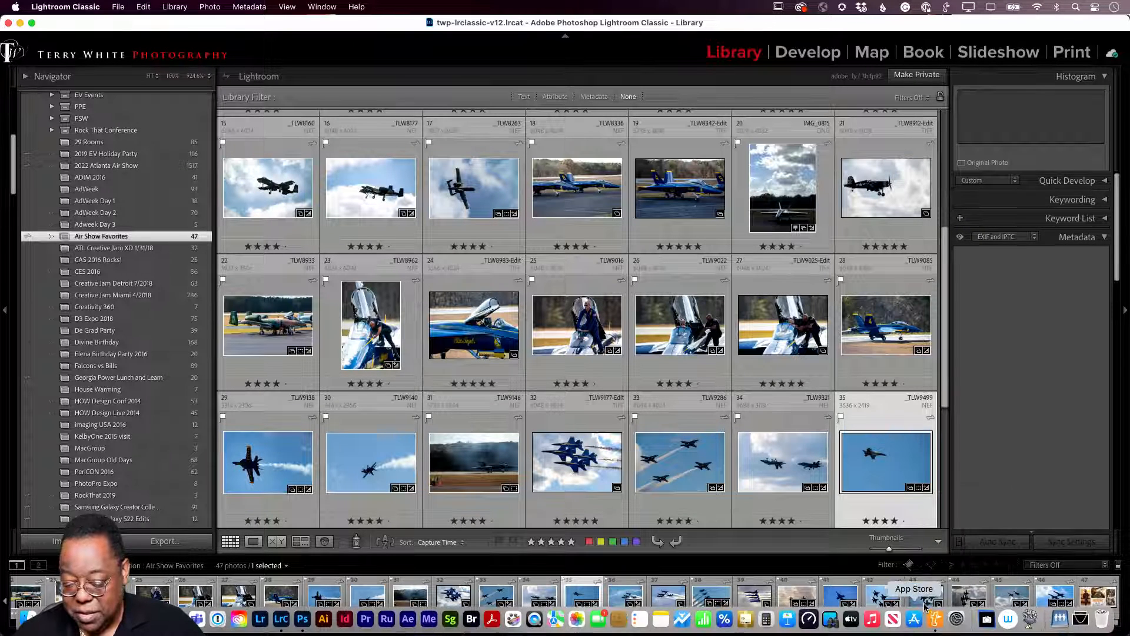
# Add the Navigate controls to the toolbar, step two photos forward and two back, and add the Slideshow control
pyautogui.click(938, 542)
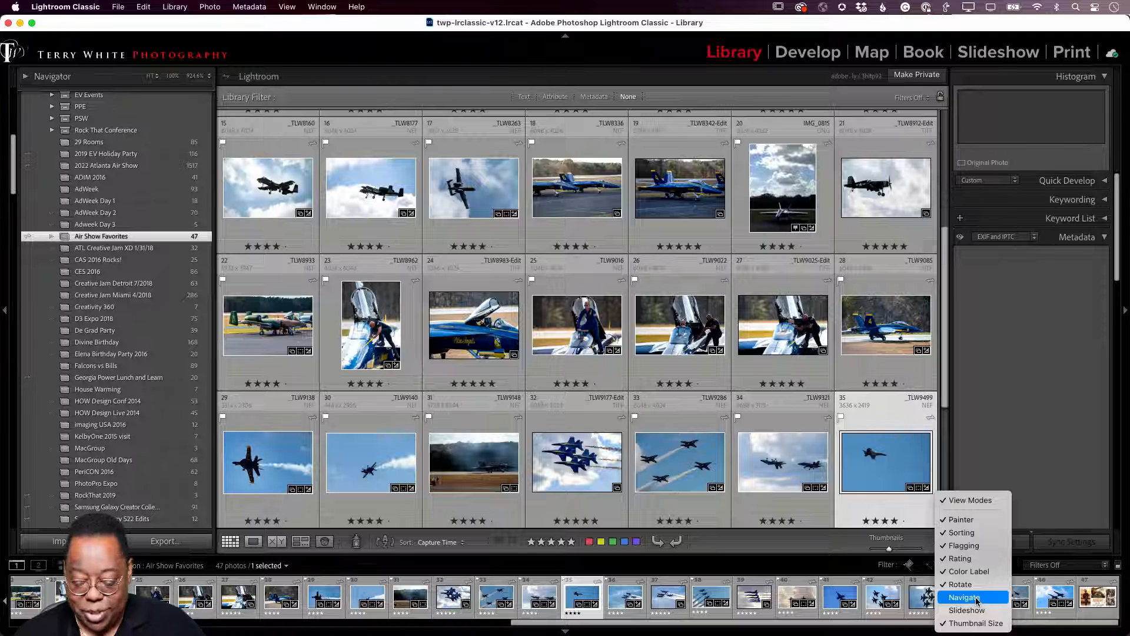
pyautogui.click(977, 599)
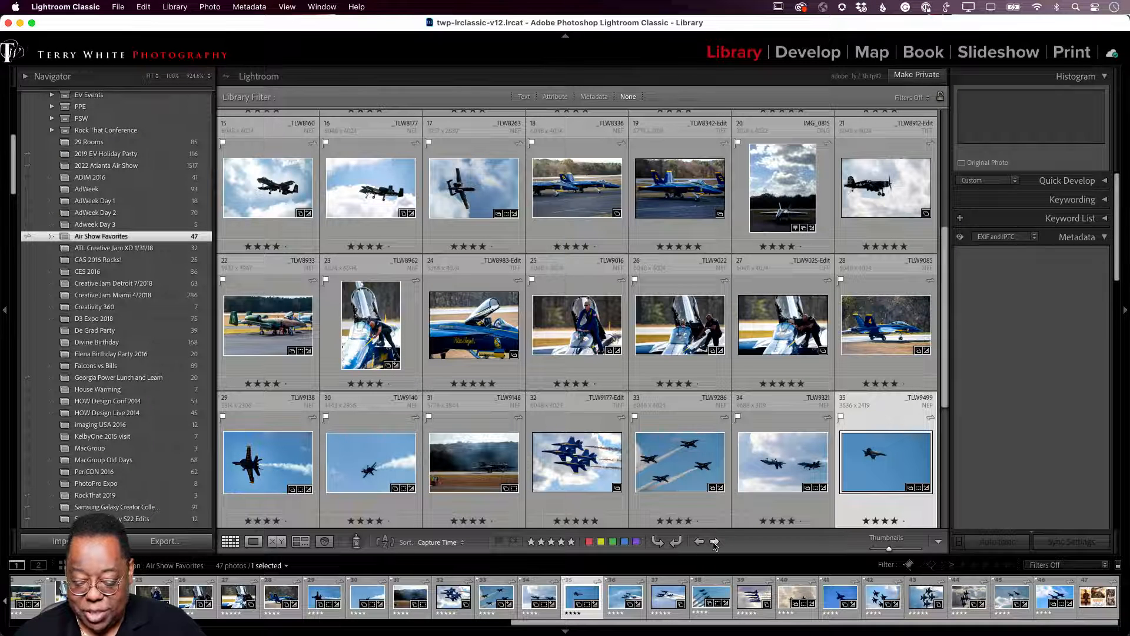
pyautogui.click(715, 541)
pyautogui.click(714, 542)
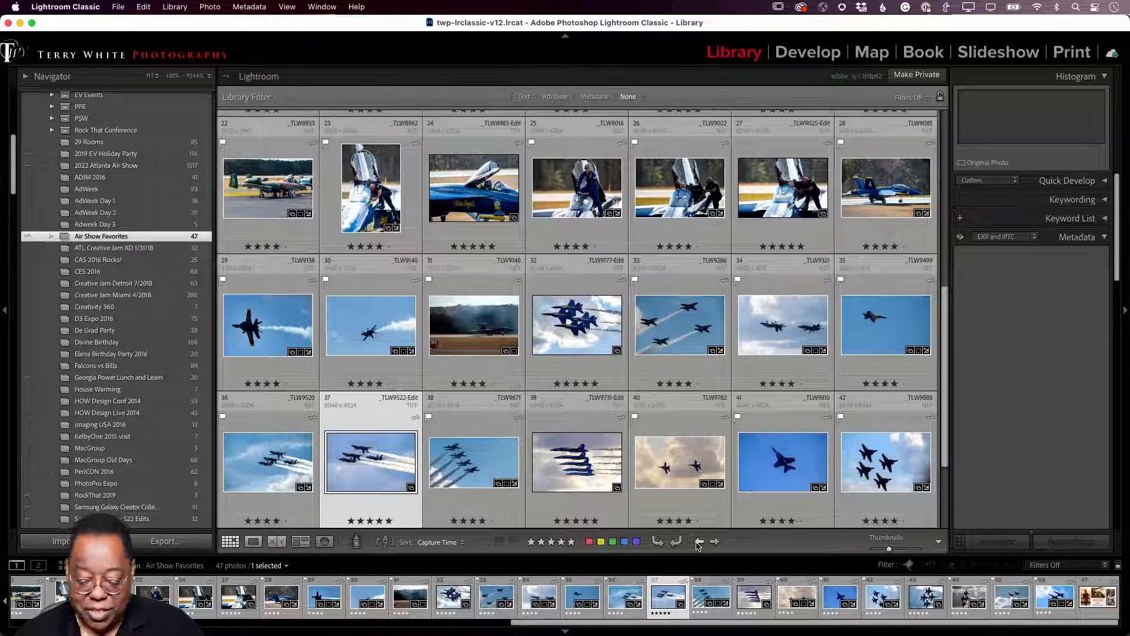
pyautogui.click(699, 542)
pyautogui.click(698, 541)
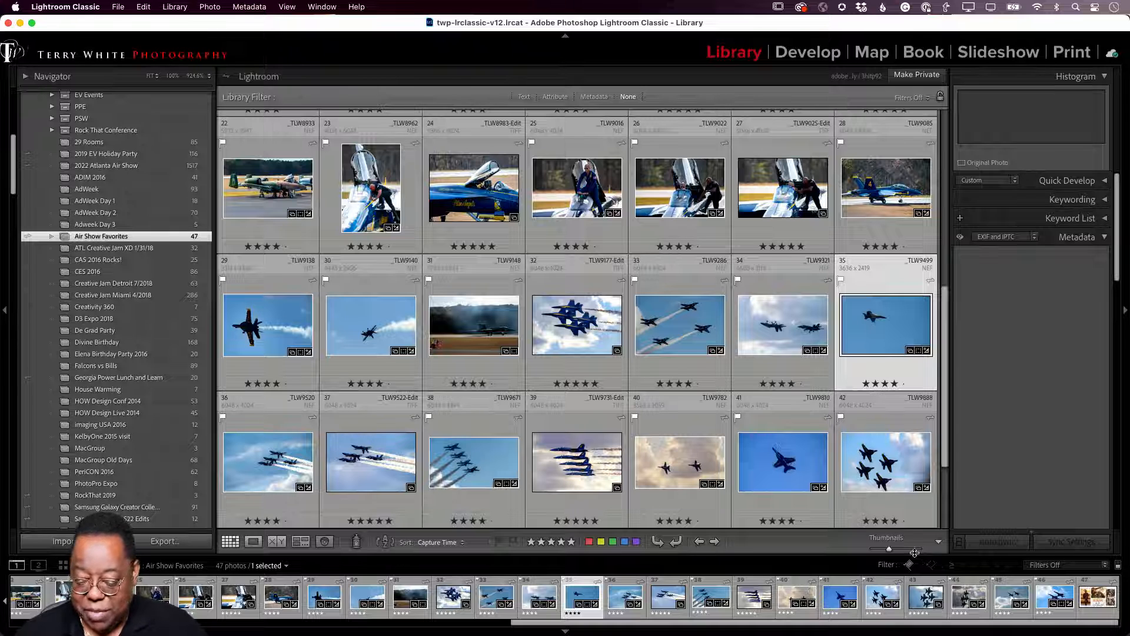
pyautogui.click(939, 545)
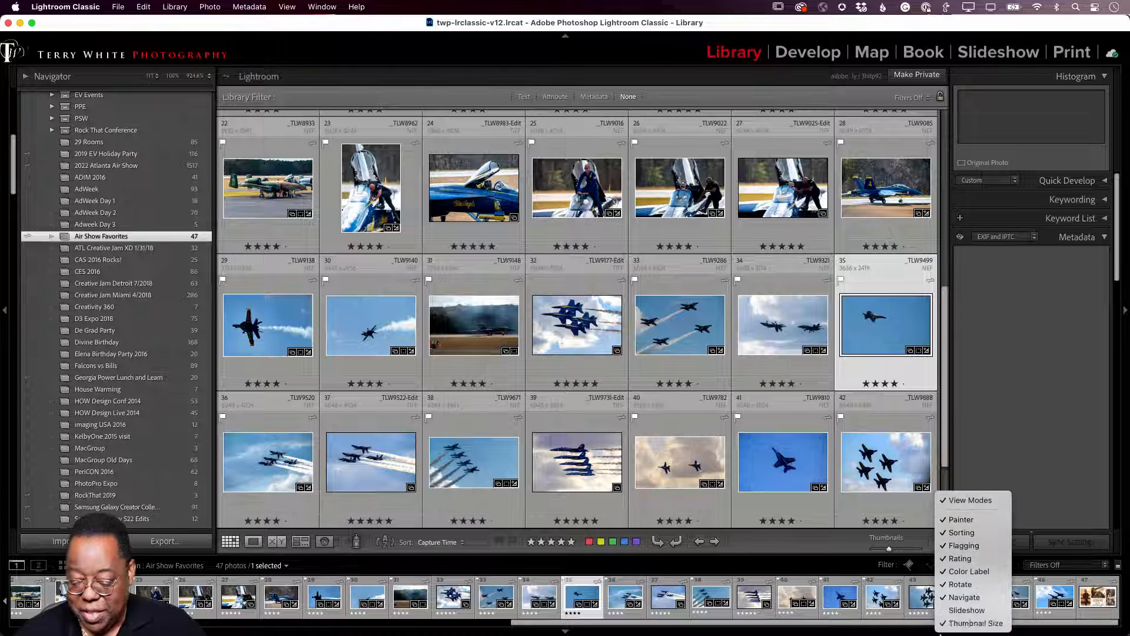
pyautogui.click(951, 616)
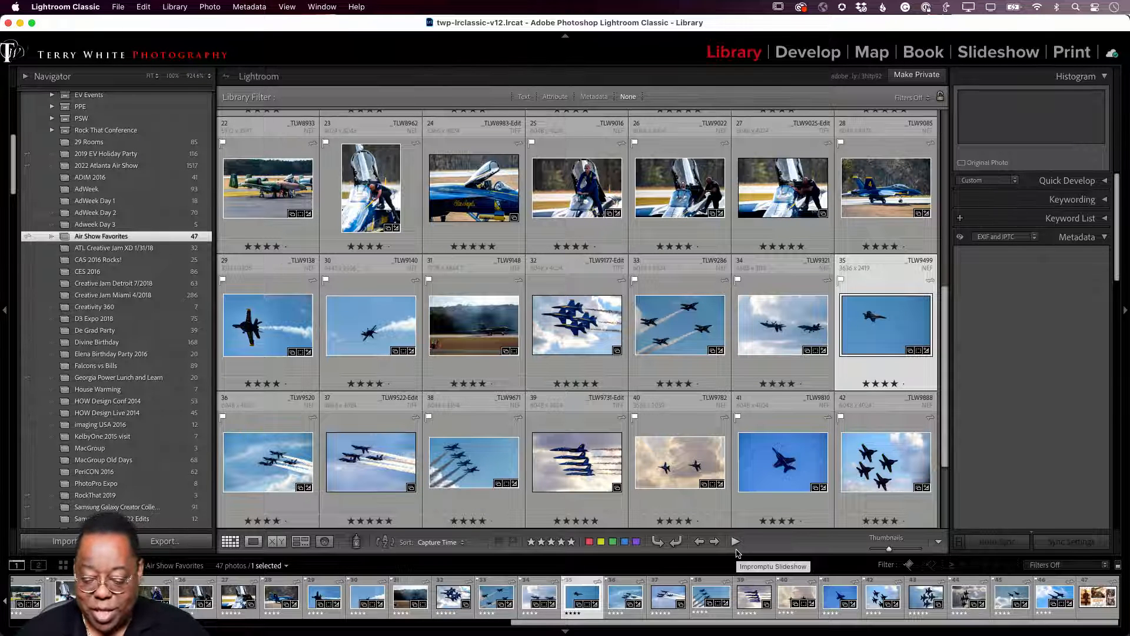
# Remove the Navigate and Slideshow controls from the Library toolbar
pyautogui.click(938, 543)
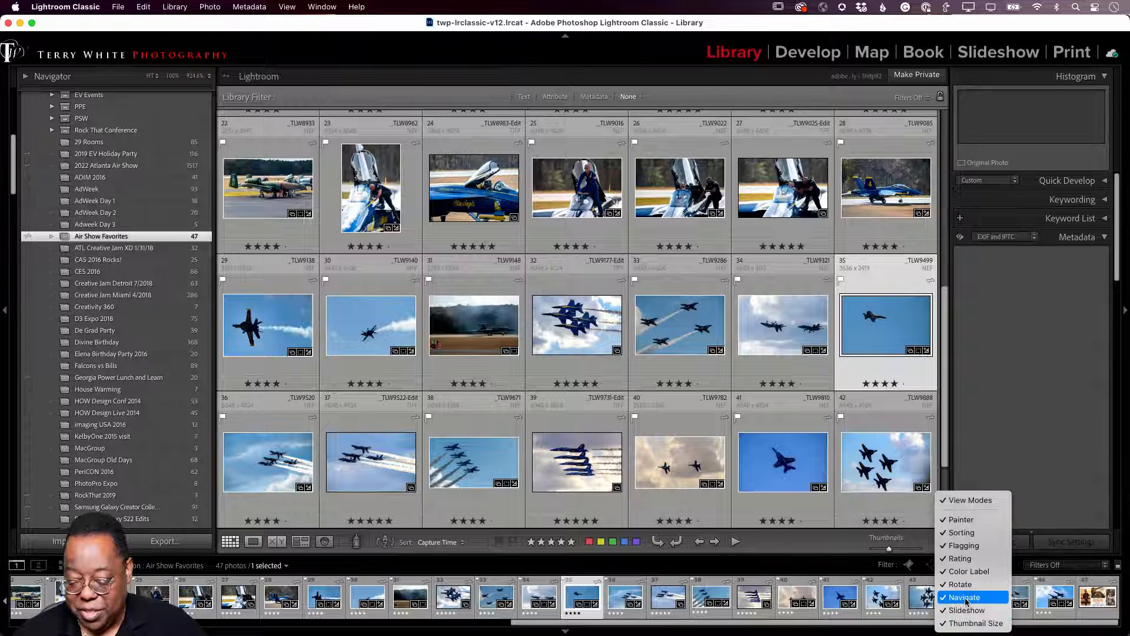
pyautogui.click(966, 599)
pyautogui.click(938, 541)
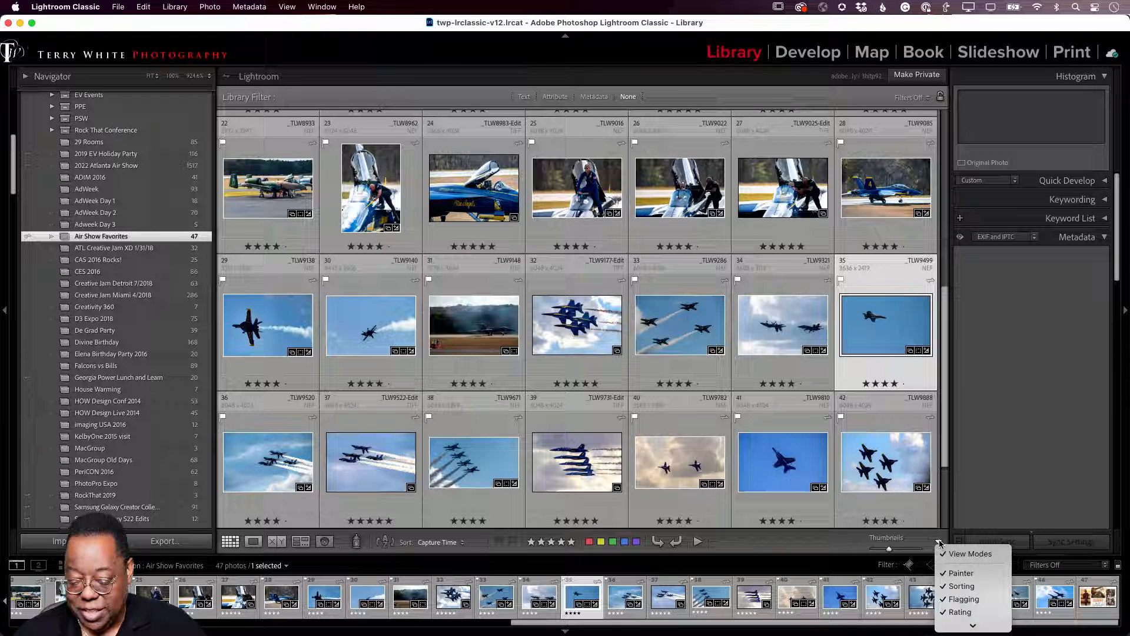
pyautogui.click(967, 611)
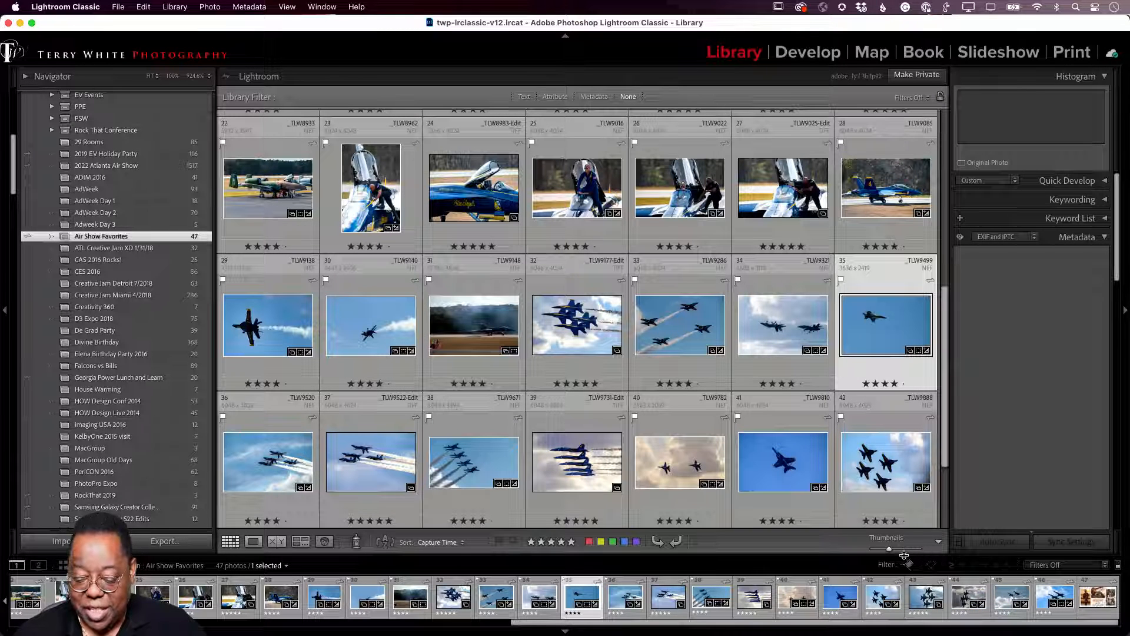
# Shrink the grid thumbnails and enlarge them slightly to fit eight photos per row
pyautogui.moveTo(890, 552)
pyautogui.mouseDown()
pyautogui.moveTo(903, 551)
pyautogui.moveTo(881, 554)
pyautogui.mouseUp()
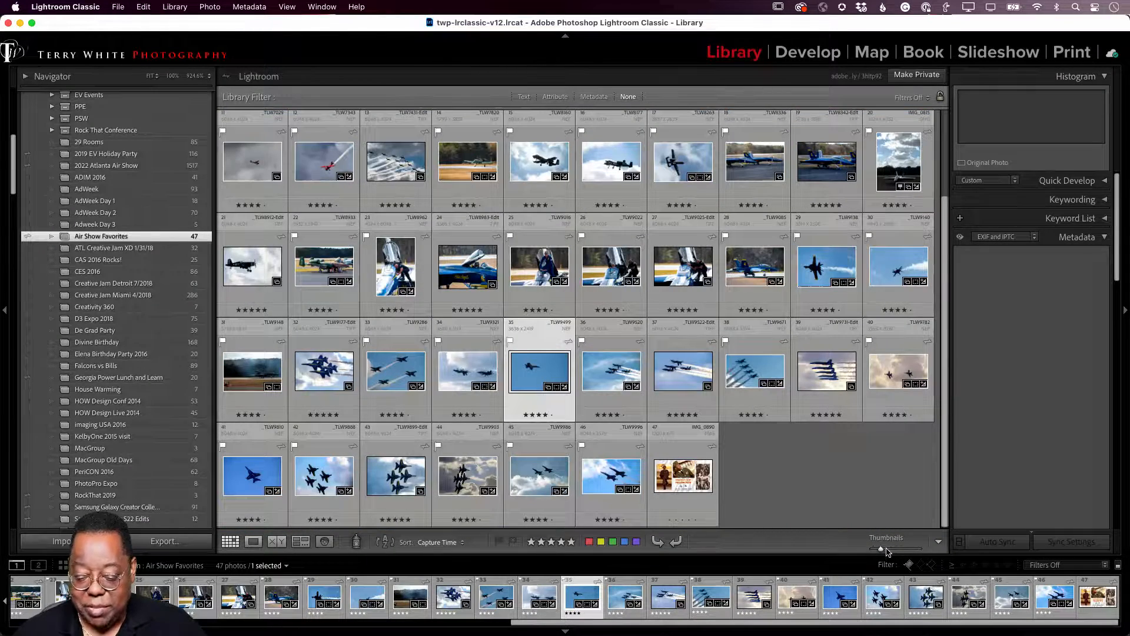
pyautogui.moveTo(884, 552); pyautogui.dragTo(890, 551)
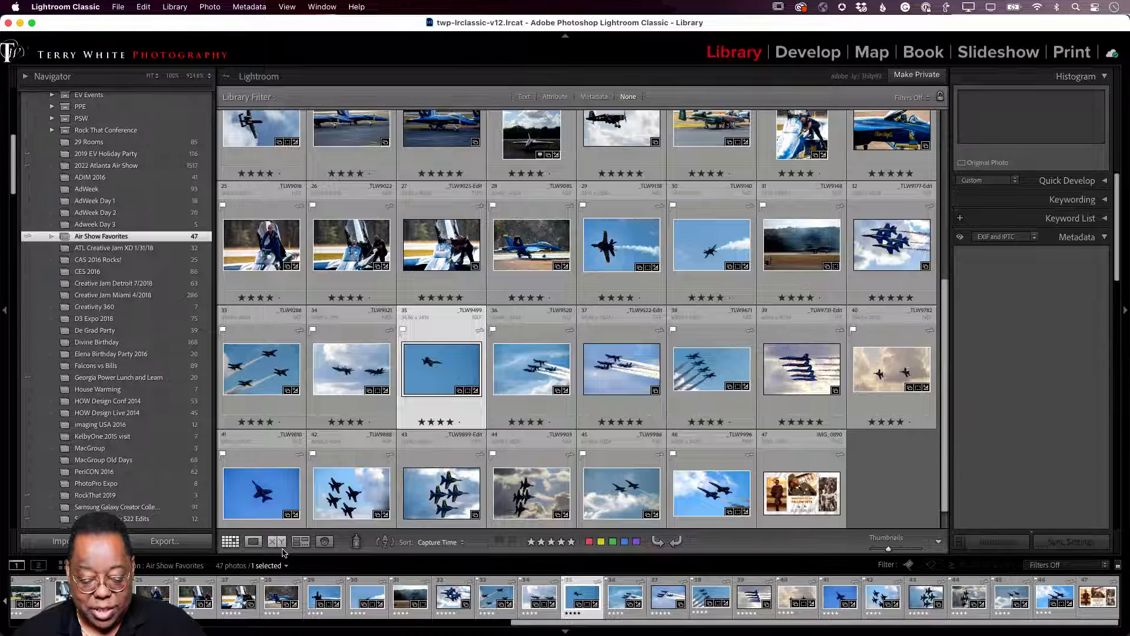
# Activate the Painter tool and set it to paint Rotation with the Rotate Left (CCW) option
pyautogui.click(356, 544)
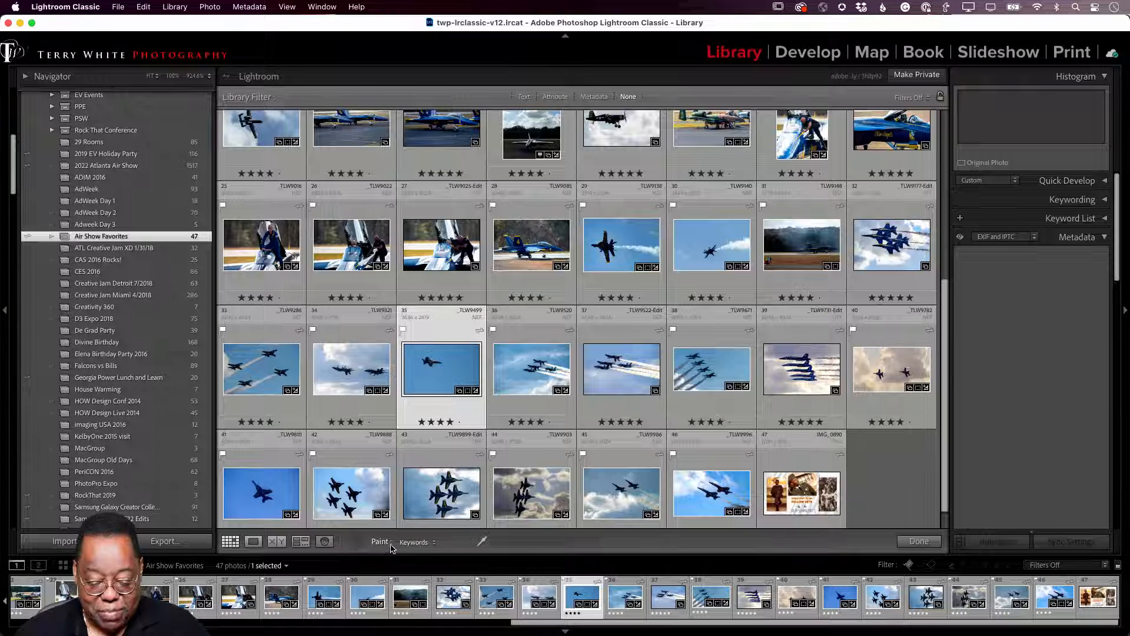
pyautogui.click(391, 547)
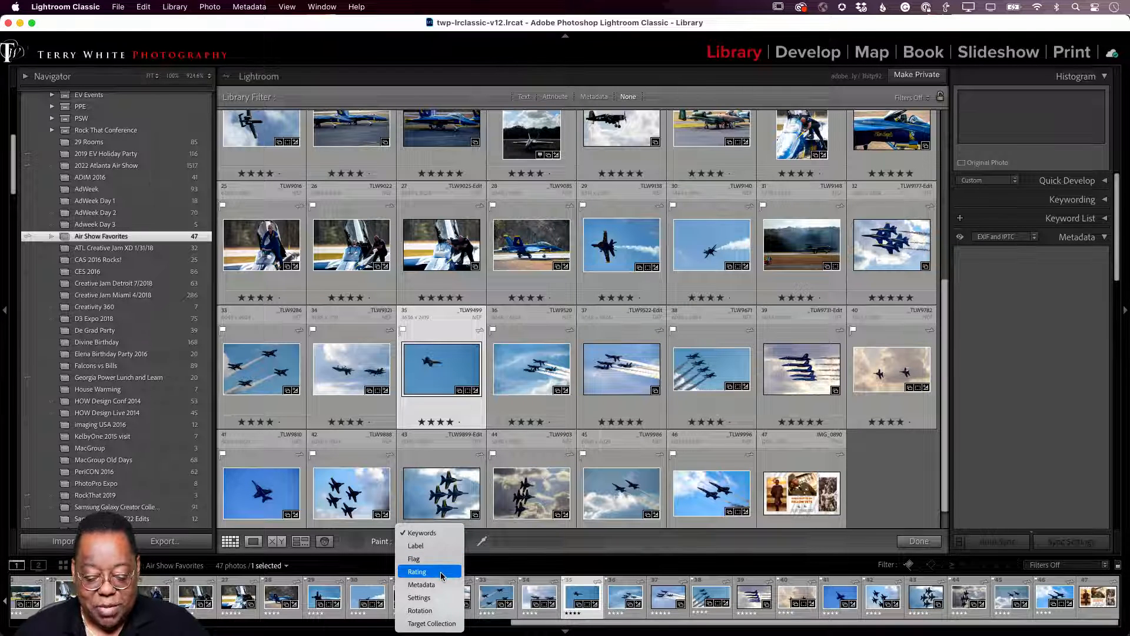
pyautogui.click(434, 612)
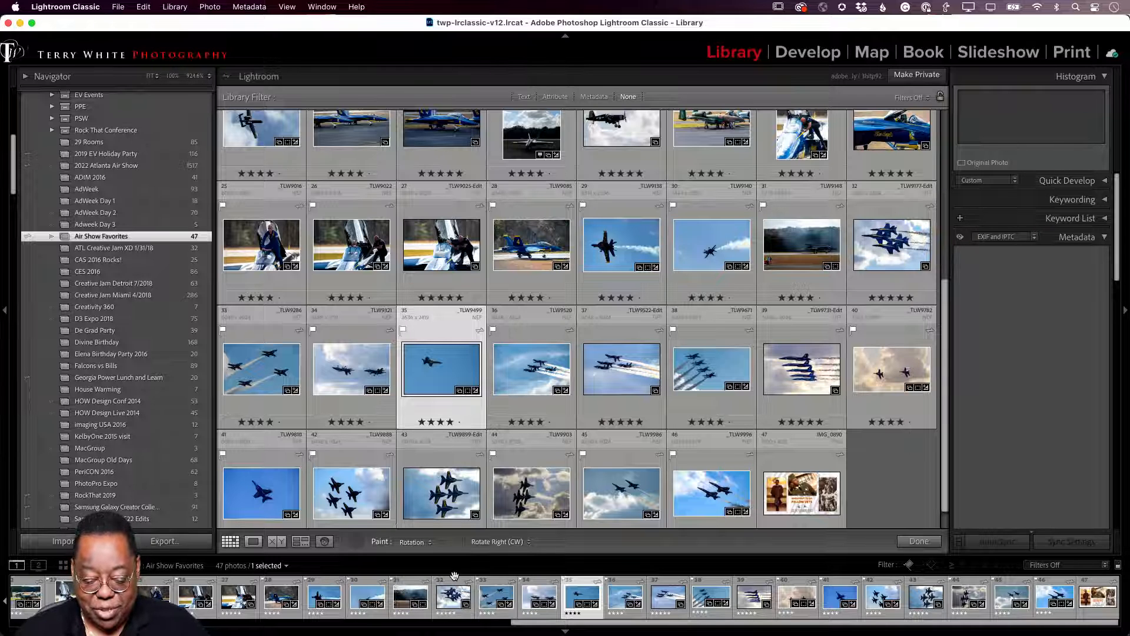
pyautogui.click(494, 541)
pyautogui.click(502, 528)
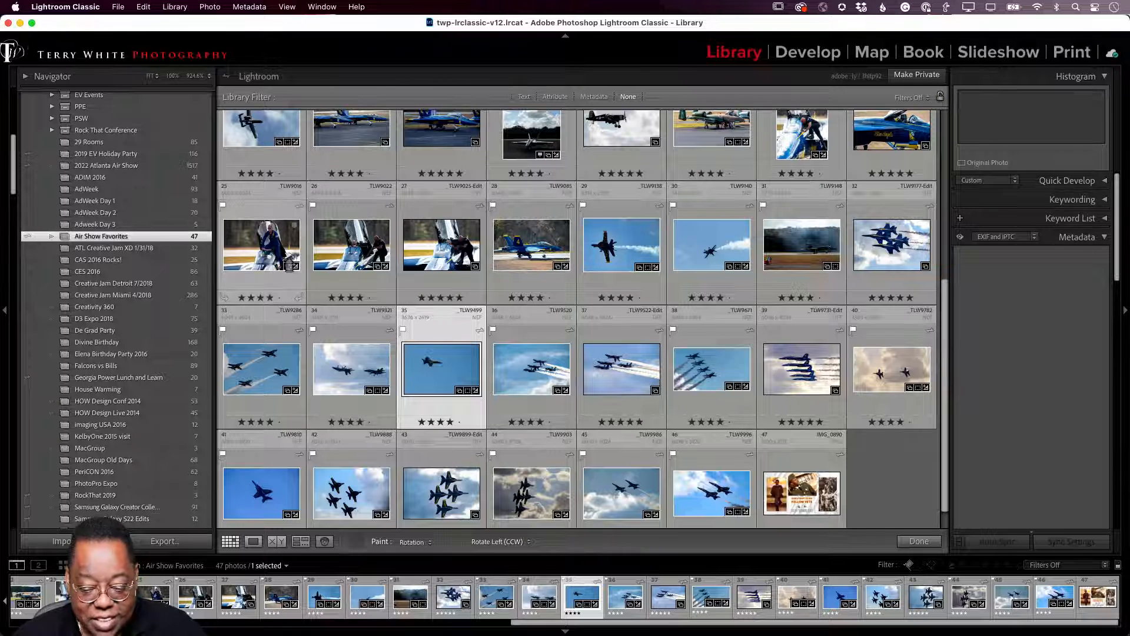
pyautogui.scroll(2, 355, 272)
pyautogui.scroll(3, 355, 272)
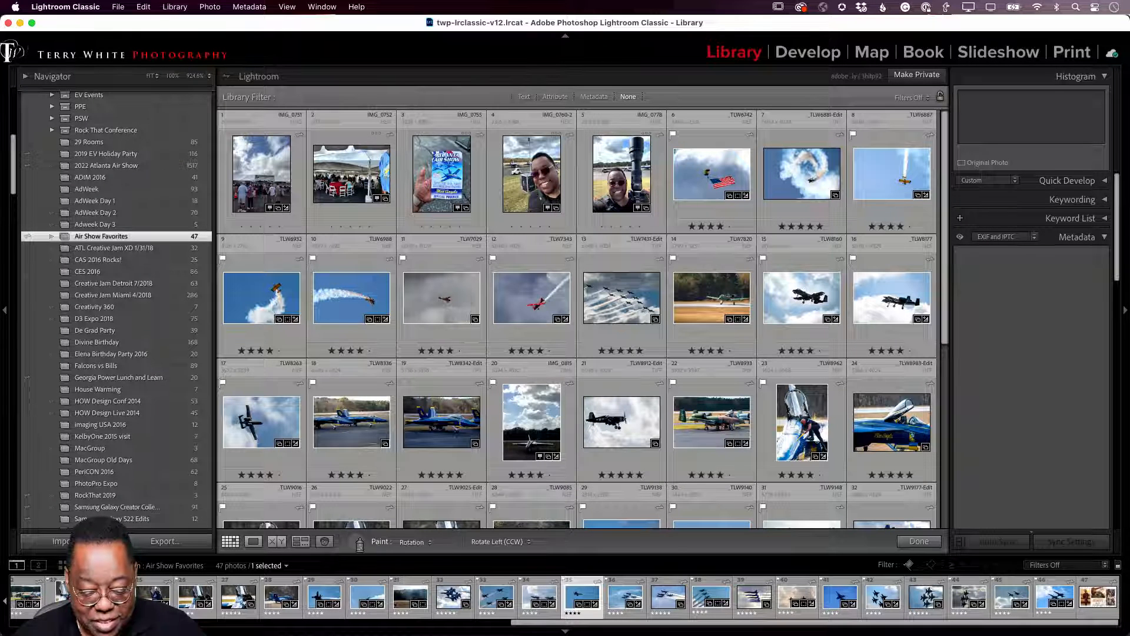
# Put the Painter tool back and pick it up again, cancelling the save of metadata changes to disk
pyautogui.click(355, 541)
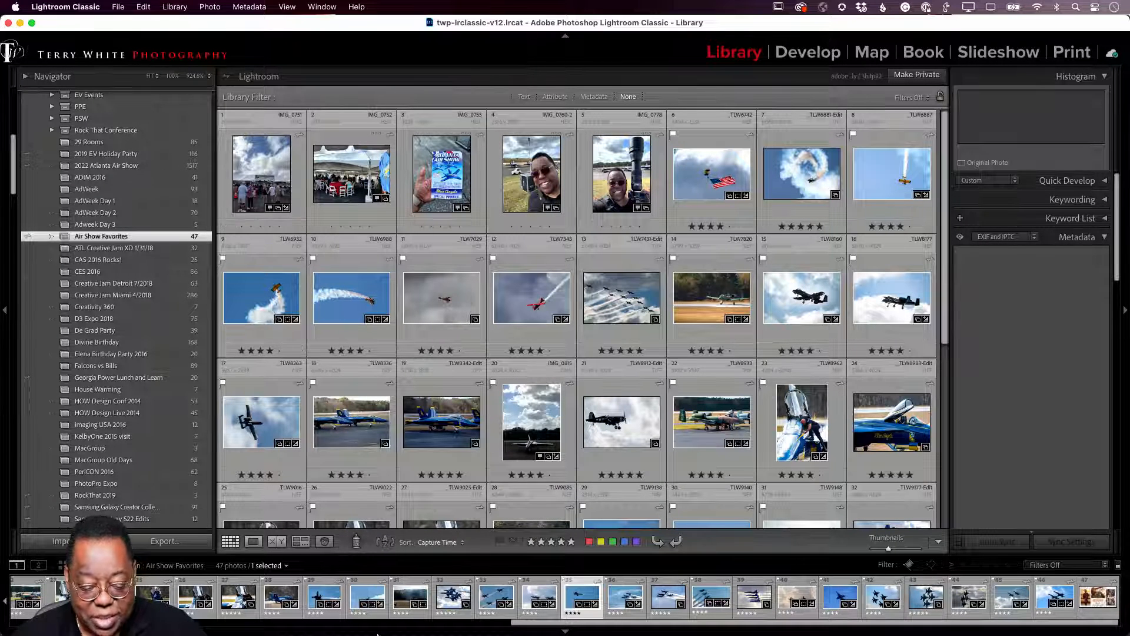
pyautogui.click(356, 541)
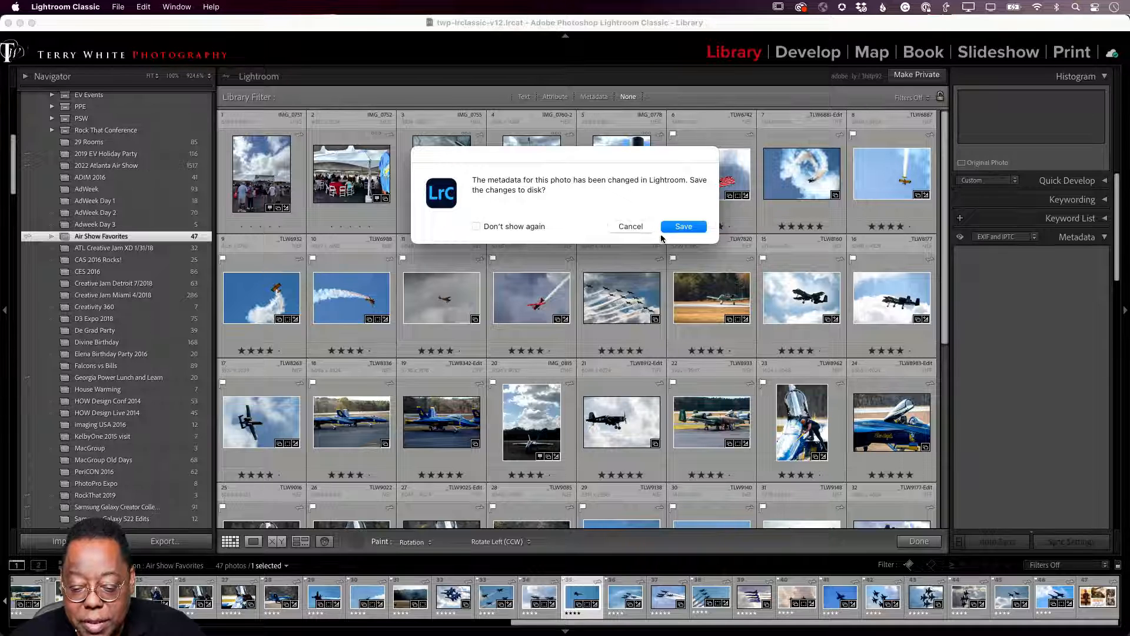
pyautogui.click(641, 228)
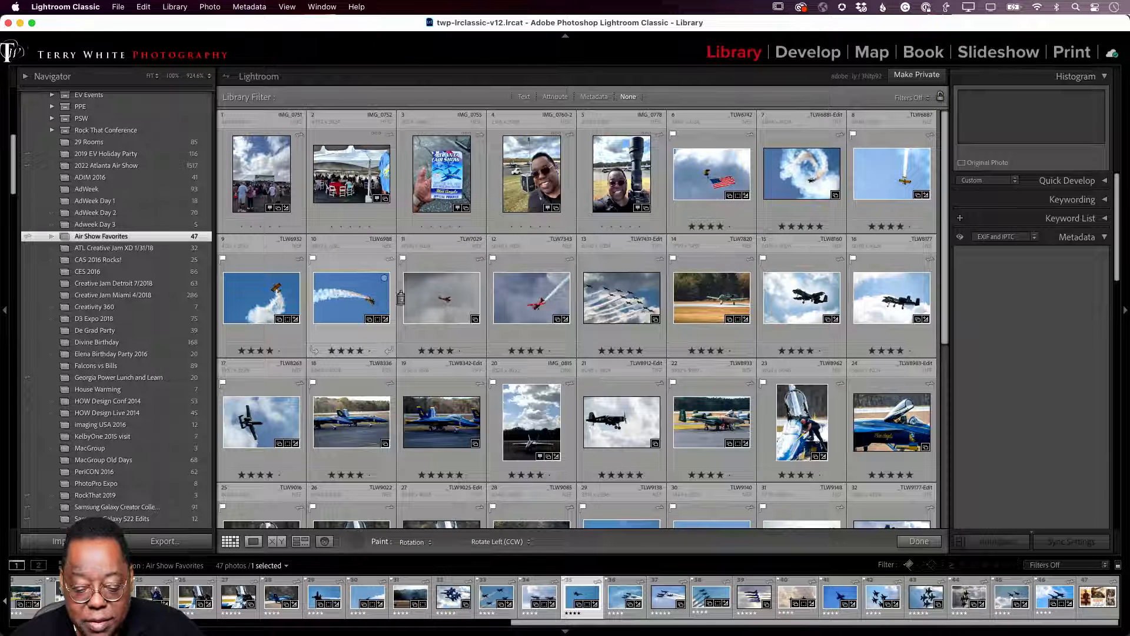
# Set the Painter tool to paint the Flag attribute with the Unflagged option
pyautogui.click(411, 542)
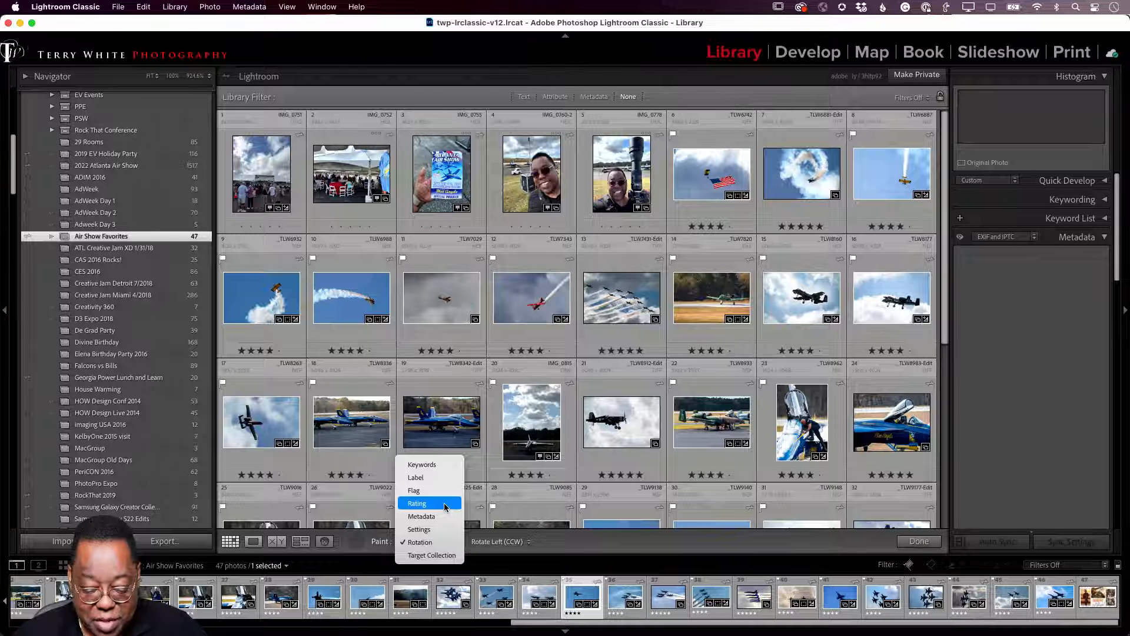
pyautogui.click(416, 490)
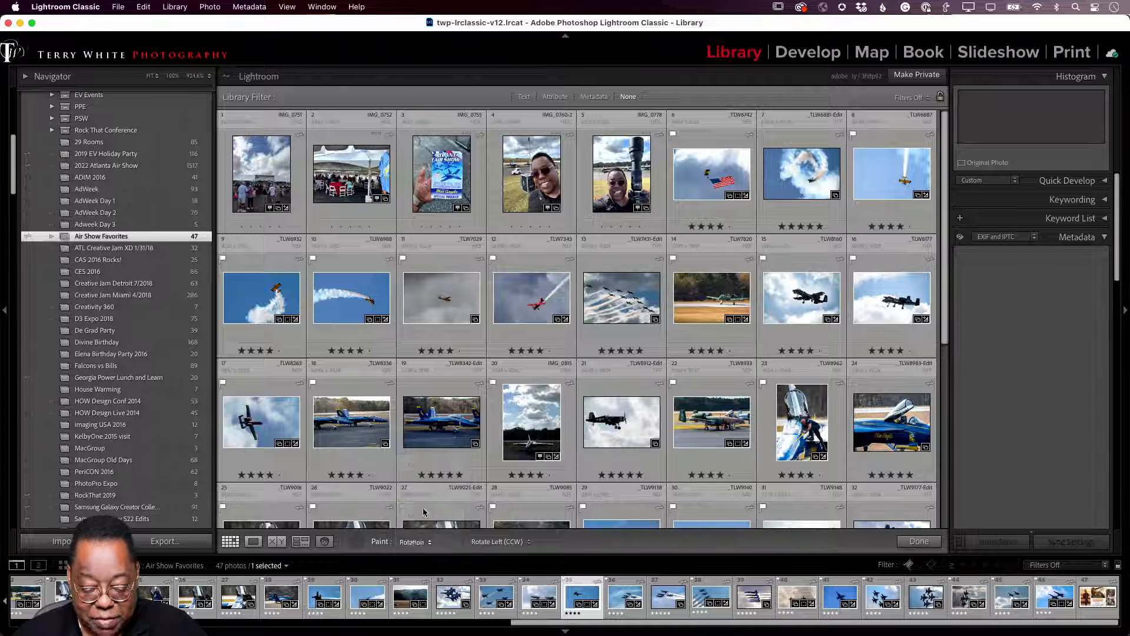
pyautogui.click(413, 542)
pyautogui.click(410, 542)
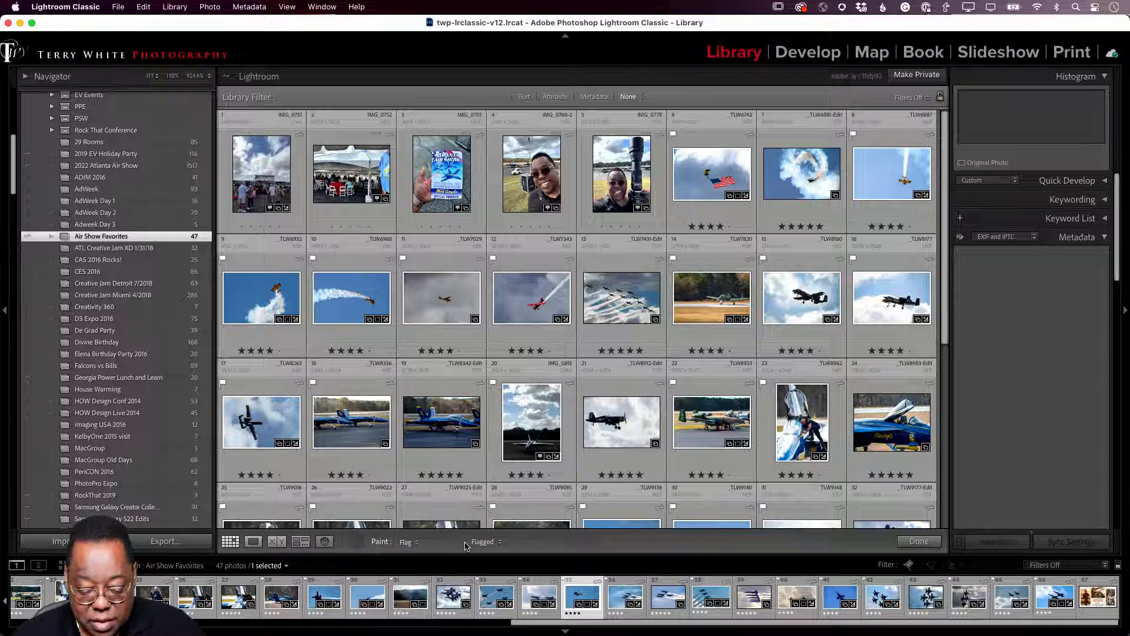
pyautogui.click(488, 542)
pyautogui.click(492, 542)
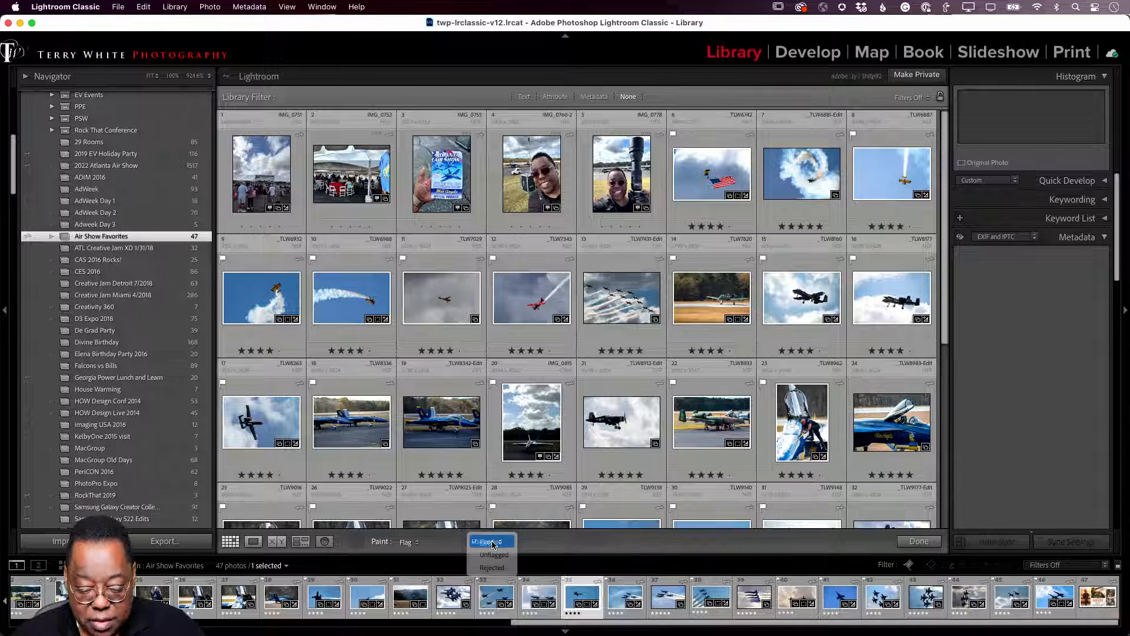
pyautogui.click(492, 542)
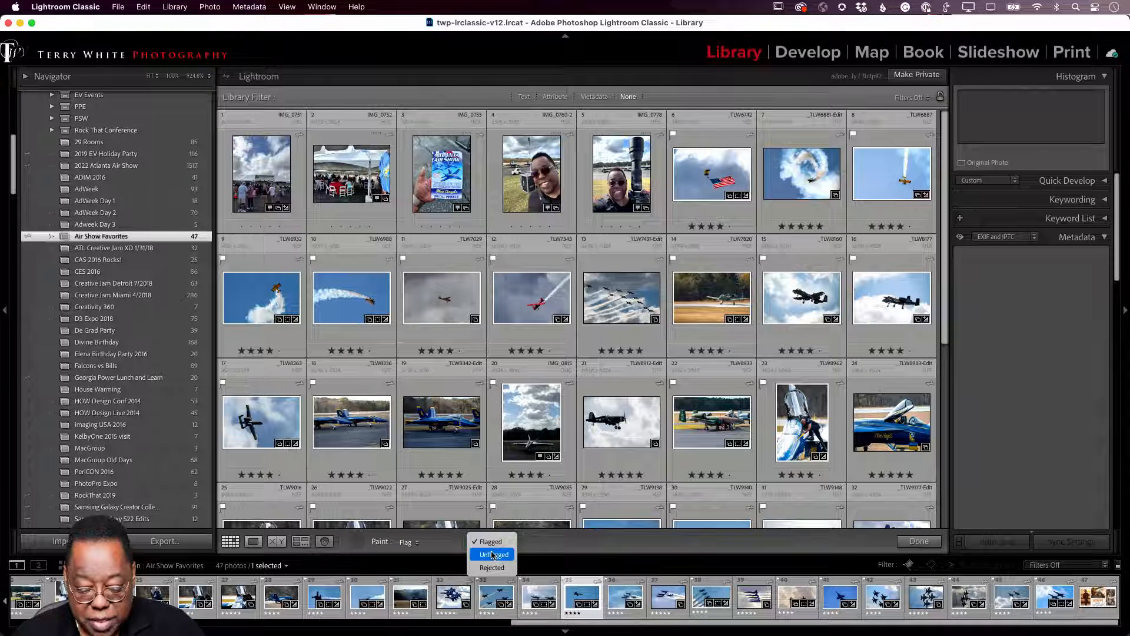
pyautogui.click(495, 552)
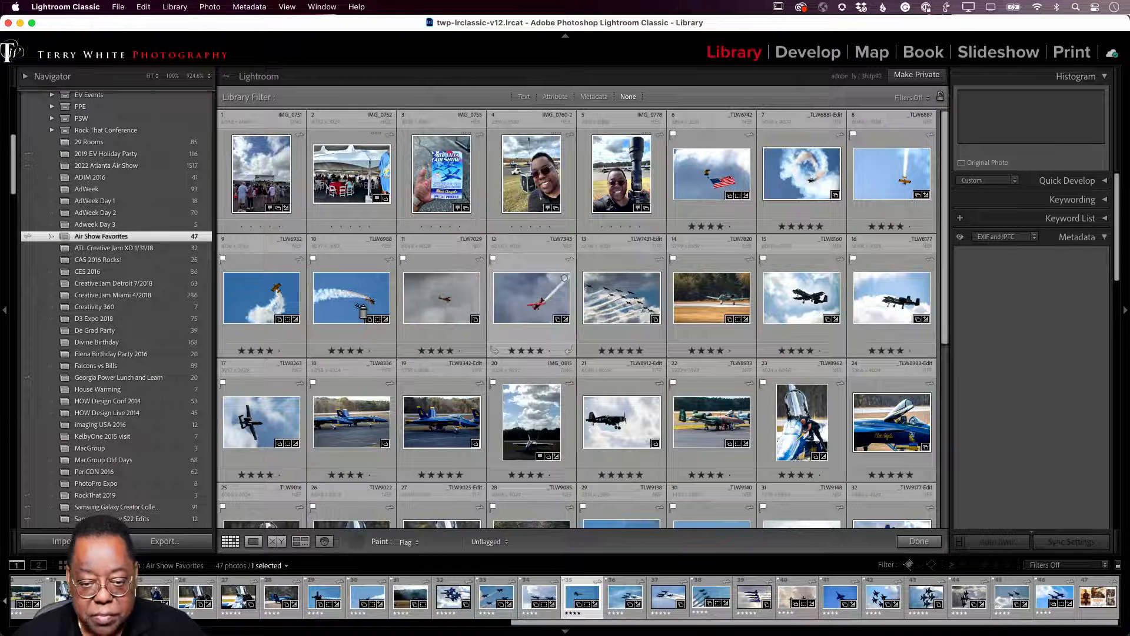
pyautogui.rightClick(343, 243)
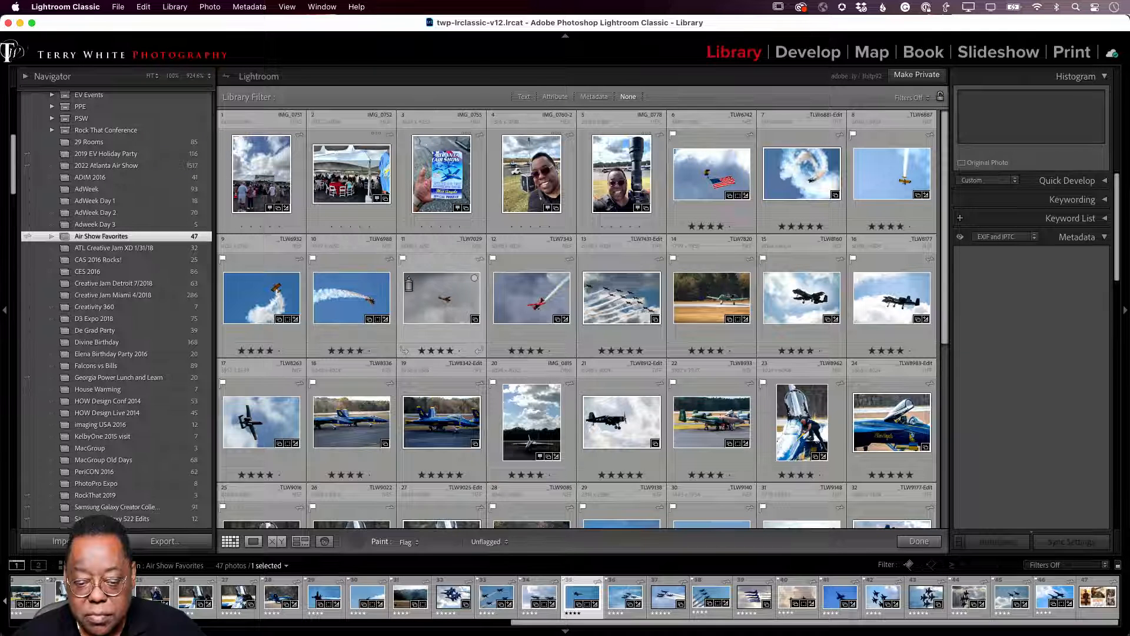
# Put the Painter tool away, pick it up and put it back once more, and remove Painter from the toolbar
pyautogui.click(285, 194)
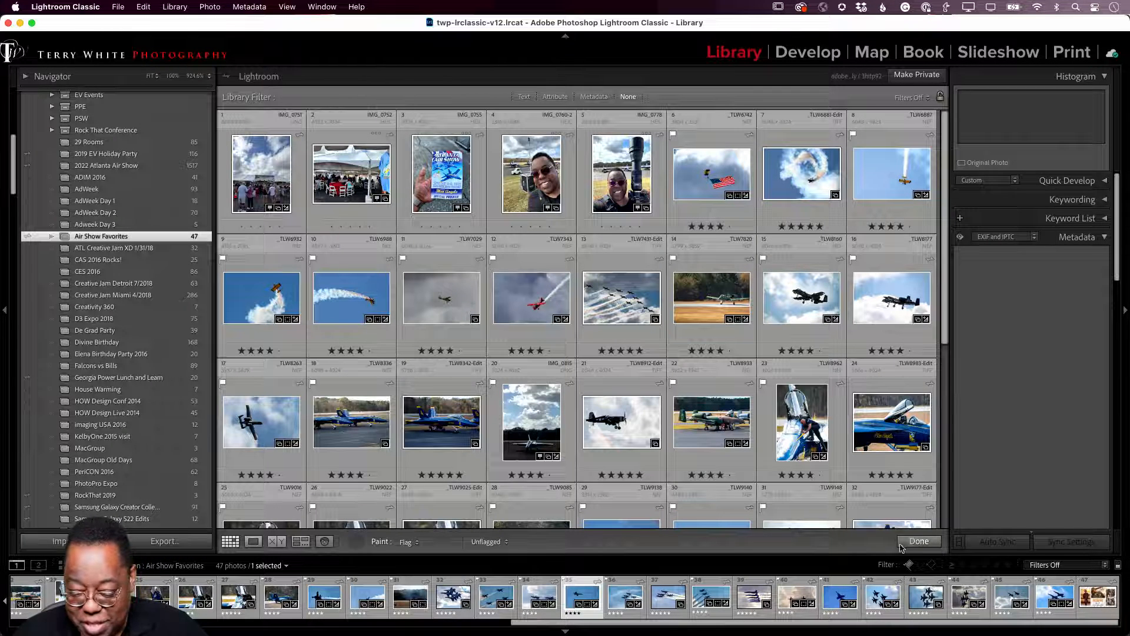
pyautogui.click(918, 541)
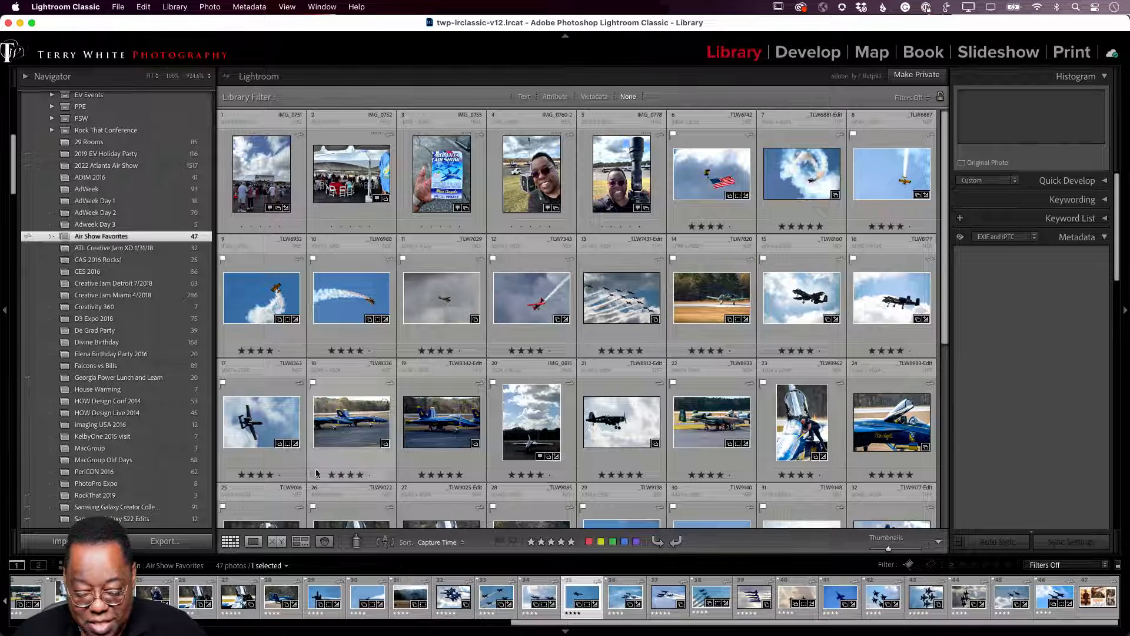
pyautogui.click(356, 541)
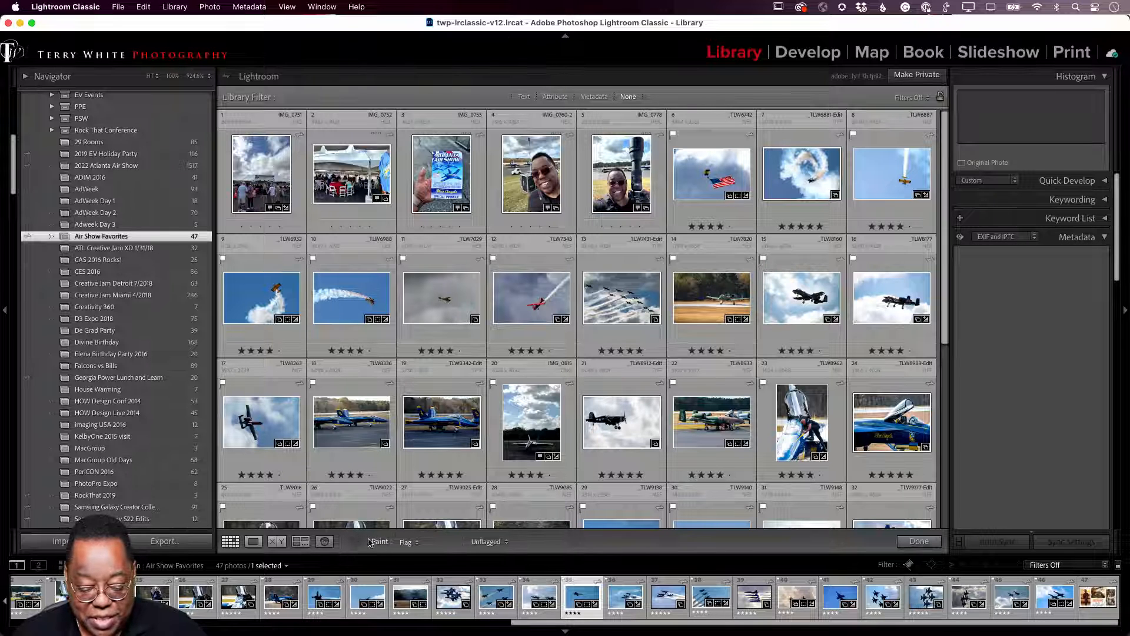
pyautogui.click(919, 541)
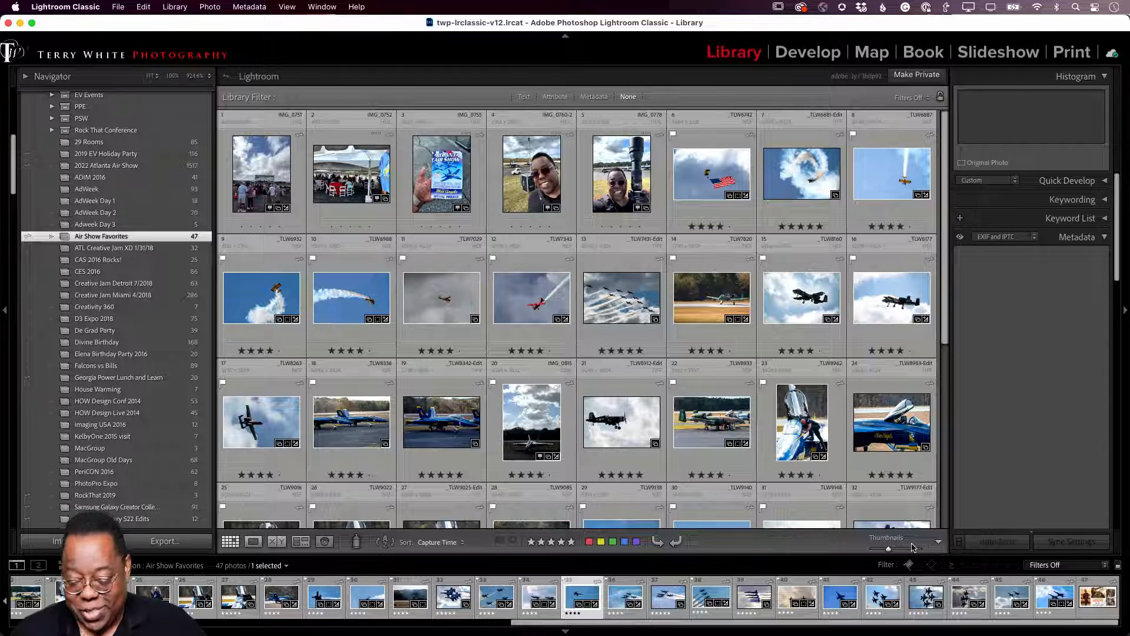
pyautogui.click(938, 541)
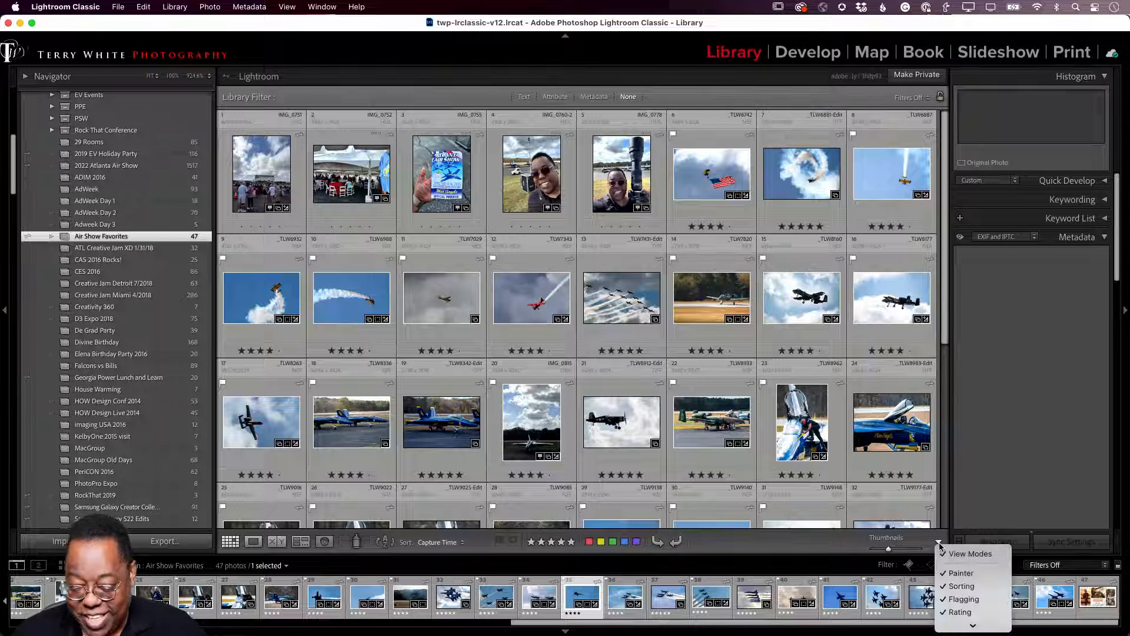
pyautogui.click(956, 576)
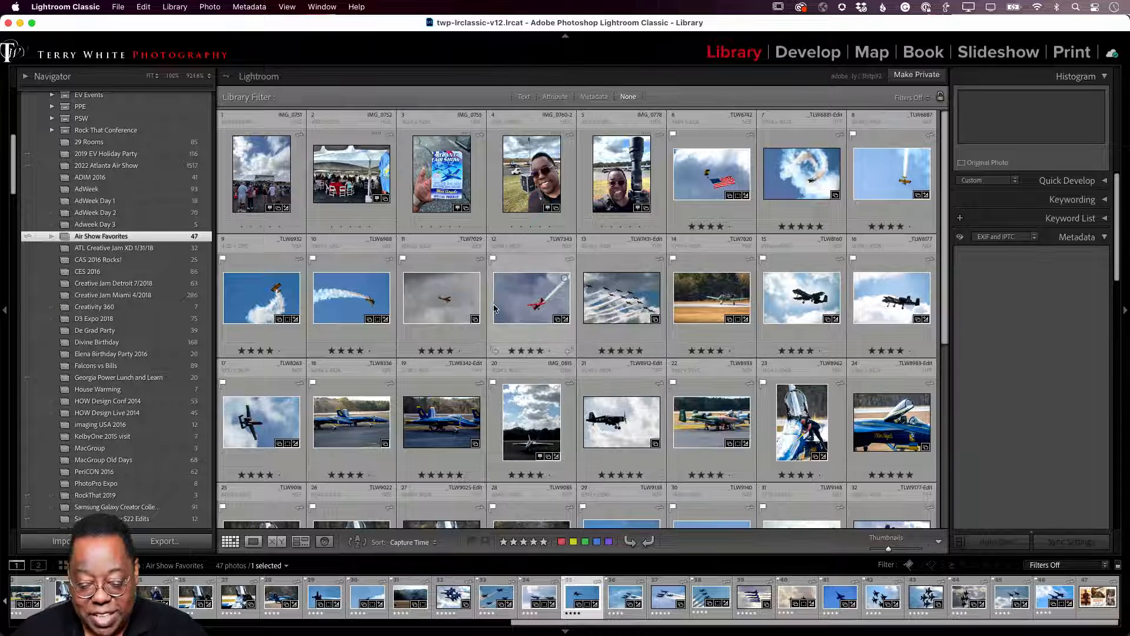
# Expand the Navigator, preview the first grid photo and the air show program photo in it, and collapse it again
pyautogui.scroll(-2, 489, 309)
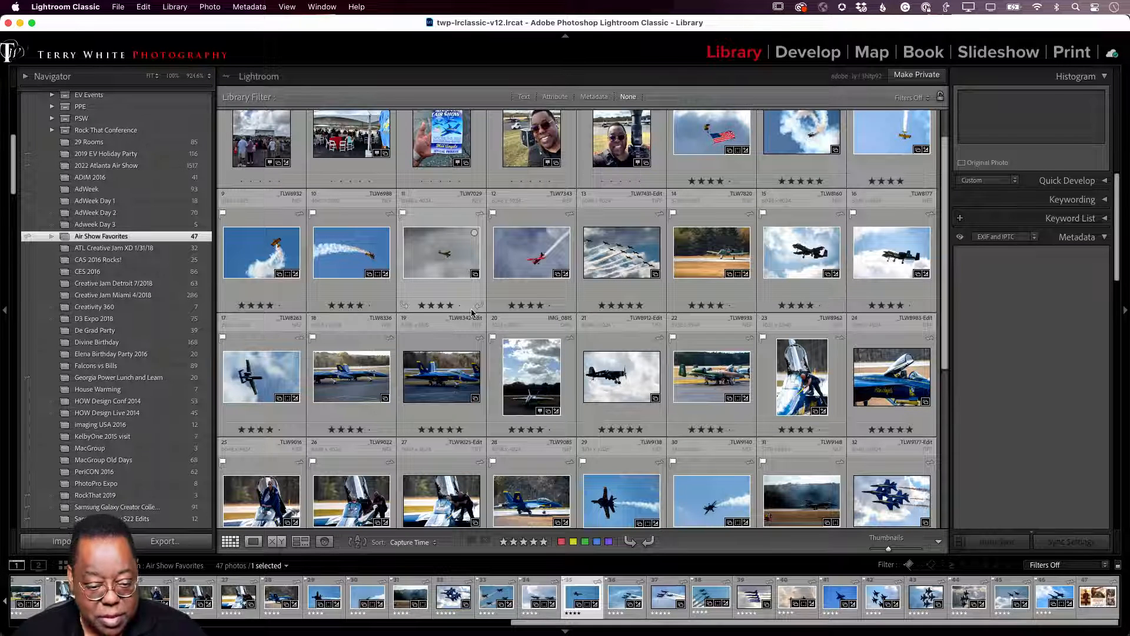
pyautogui.scroll(10, 170, 176)
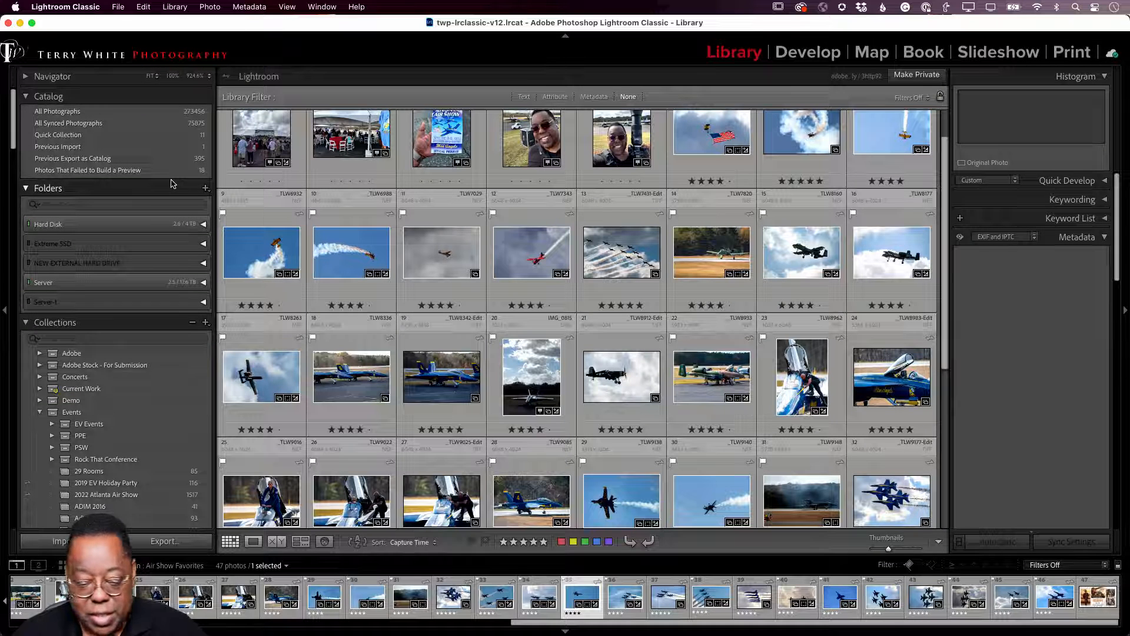
pyautogui.click(27, 77)
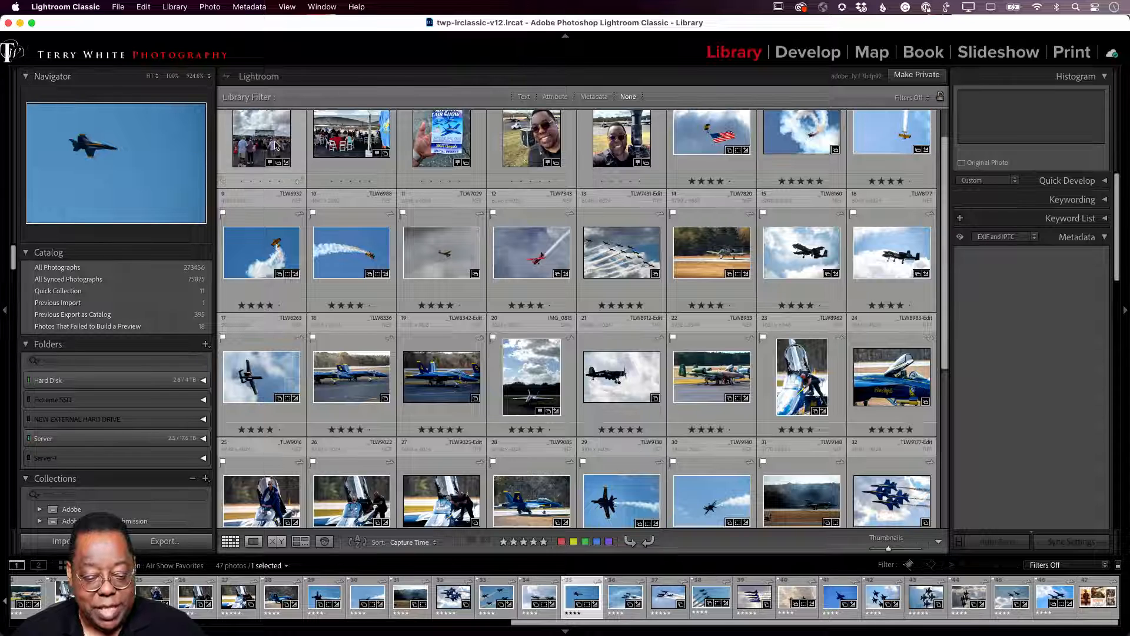
pyautogui.click(369, 178)
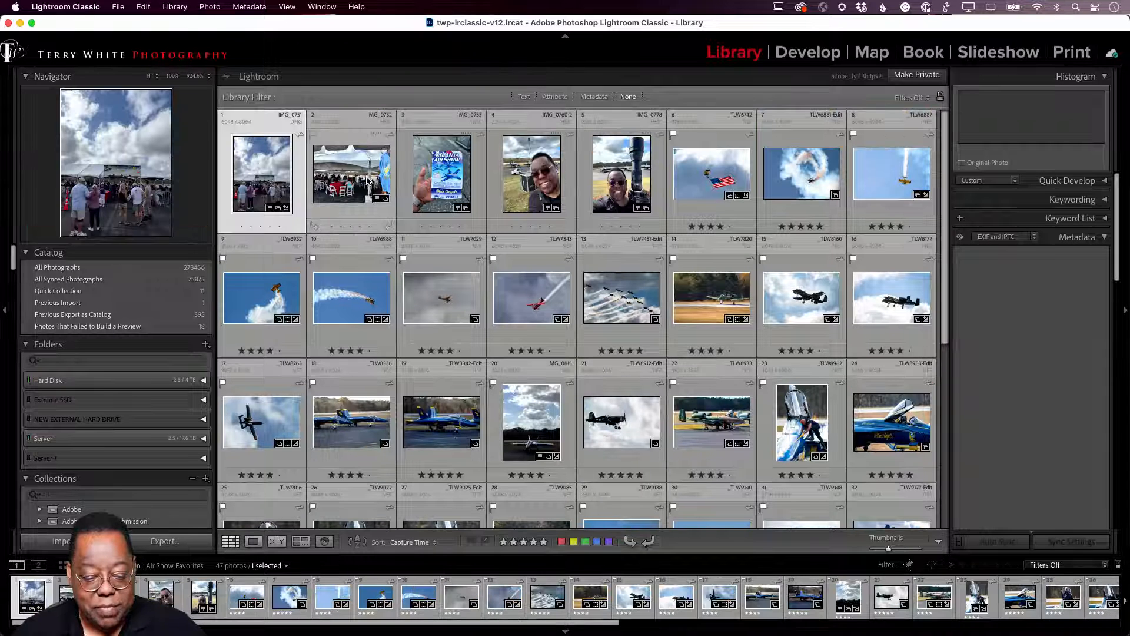
pyautogui.click(461, 178)
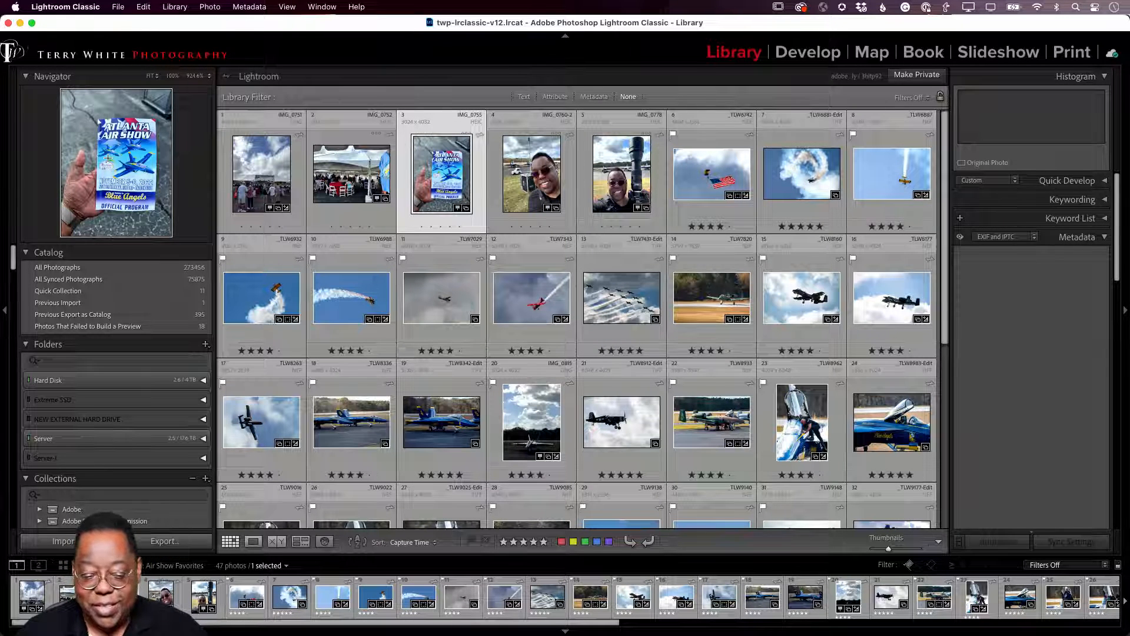
pyautogui.click(26, 76)
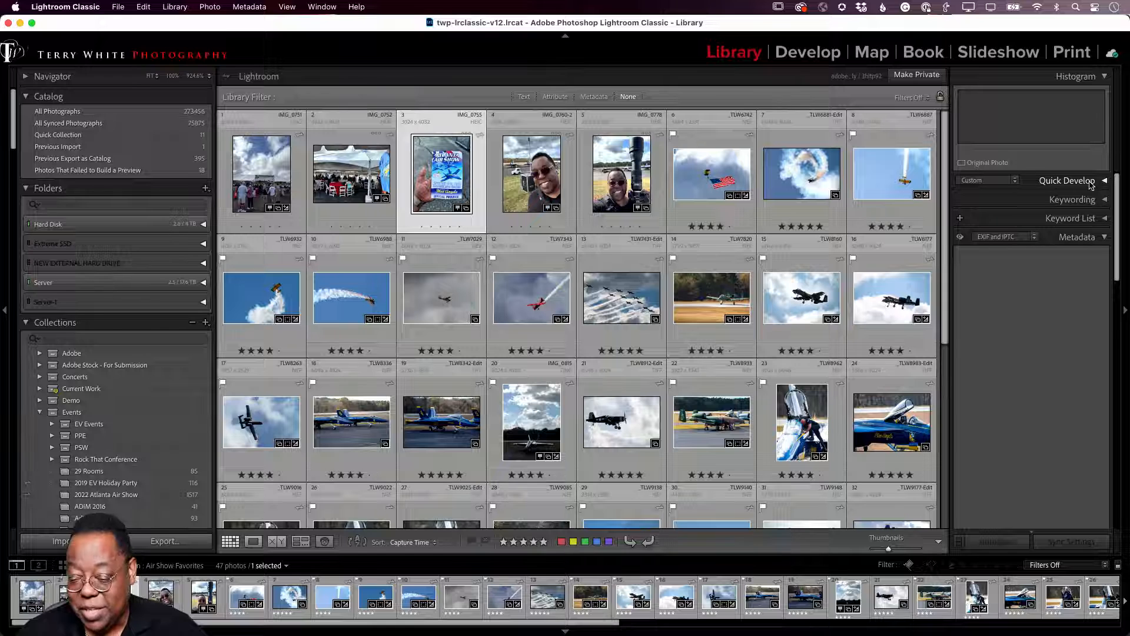
# Switch the displayed metadata set to Default and back to EXIF and IPTC, and look through all its fields
pyautogui.click(993, 238)
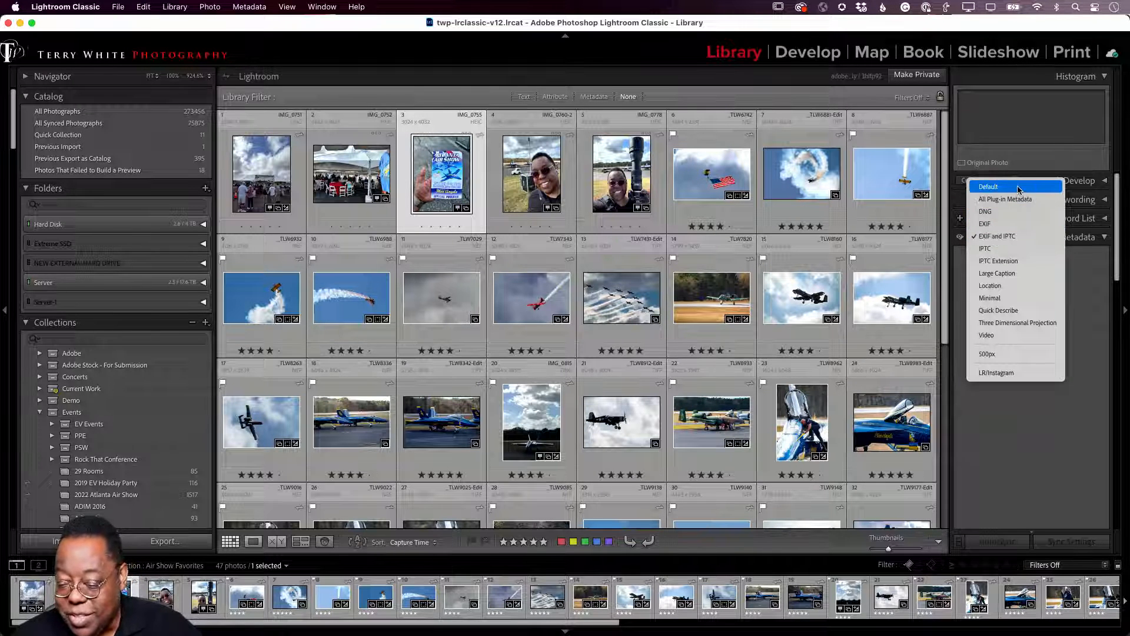
pyautogui.click(1026, 237)
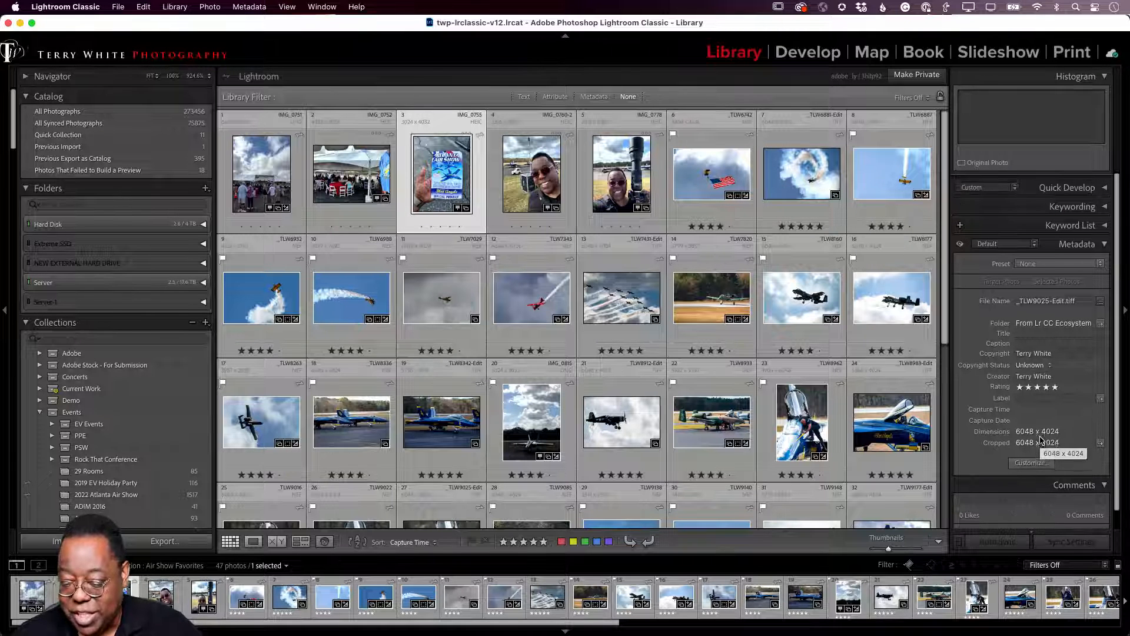
pyautogui.click(1001, 237)
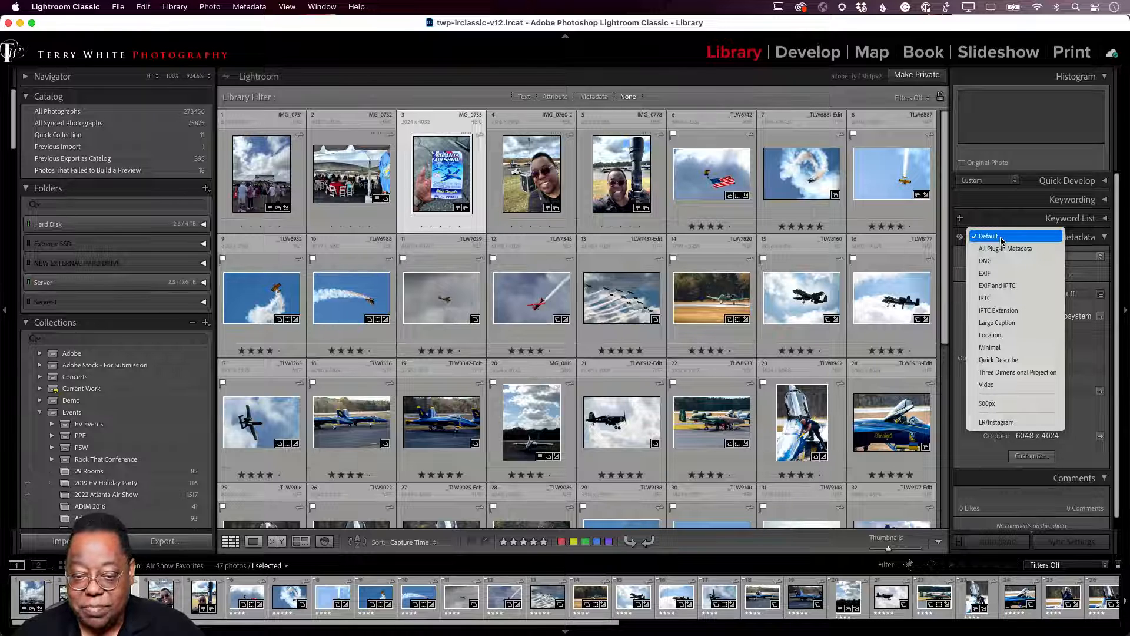
pyautogui.click(1019, 285)
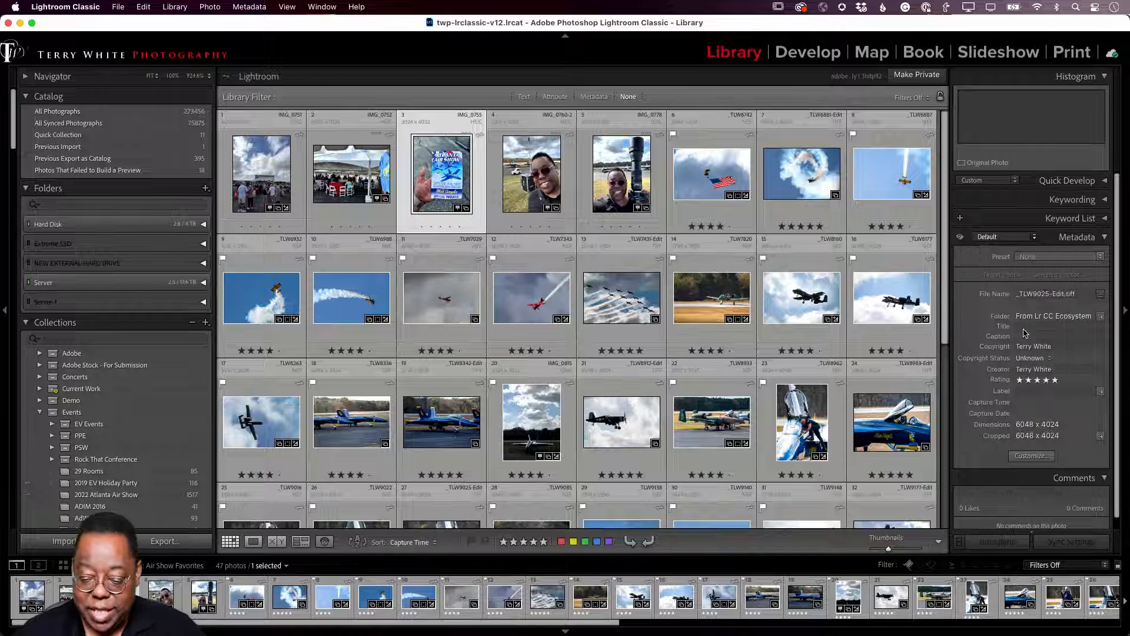
pyautogui.scroll(-15, 1058, 374)
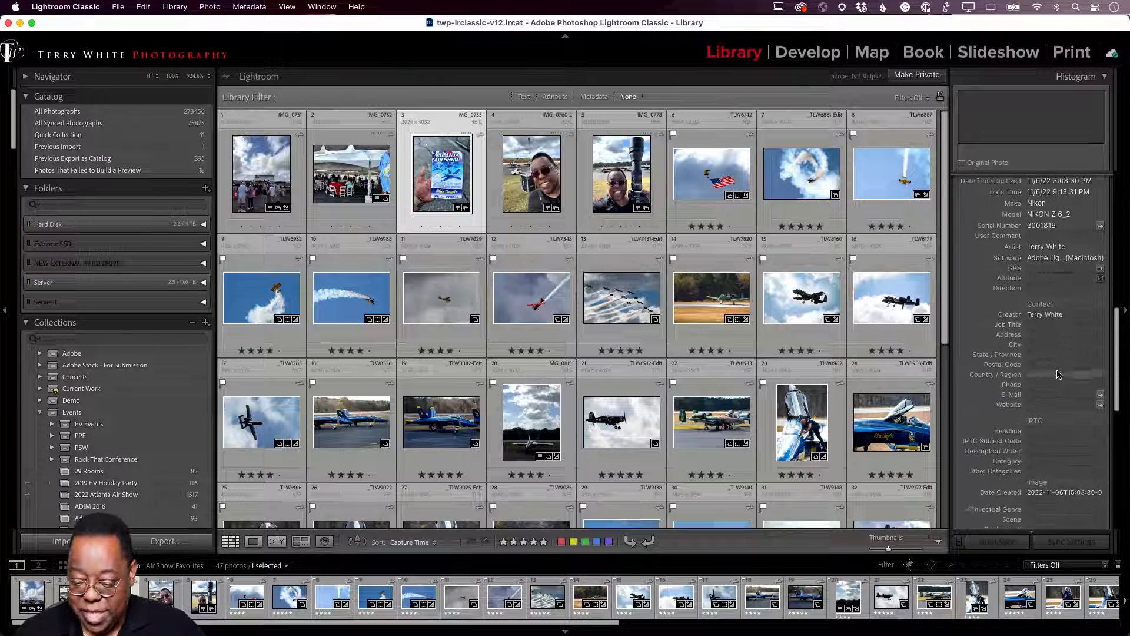
pyautogui.scroll(-6, 1058, 373)
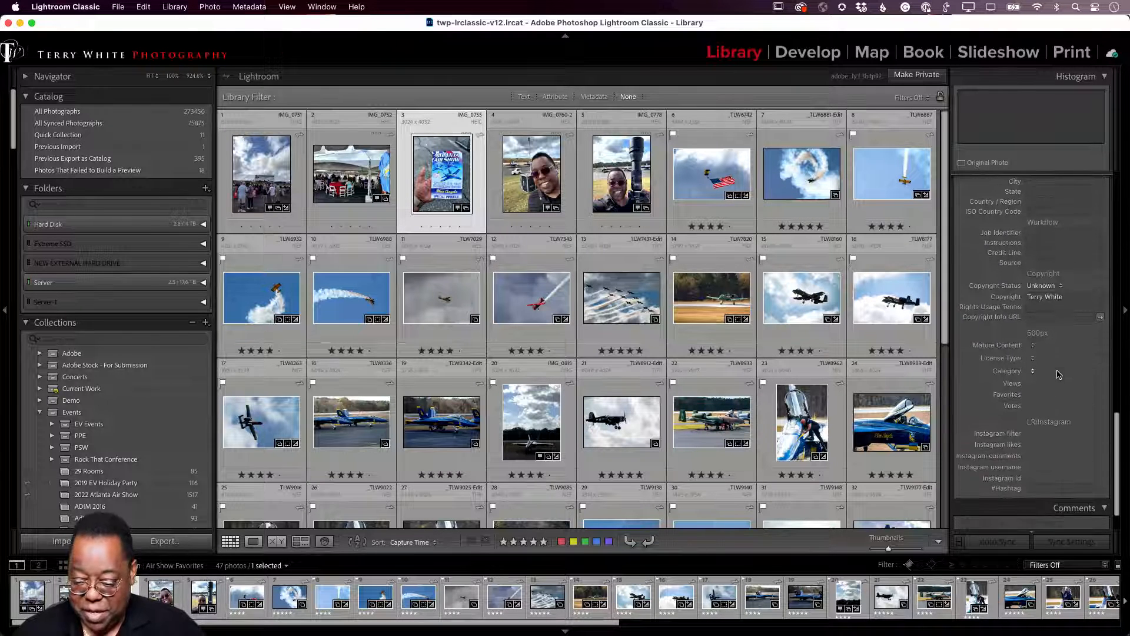
pyautogui.scroll(20, 1058, 374)
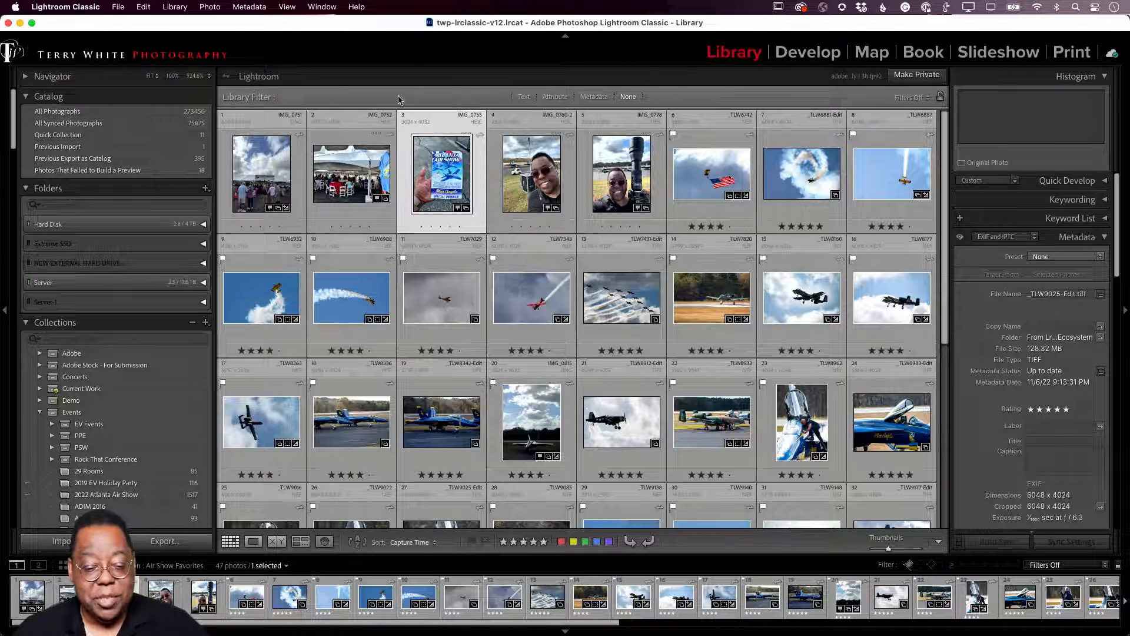
# Hide the extras in the grid view so the cells contain only the photos
pyautogui.click(287, 7)
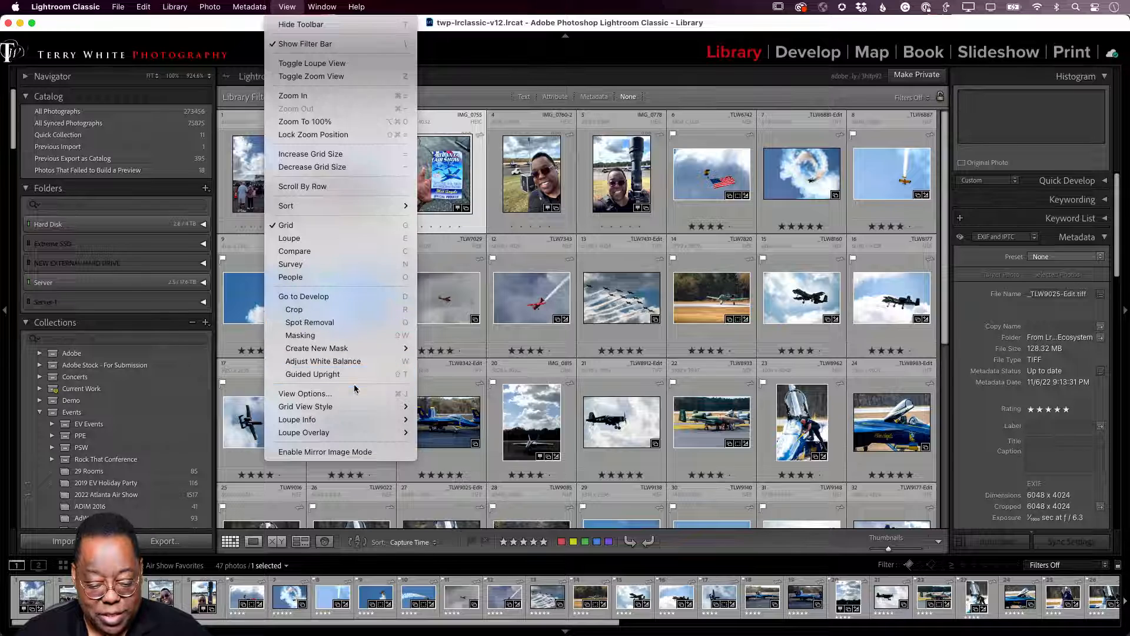
pyautogui.moveTo(356, 407)
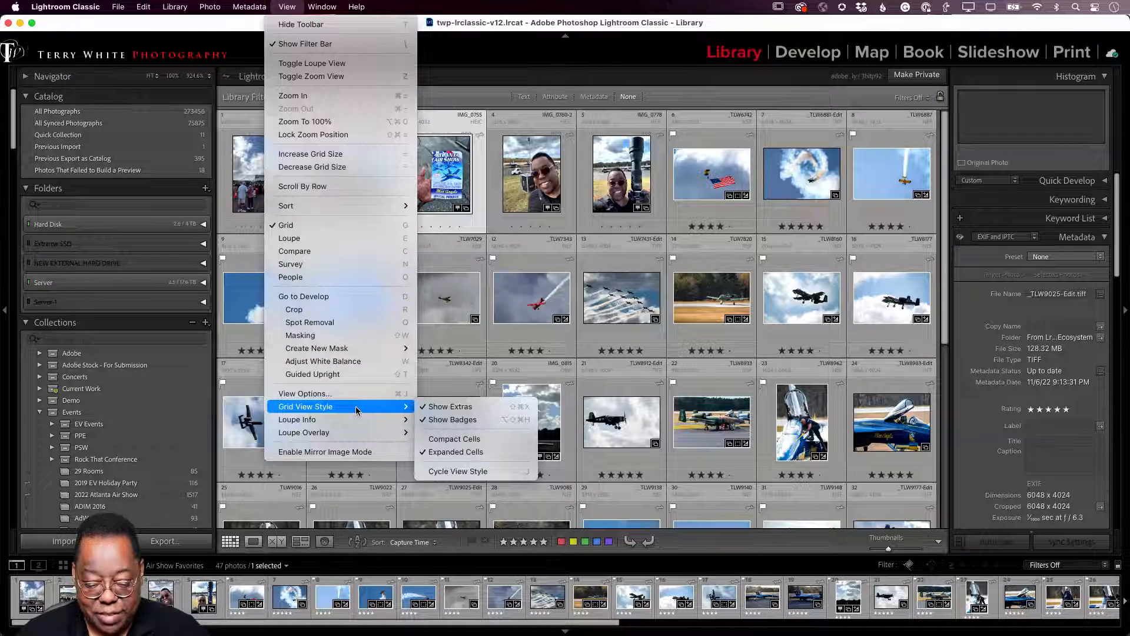
pyautogui.click(436, 408)
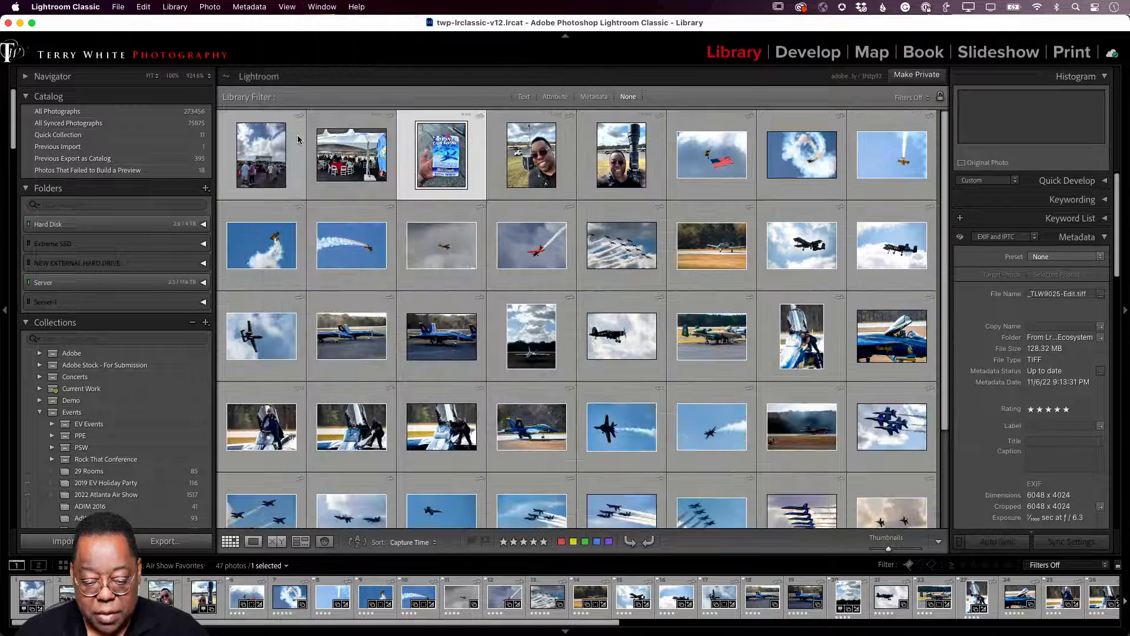
# Set the grid view style to Compact Cells and enlarge the thumbnails slightly to fit seven photos per row
pyautogui.click(287, 7)
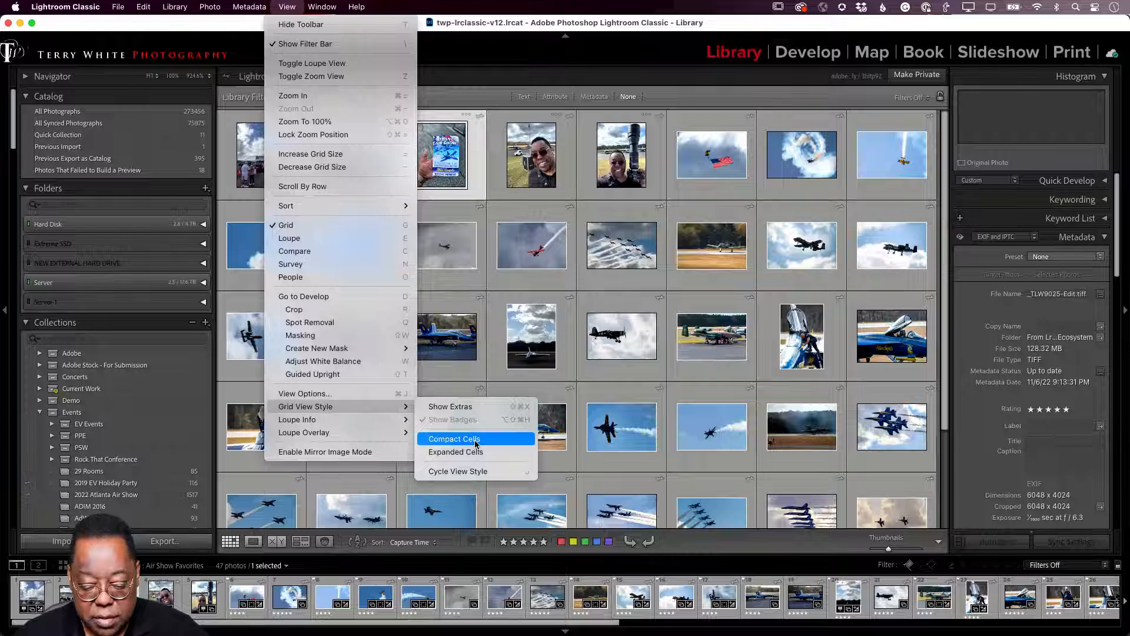
pyautogui.click(475, 440)
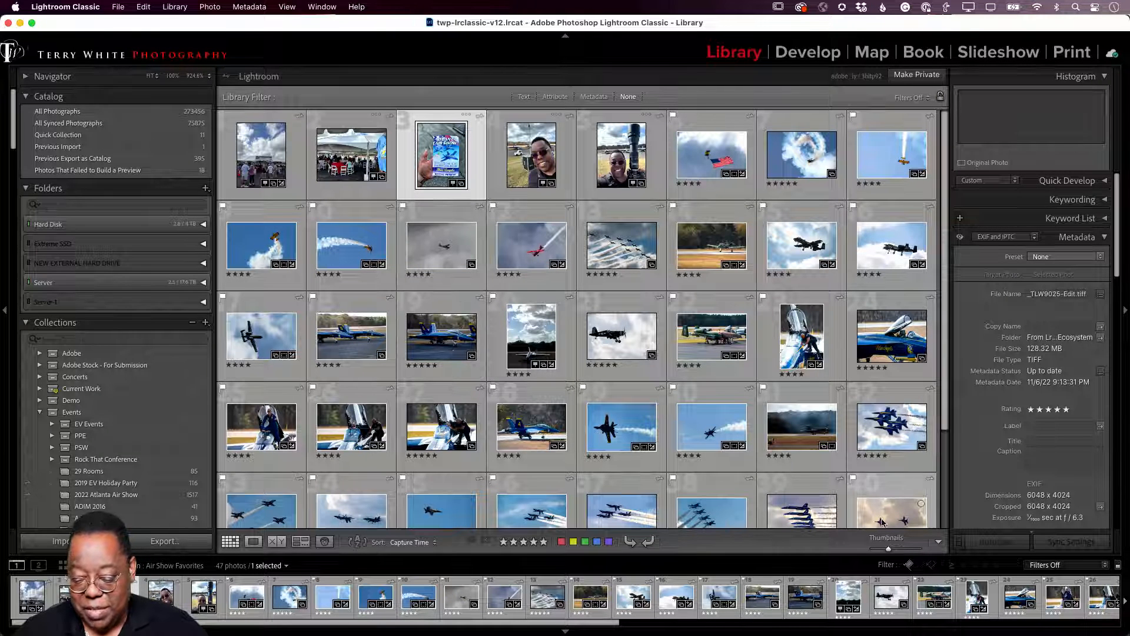
pyautogui.moveTo(890, 551); pyautogui.dragTo(891, 549)
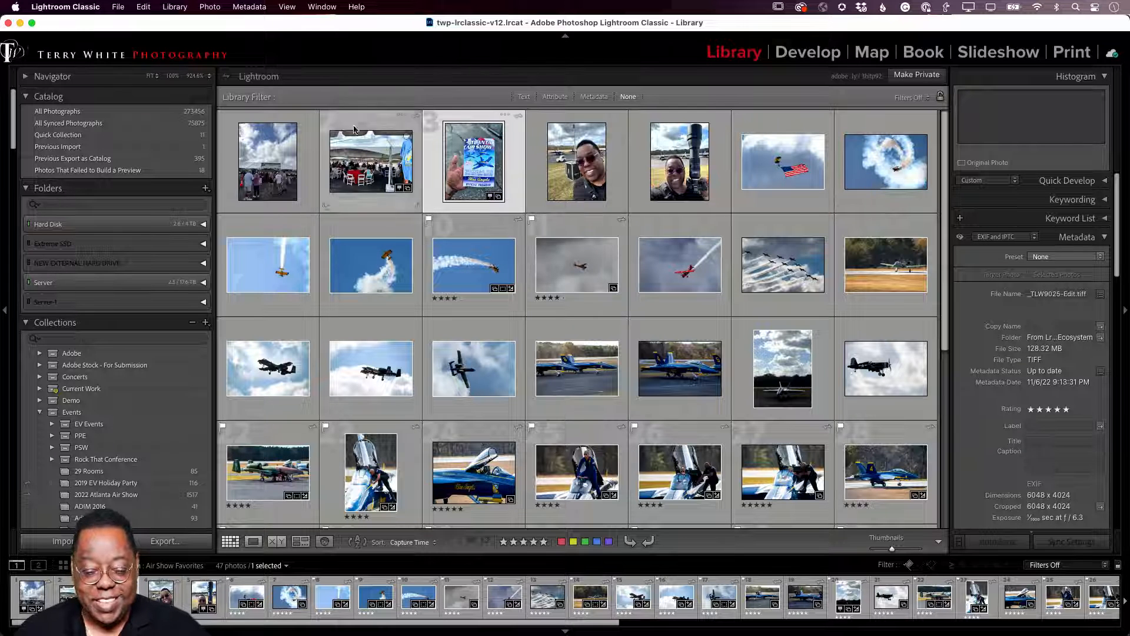
# Turn off Show Extras for the compact grid cells
pyautogui.click(288, 7)
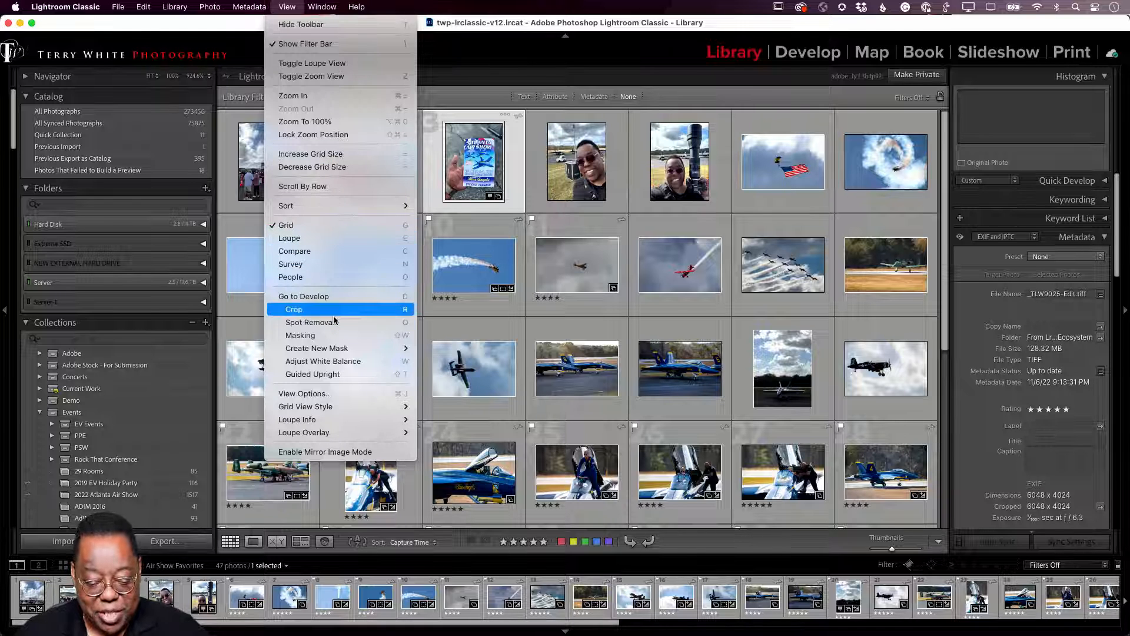
pyautogui.moveTo(339, 406)
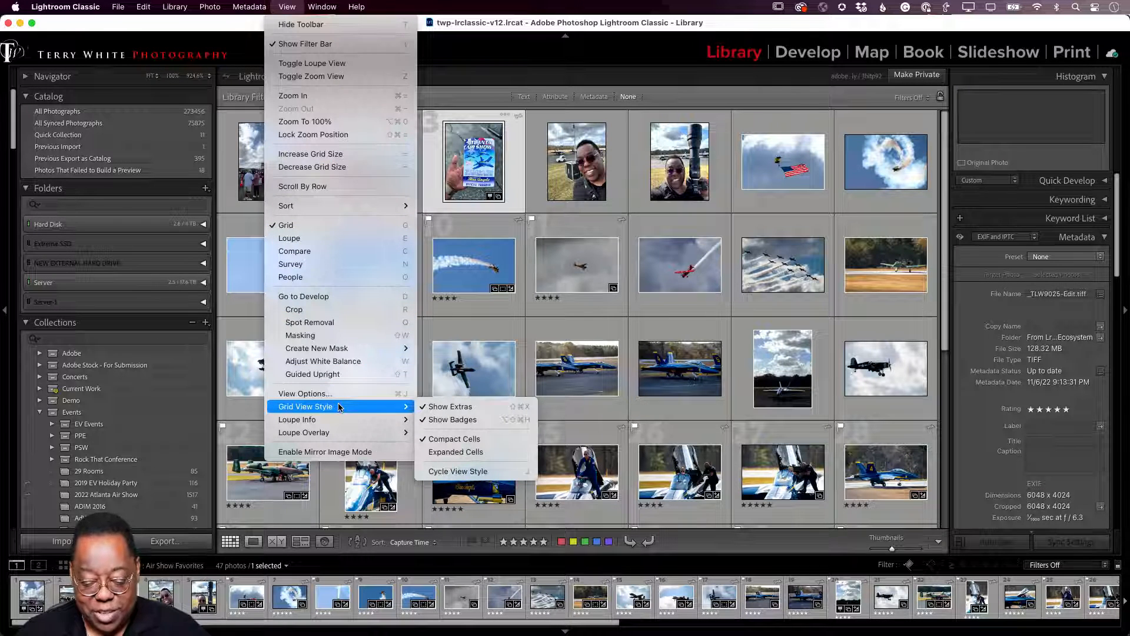
pyautogui.click(458, 407)
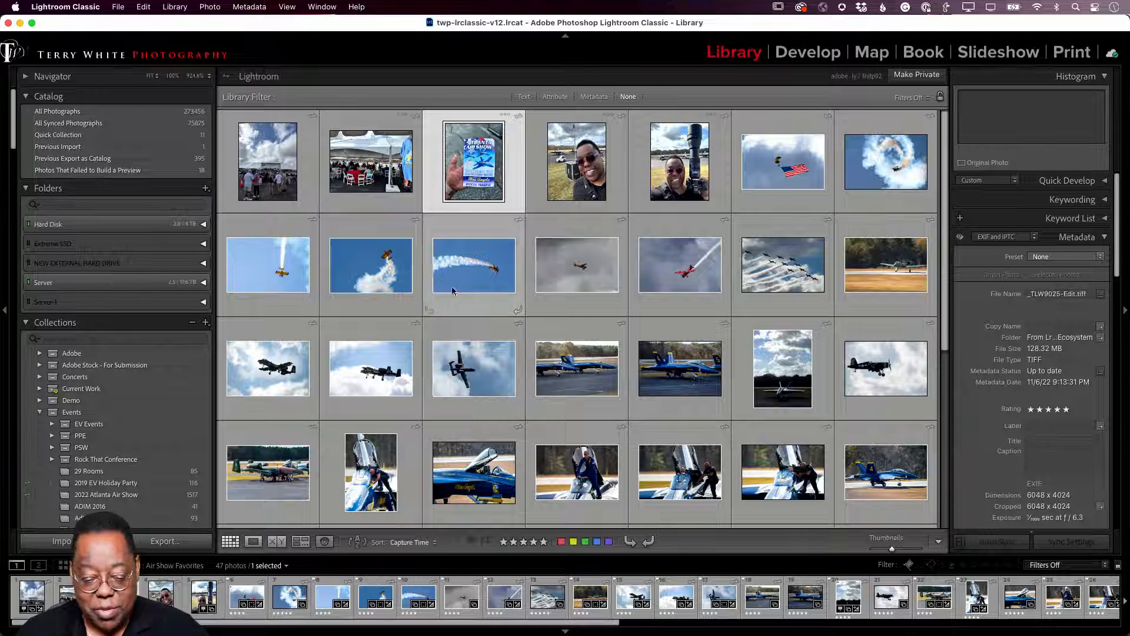
# Set the grid view style to Expanded Cells and look over the file details in the photo cells
pyautogui.click(286, 7)
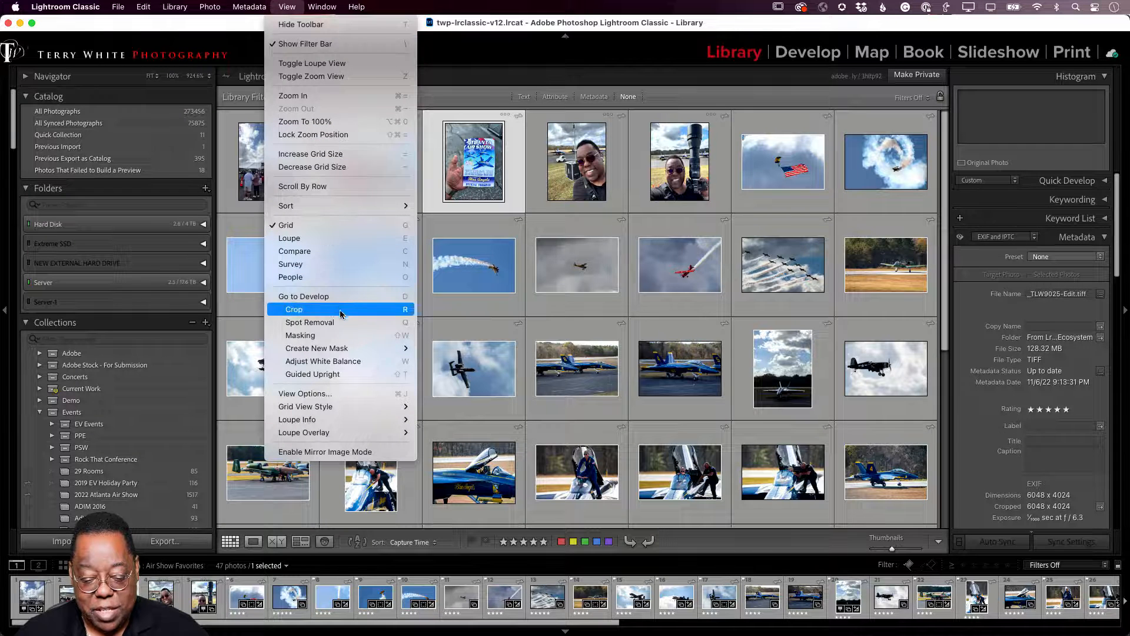
pyautogui.moveTo(341, 346)
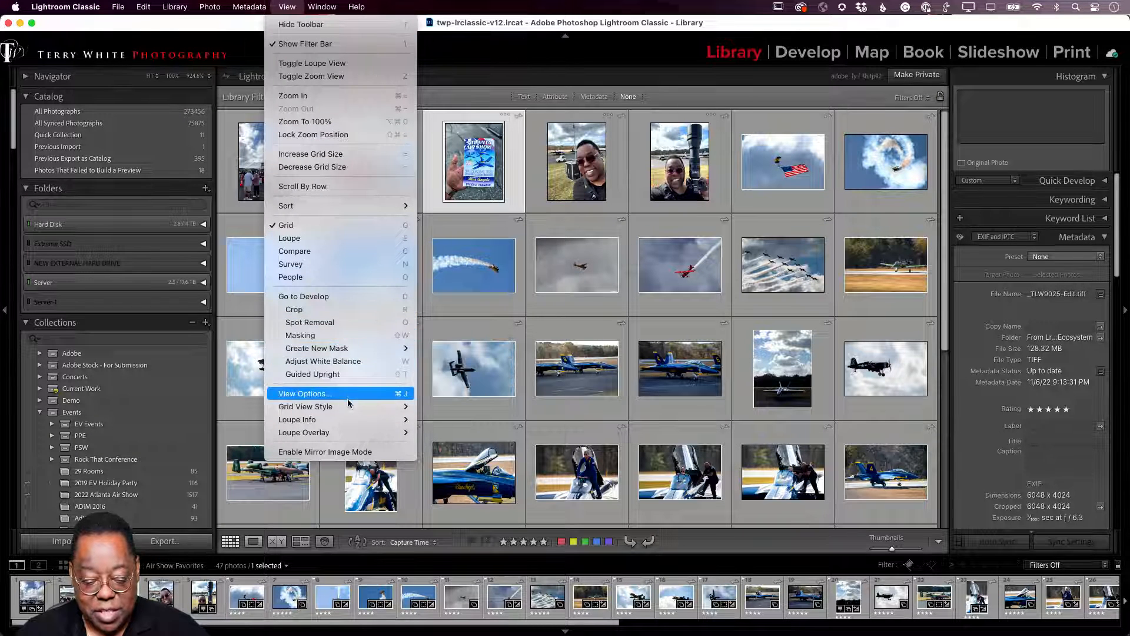
pyautogui.moveTo(352, 406)
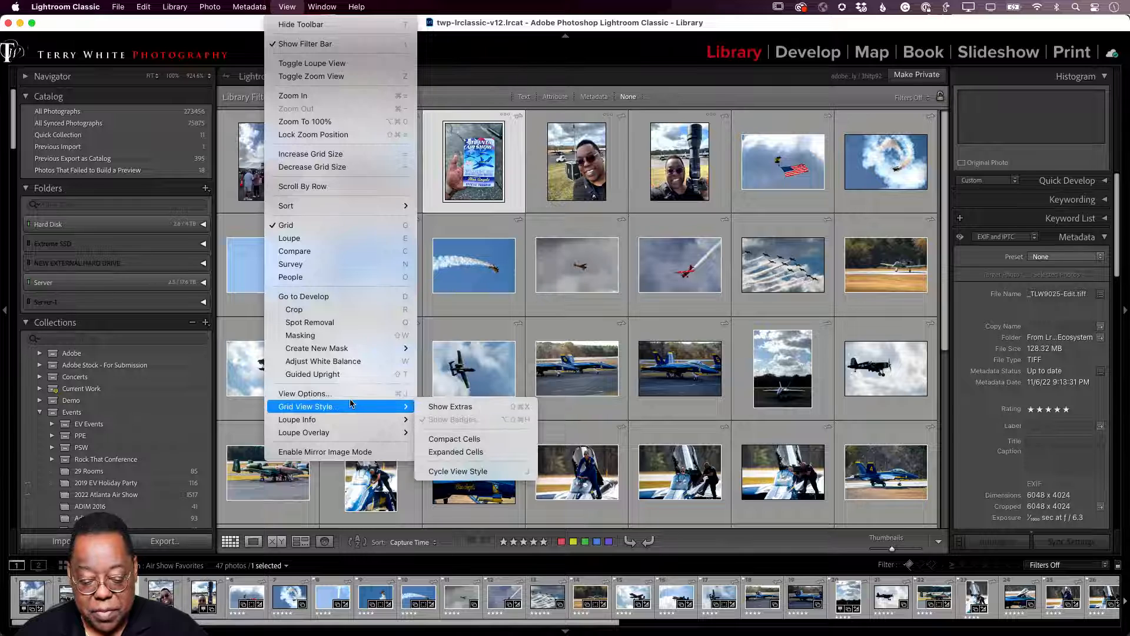
pyautogui.click(488, 452)
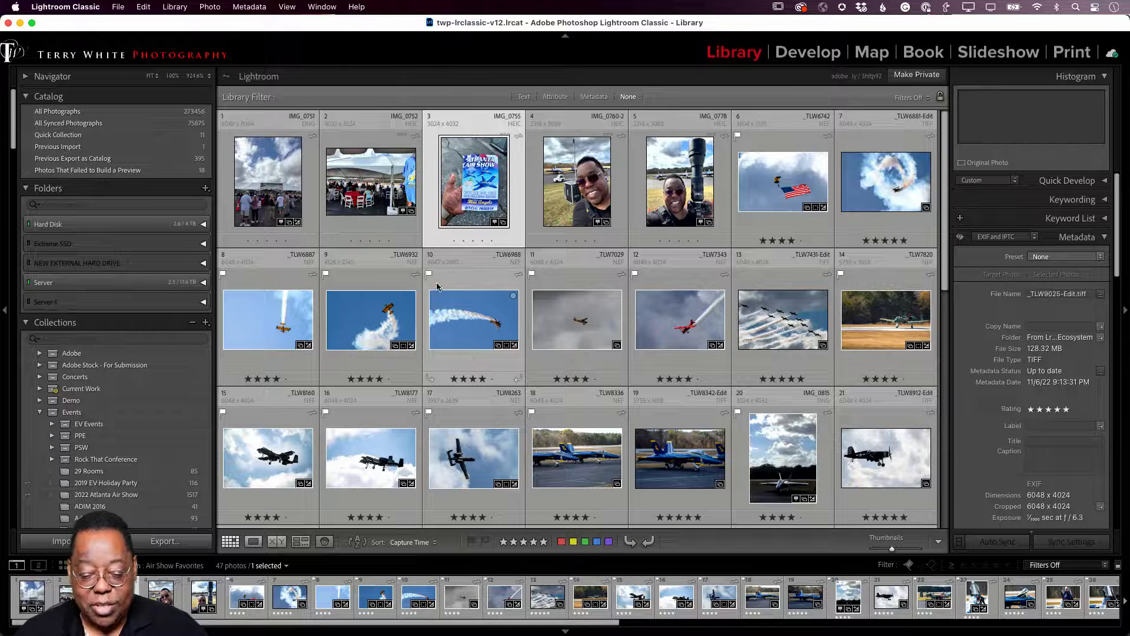
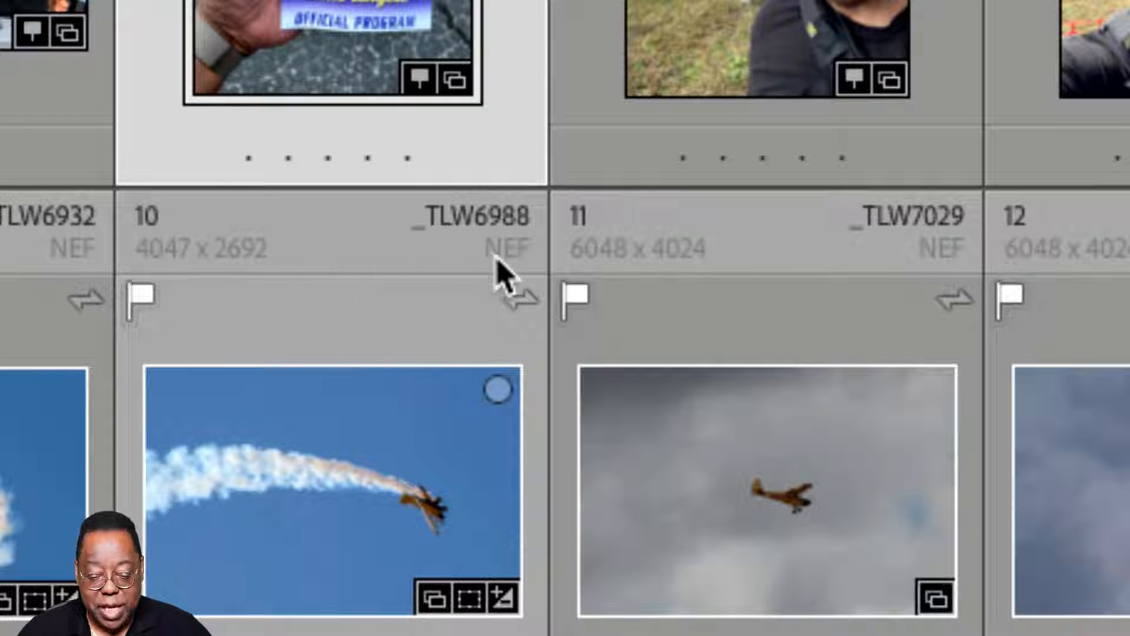
pyautogui.scroll(-4, 501, 274)
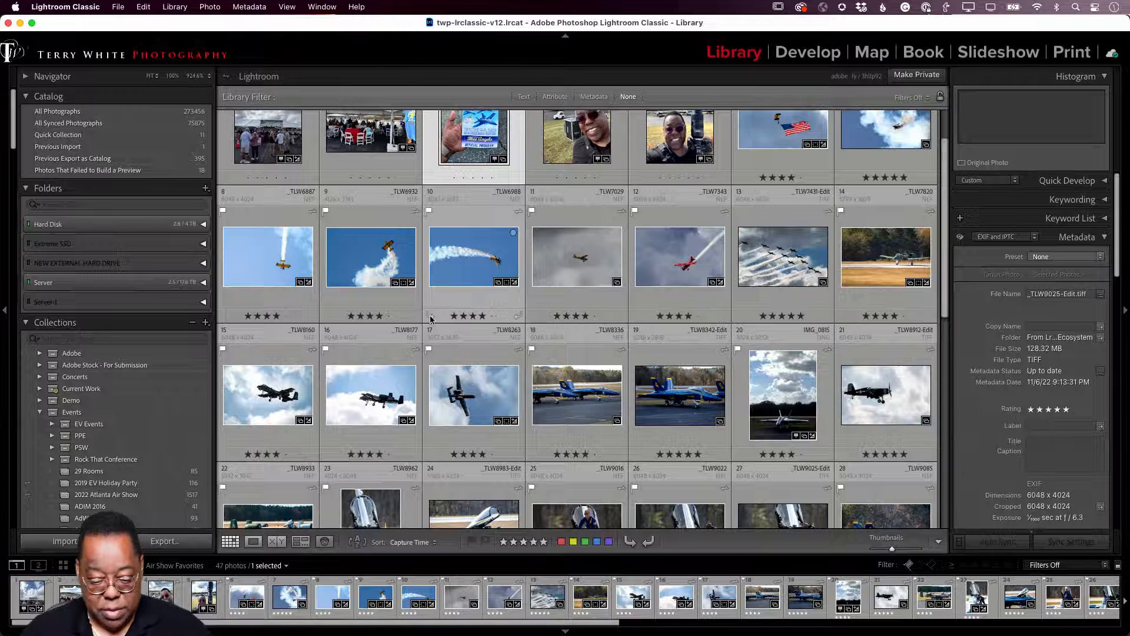
pyautogui.scroll(1, 434, 316)
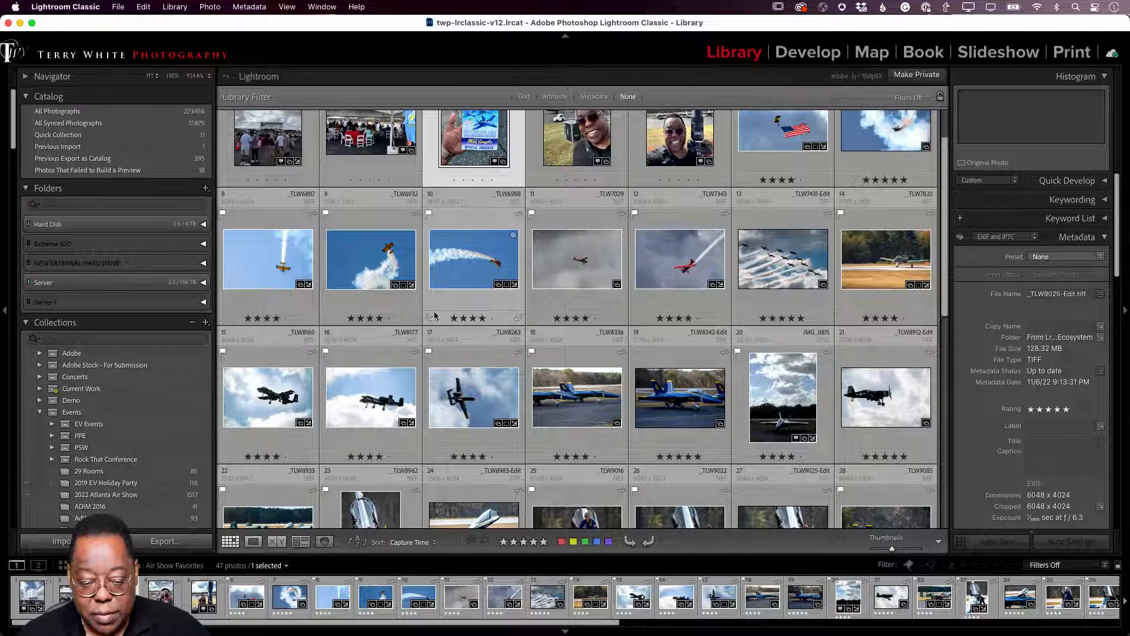
# Examine the badges, rotation arrows and target collection marker on photo _TLW6988's expanded cell, and review the Grid View Style options
pyautogui.click(521, 324)
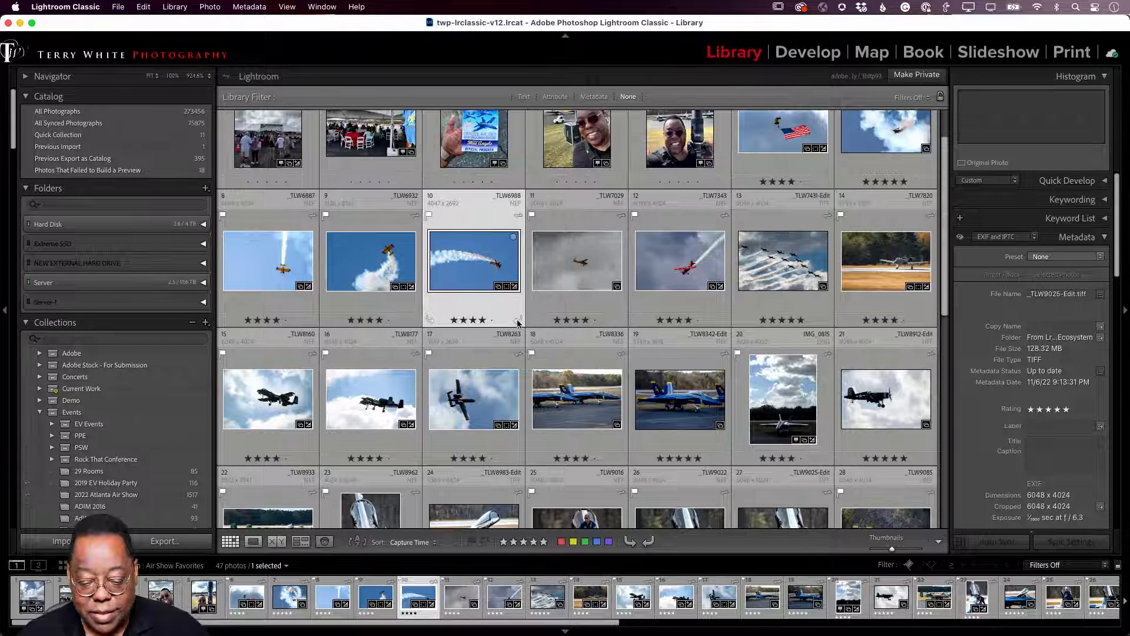
pyautogui.scroll(1, 518, 323)
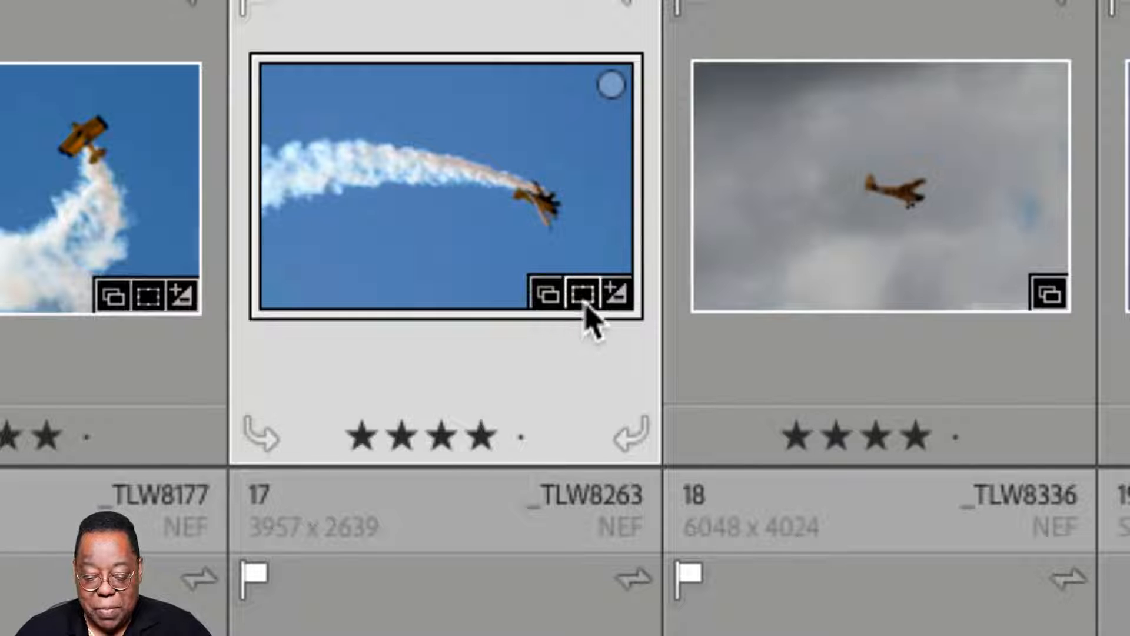
pyautogui.moveTo(582, 294)
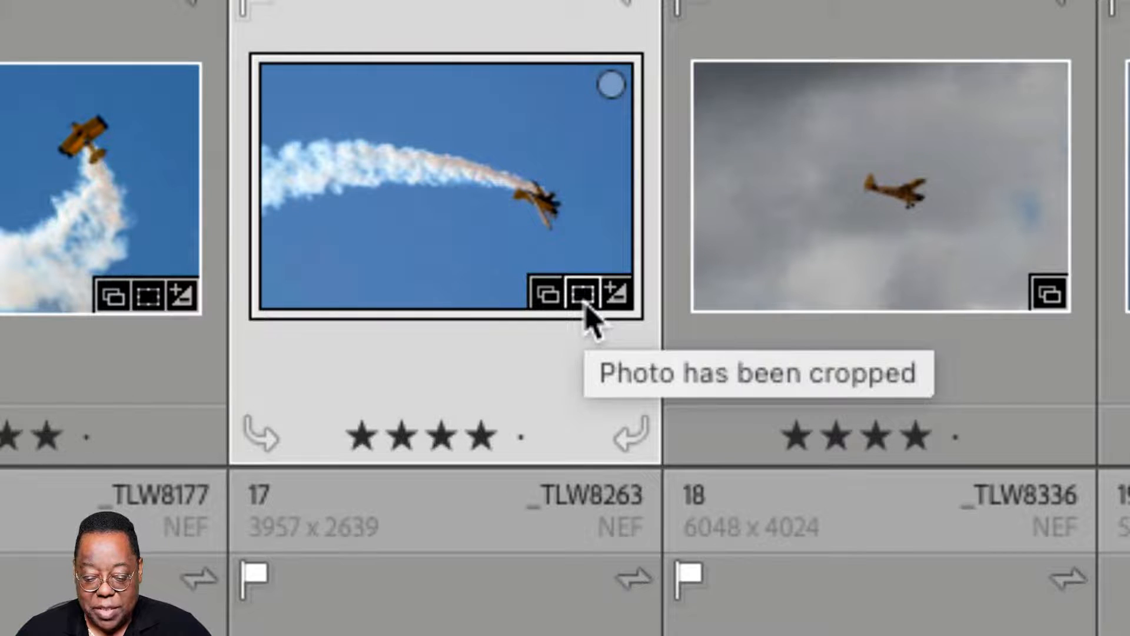
pyautogui.moveTo(549, 300)
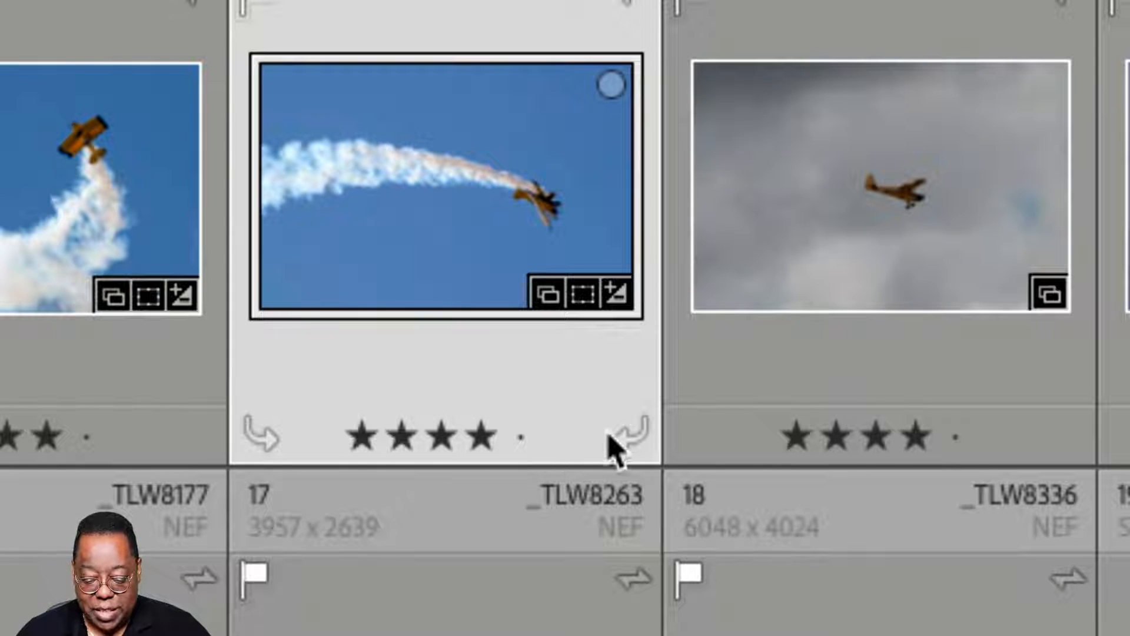
pyautogui.click(618, 89)
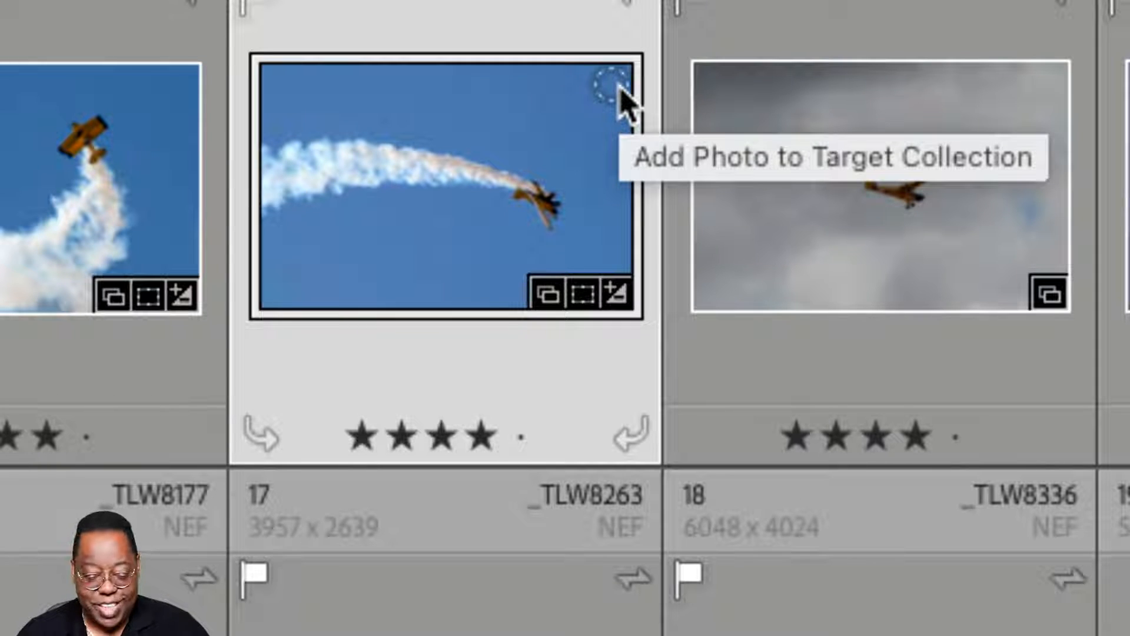
pyautogui.click(615, 86)
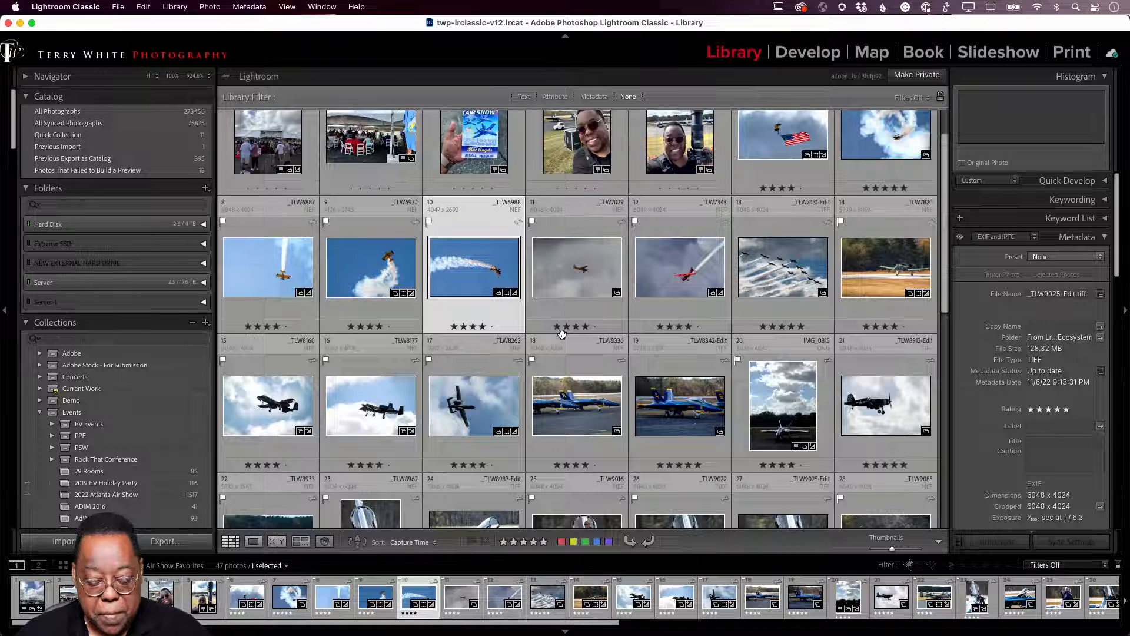
pyautogui.click(283, 6)
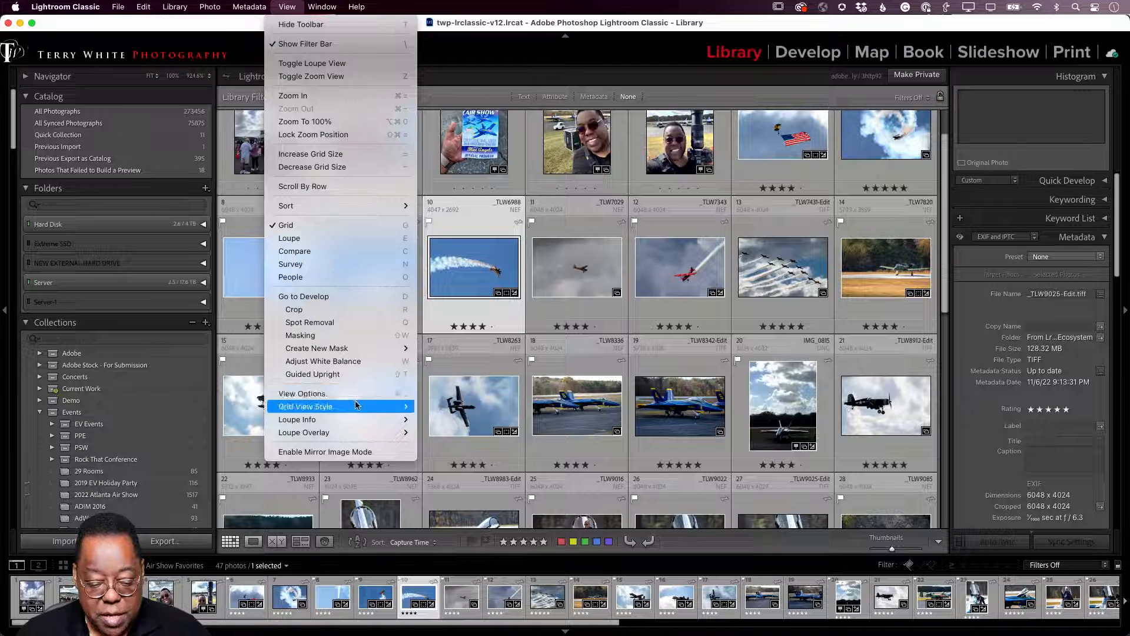
pyautogui.moveTo(357, 406)
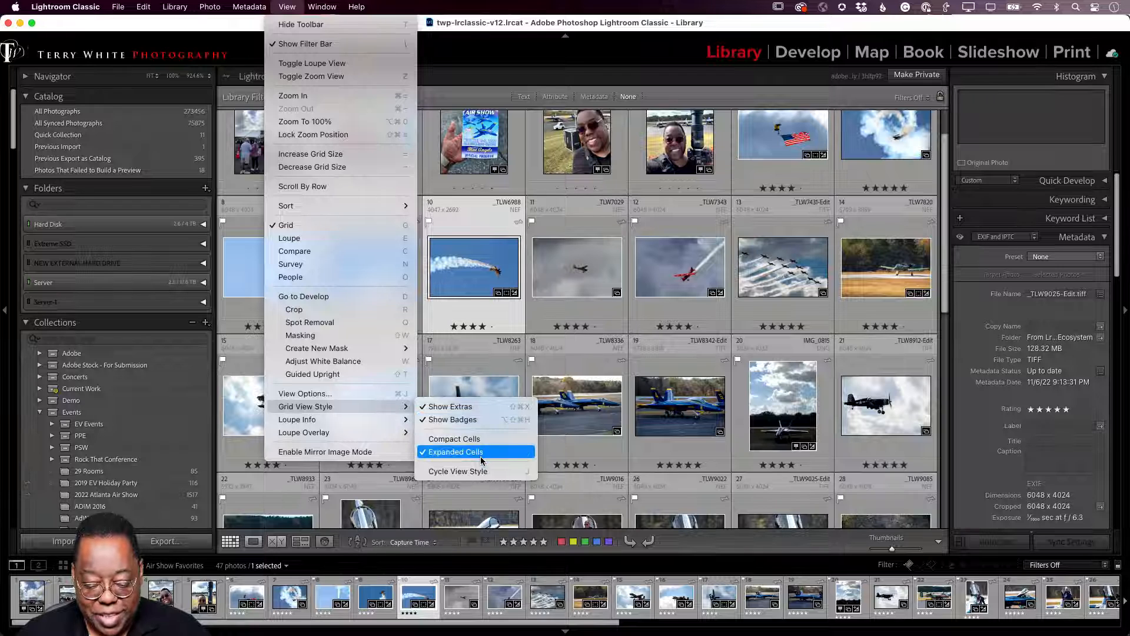
pyautogui.click(454, 218)
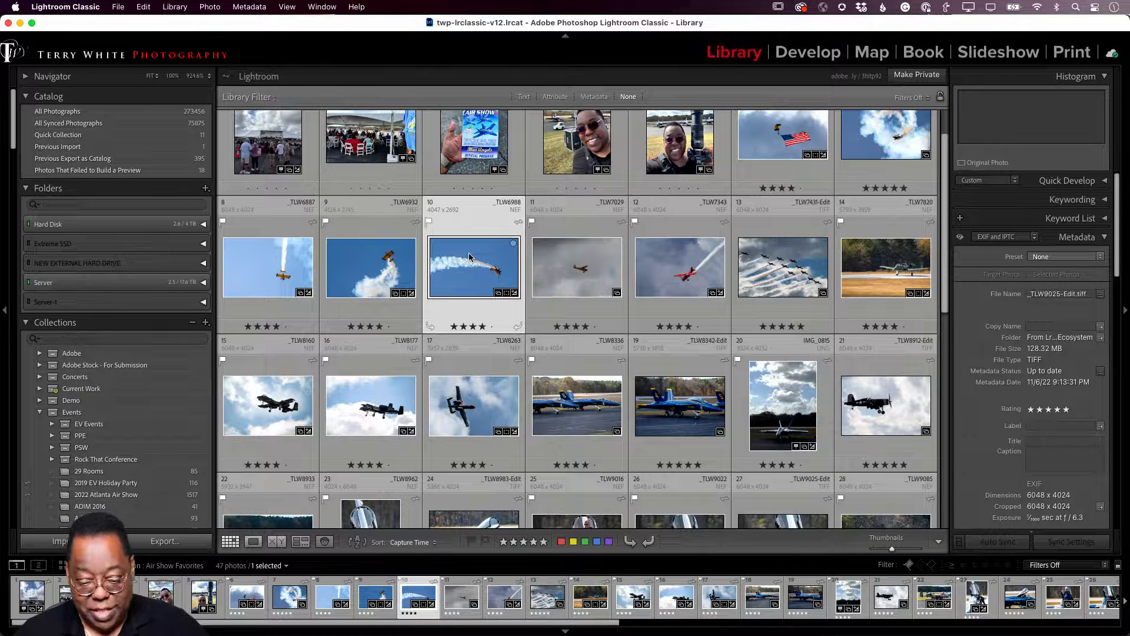
# Open the single-jet photo _TLW9810 in Loupe view and turn on Show Info Overlay
pyautogui.scroll(-6, 469, 255)
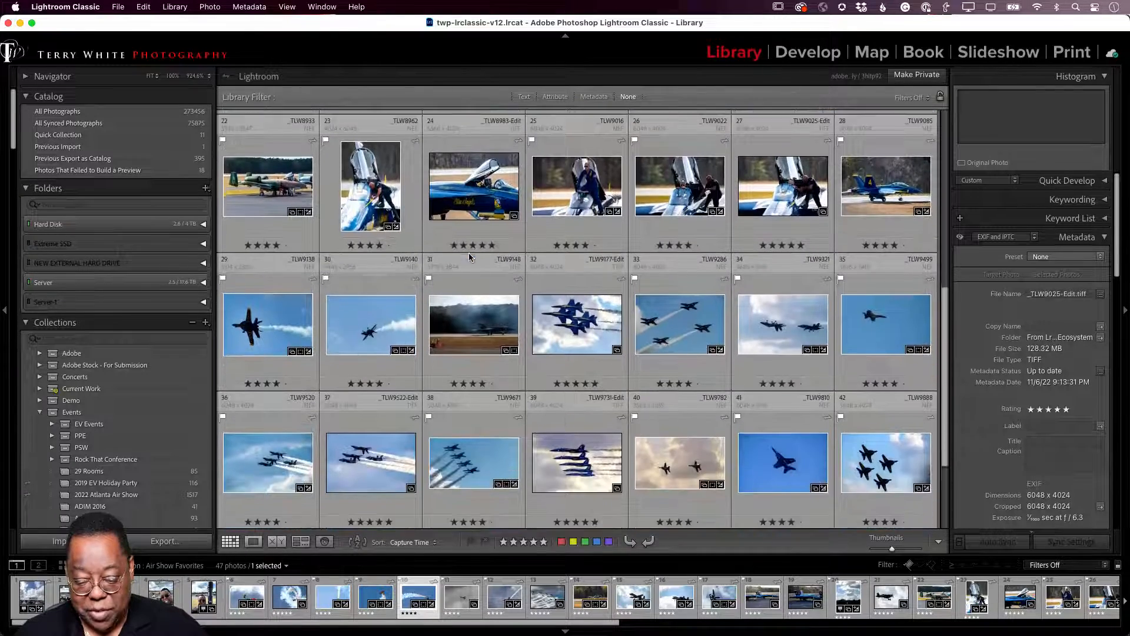
pyautogui.scroll(-3, 469, 257)
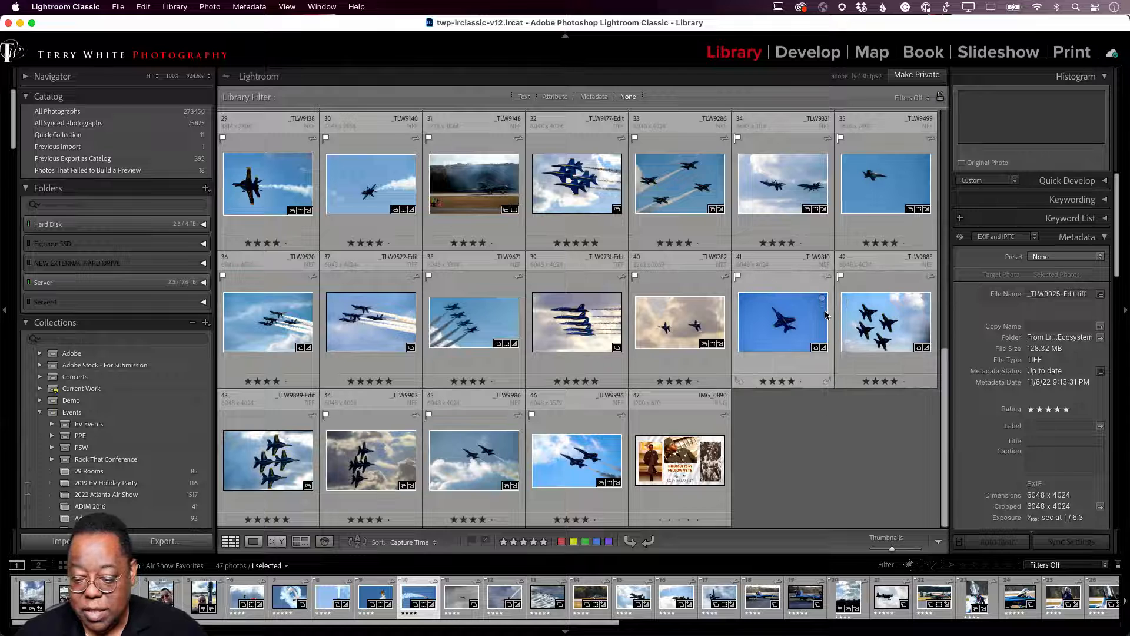
pyautogui.click(793, 324)
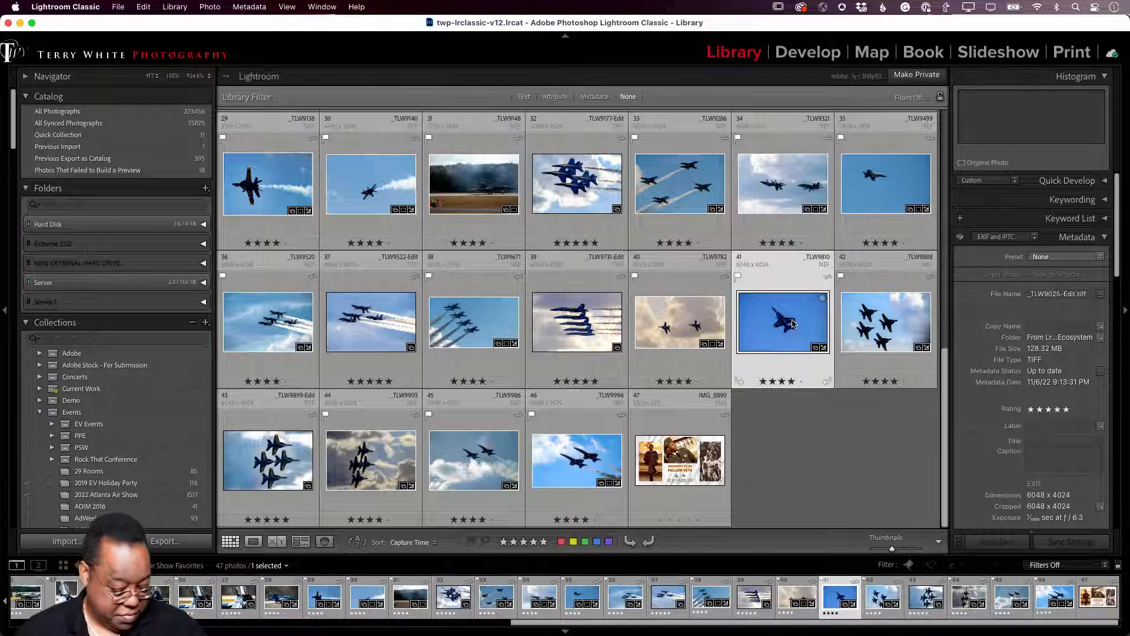
pyautogui.doubleClick(793, 324)
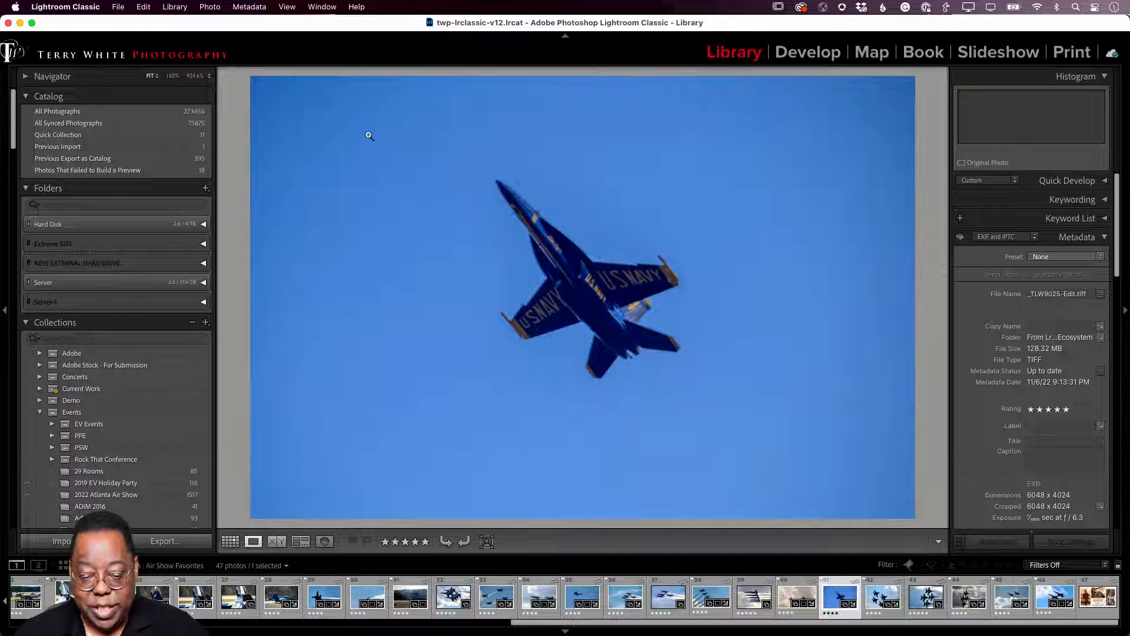
pyautogui.click(280, 5)
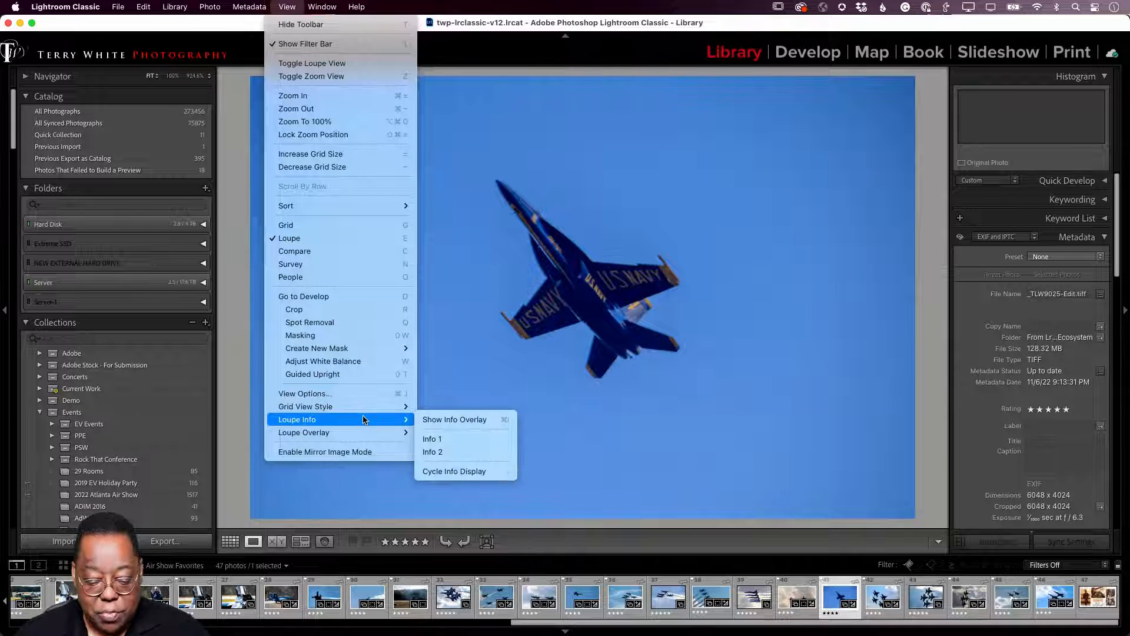
pyautogui.click(465, 419)
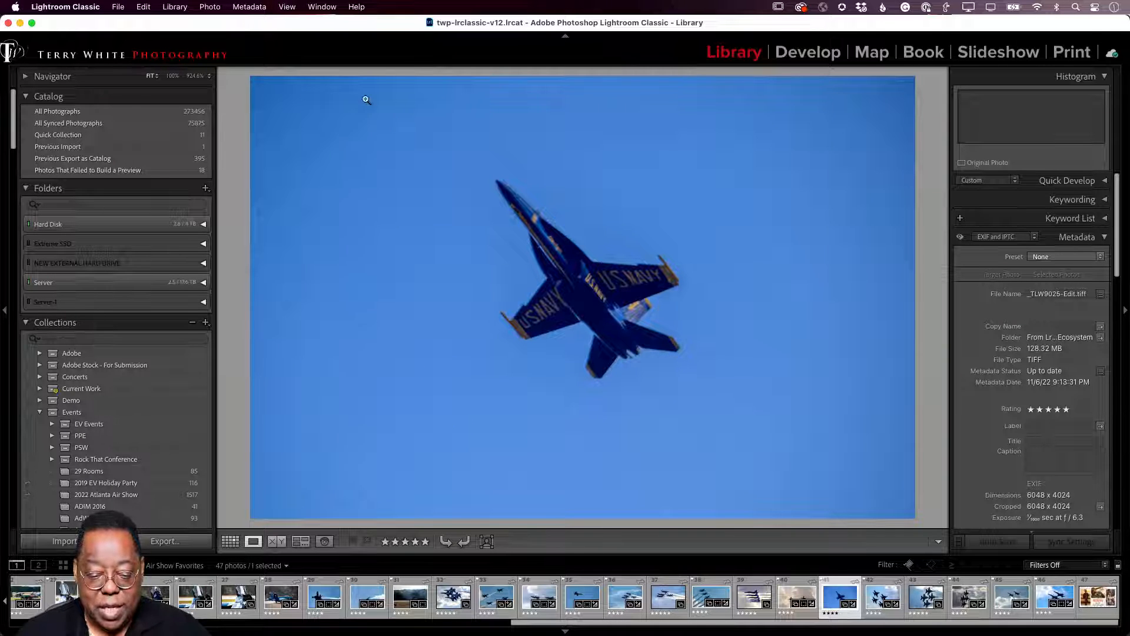
# Switch the loupe info overlay to Info 2, briefly go to the grid and return to Loupe view
pyautogui.click(322, 7)
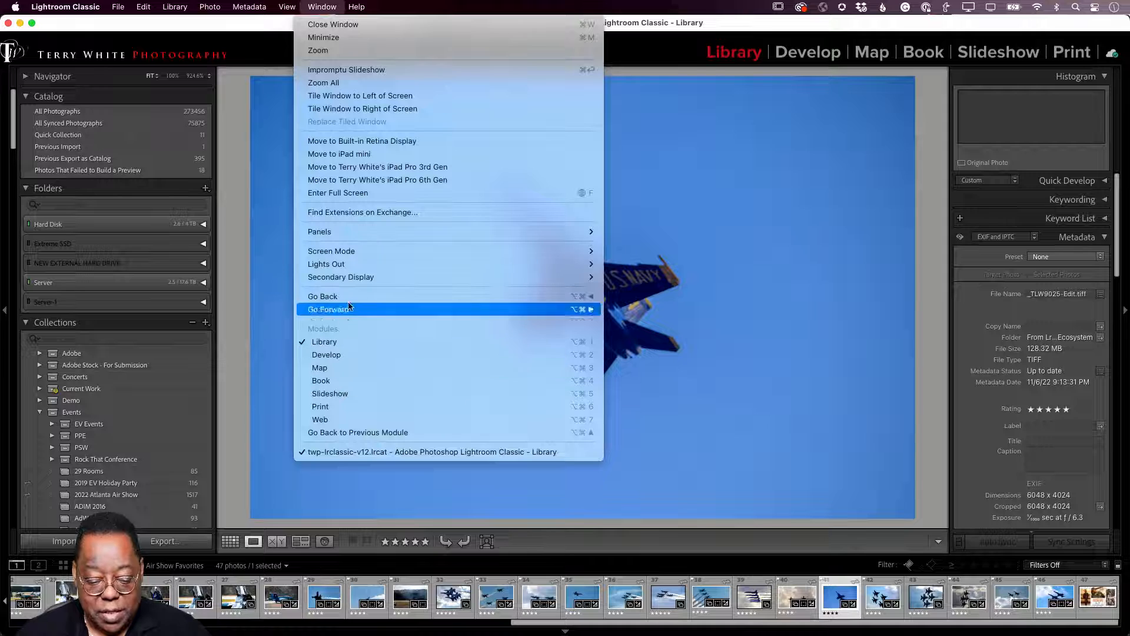
pyautogui.moveTo(287, 6)
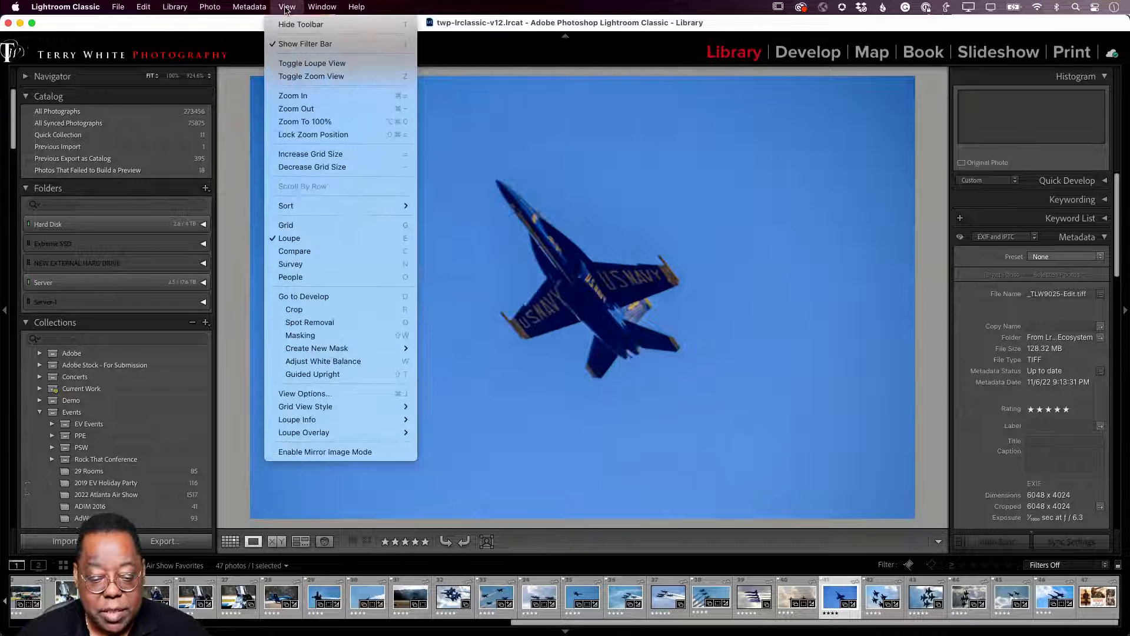
pyautogui.moveTo(328, 432)
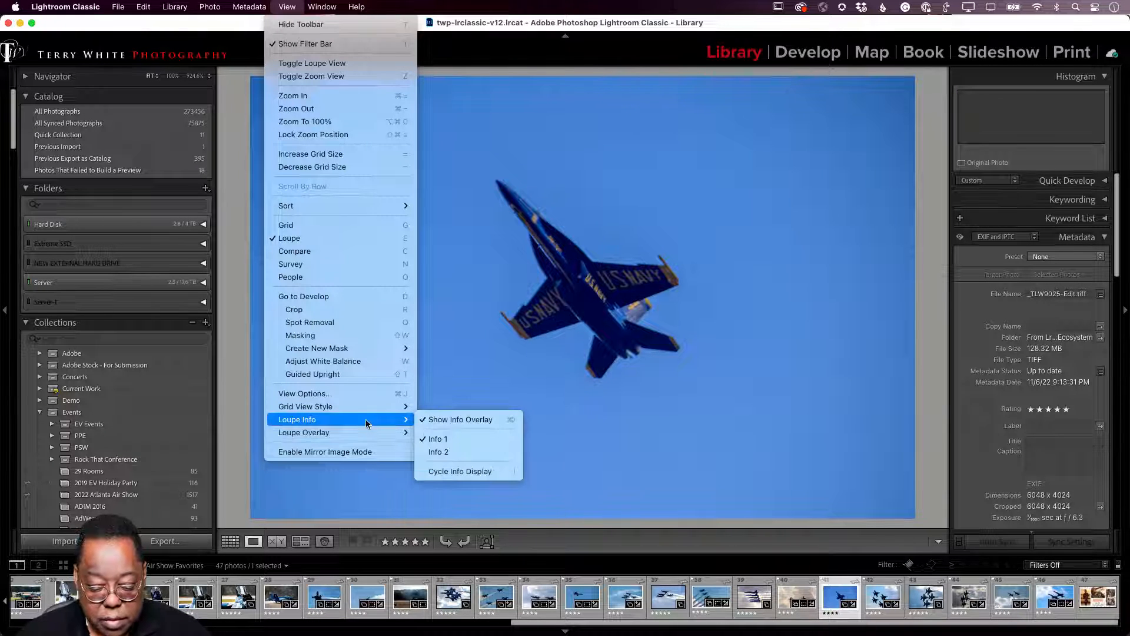
pyautogui.click(438, 452)
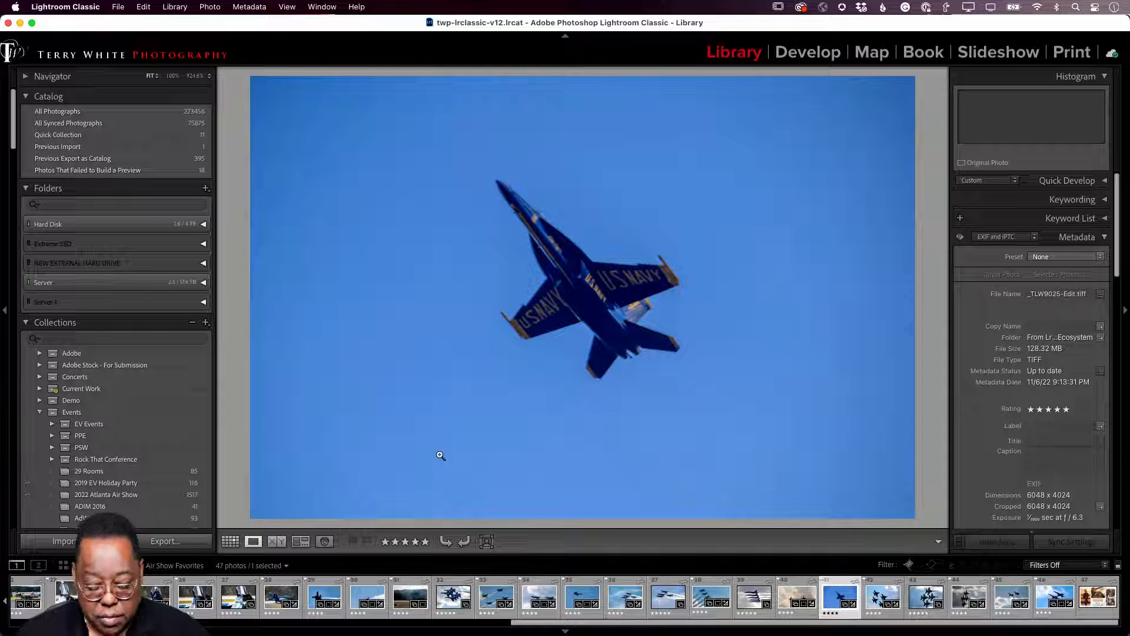
pyautogui.press('g')
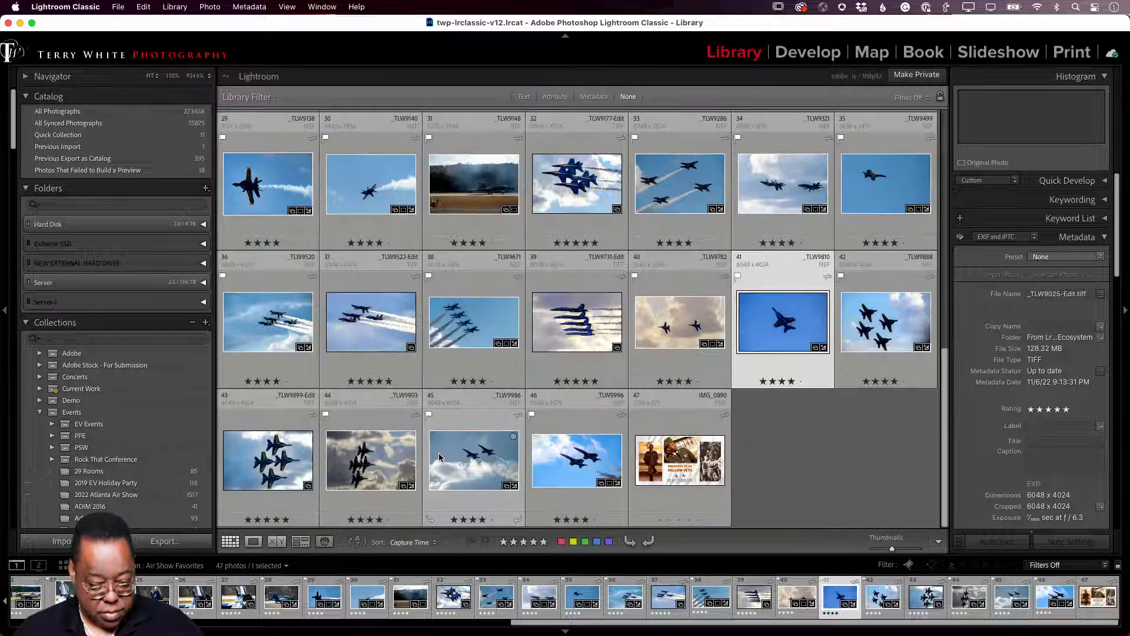
pyautogui.press('e')
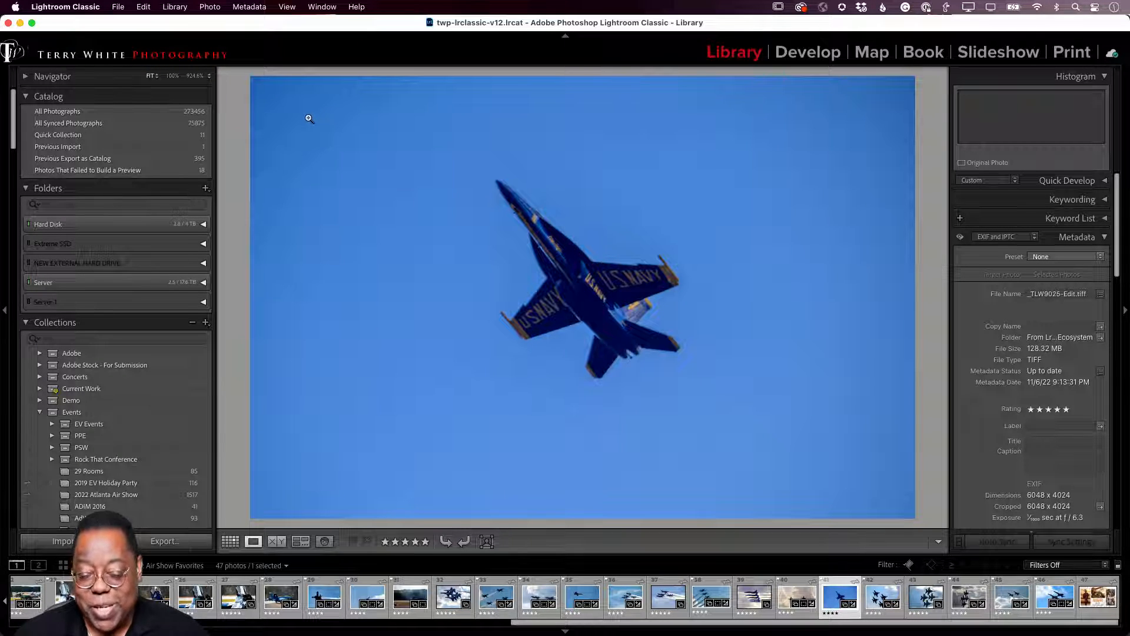
# In the Library View Options for Loupe view, set the second and third lines of Loupe Info 2 to Megapixels and File Extension
pyautogui.click(256, 8)
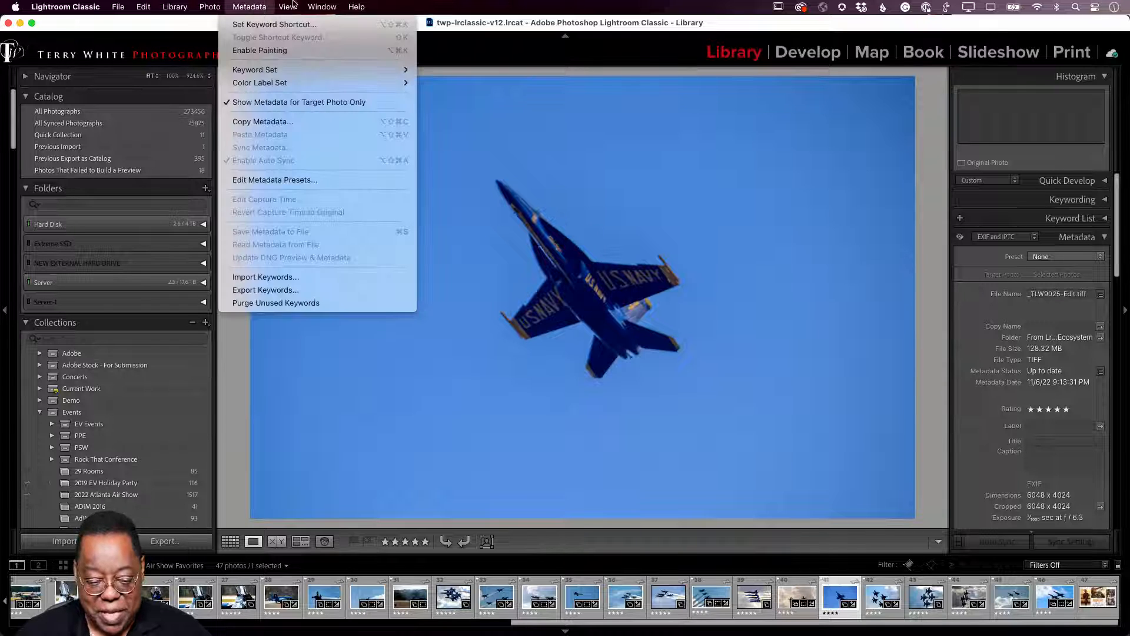
pyautogui.moveTo(287, 7)
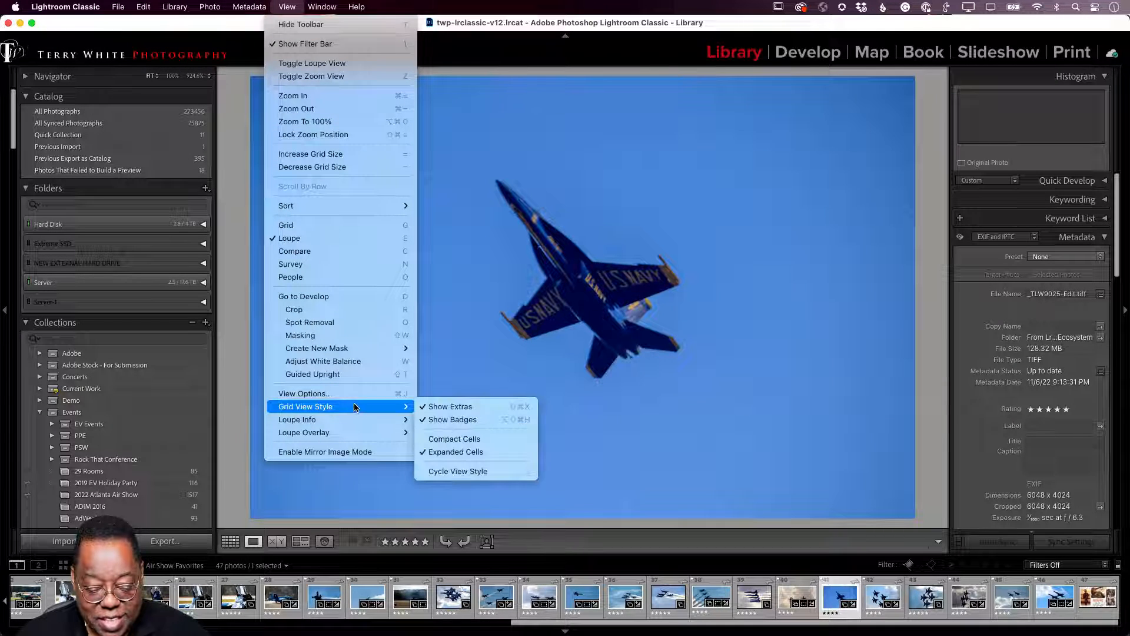
pyautogui.moveTo(353, 425)
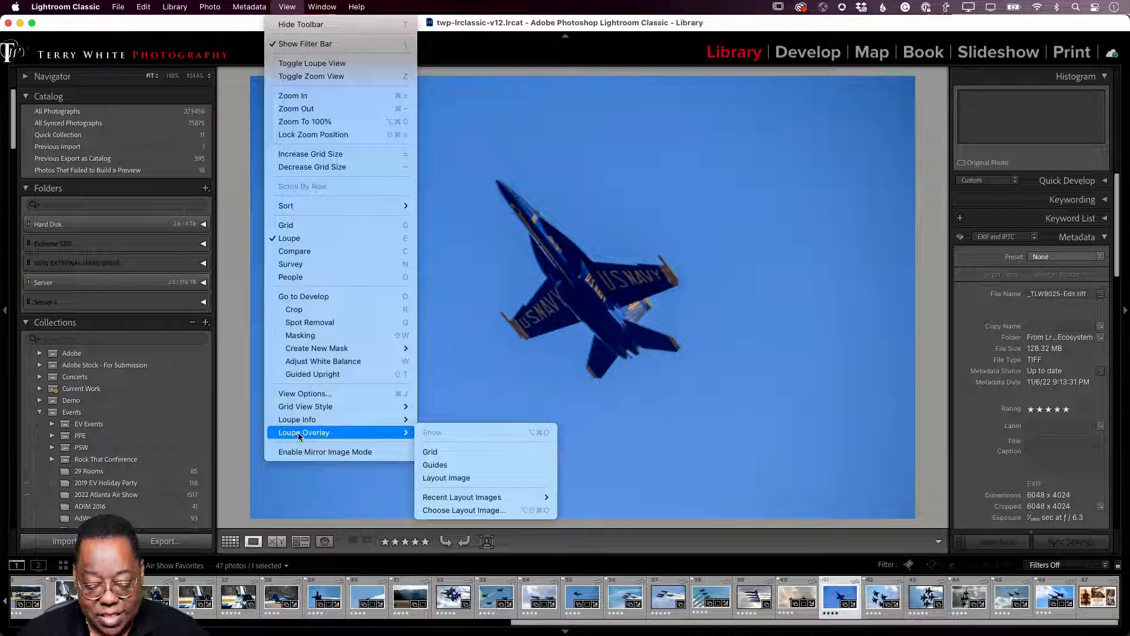
pyautogui.click(327, 393)
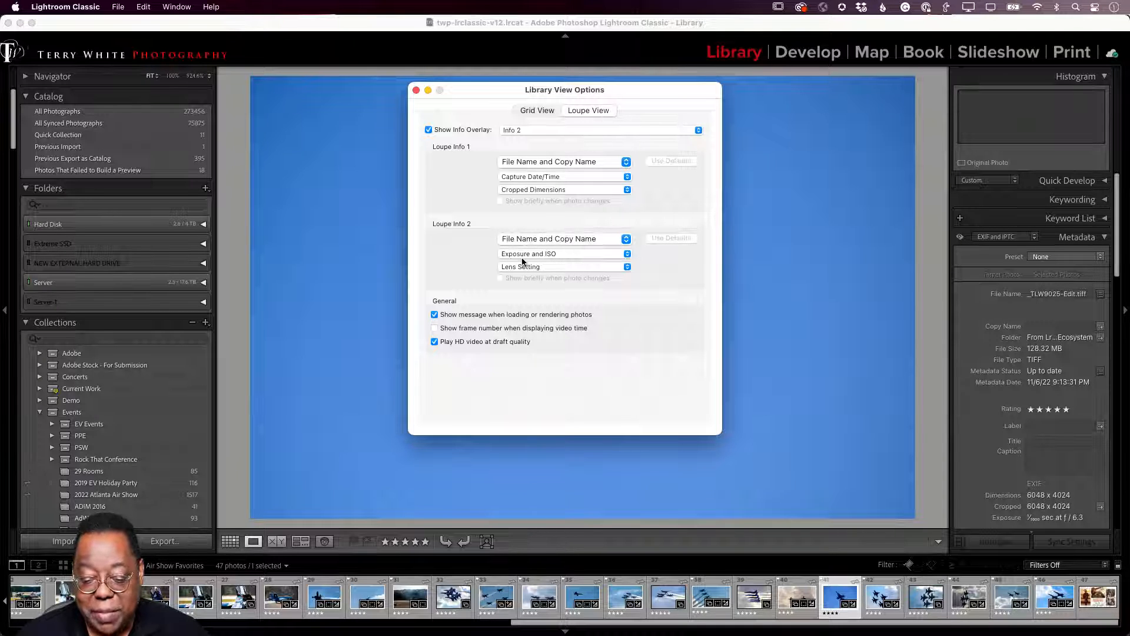
pyautogui.click(557, 256)
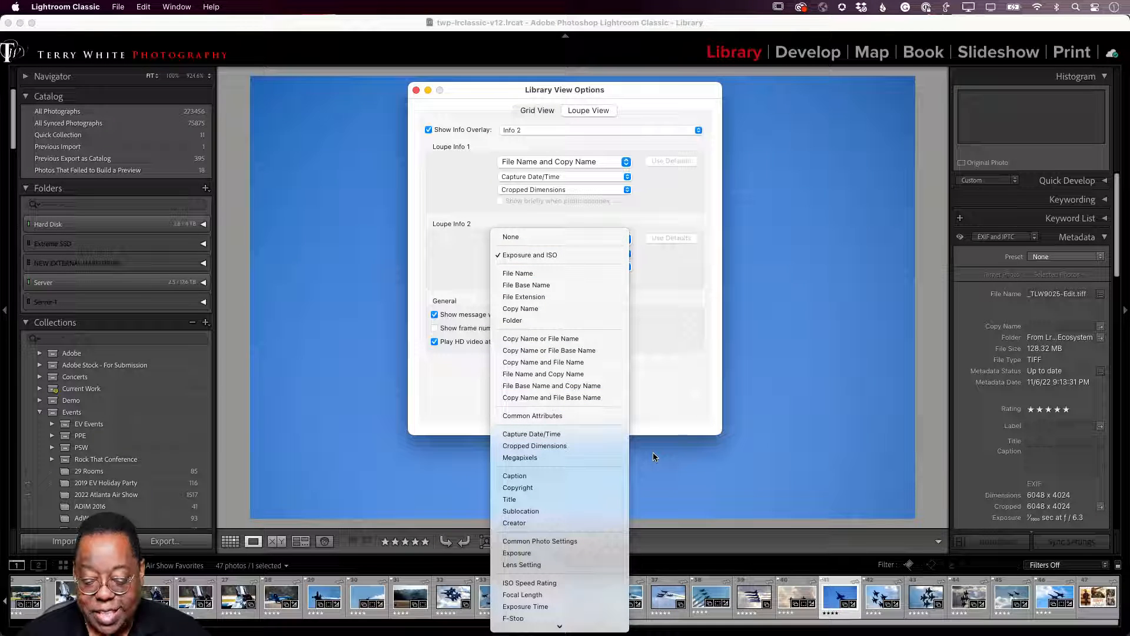
pyautogui.click(592, 456)
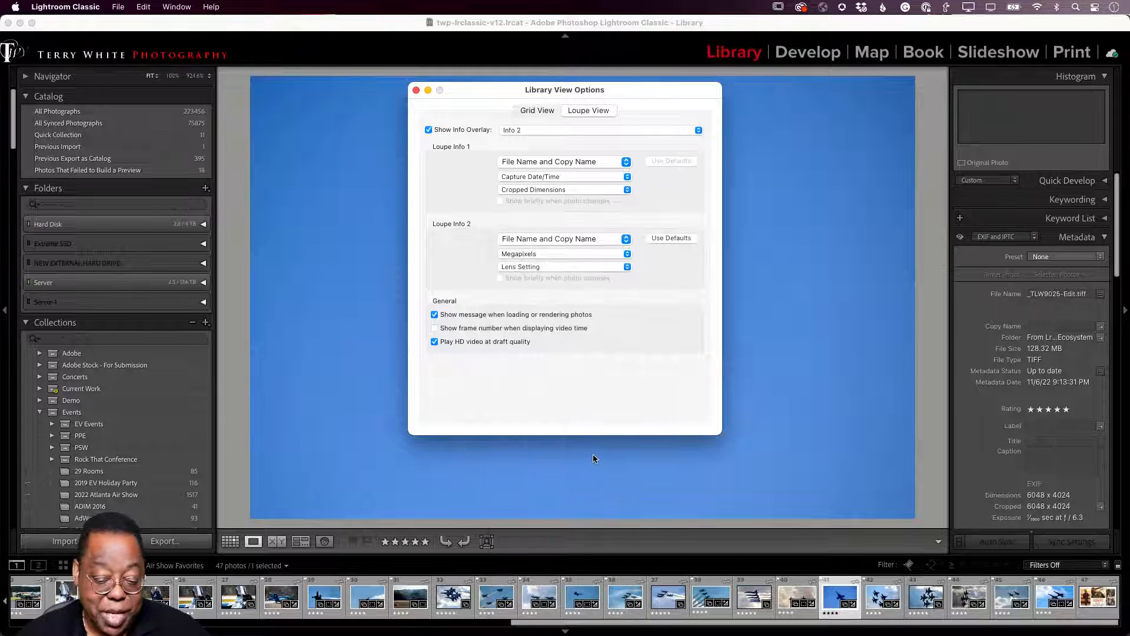
pyautogui.click(562, 266)
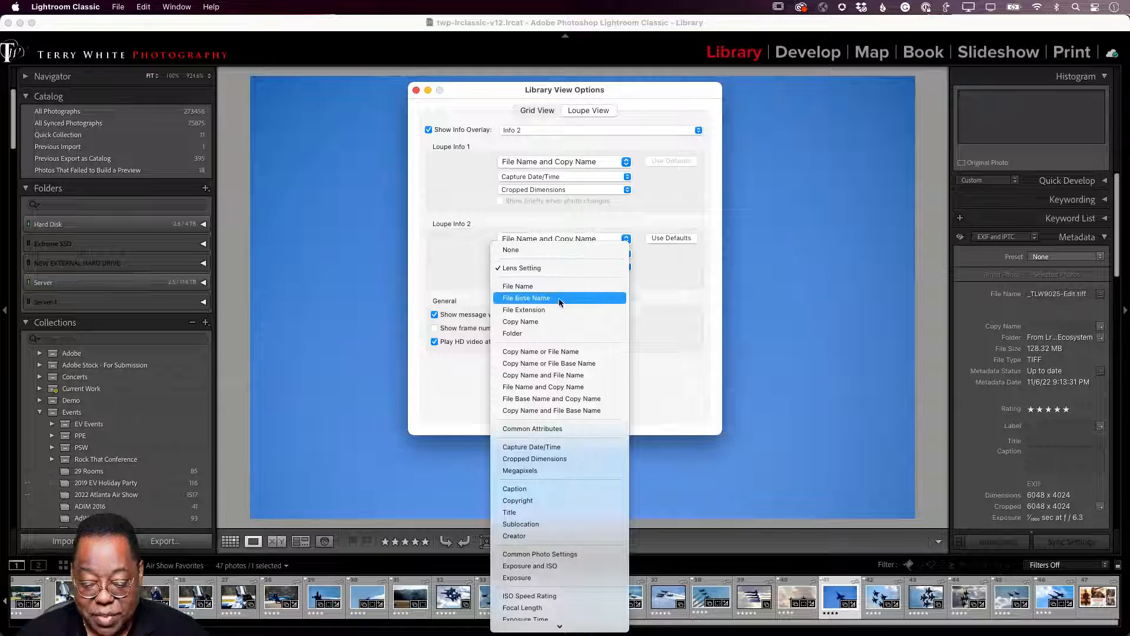
pyautogui.click(591, 310)
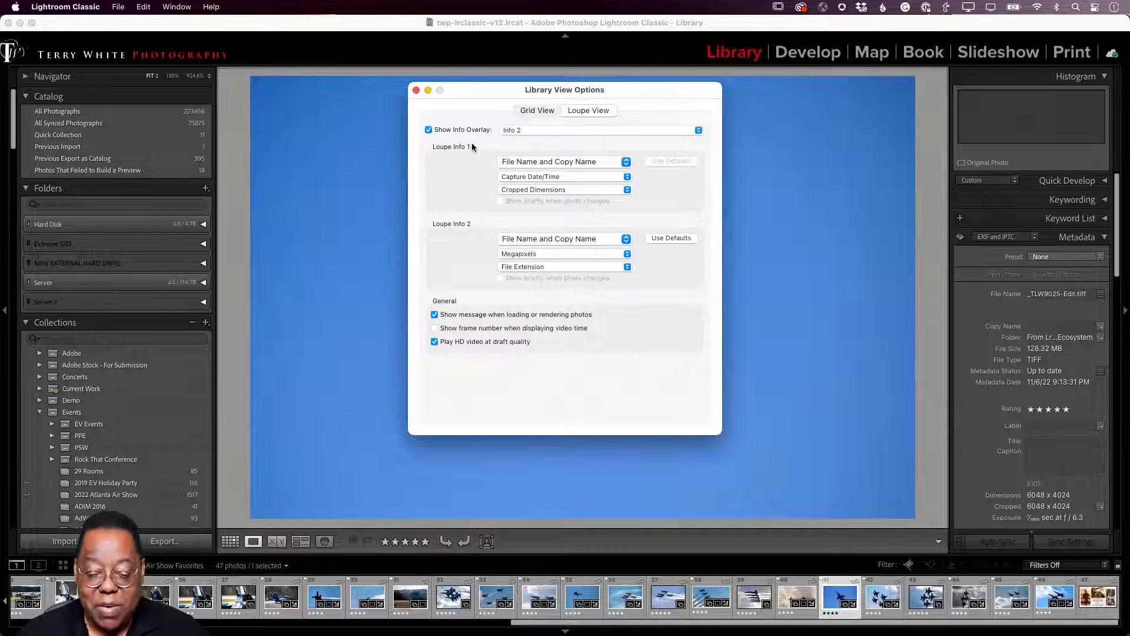
# Set the loupe's Show Info Overlay to Info 1 and close the Library View Options
pyautogui.click(524, 130)
pyautogui.click(528, 121)
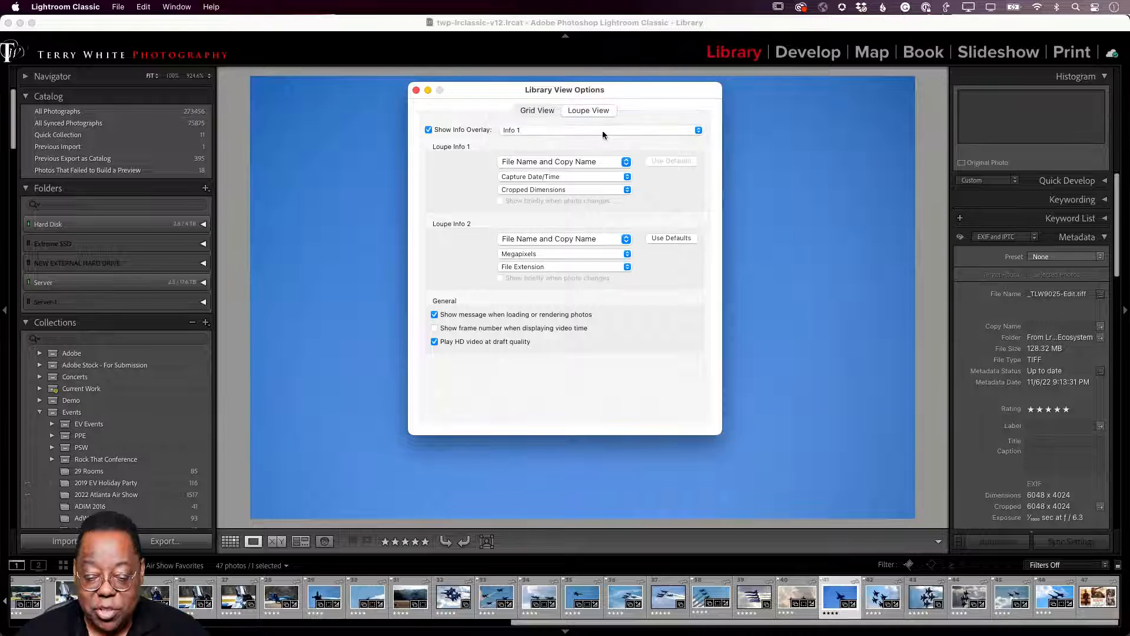
pyautogui.click(416, 90)
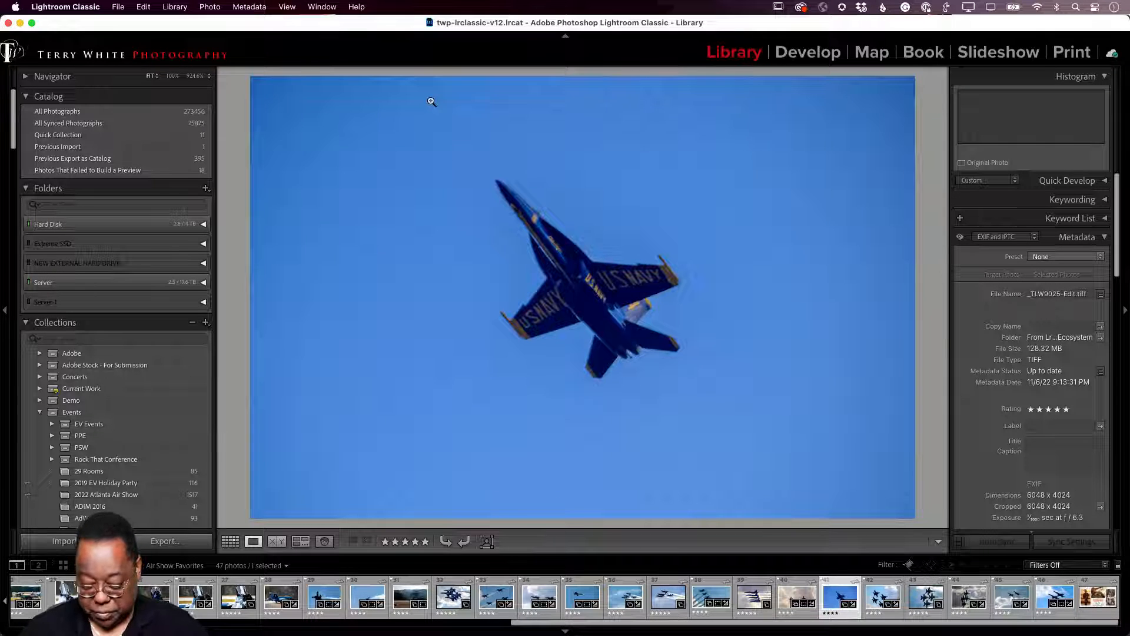
# Advance to the four-jet formation photo, switch to the grid and back to Loupe view, and show the photo full screen
pyautogui.press('Right')
pyautogui.press('Right')
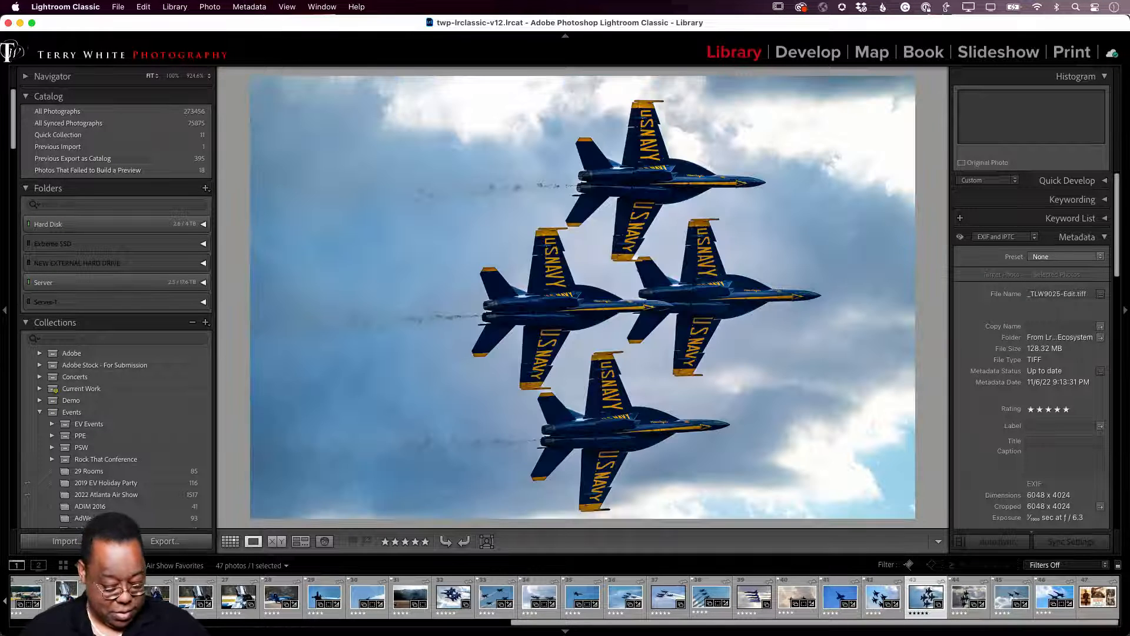
pyautogui.press('g')
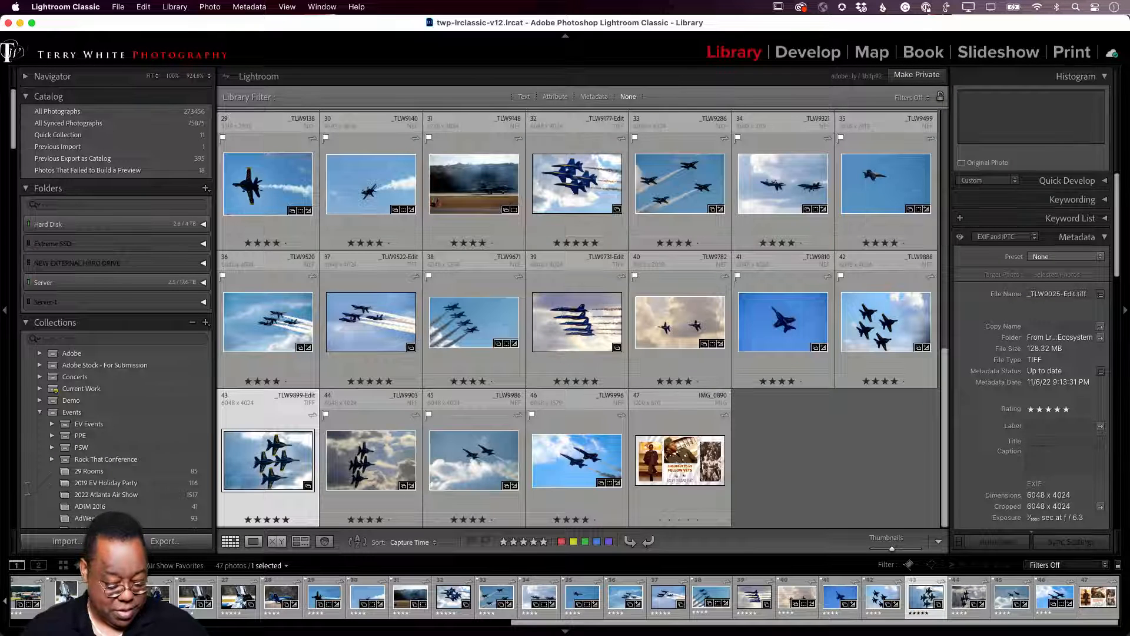
pyautogui.press('e')
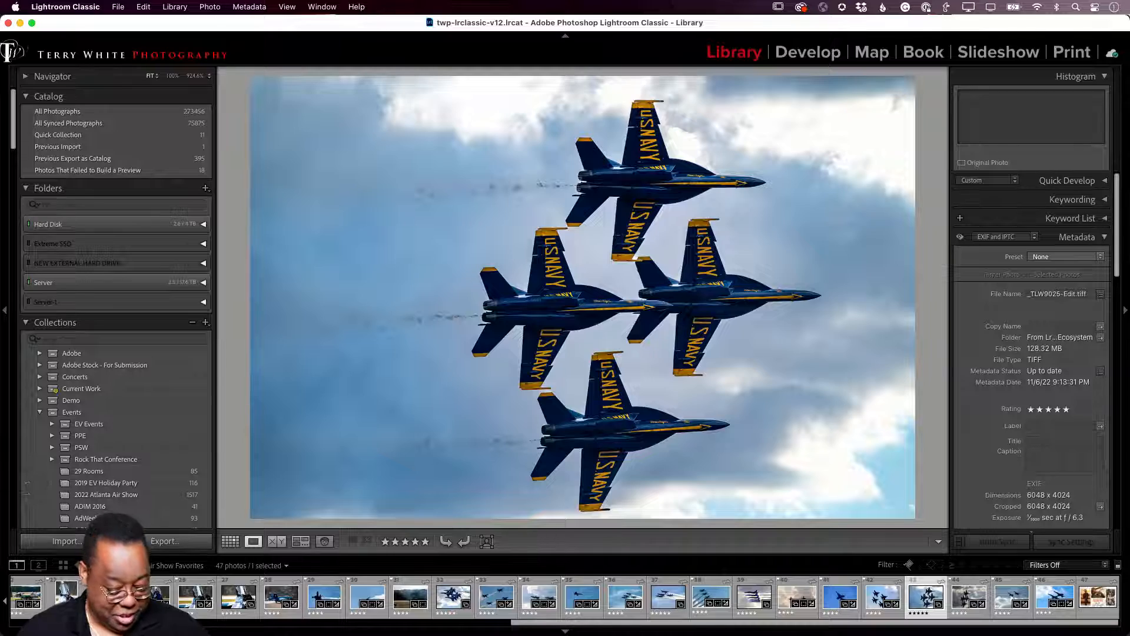
pyautogui.press('f')
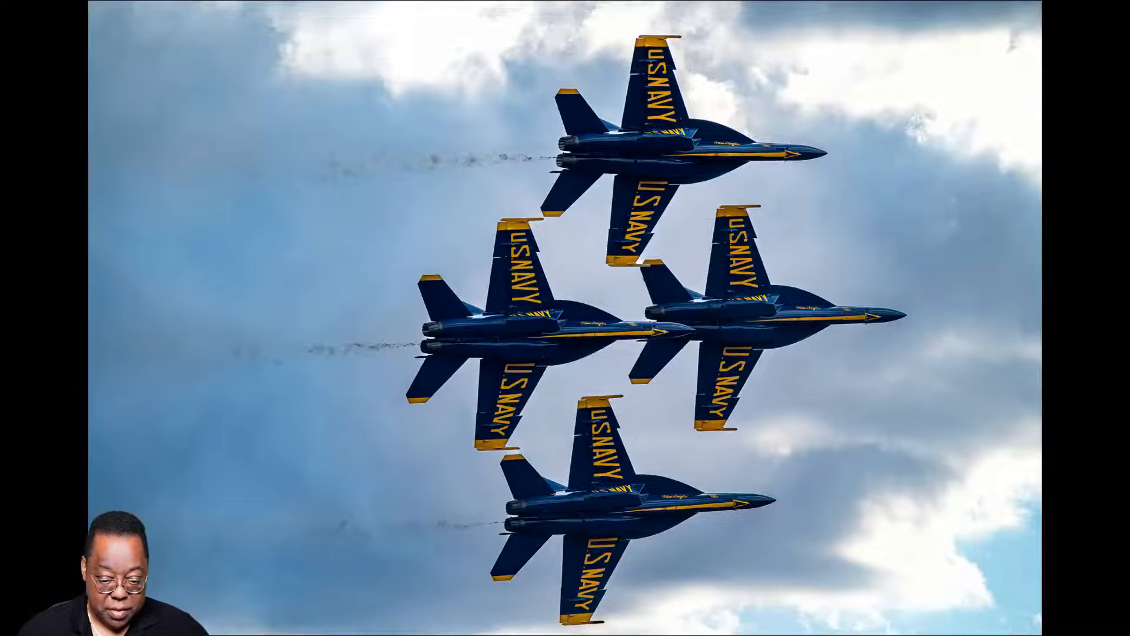
# Return to the grid, preview the selected four-jet formation photo full screen again, and exit back to the grid
pyautogui.press('g')
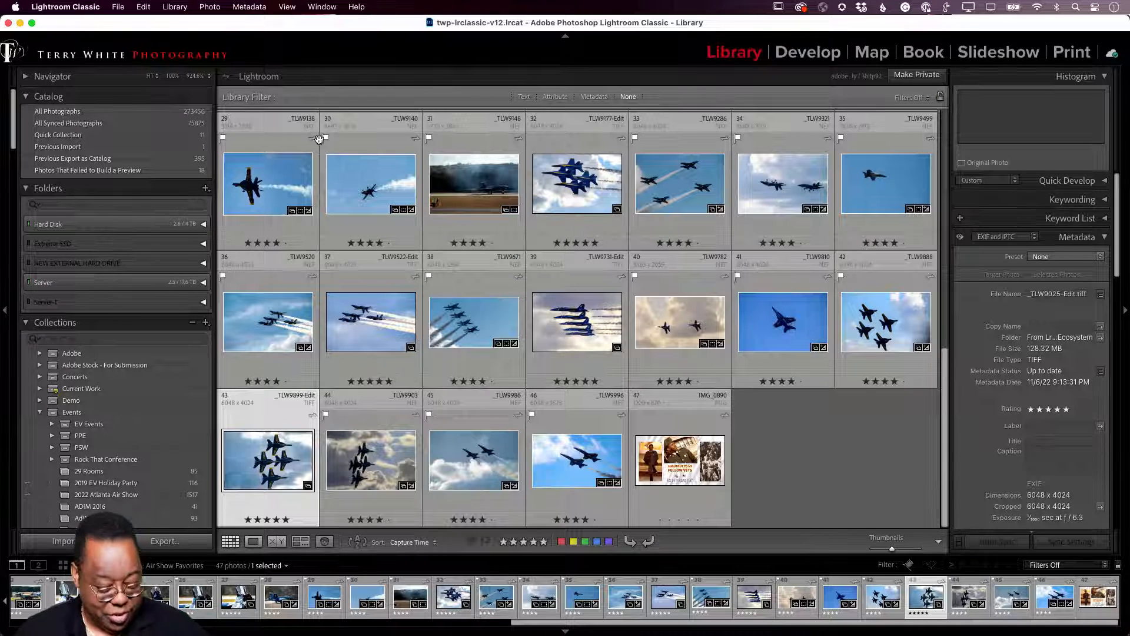
pyautogui.press('f')
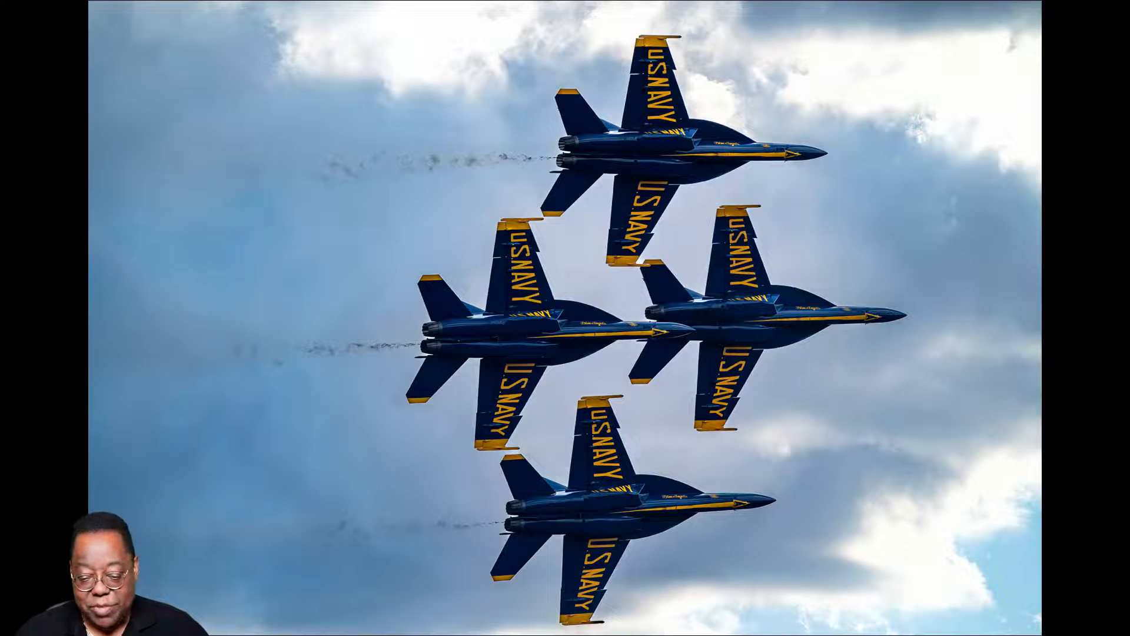
pyautogui.press('f')
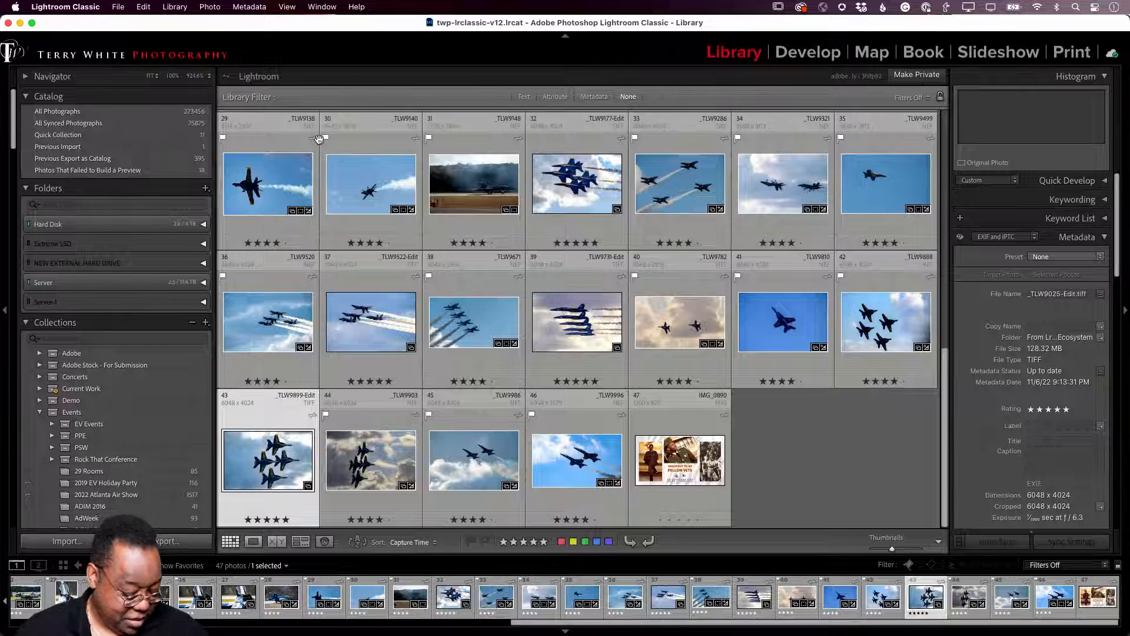
# Cycle the screen mode through Full Screen with Menubar, Full Screen and Normal, switch to Full Screen once more, and return to Normal
pyautogui.hotkey('shift', 'f')
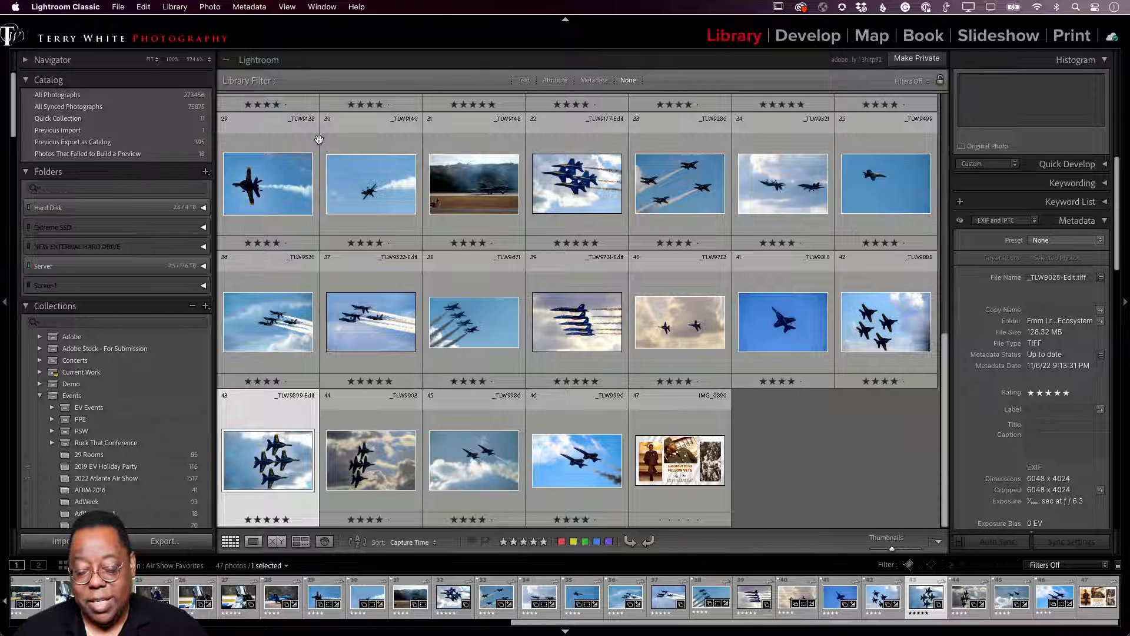
pyautogui.hotkey('shift', 'f')
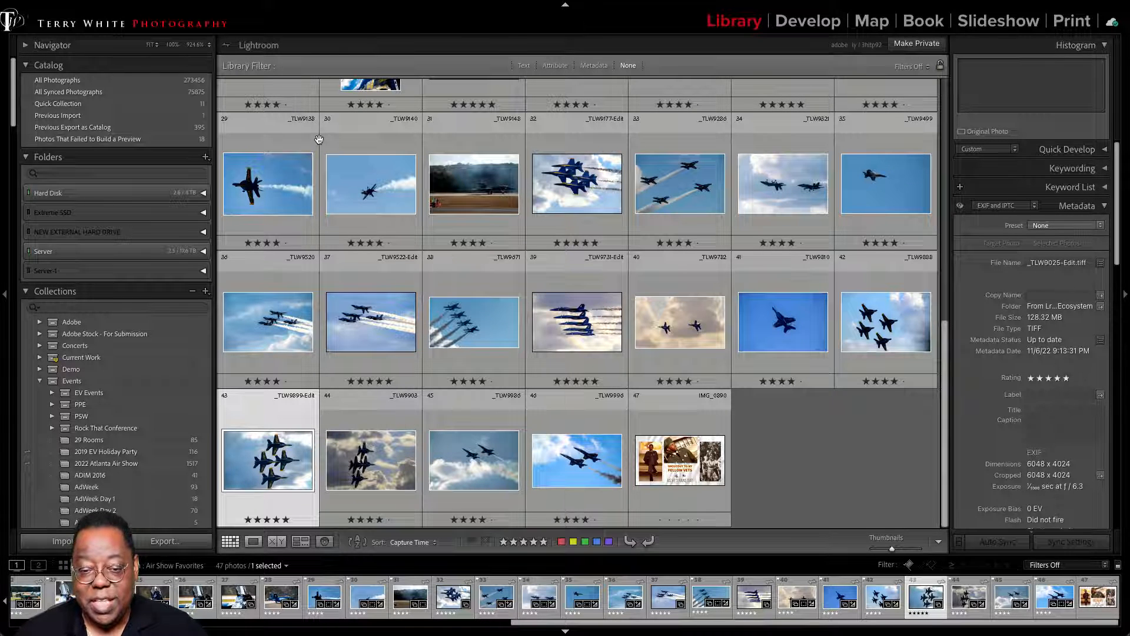
pyautogui.hotkey('shift', 'f')
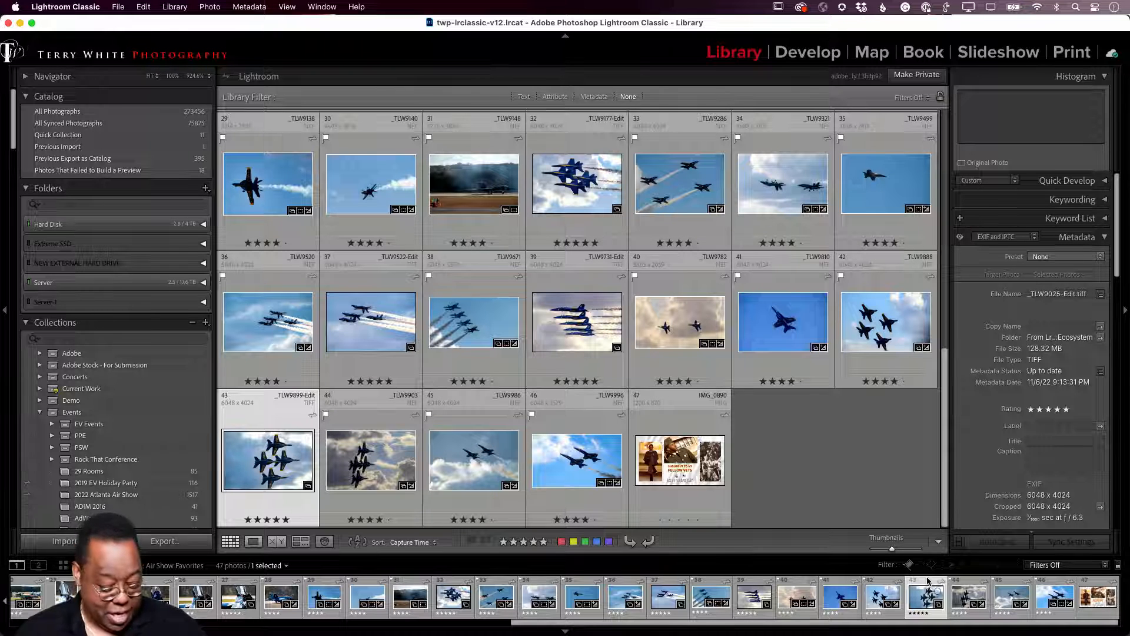
pyautogui.hotkey('shift', 'f')
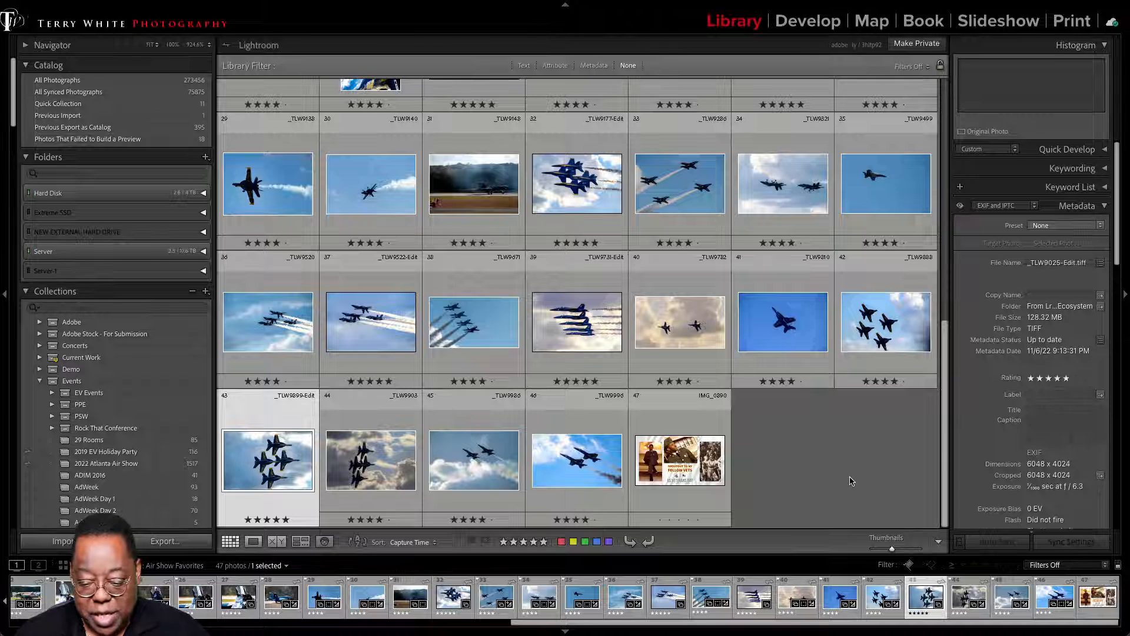
pyautogui.press('j')
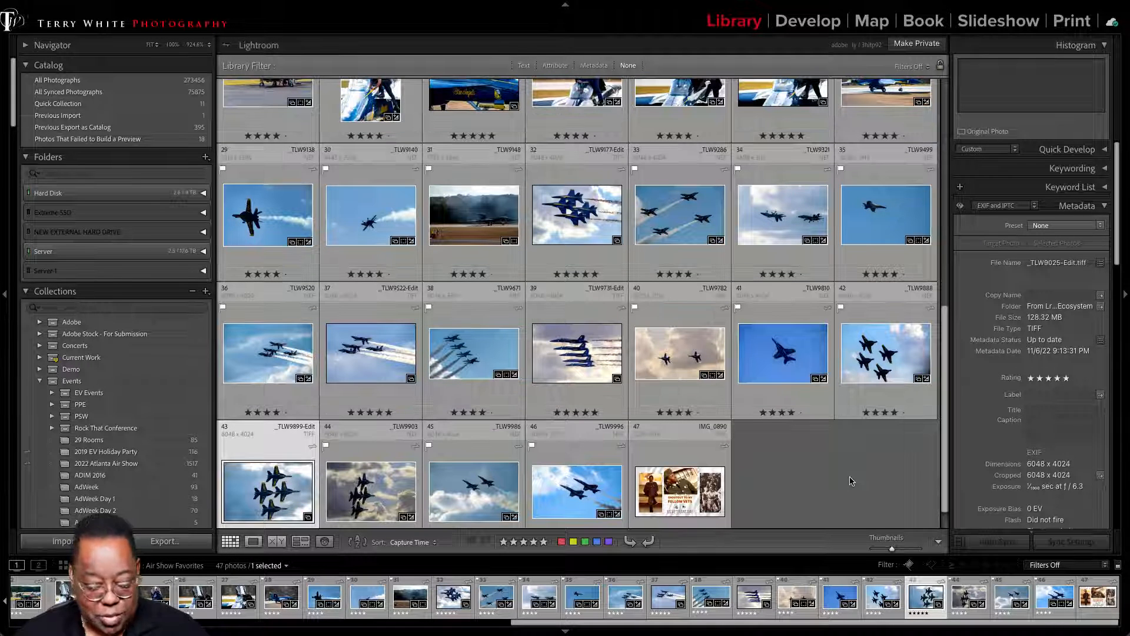
pyautogui.hotkey('shift', 'f')
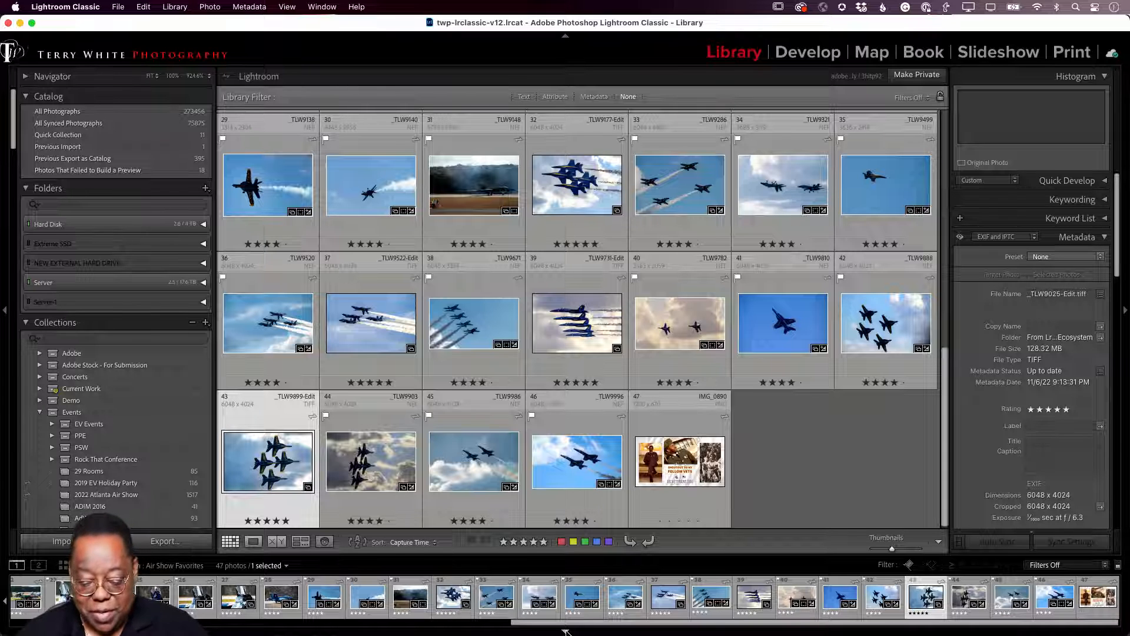
# Hide and restore the filmstrip twice, and hide and restore the module picker with the identity plate
pyautogui.click(565, 631)
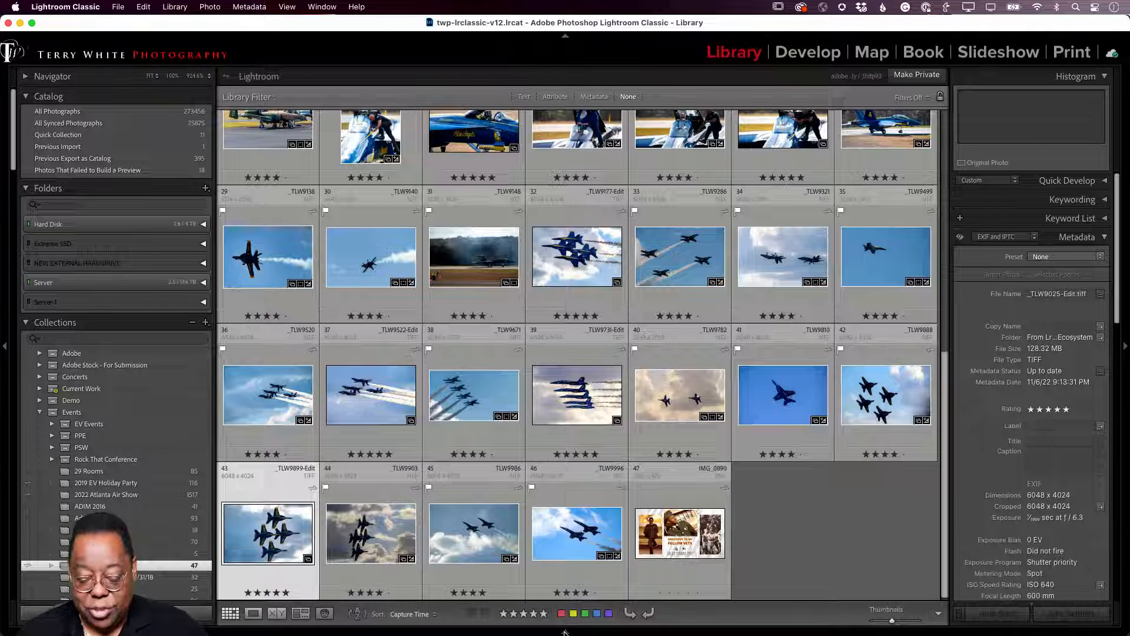
pyautogui.click(565, 631)
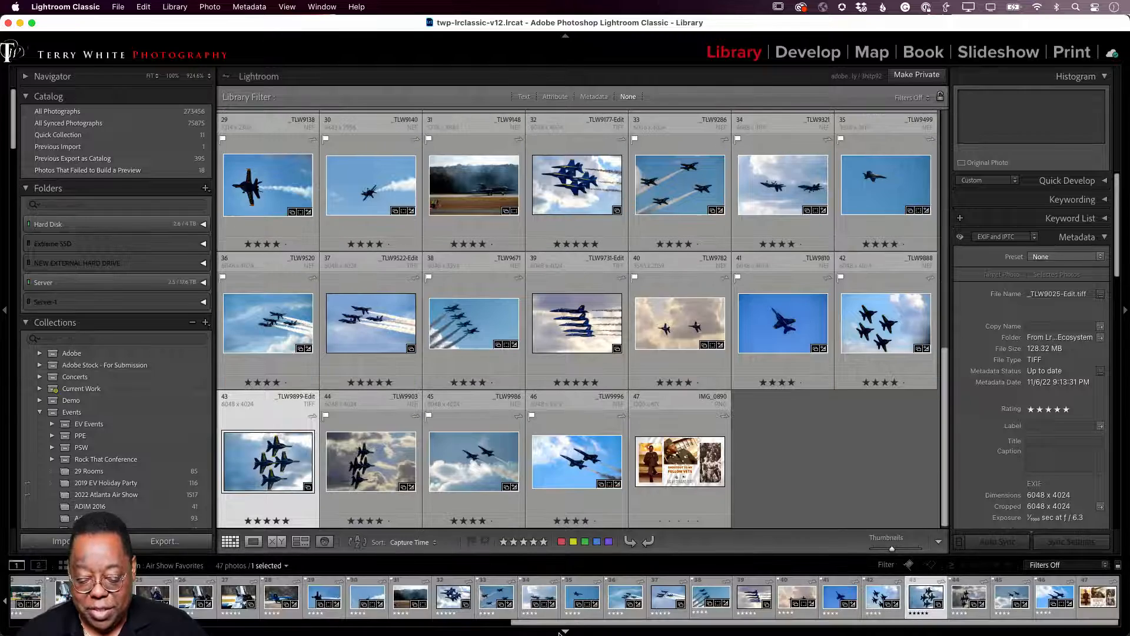
pyautogui.click(565, 631)
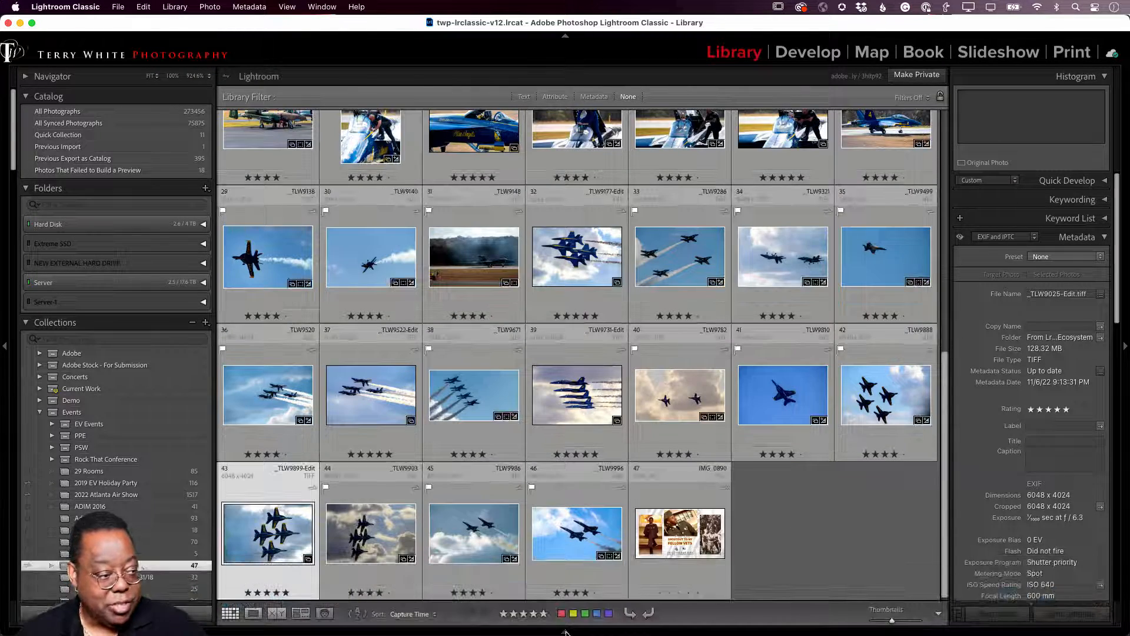
pyautogui.click(565, 631)
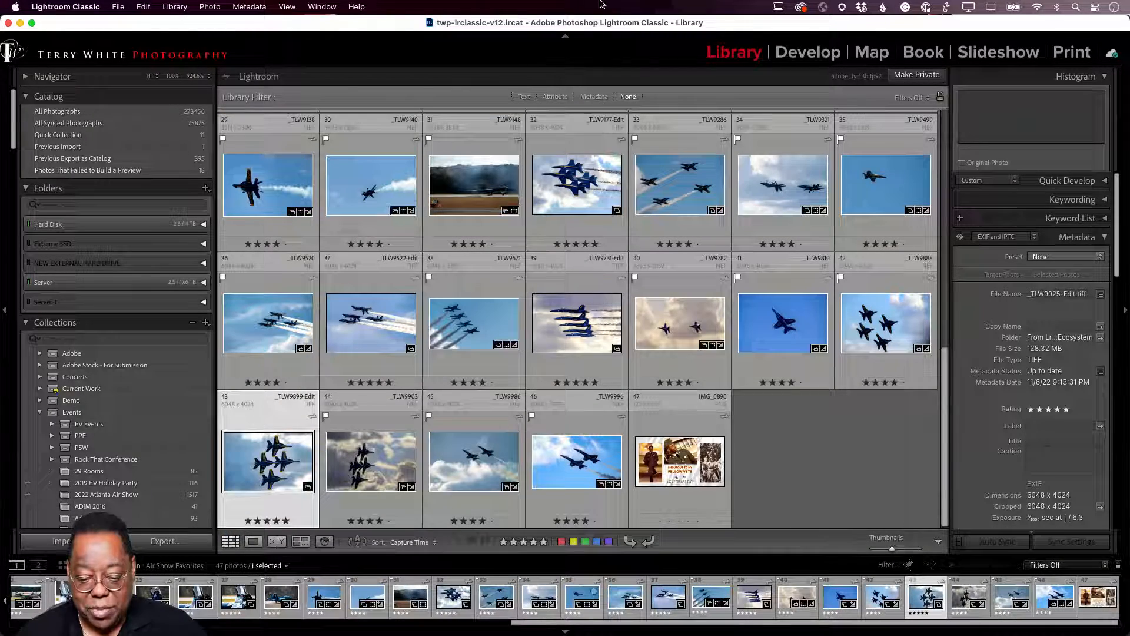
pyautogui.click(565, 36)
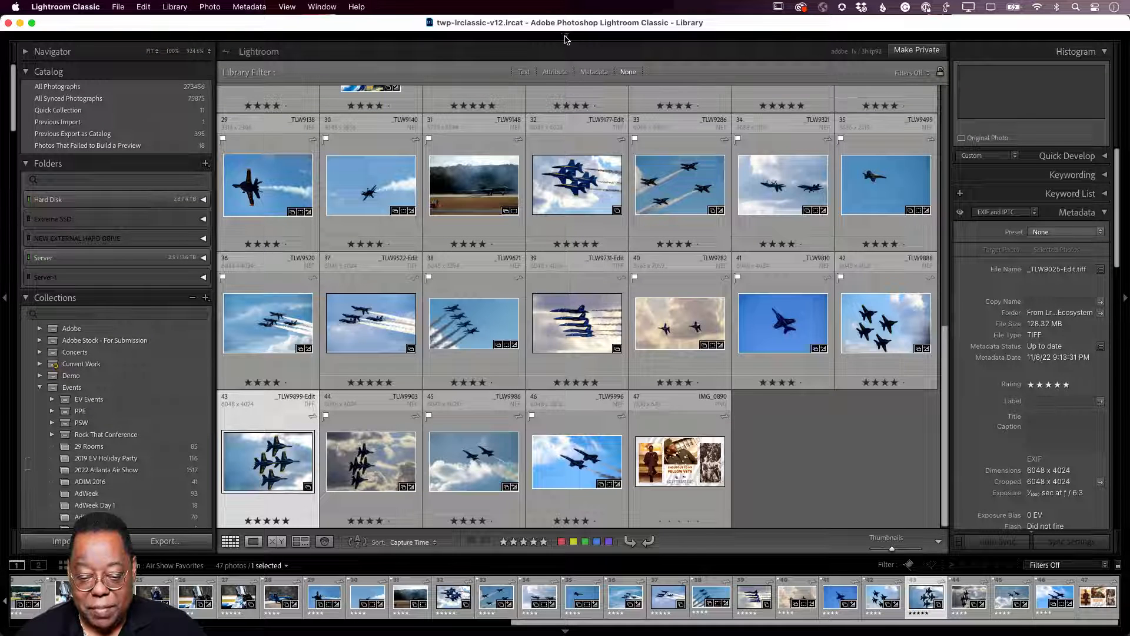
pyautogui.click(565, 36)
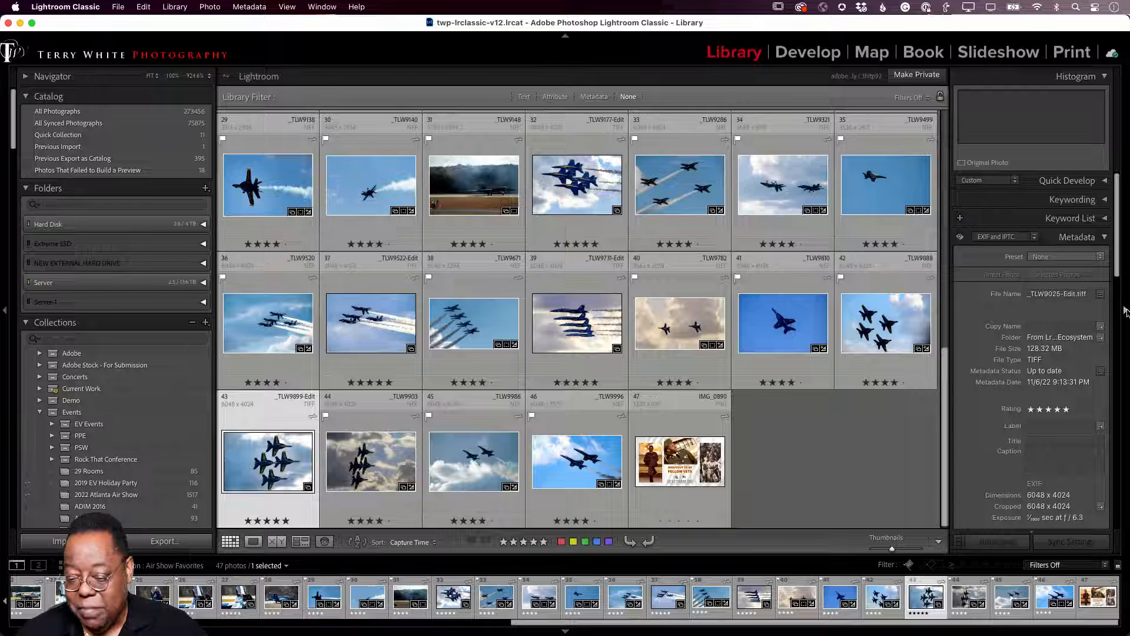
# Hide the panel group containing the Histogram, Quick Develop and Metadata so the grid gets more room
pyautogui.click(1125, 310)
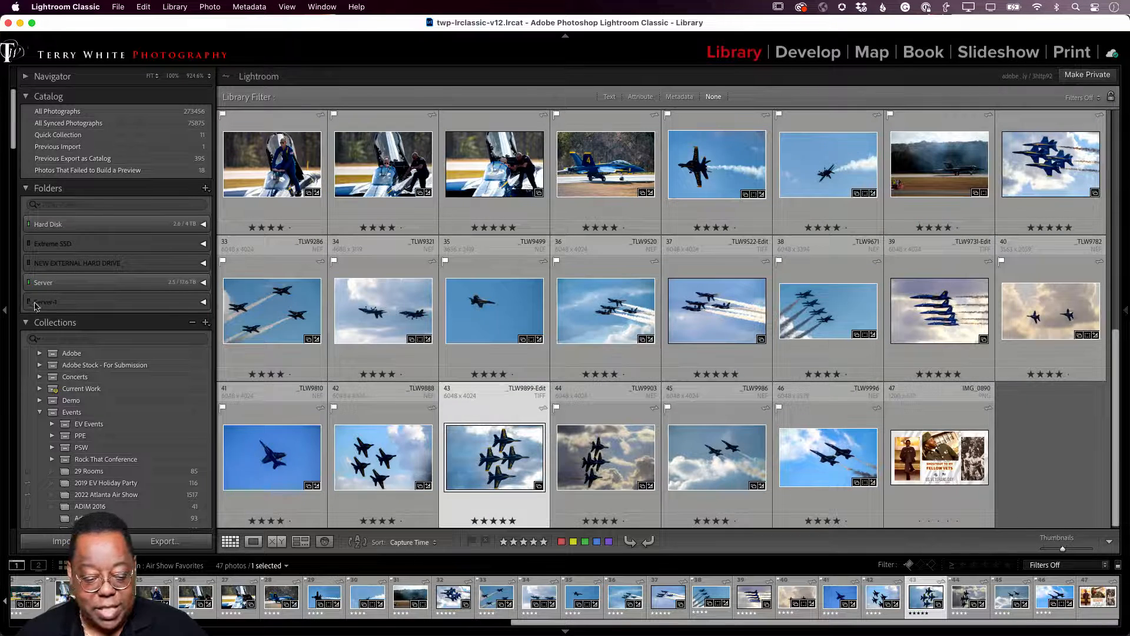
# Hide the left panel group and bring it back, and show the right panel group beside the photo grid
pyautogui.click(6, 312)
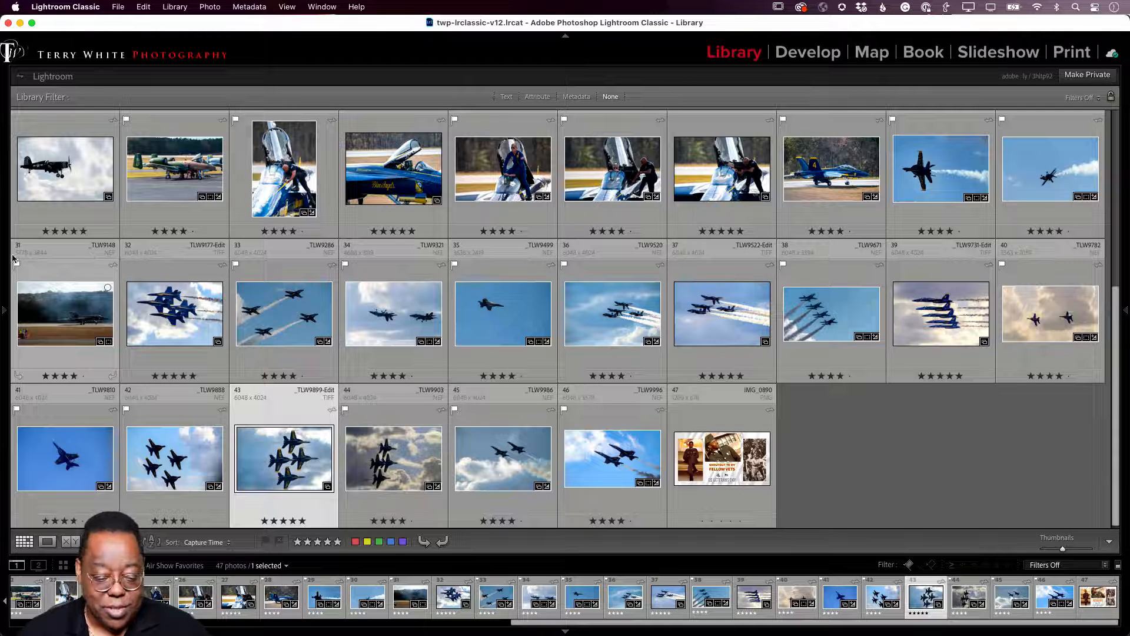
pyautogui.moveTo(3, 259)
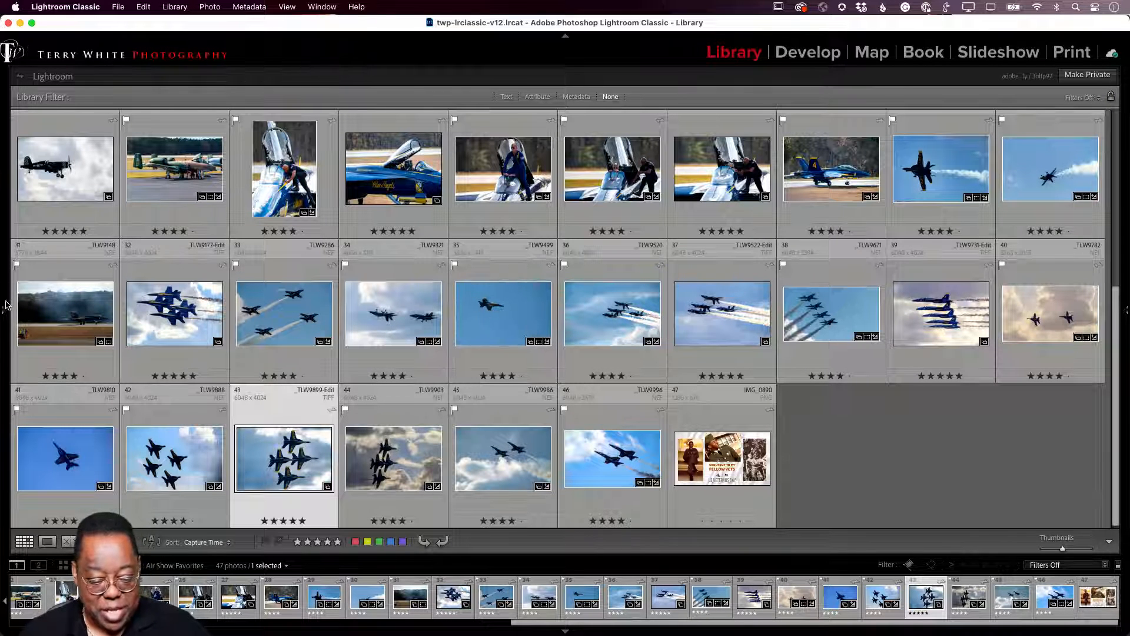
pyautogui.moveTo(7, 313)
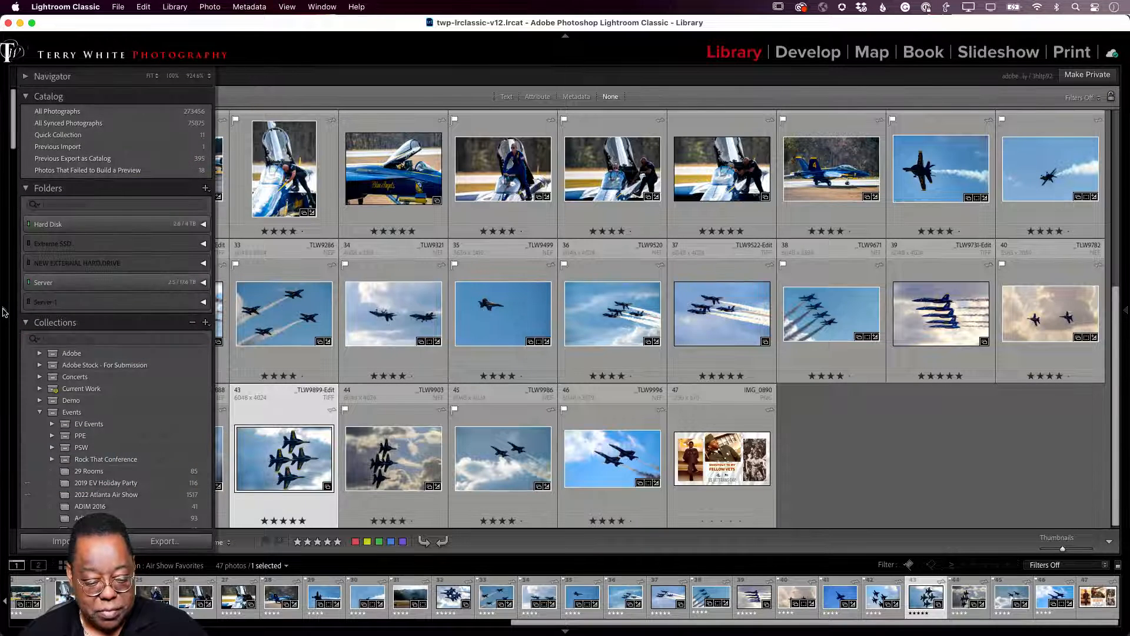
pyautogui.click(4, 310)
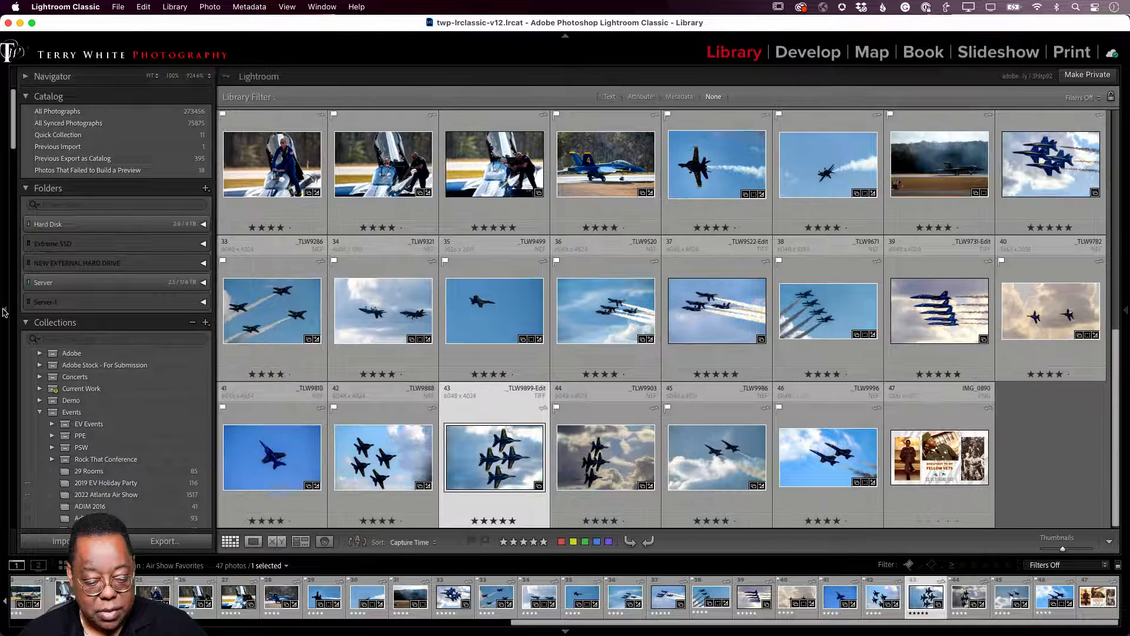
pyautogui.click(1125, 314)
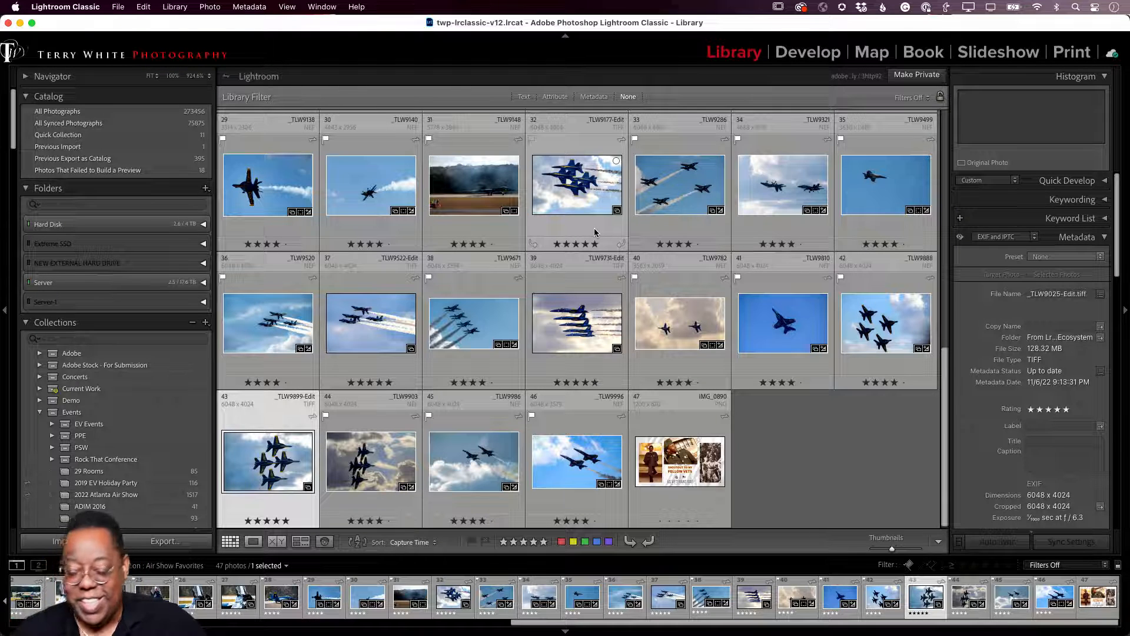
# Toggle both side panel groups off and back on together
pyautogui.press('Tab')
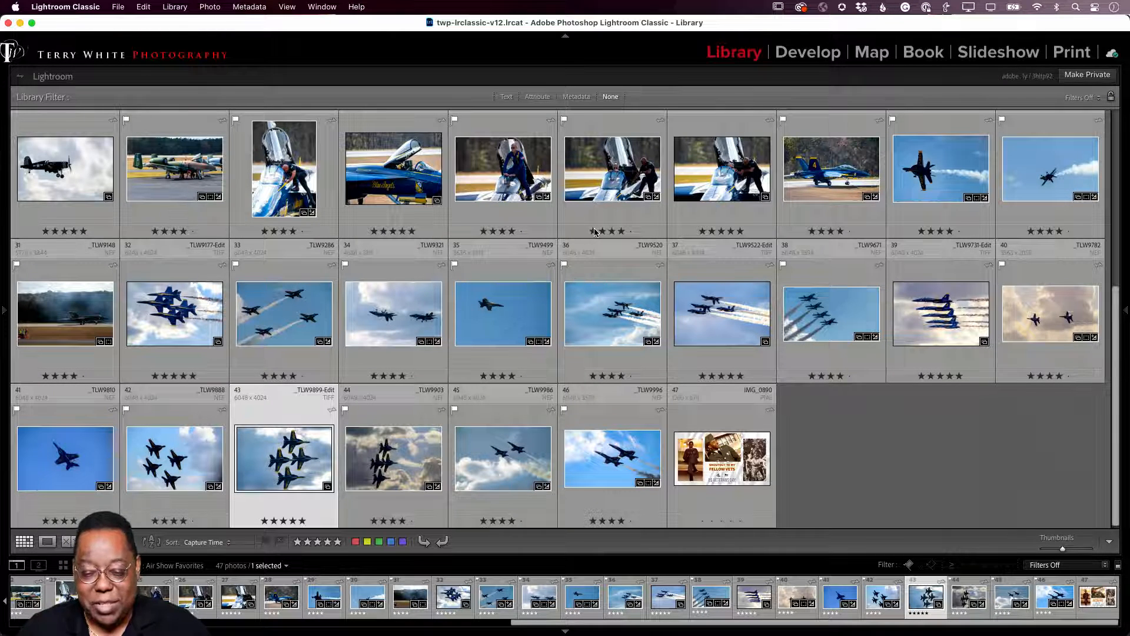
pyautogui.press('Tab')
pyautogui.press('Tab')
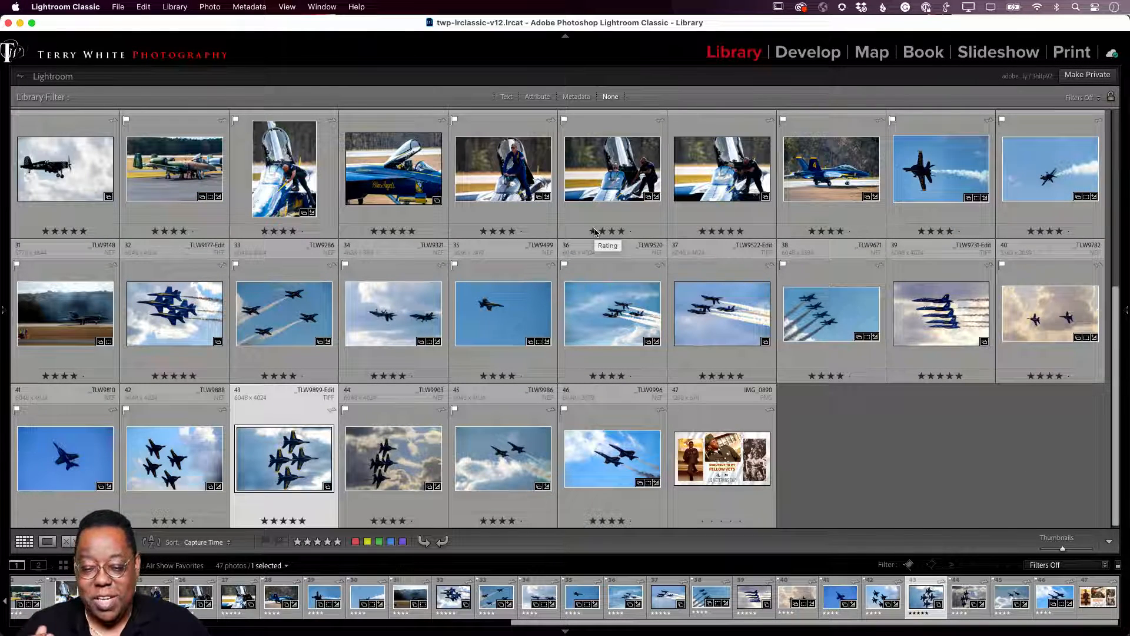
pyautogui.press('Tab')
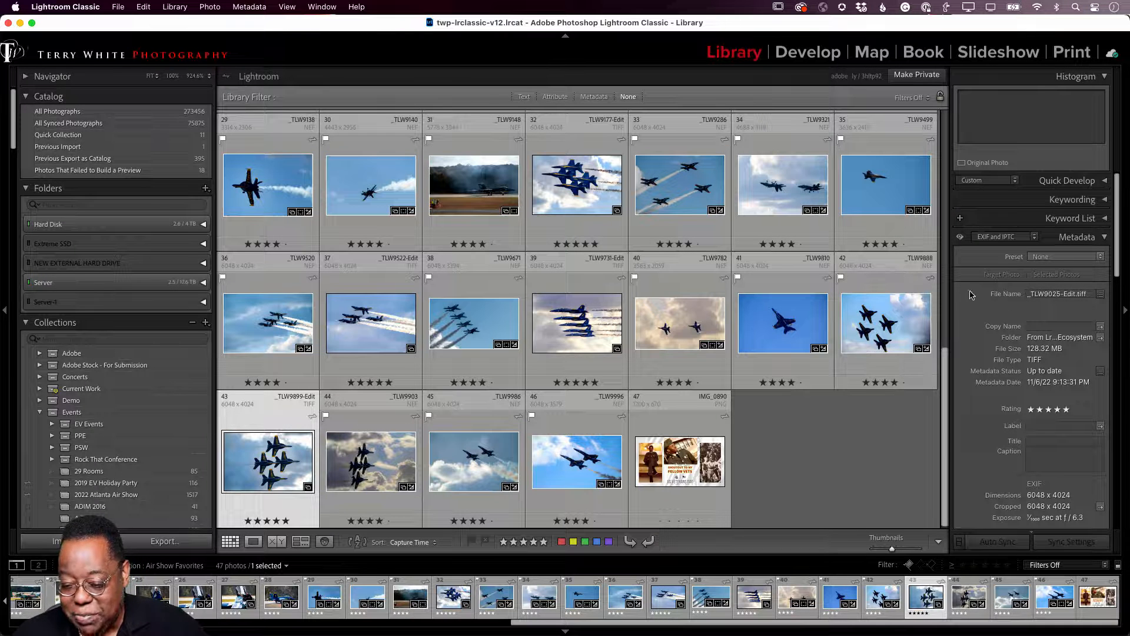
# Widen the right panel group to about half the window, and narrow it back to slightly wider than its original width
pyautogui.moveTo(951, 297); pyautogui.dragTo(890, 307)
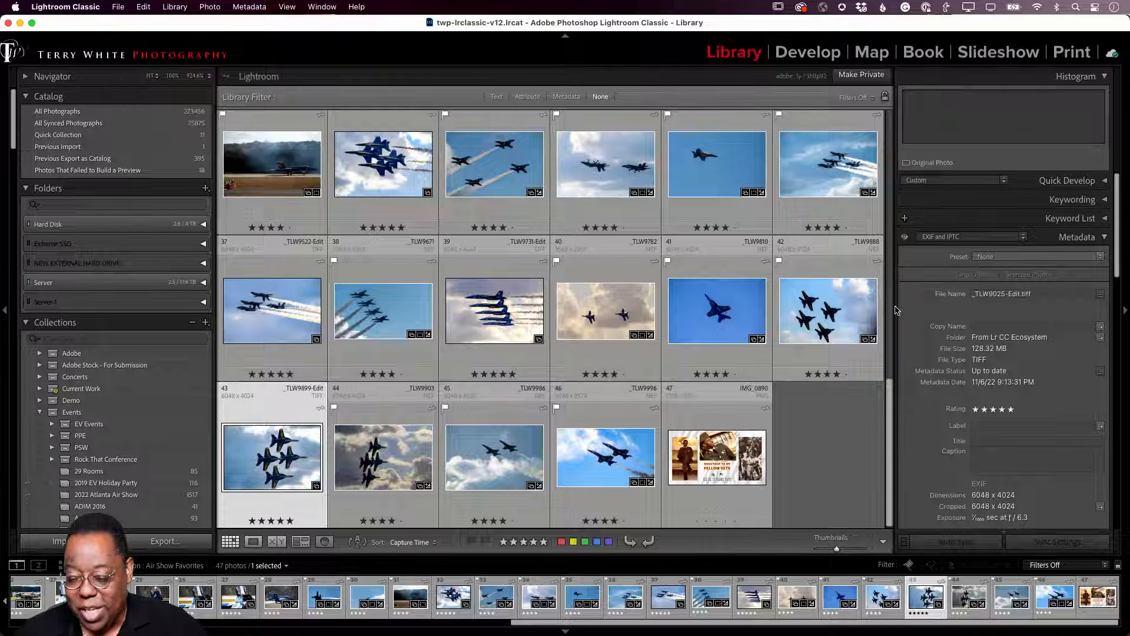
pyautogui.moveTo(895, 310)
pyautogui.mouseDown()
pyautogui.moveTo(985, 309)
pyautogui.moveTo(893, 310)
pyautogui.mouseUp()
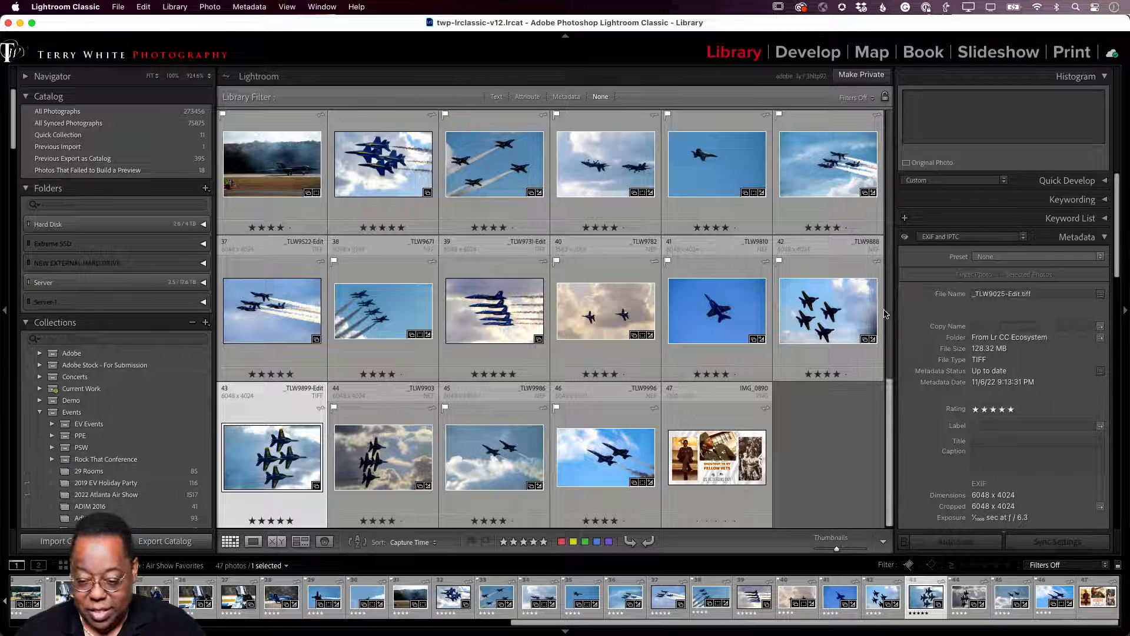
pyautogui.moveTo(894, 309); pyautogui.dragTo(555, 293)
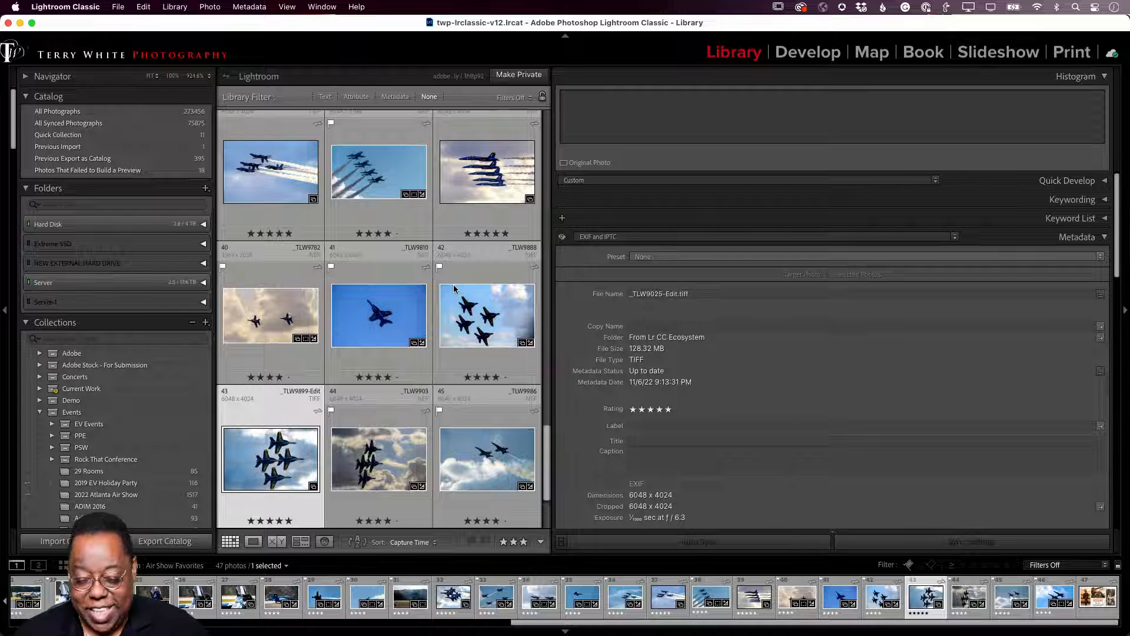
pyautogui.moveTo(555, 290)
pyautogui.mouseDown()
pyautogui.moveTo(954, 306)
pyautogui.moveTo(717, 312)
pyautogui.moveTo(799, 319)
pyautogui.moveTo(555, 303)
pyautogui.mouseUp()
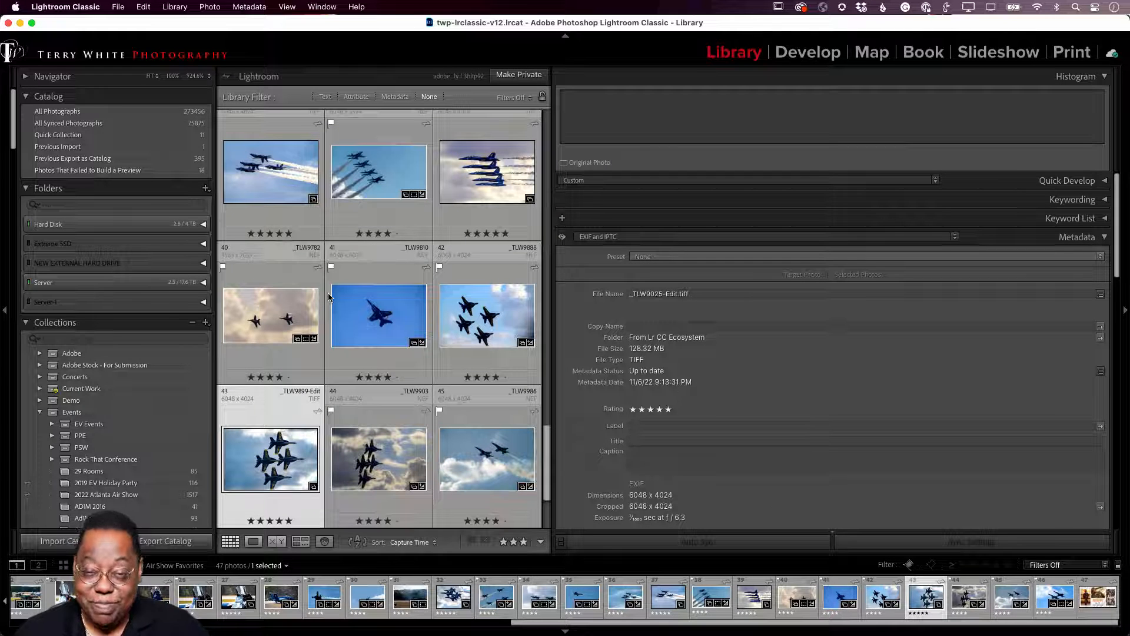
pyautogui.moveTo(555, 318); pyautogui.dragTo(931, 348)
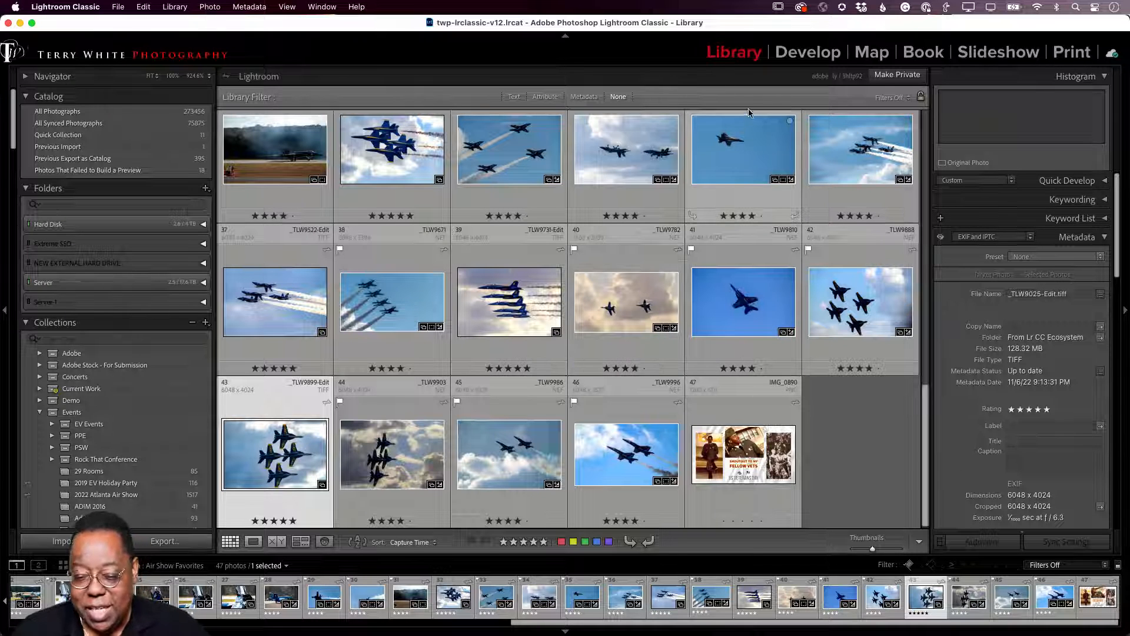
# Enable "Swap only Develop Left and Right Panel groups" in the Interface preferences and close the preferences
pyautogui.click(792, 55)
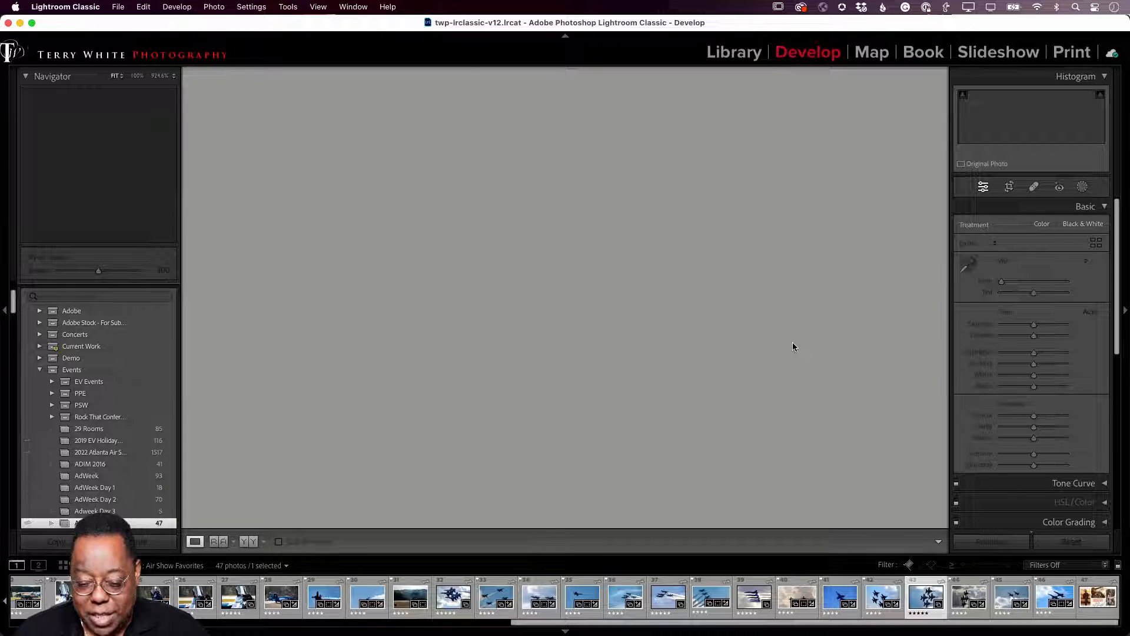
pyautogui.click(730, 54)
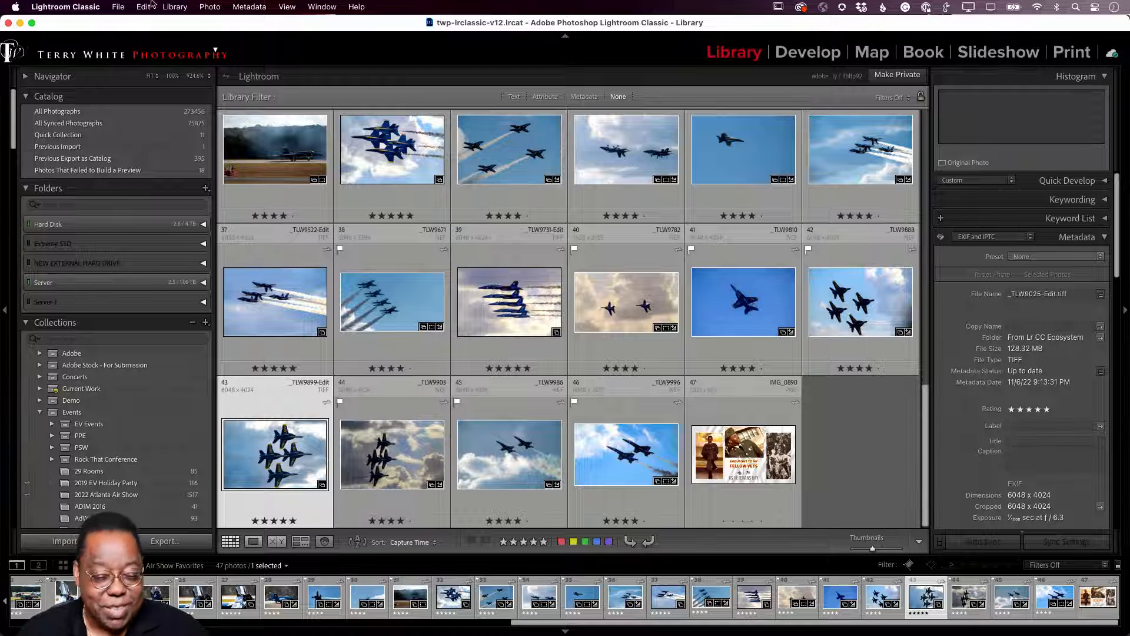
pyautogui.click(66, 7)
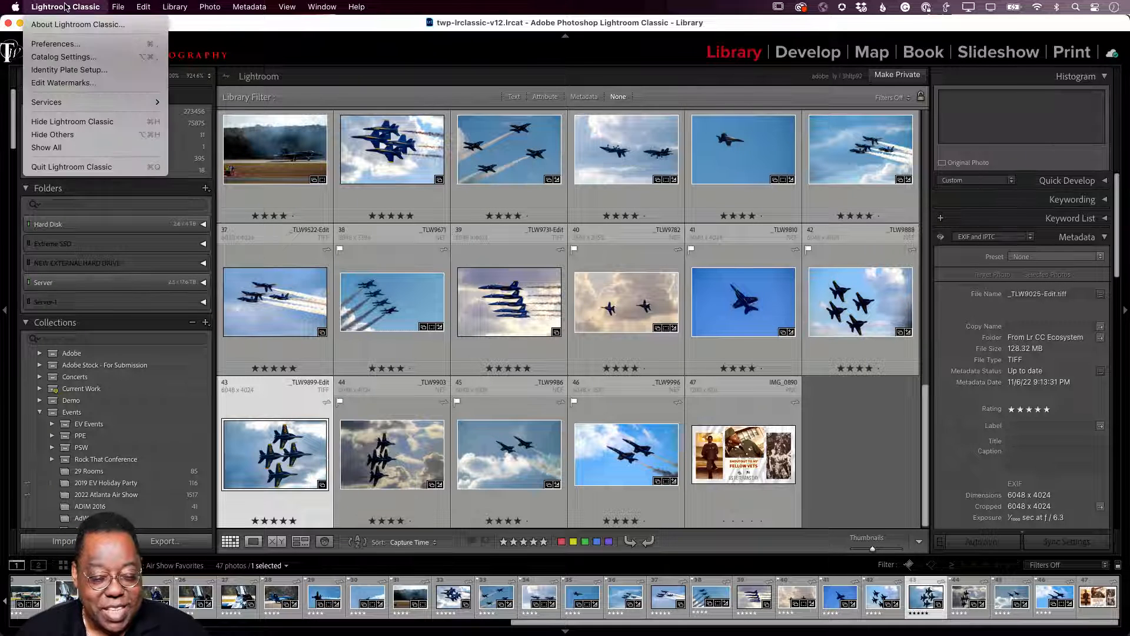
pyautogui.click(67, 44)
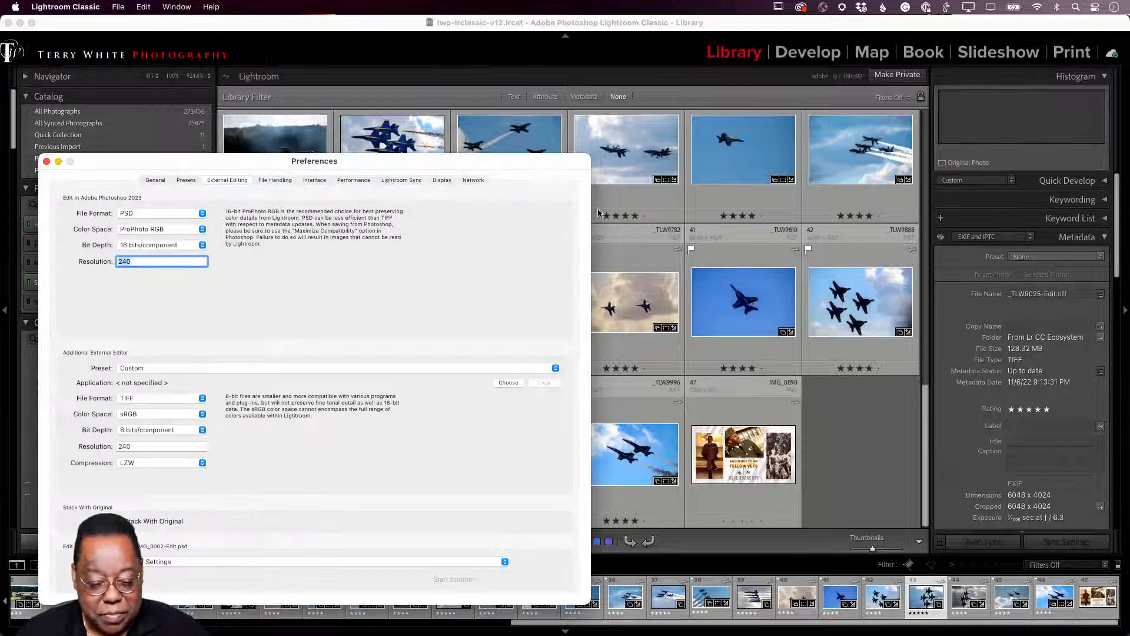
pyautogui.moveTo(465, 167); pyautogui.dragTo(836, 61)
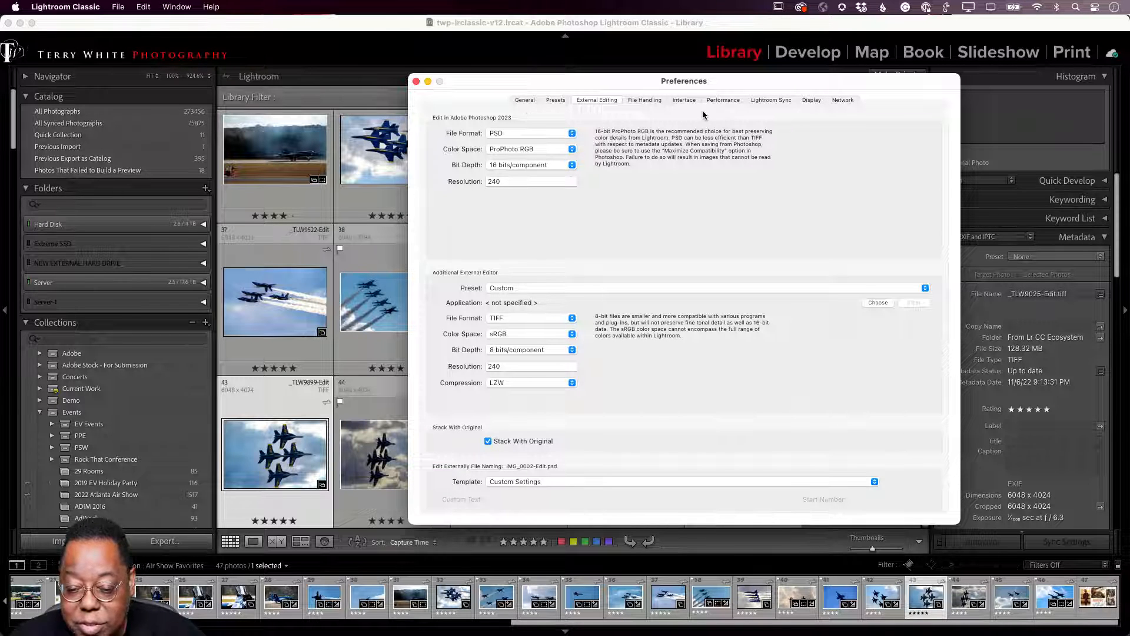
pyautogui.click(687, 100)
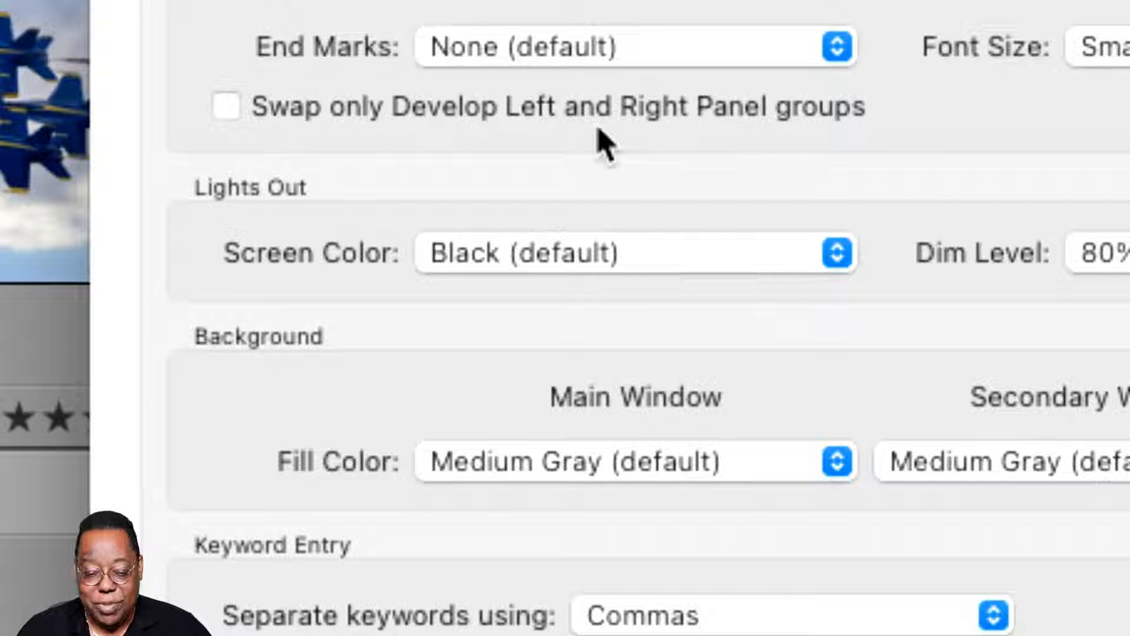
pyautogui.moveTo(600, 141)
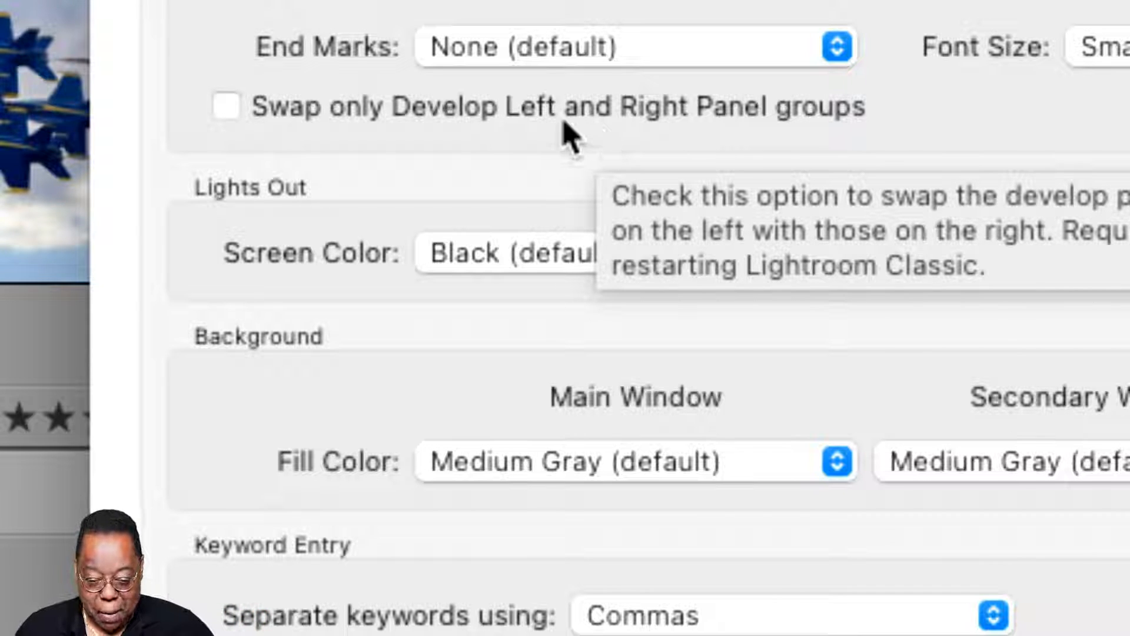
pyautogui.click(229, 108)
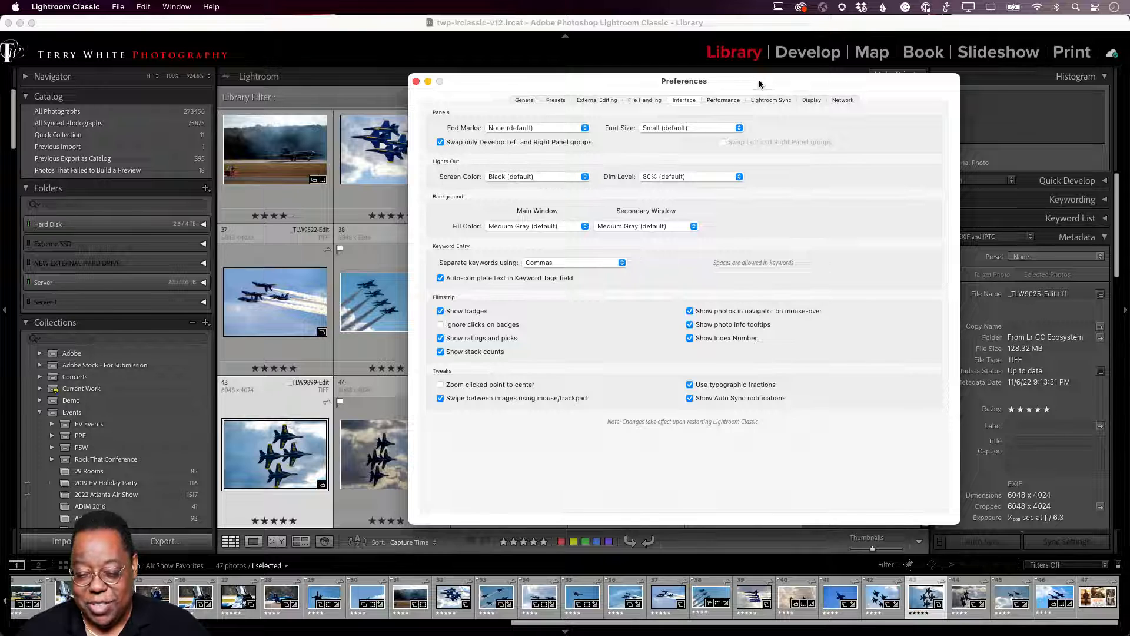
pyautogui.click(416, 81)
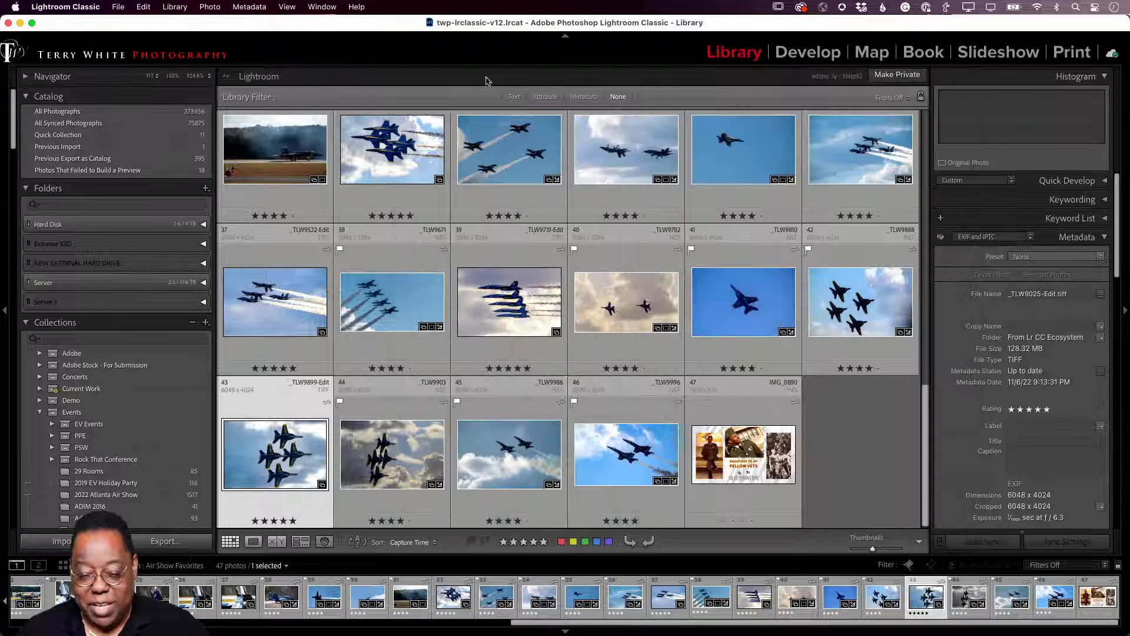
# In the Interface preferences, disable the Develop-only panel swap and toggle "Swap Left and Right Panel groups" on and off
pyautogui.click(803, 56)
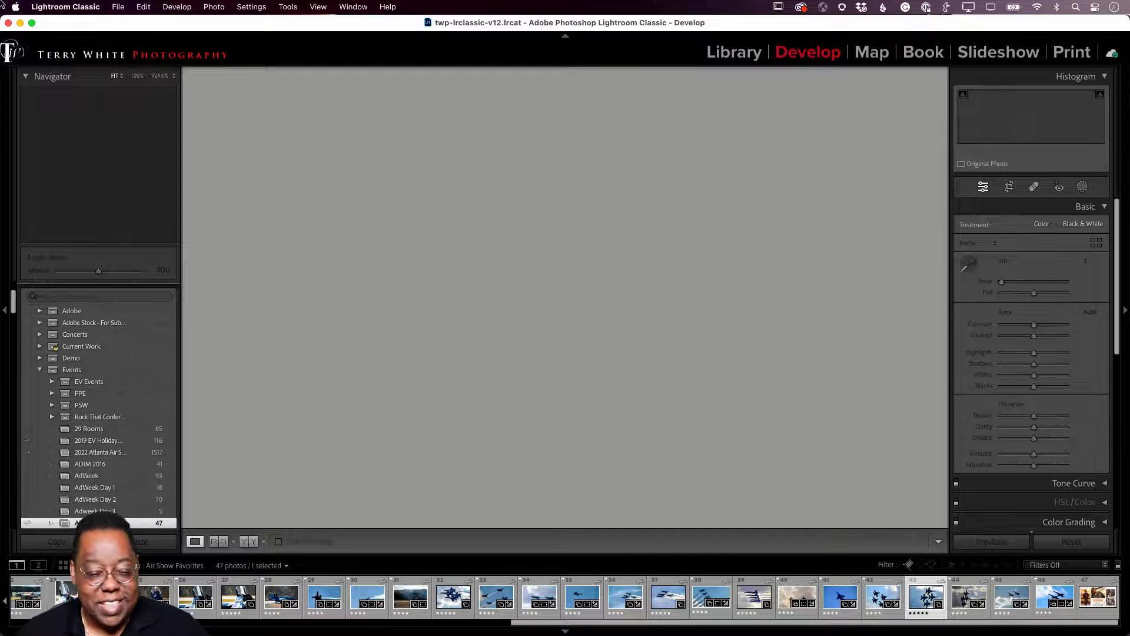
pyautogui.click(93, 7)
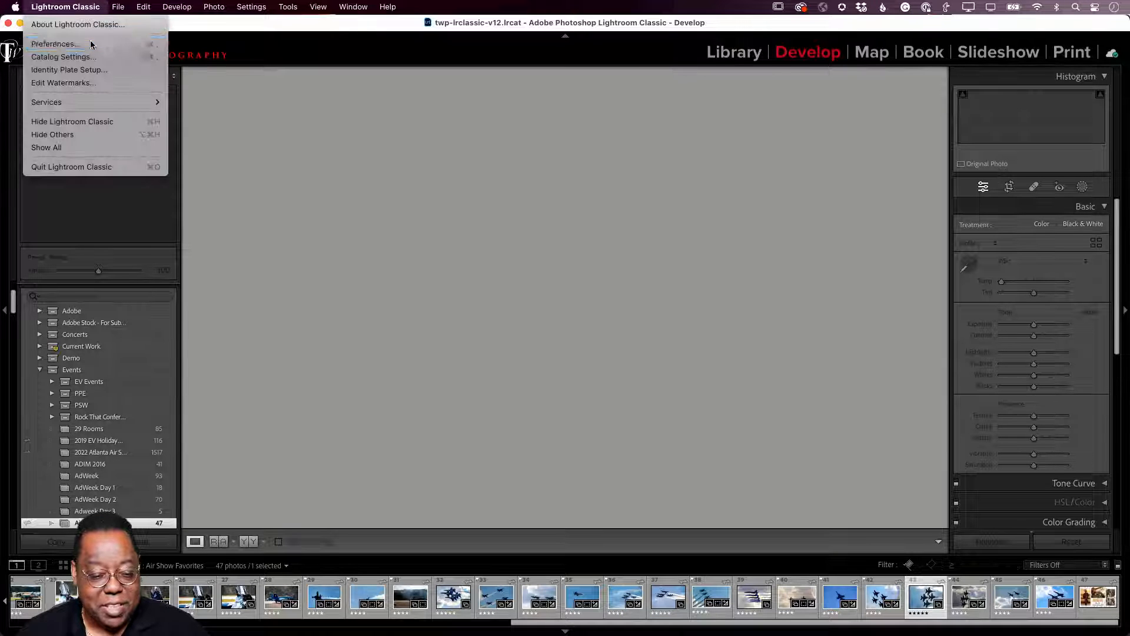
pyautogui.click(56, 44)
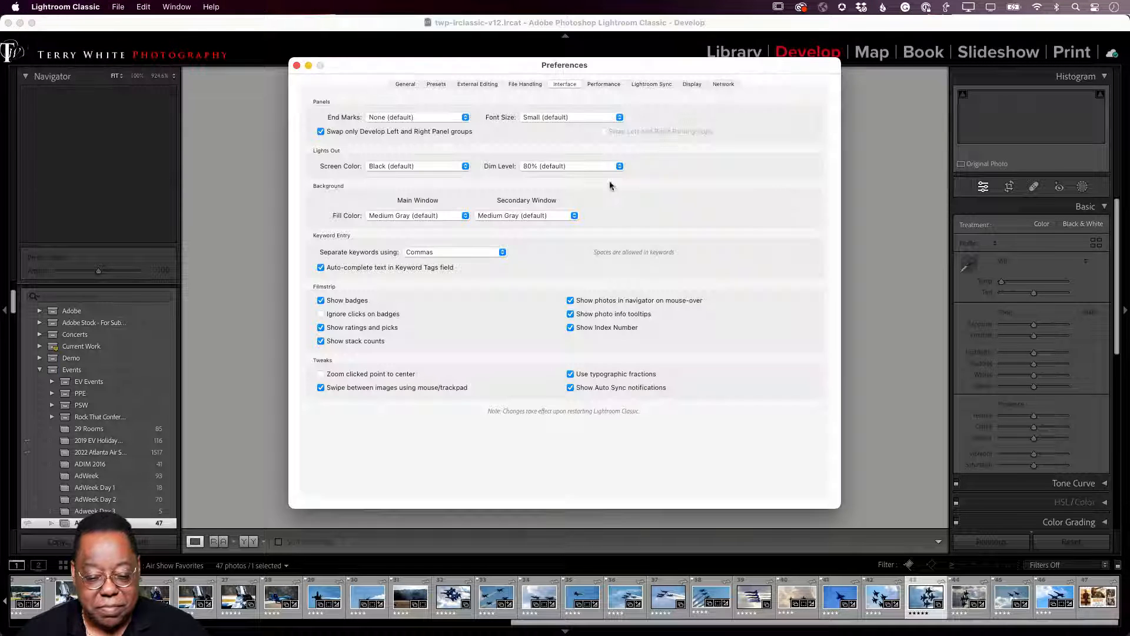
pyautogui.click(337, 136)
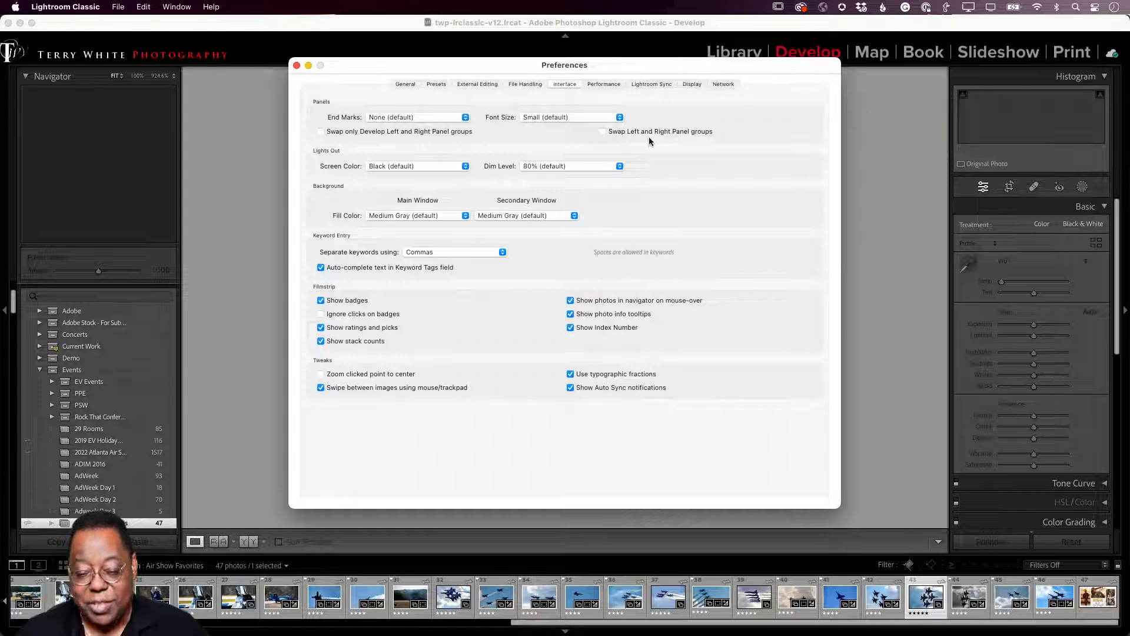
pyautogui.click(605, 132)
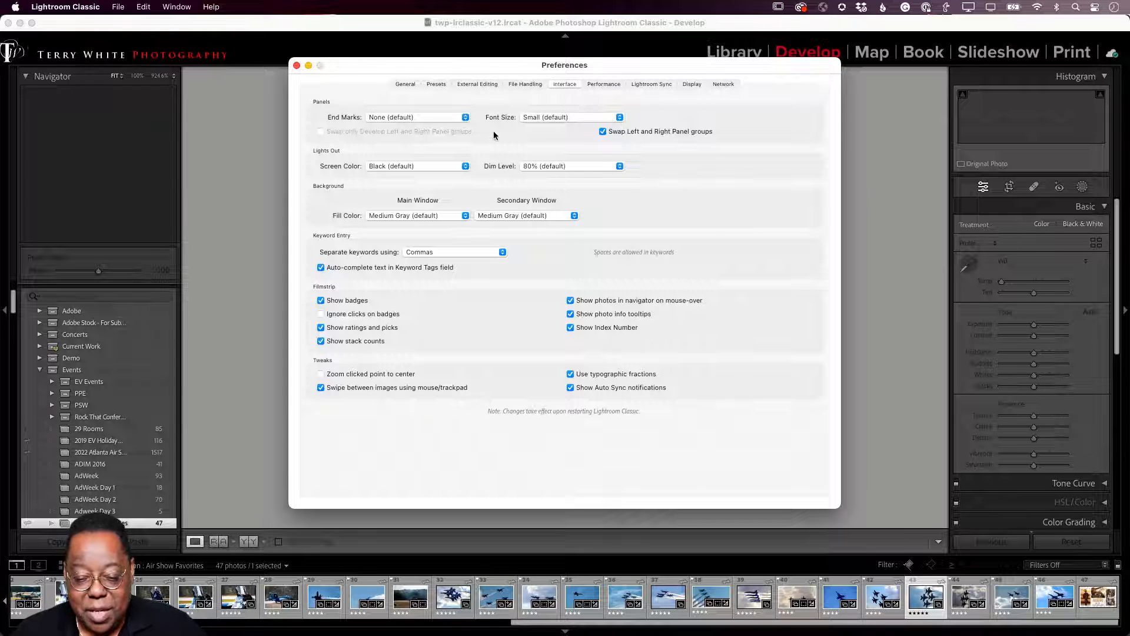
pyautogui.click(602, 132)
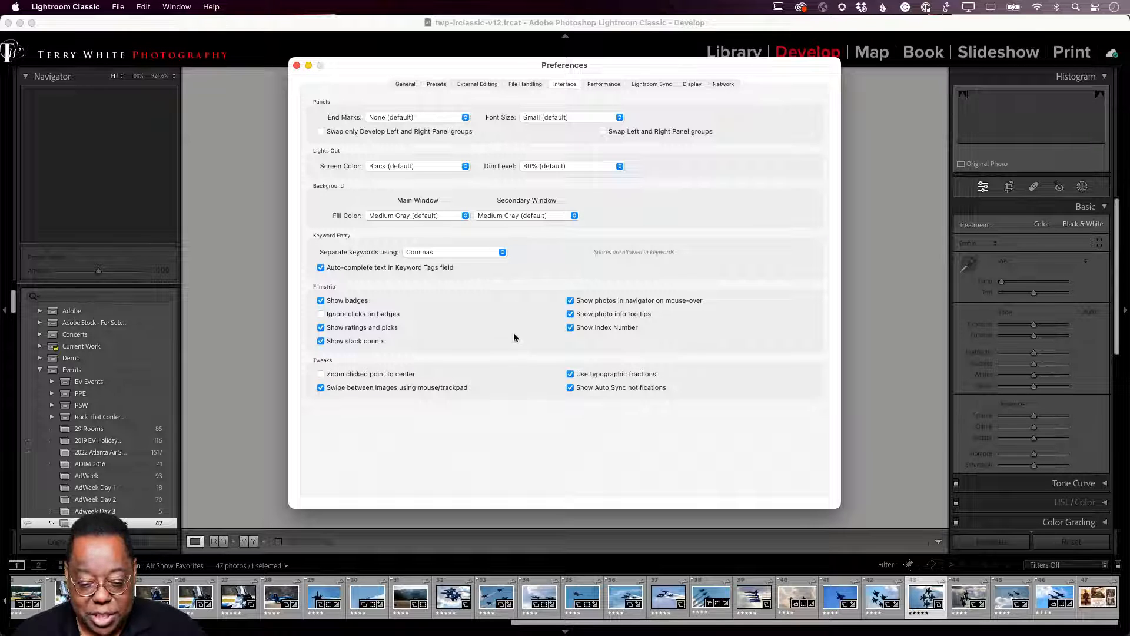
# In the External Editing preferences, switch the Photoshop file format to TIFF and back to PSD, and close the preferences
pyautogui.click(462, 87)
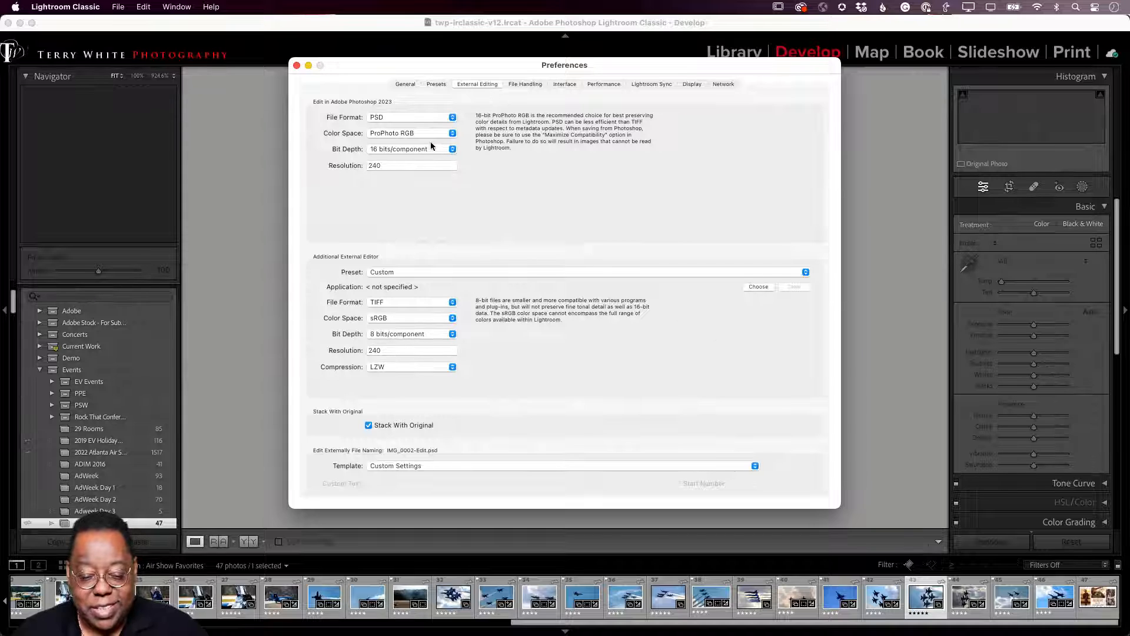
pyautogui.click(406, 117)
pyautogui.click(408, 107)
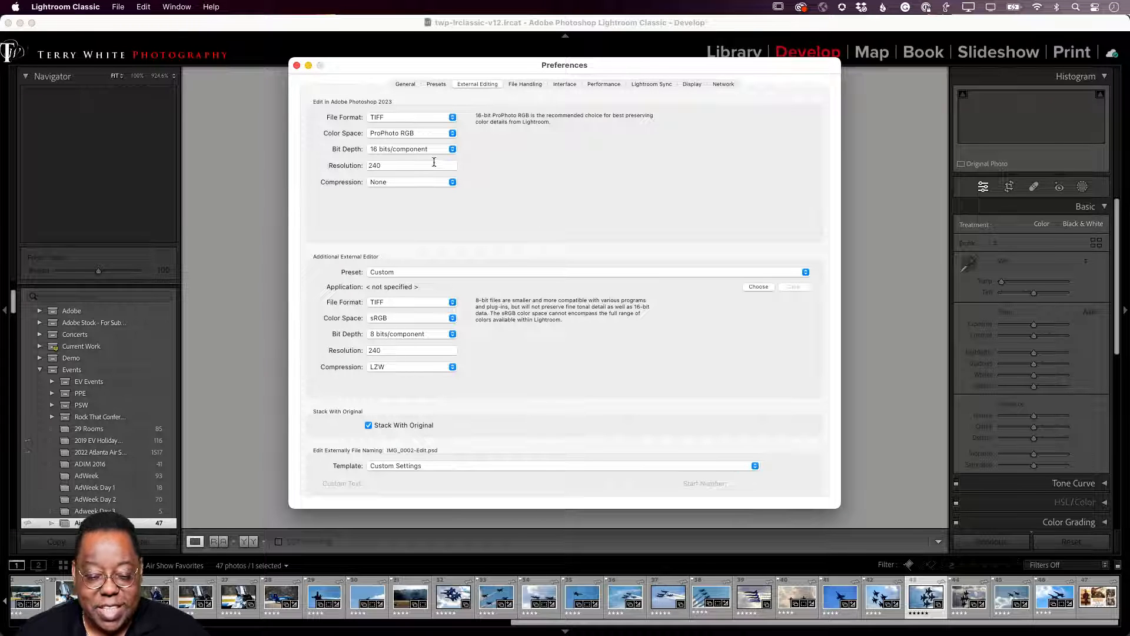
pyautogui.click(400, 119)
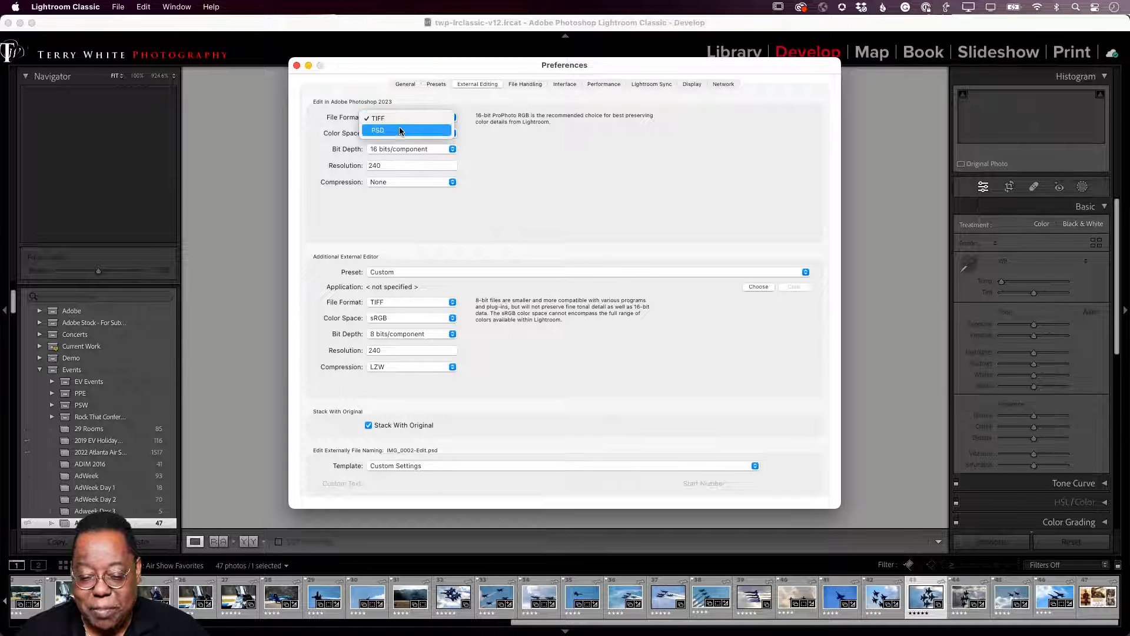
pyautogui.click(399, 130)
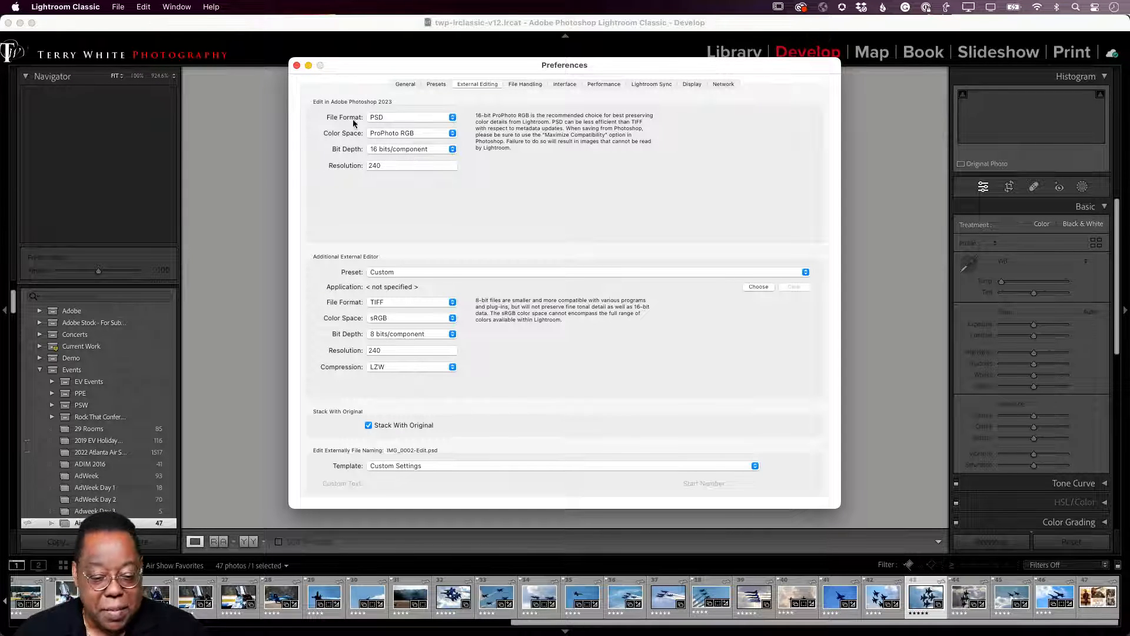
pyautogui.click(296, 65)
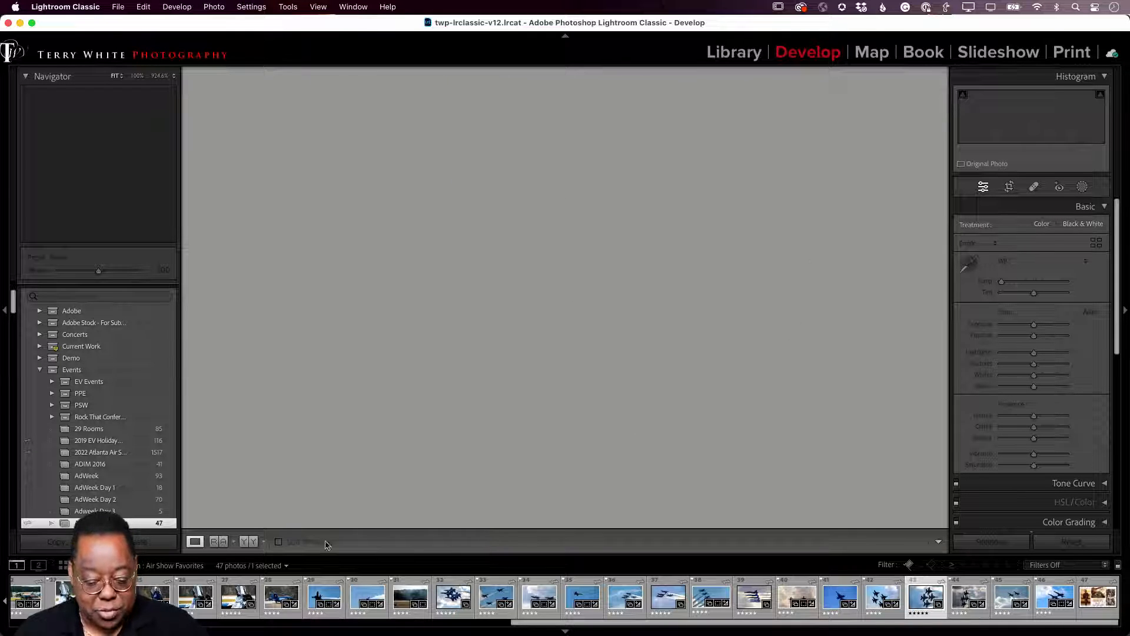
# Select photo 29, the single jet trailing smoke, and return to the Library grid view
pyautogui.click(324, 596)
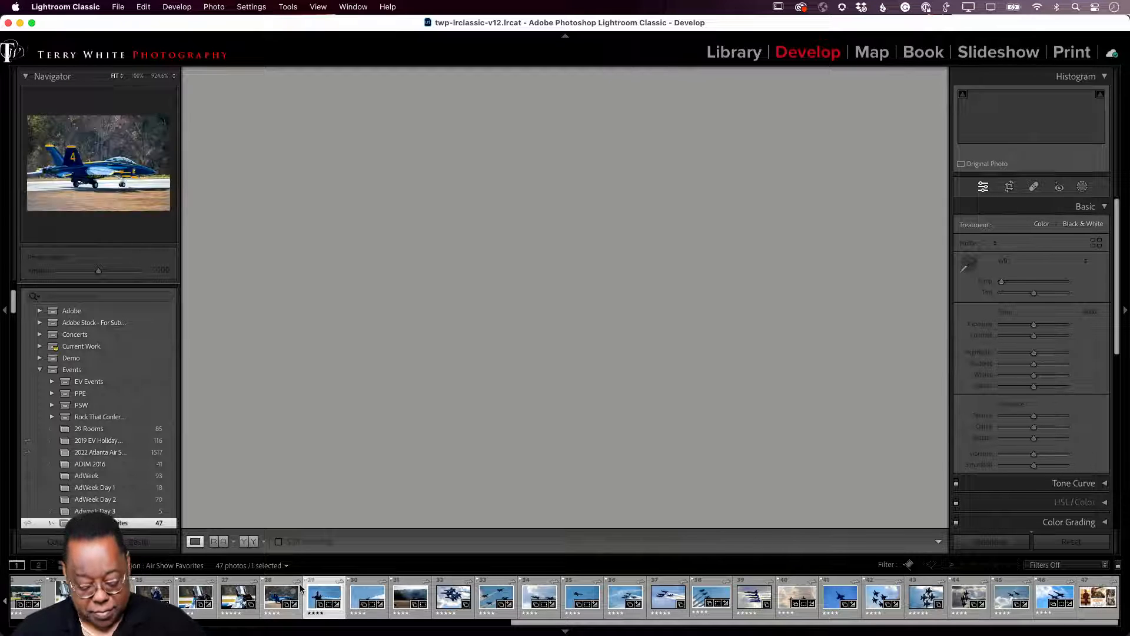
pyautogui.press('g')
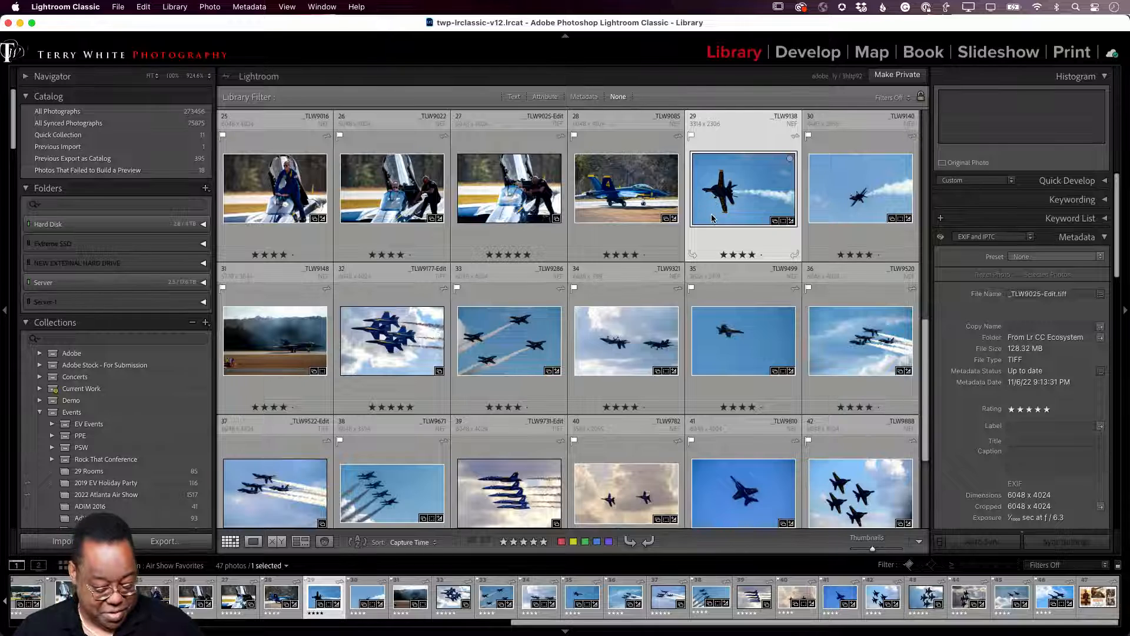
# Switch to the Develop module and step back and forth between photos 28, 29 and 30
pyautogui.press('d')
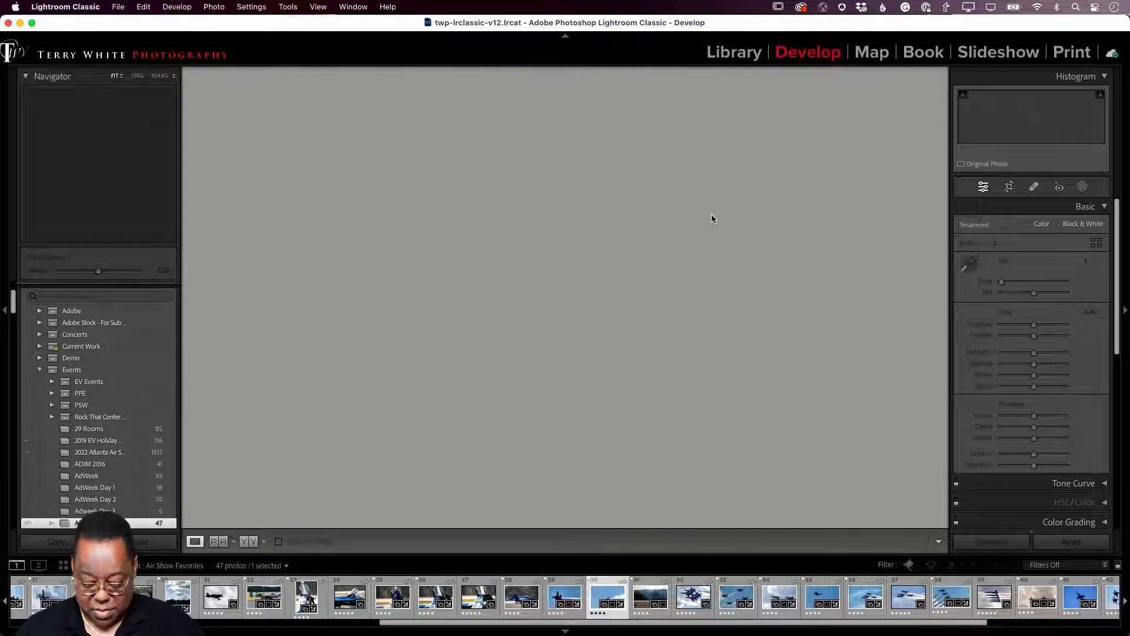
pyautogui.press('Left')
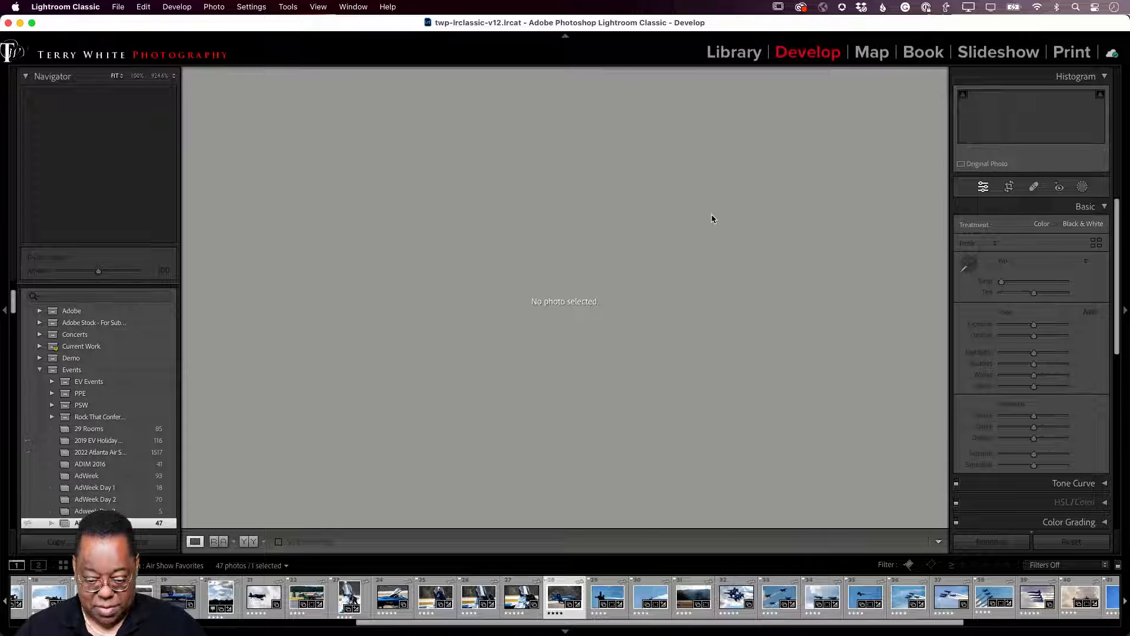
pyautogui.press('Right')
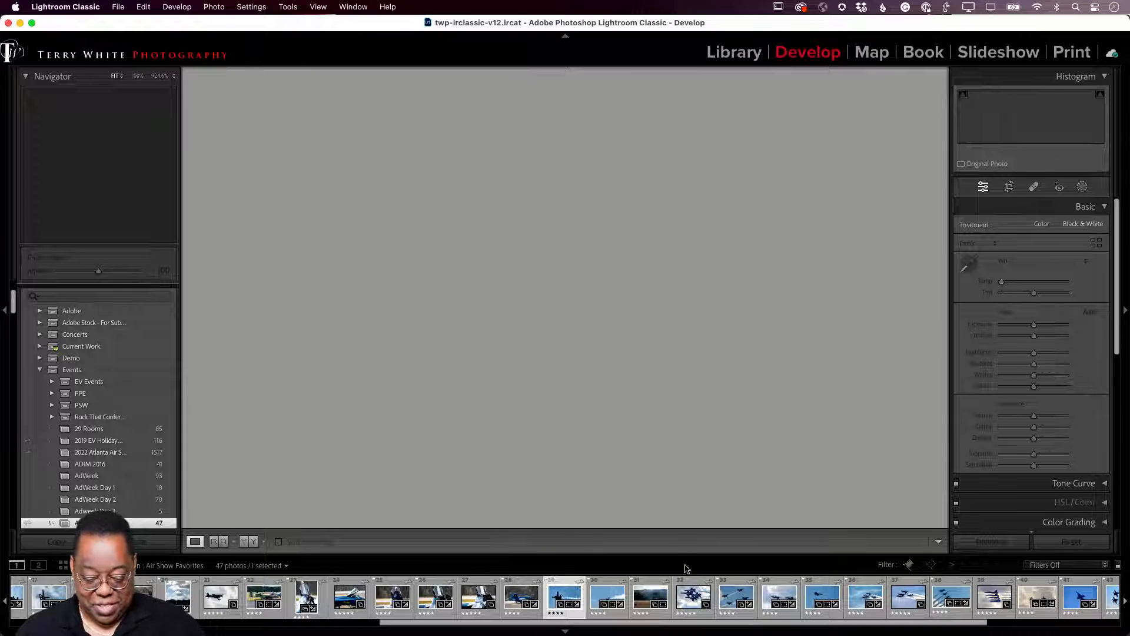
pyautogui.press('Right')
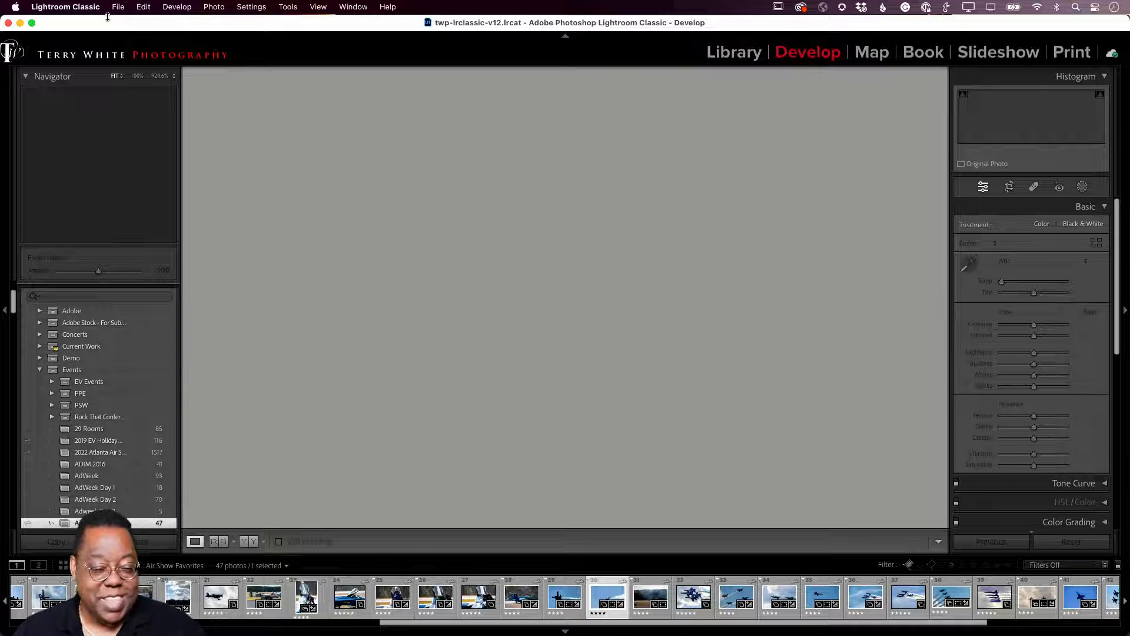
# In the Interface preferences, enable "Swap only Develop Left and Right Panel groups", leave the general panel swap off, and close the preferences
pyautogui.click(90, 8)
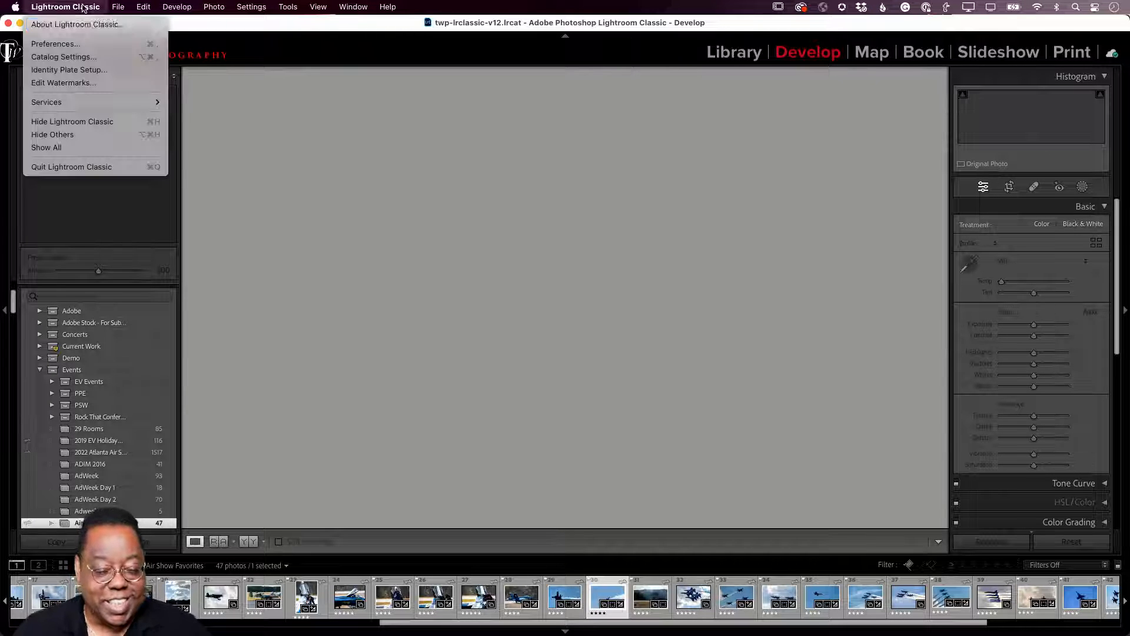
pyautogui.click(82, 44)
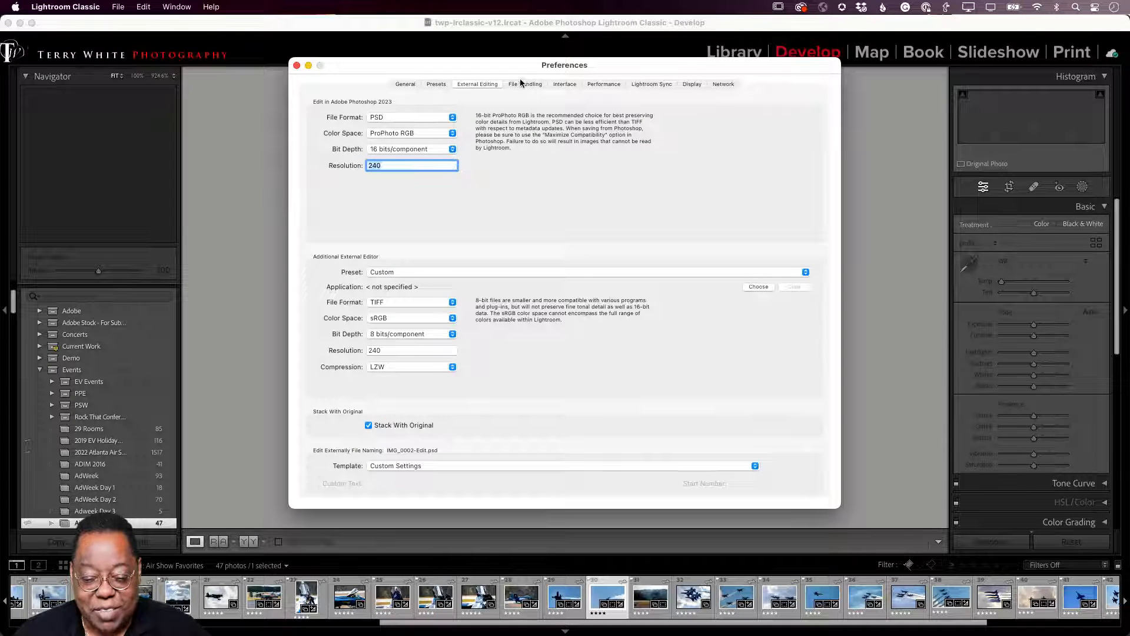
pyautogui.click(561, 86)
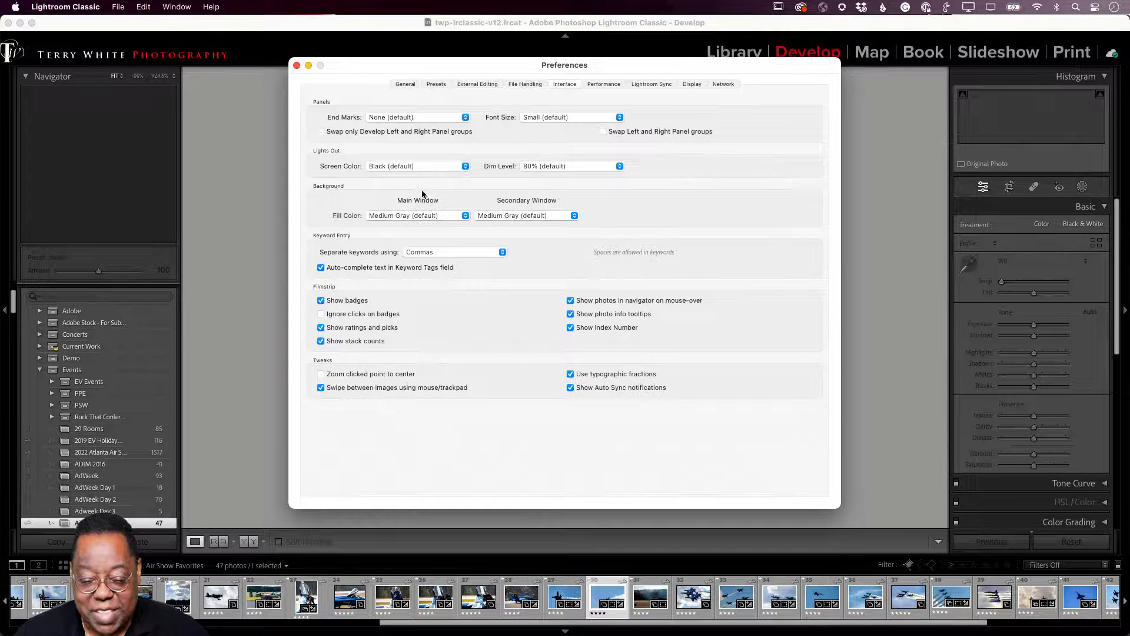
pyautogui.click(603, 131)
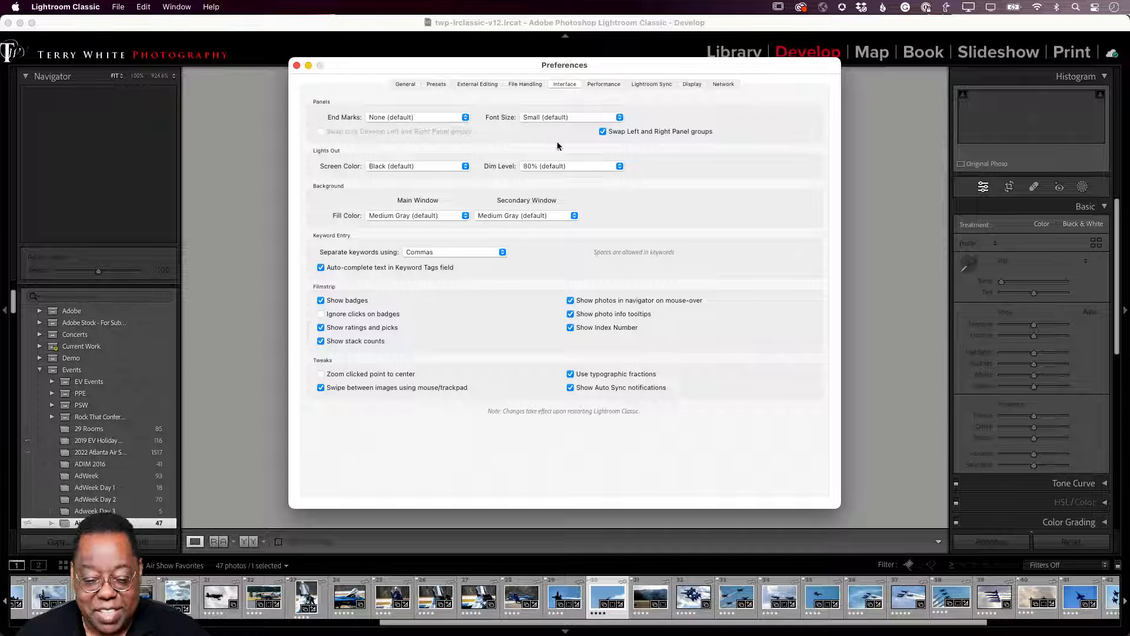
pyautogui.click(601, 132)
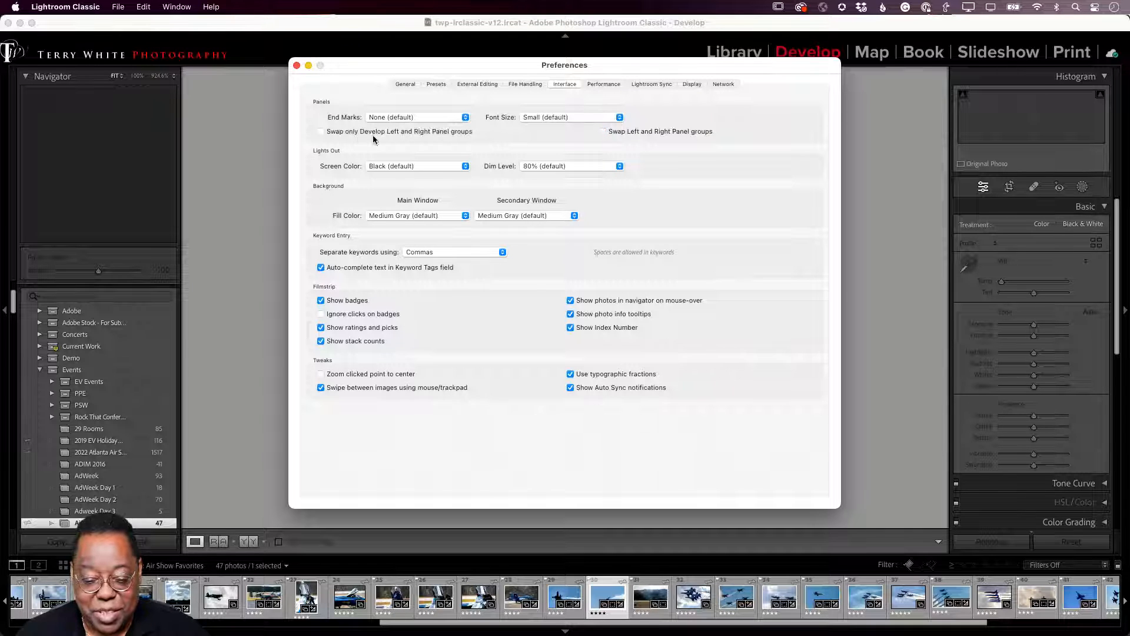
pyautogui.click(322, 132)
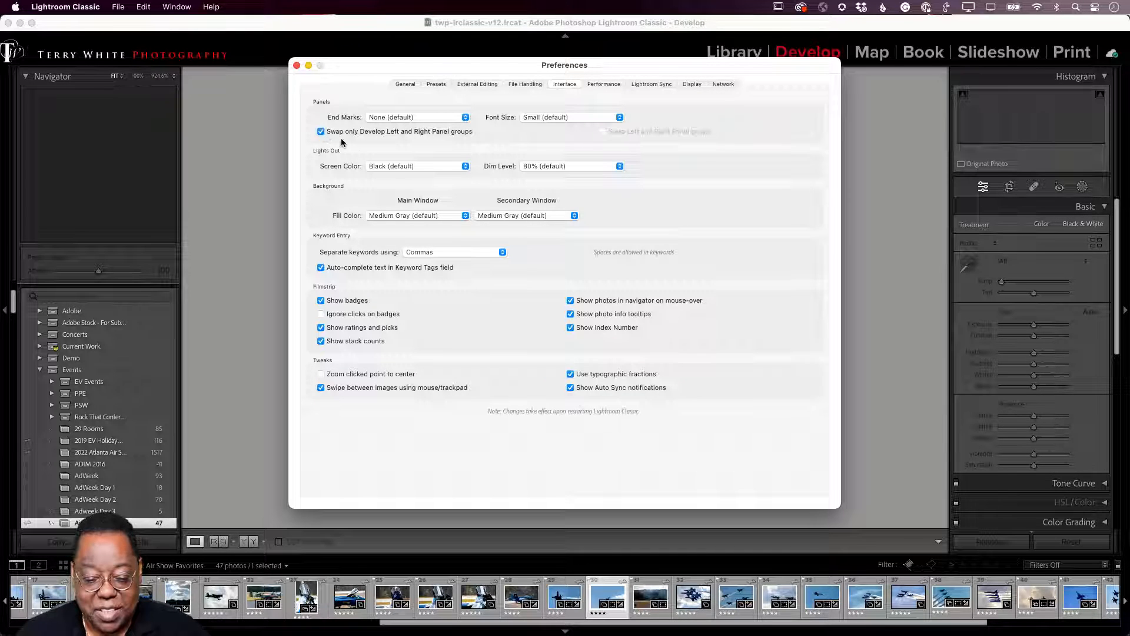
pyautogui.click(296, 66)
# Quit and relaunch Lightroom Classic, skipping the catalog backup this time, and show photo 29 in Develop
pyautogui.press('super+q')
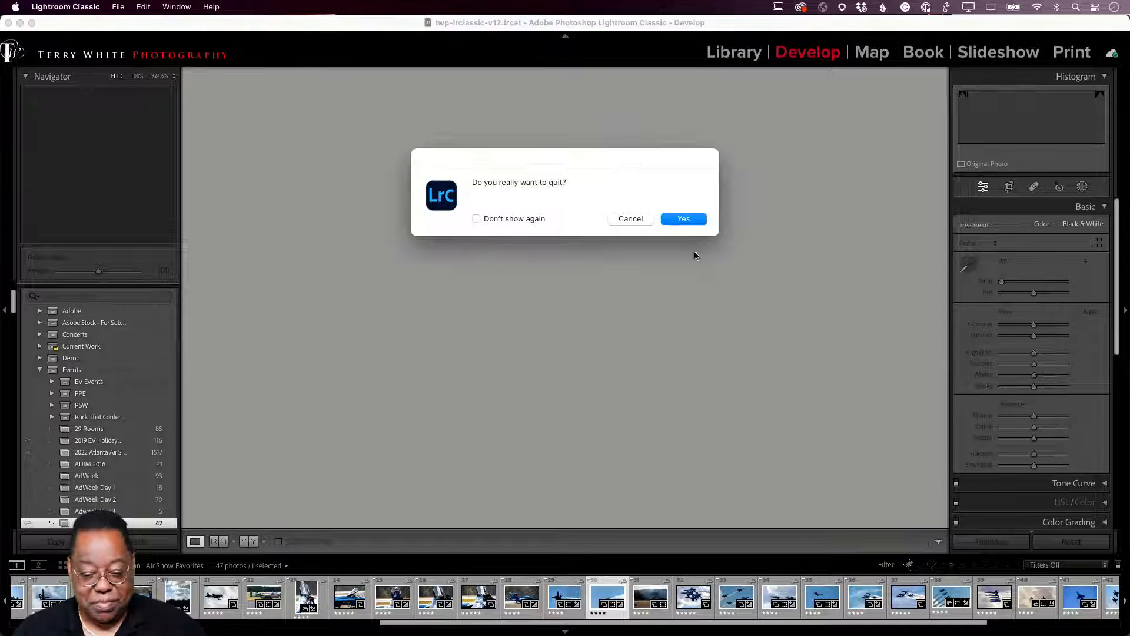
pyautogui.click(684, 223)
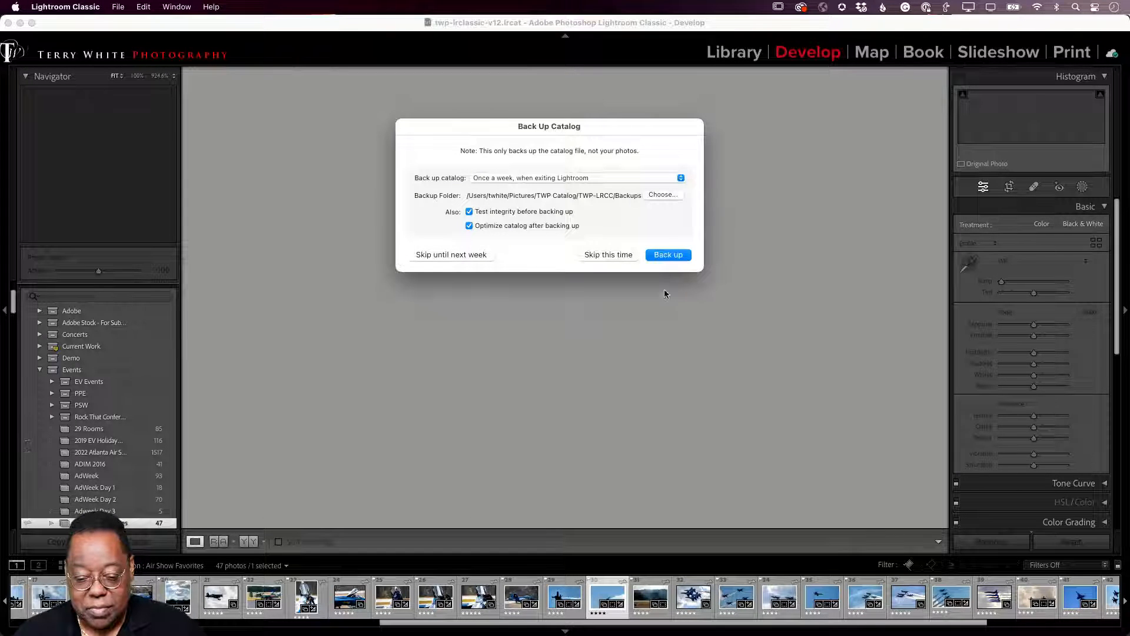
pyautogui.click(606, 254)
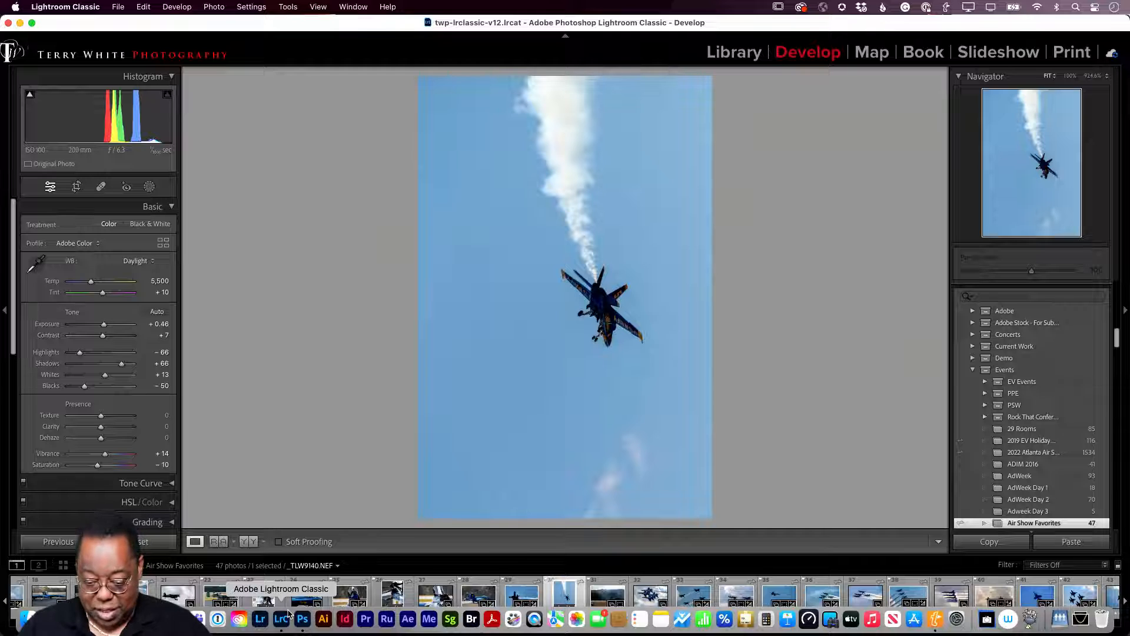
pyautogui.press('Left')
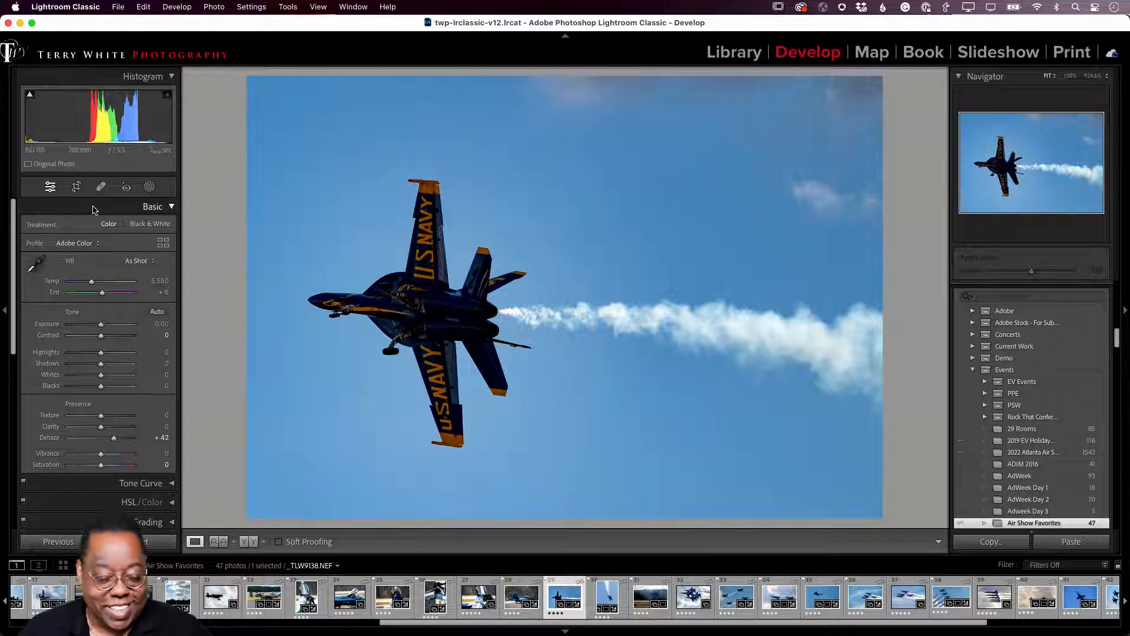
# Disable "Swap only Develop Left and Right Panel groups" in the Interface preferences and close the preferences
pyautogui.click(62, 7)
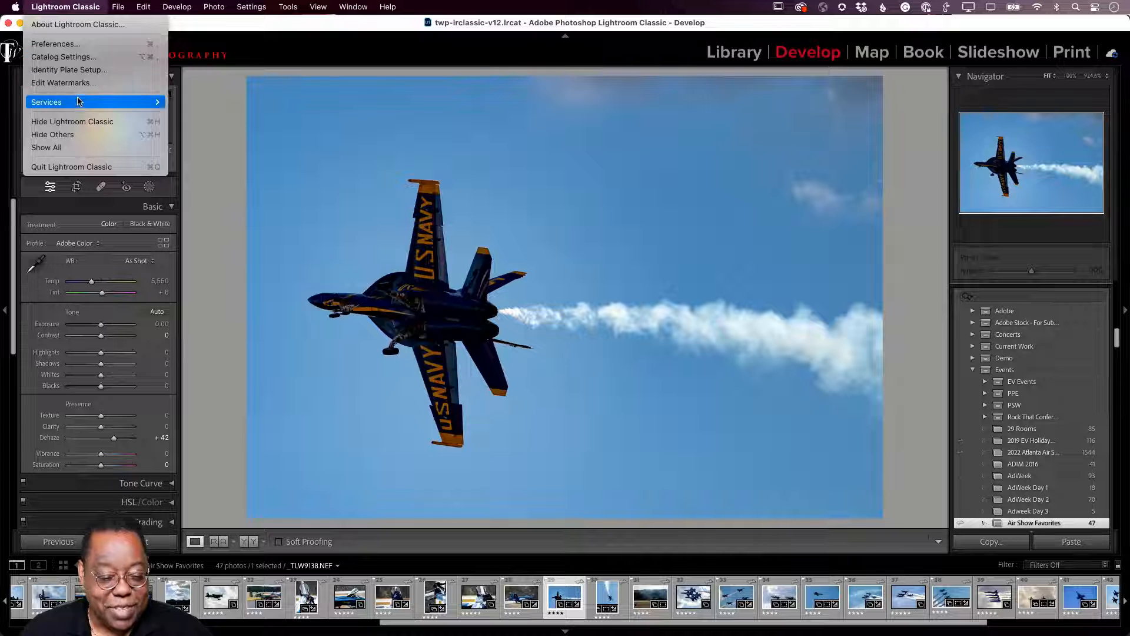
pyautogui.click(88, 48)
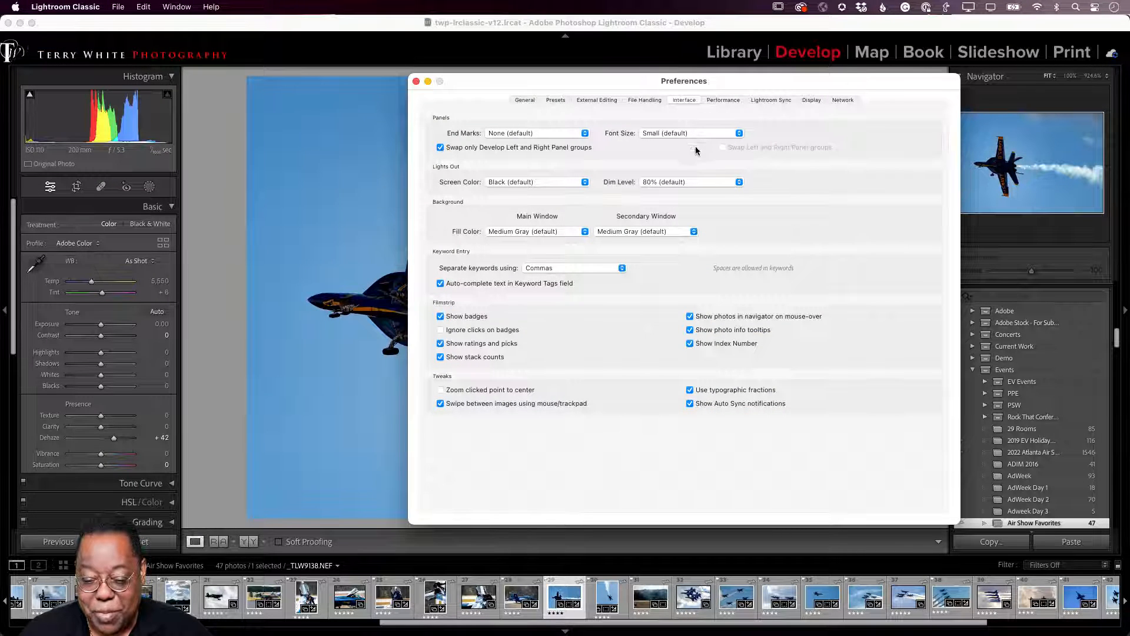
pyautogui.click(440, 147)
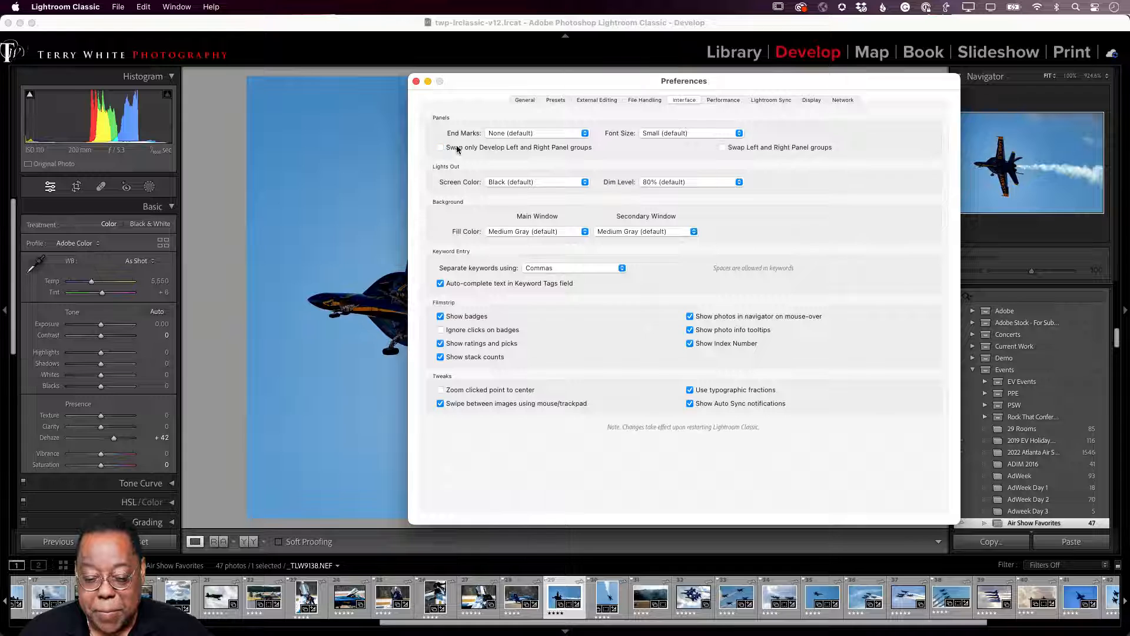
pyautogui.click(417, 81)
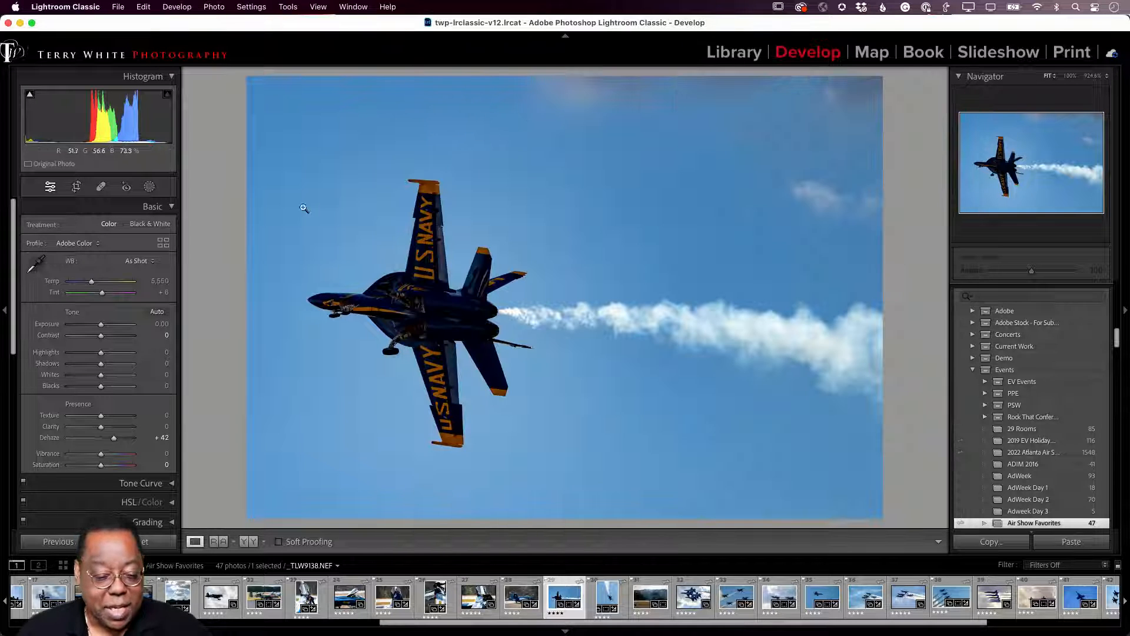
# Turn on Solo Mode for the Develop adjustment panels and expand Color Grading
pyautogui.rightClick(107, 207)
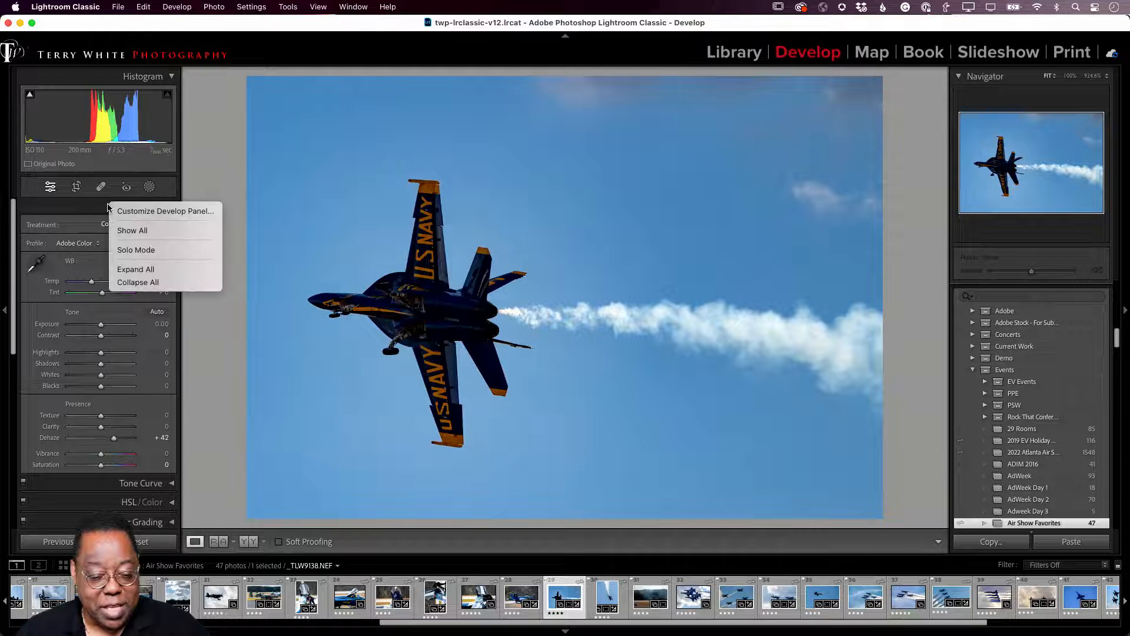
pyautogui.click(136, 251)
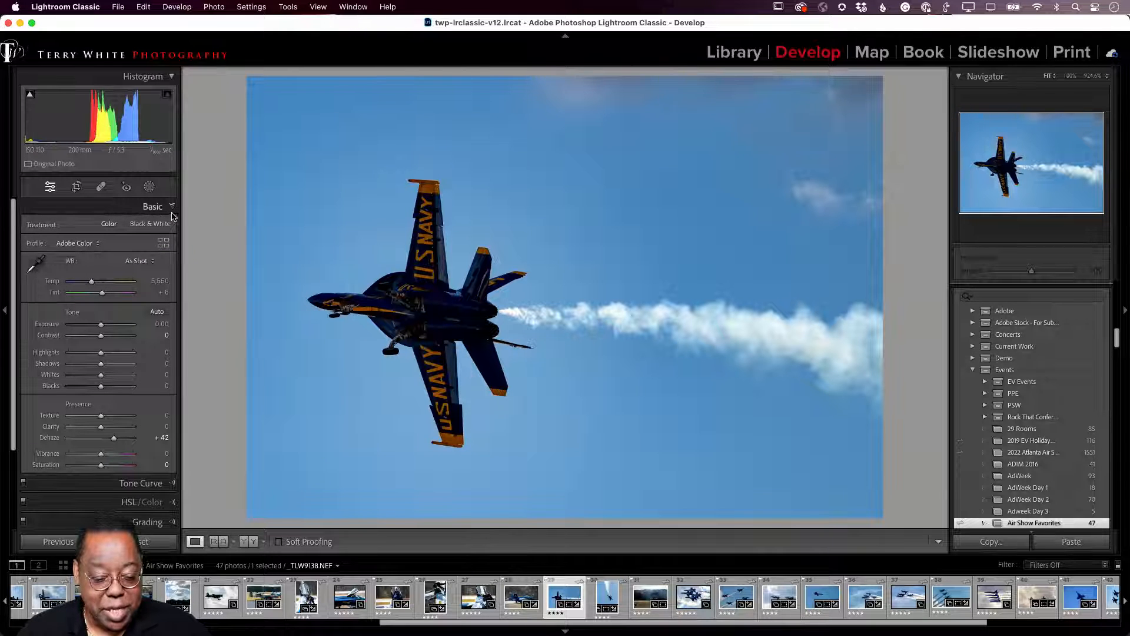
pyautogui.scroll(-4, 136, 400)
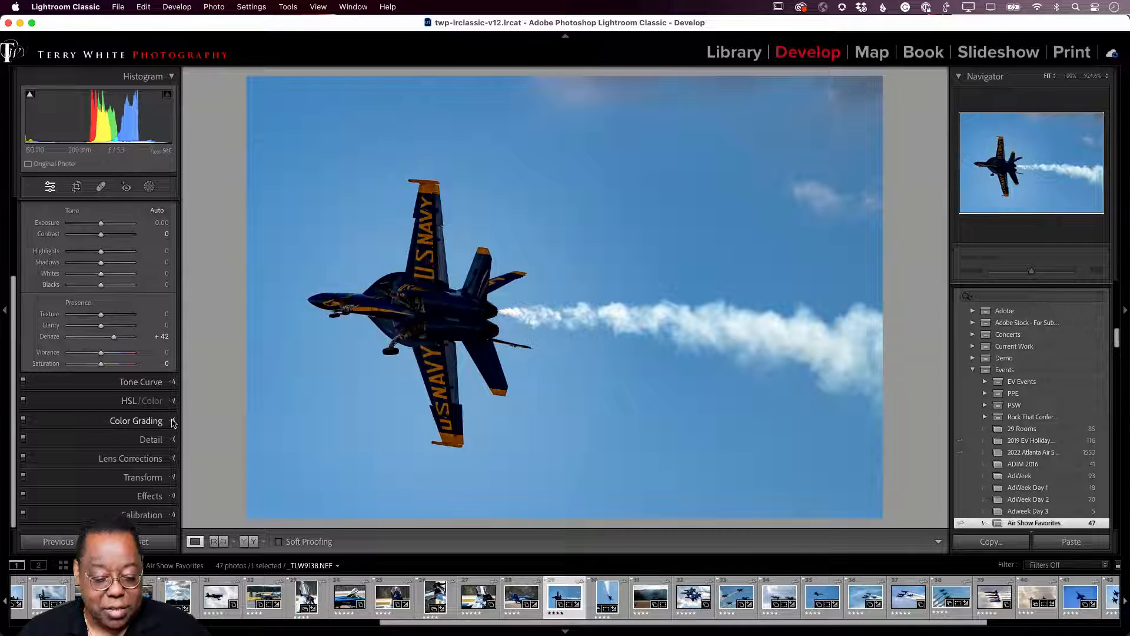
pyautogui.click(143, 420)
# Expand the Tone Curve, Effects and Basic panels one after another in Solo Mode
pyautogui.scroll(4, 132, 330)
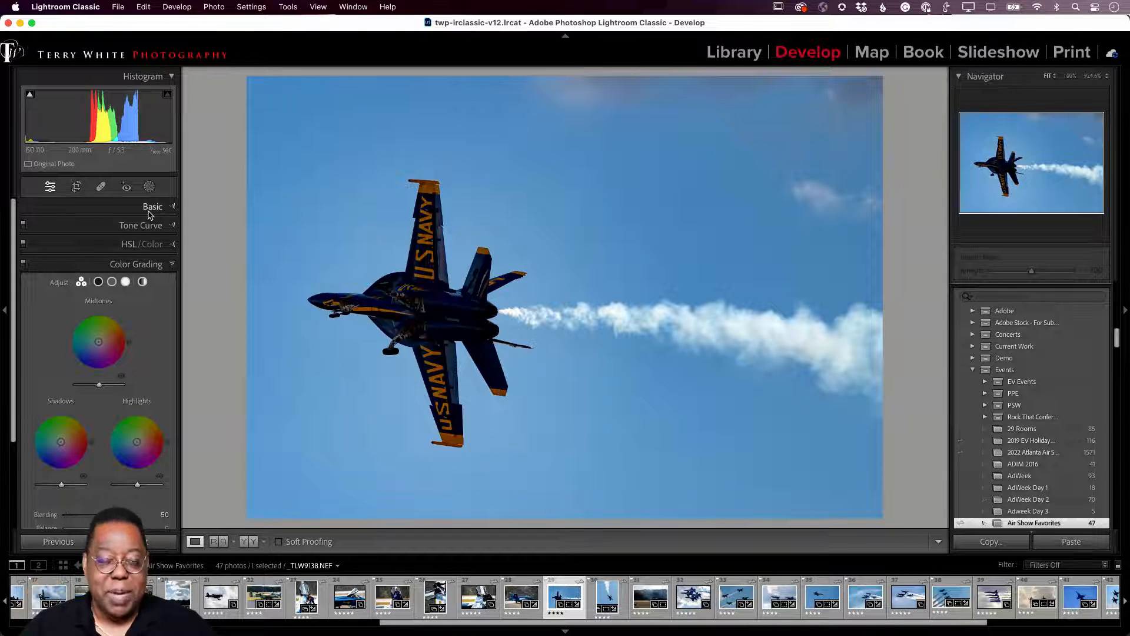
pyautogui.click(146, 226)
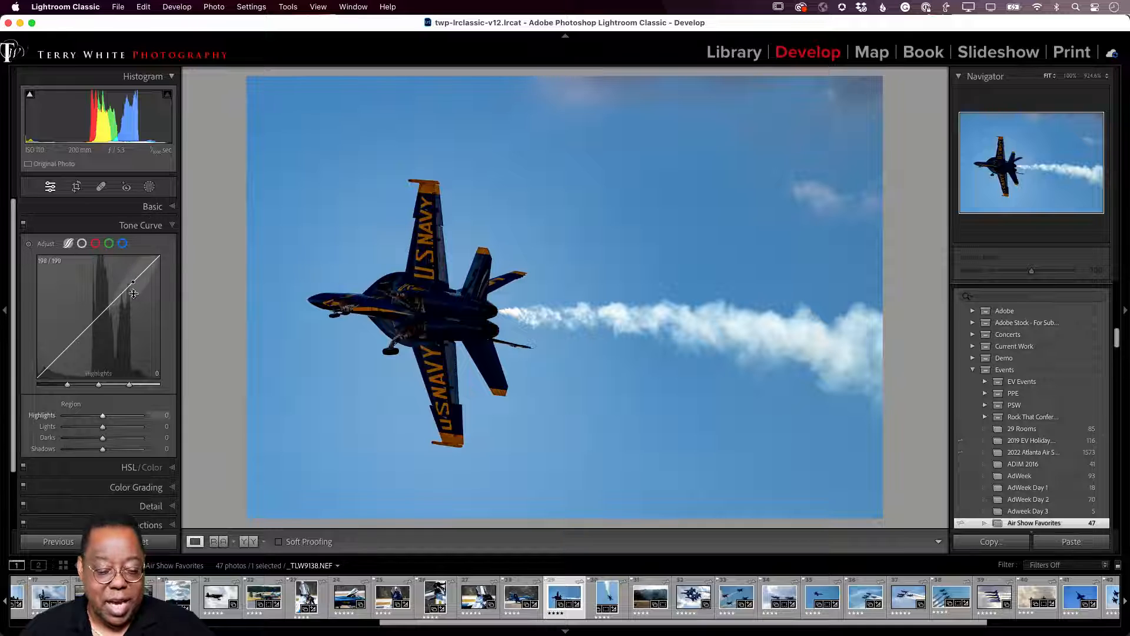
pyautogui.scroll(-2, 137, 351)
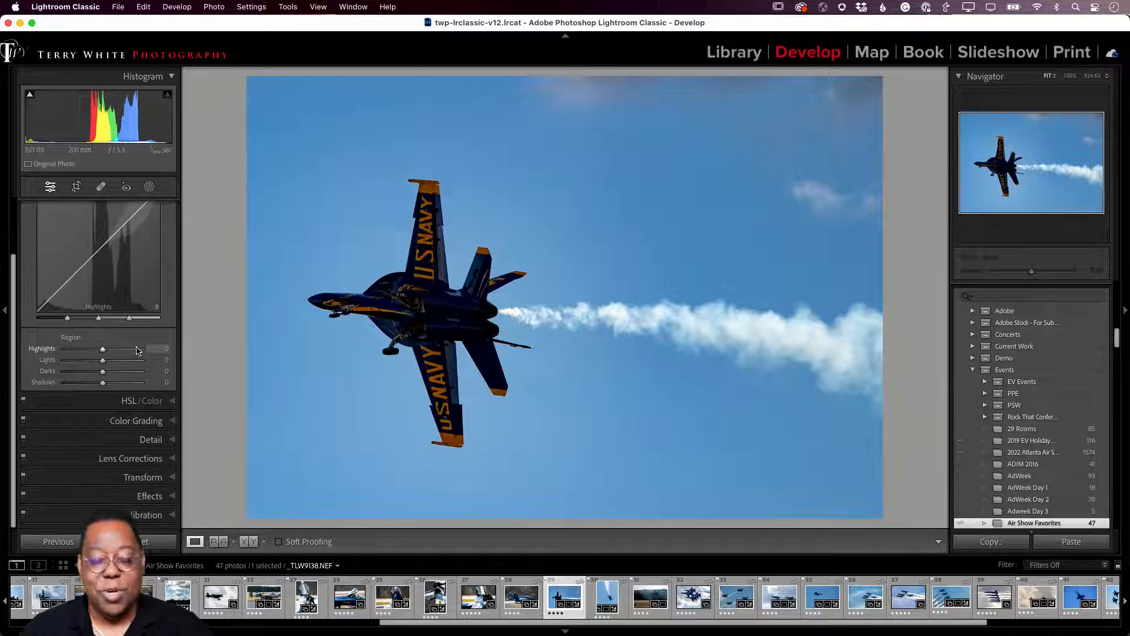
pyautogui.click(144, 495)
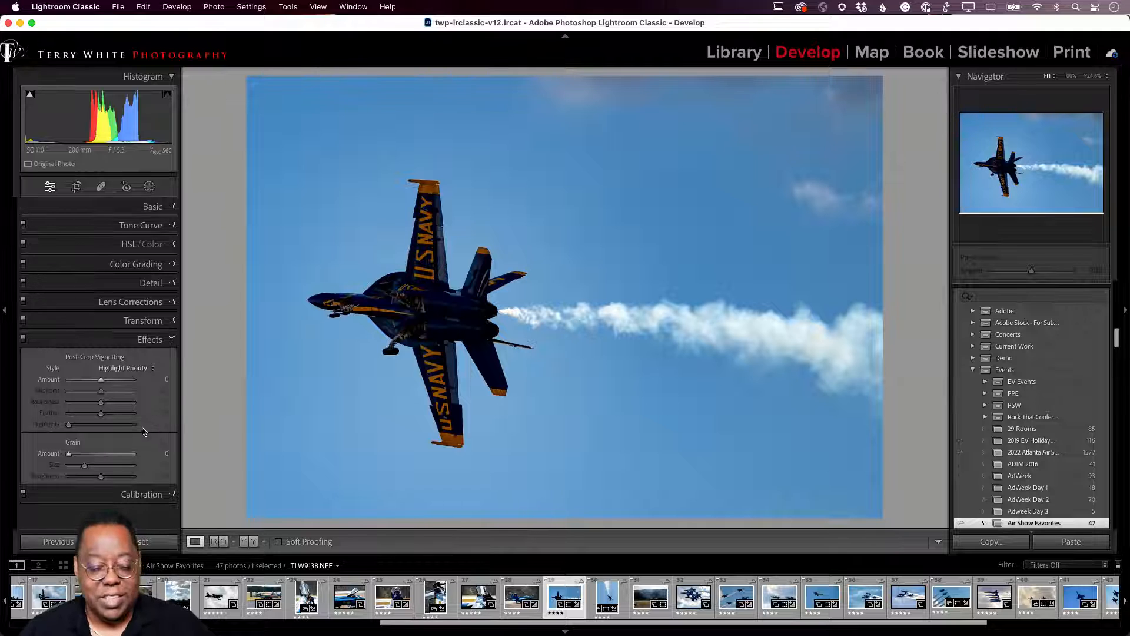
pyautogui.click(148, 207)
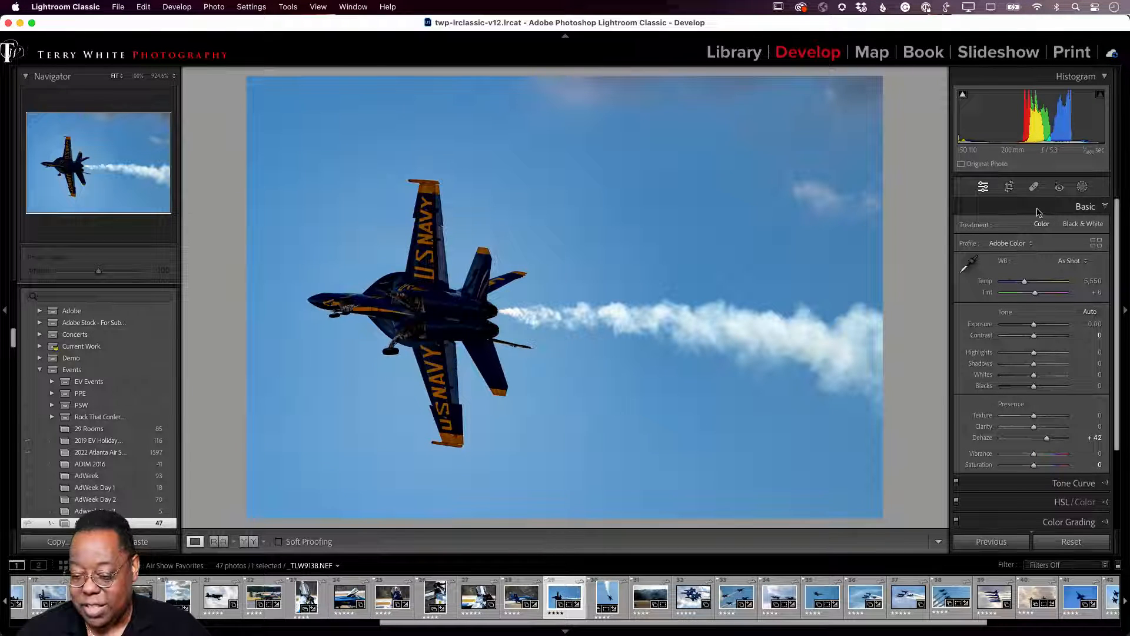
# In Customize Develop Panel, move Lens Corrections, Detail, Effects and Transform, in that order, directly below Basic
pyautogui.rightClick(1014, 211)
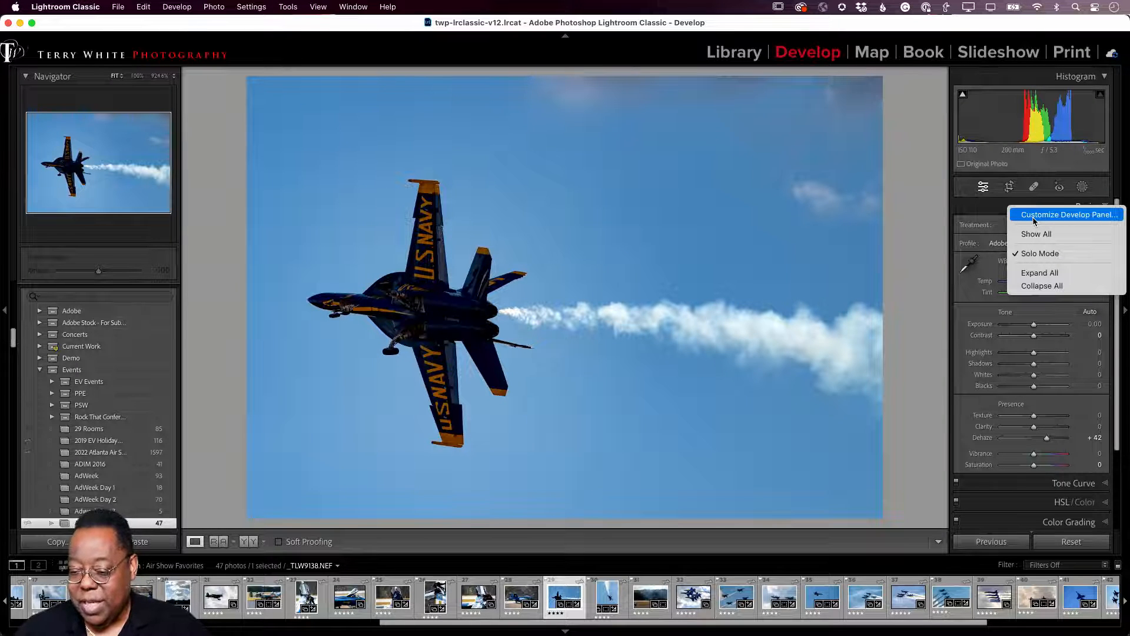
pyautogui.click(1099, 216)
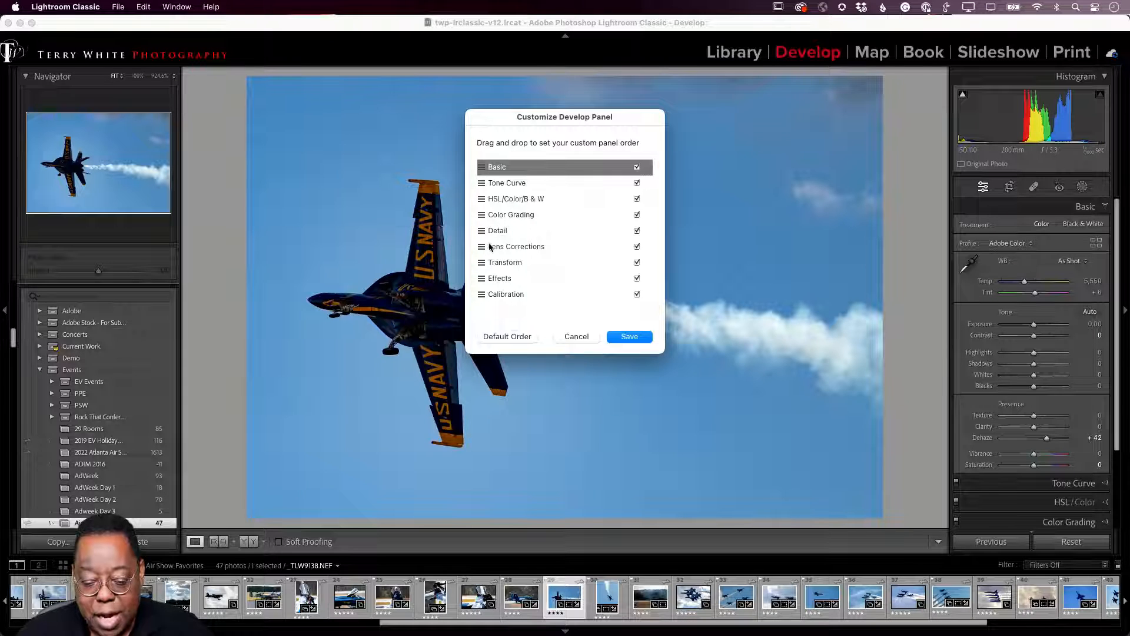
pyautogui.moveTo(482, 248); pyautogui.dragTo(485, 183)
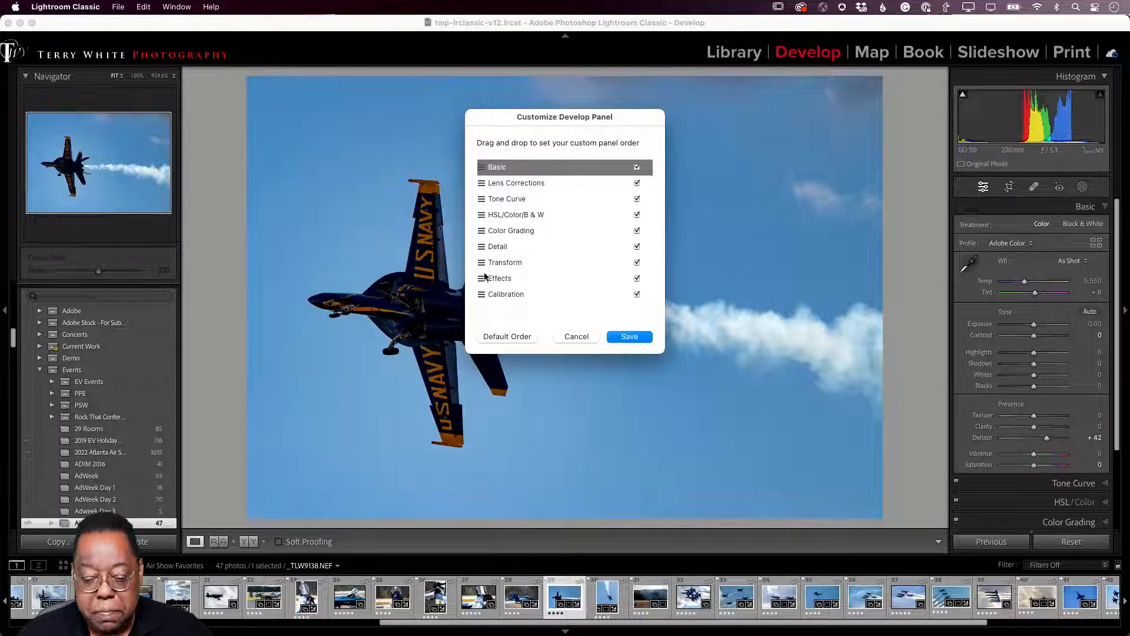
pyautogui.moveTo(485, 254); pyautogui.dragTo(487, 198)
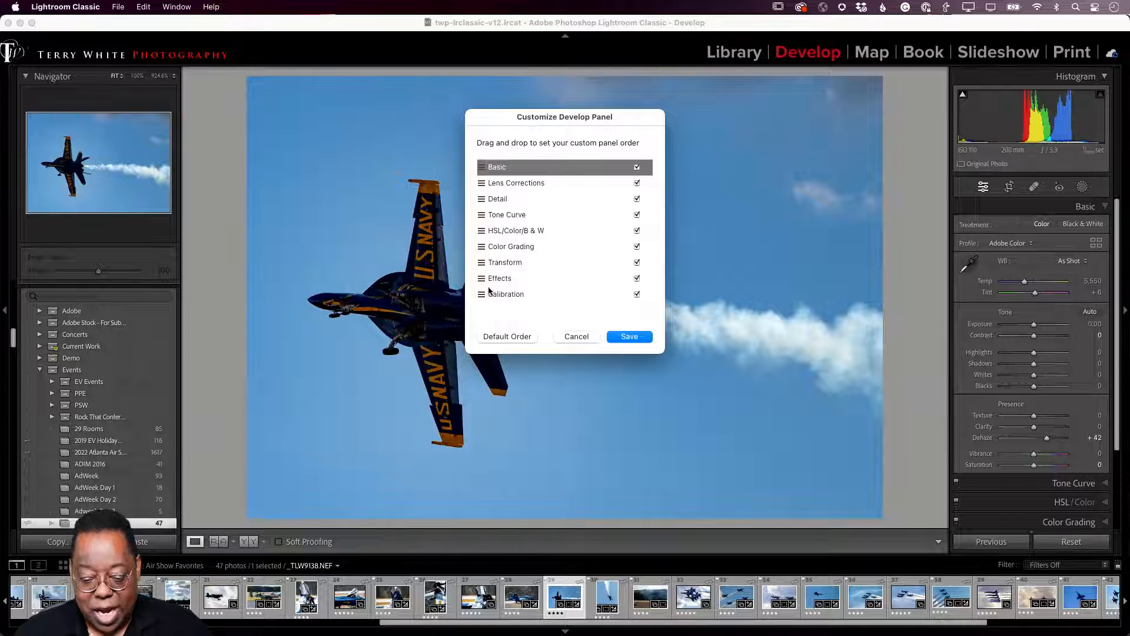
pyautogui.moveTo(485, 281); pyautogui.dragTo(488, 215)
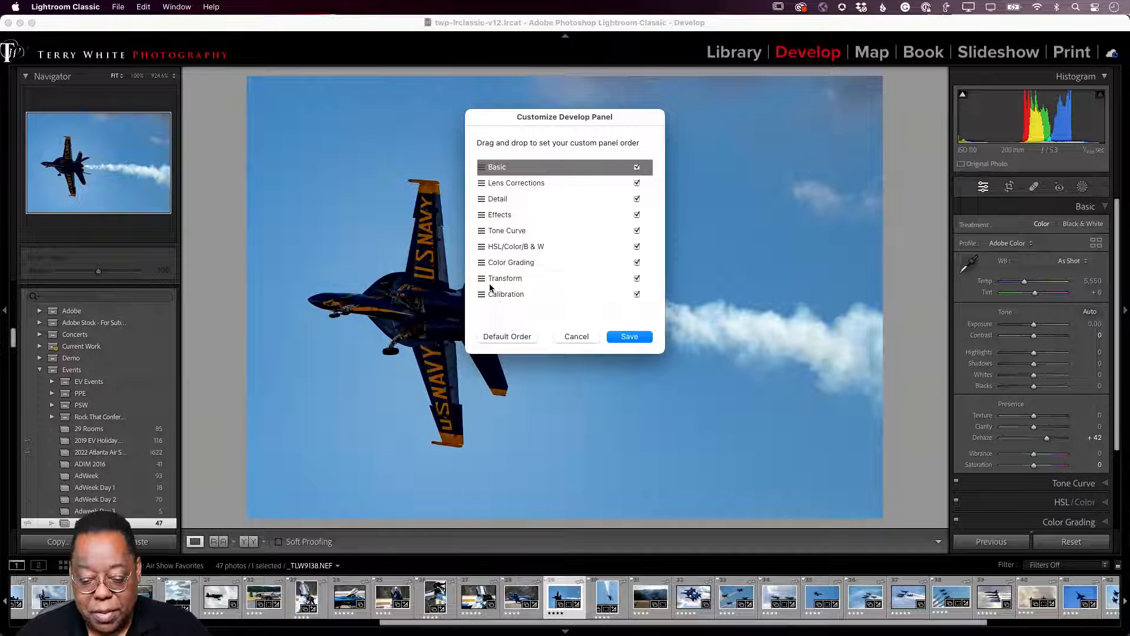
pyautogui.moveTo(481, 278); pyautogui.dragTo(482, 224)
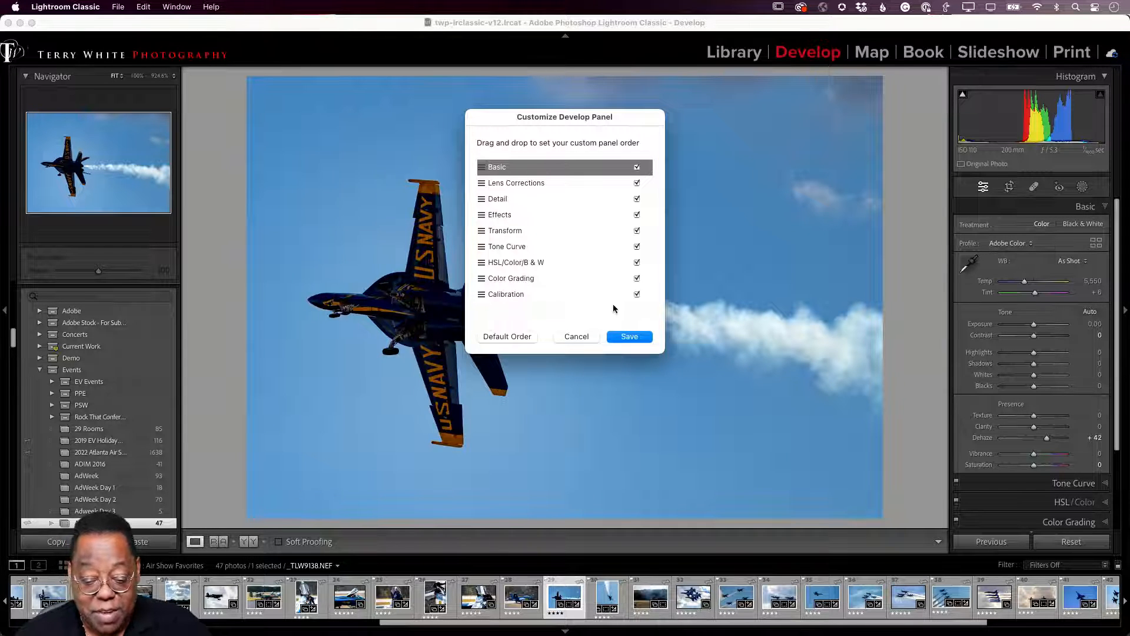
# Select the HSL/Color/B & W entry, keep it enabled, and save the custom Develop panel order
pyautogui.click(637, 263)
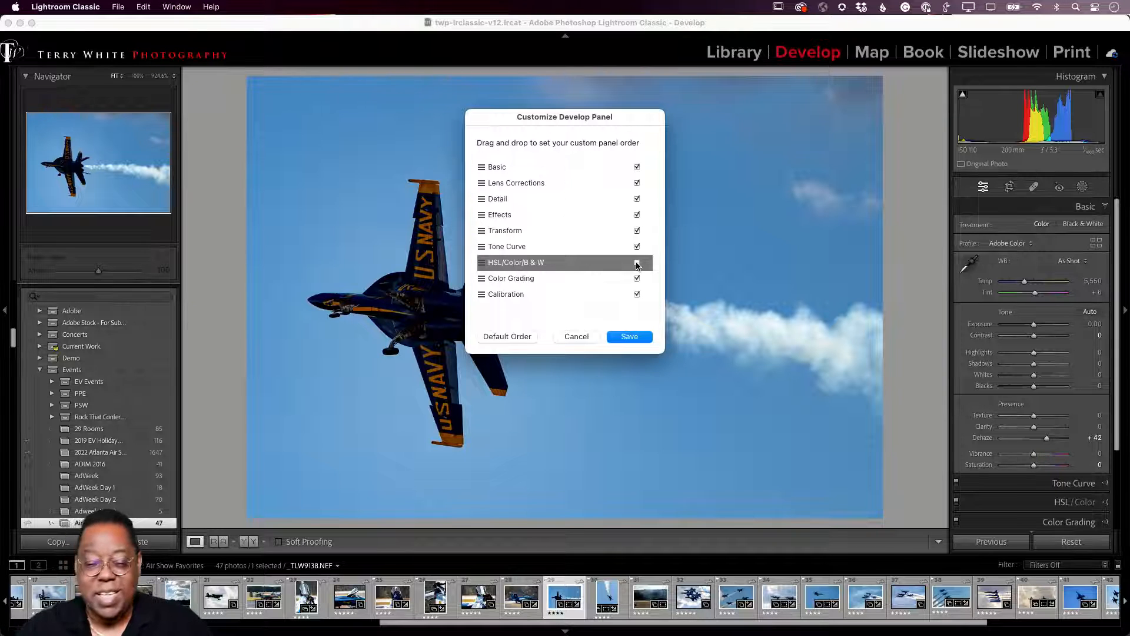
pyautogui.scroll(-1, 637, 266)
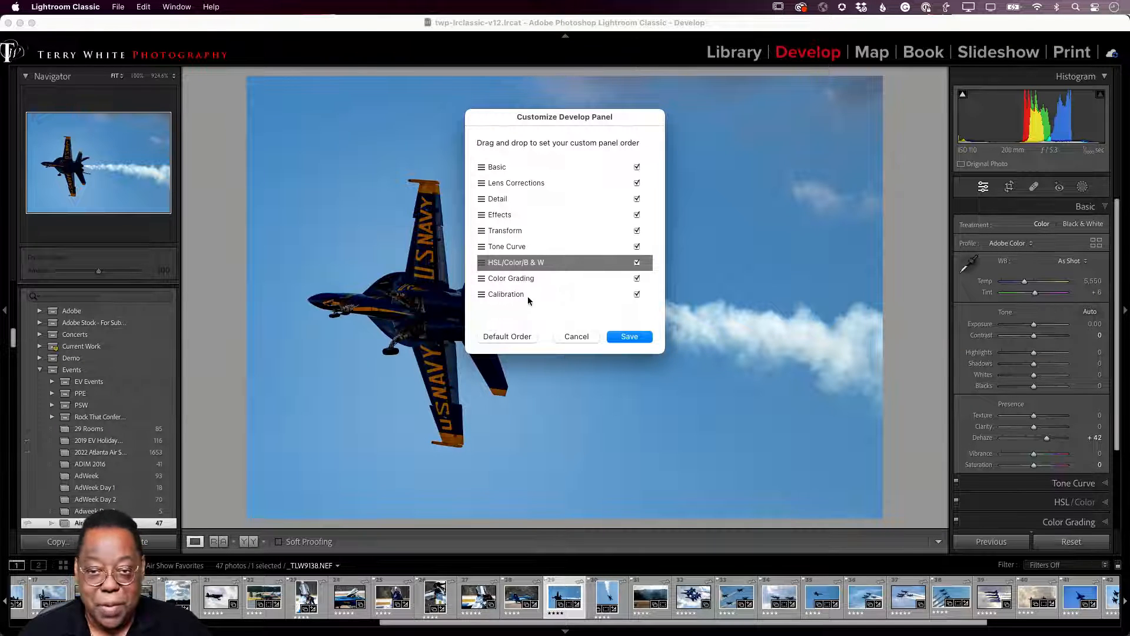
pyautogui.click(613, 338)
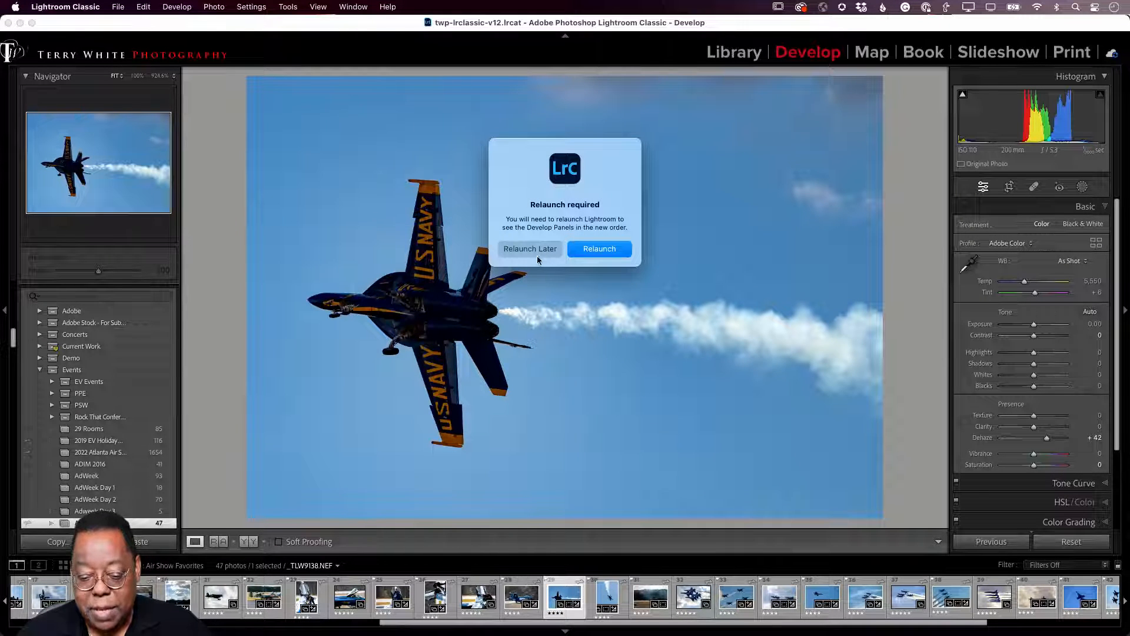
# Postpone the required relaunch and look through the adjustment panels in the Develop module
pyautogui.click(595, 249)
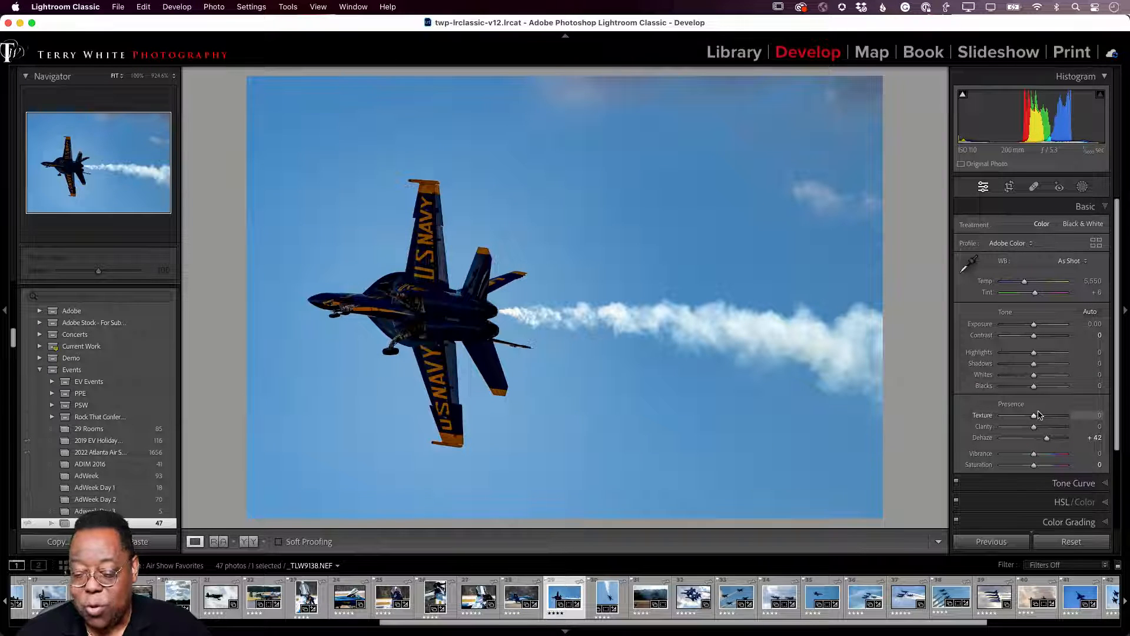
pyautogui.scroll(-4, 1037, 412)
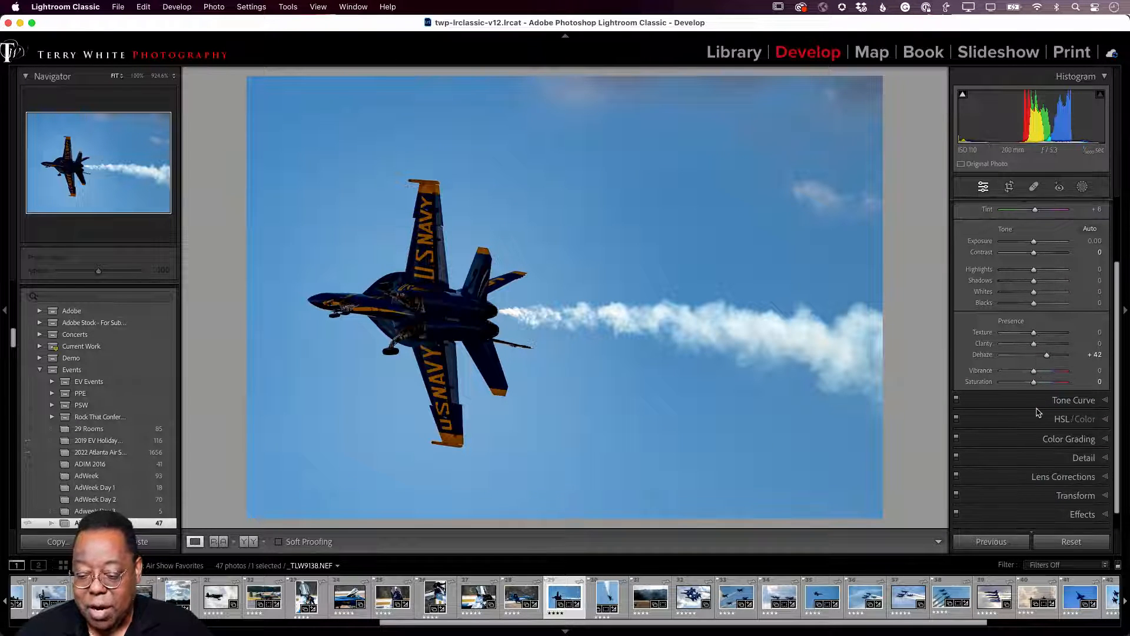
pyautogui.scroll(-1, 1037, 412)
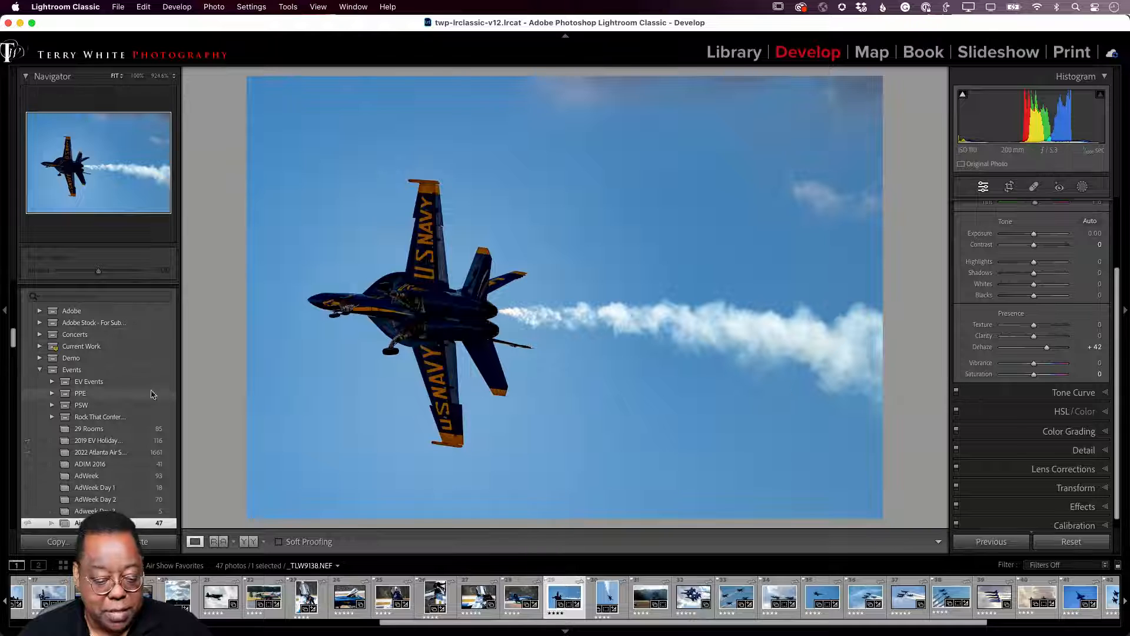
# Look through the Develop preset groups, from User Presets down to the Subject groups
pyautogui.scroll(6, 112, 396)
pyautogui.scroll(10, 114, 397)
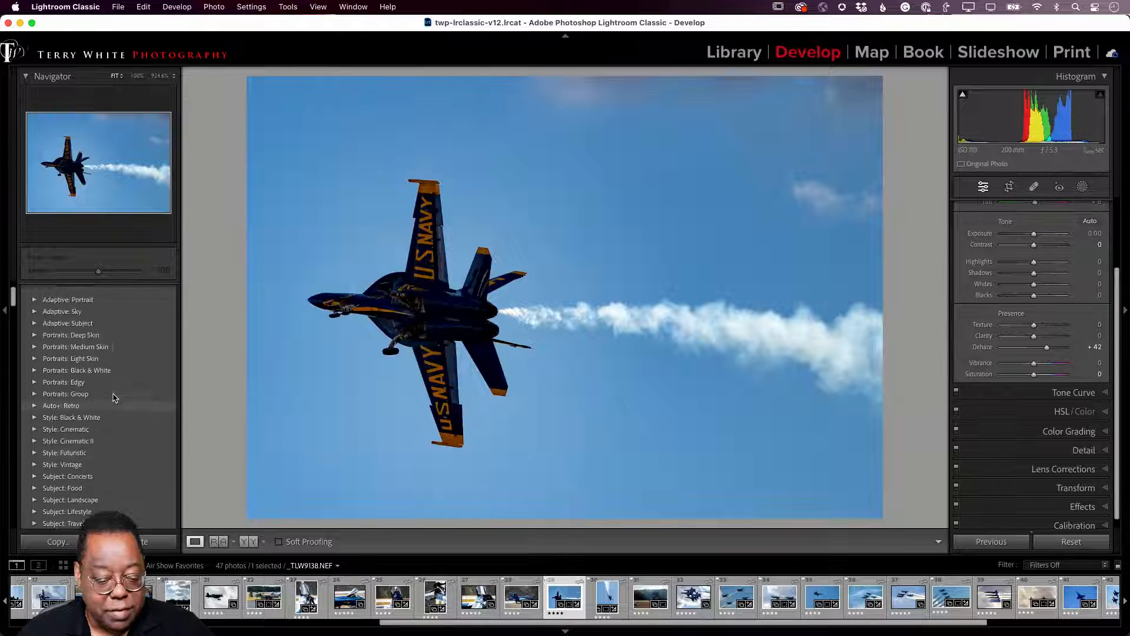
pyautogui.click(73, 319)
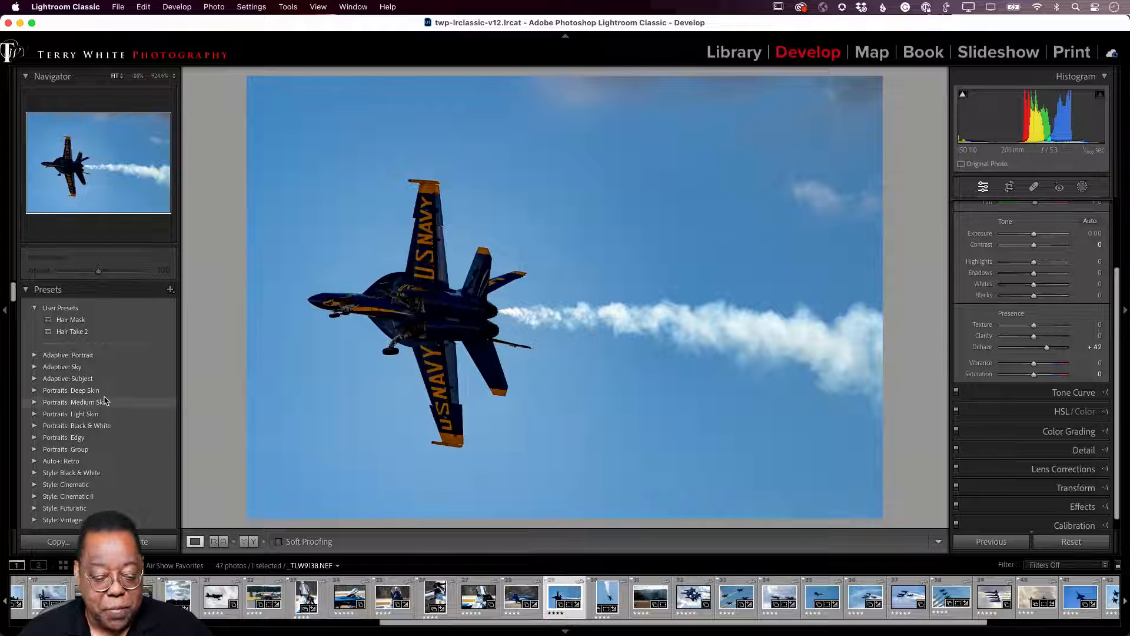
pyautogui.scroll(-5, 104, 401)
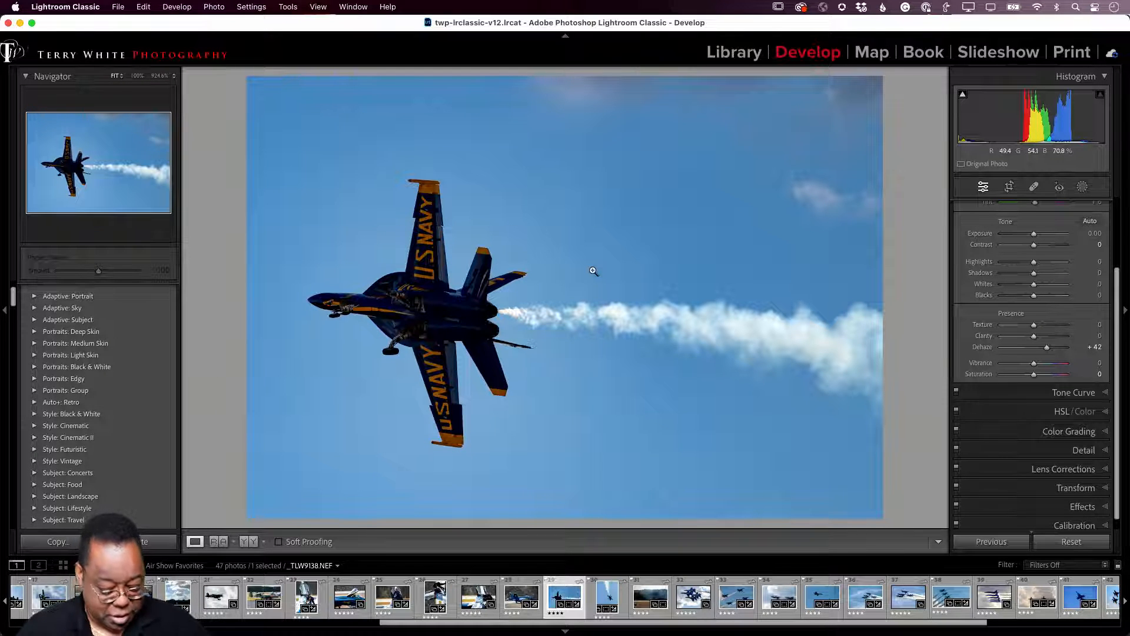
# Switch to the Library grid, rotate the _TLW7820 photo twice clockwise and rotate it back twice counterclockwise
pyautogui.press('g')
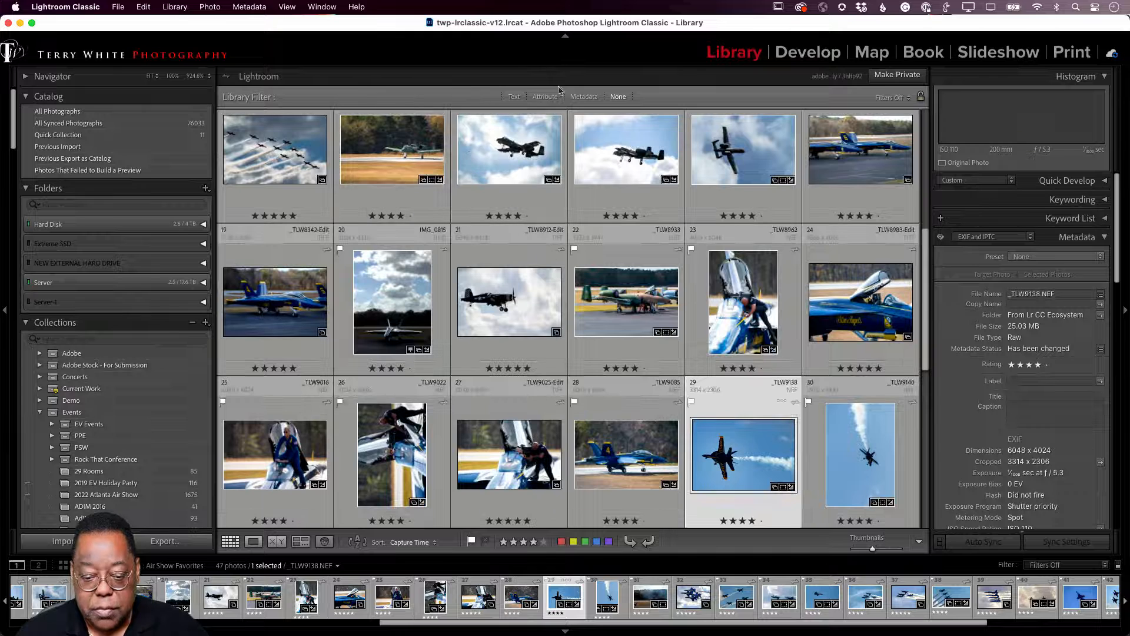
pyautogui.click(443, 215)
pyautogui.click(442, 216)
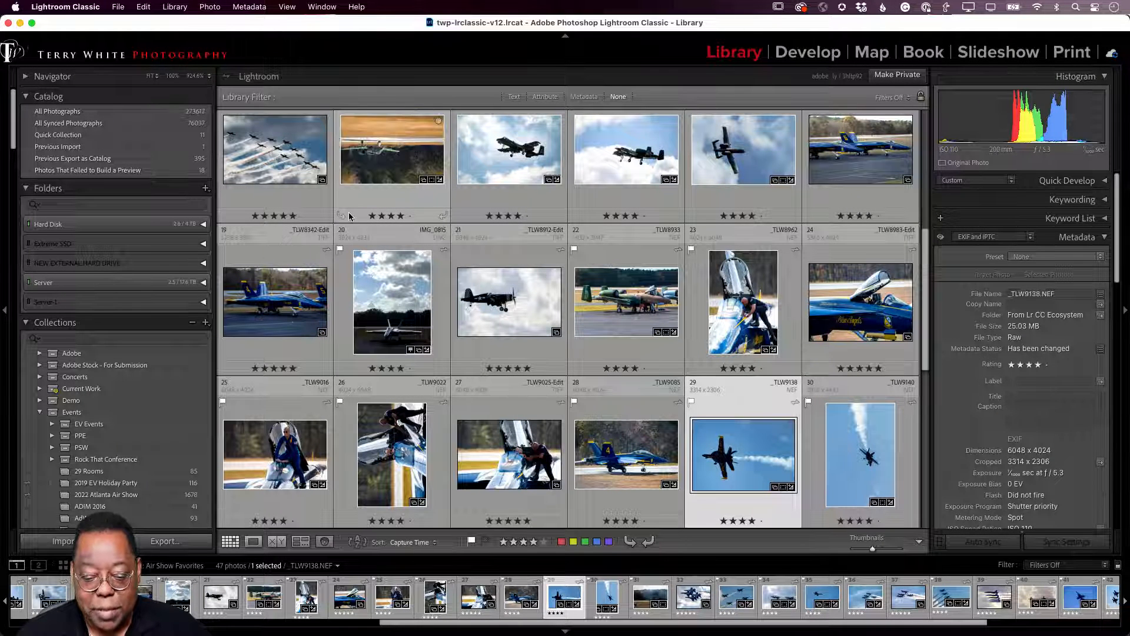
pyautogui.click(338, 216)
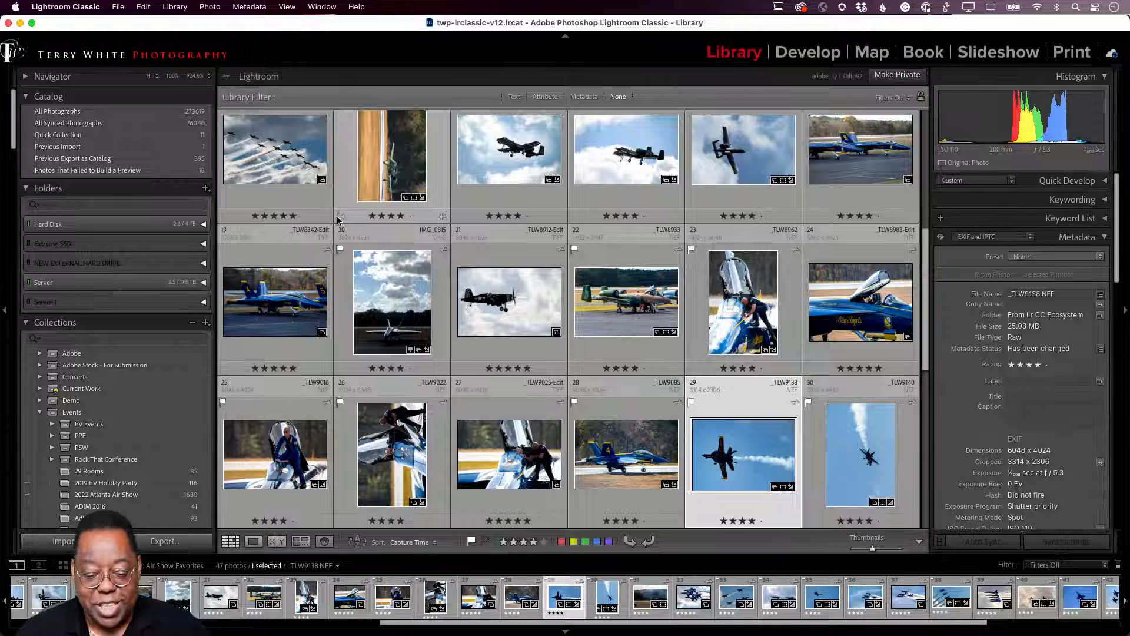
pyautogui.click(338, 216)
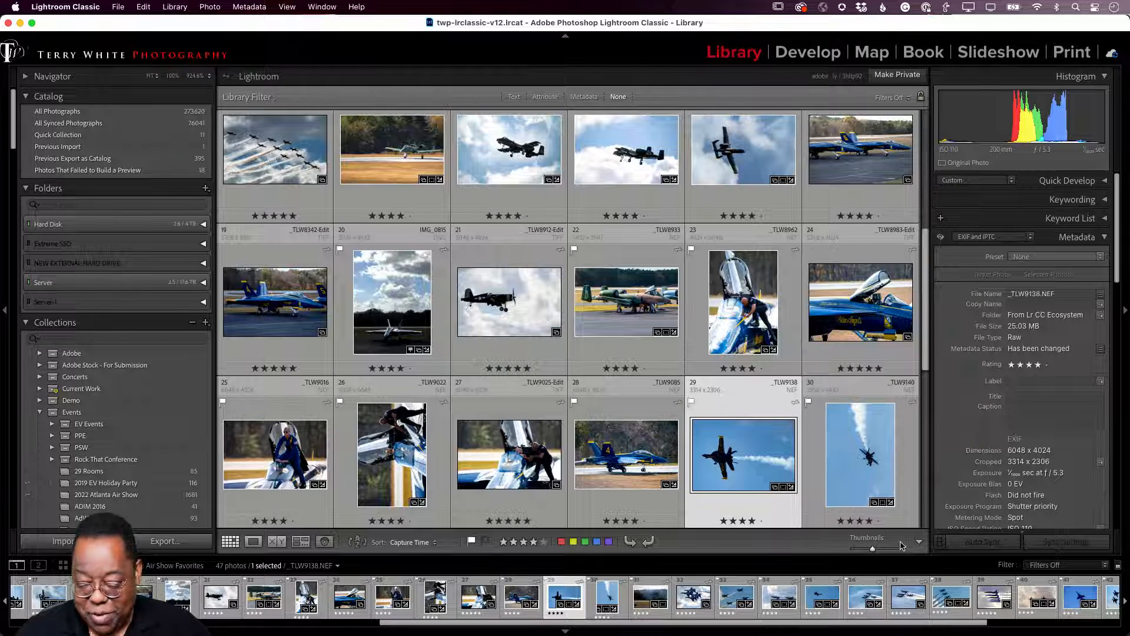
# Show the Painter tool in the Library toolbar and view the available sort orders, keeping Capture Time
pyautogui.click(919, 542)
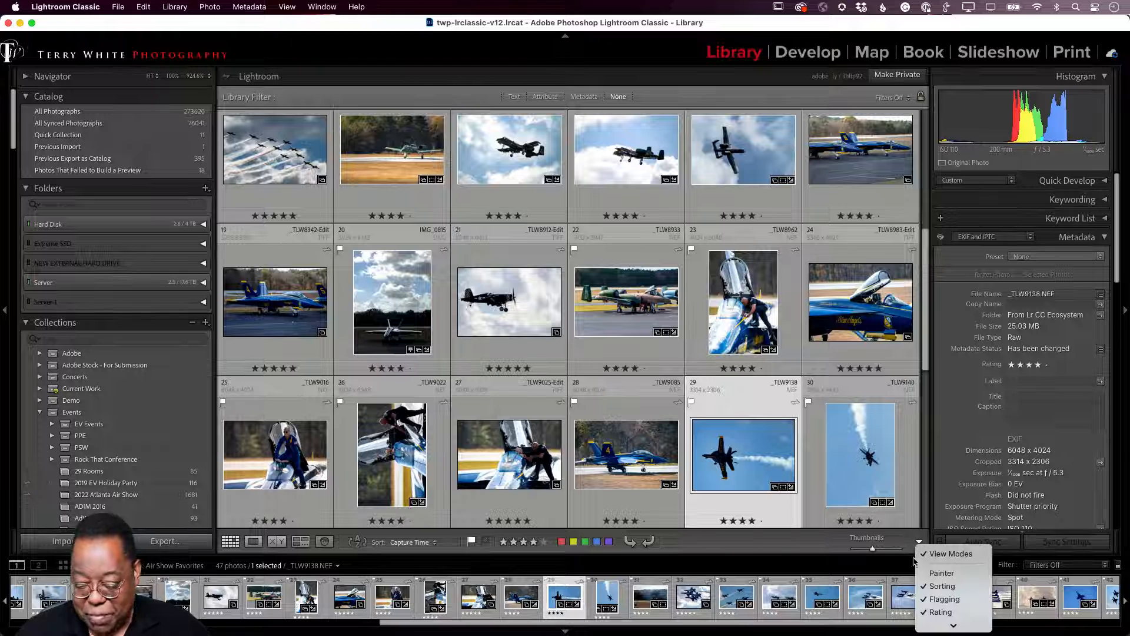
pyautogui.click(941, 573)
pyautogui.click(440, 544)
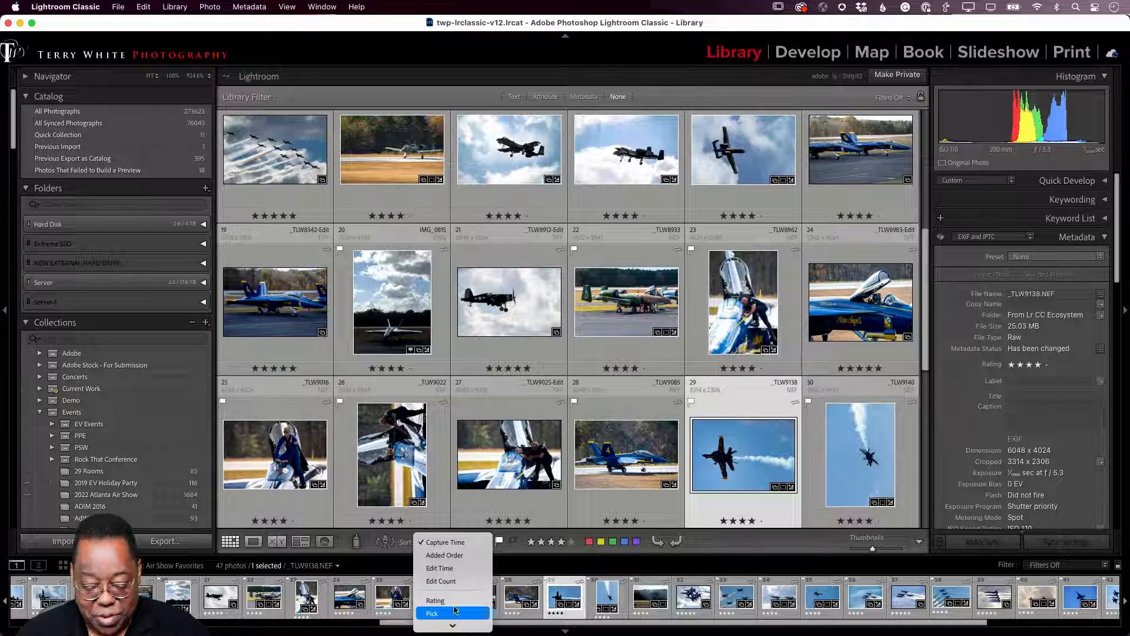
pyautogui.moveTo(456, 627)
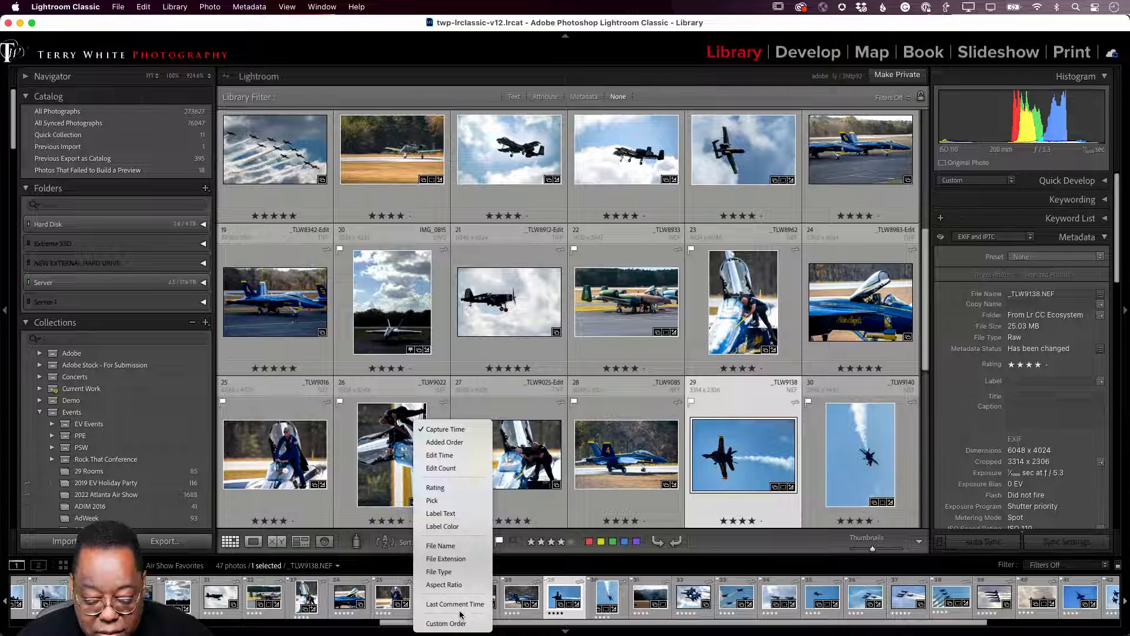
pyautogui.click(512, 567)
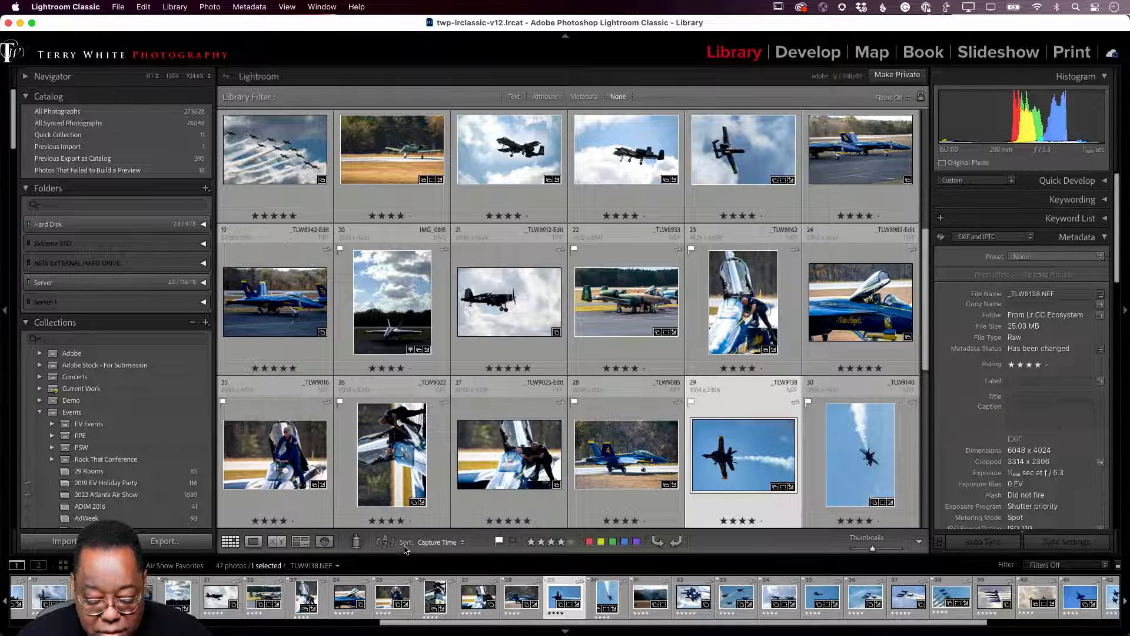
# Paint Rotate Left (CCW) across the six photos from _TLW7431-Edit to _TLW8336 with the Painter, undo it and put the tool away
pyautogui.click(359, 544)
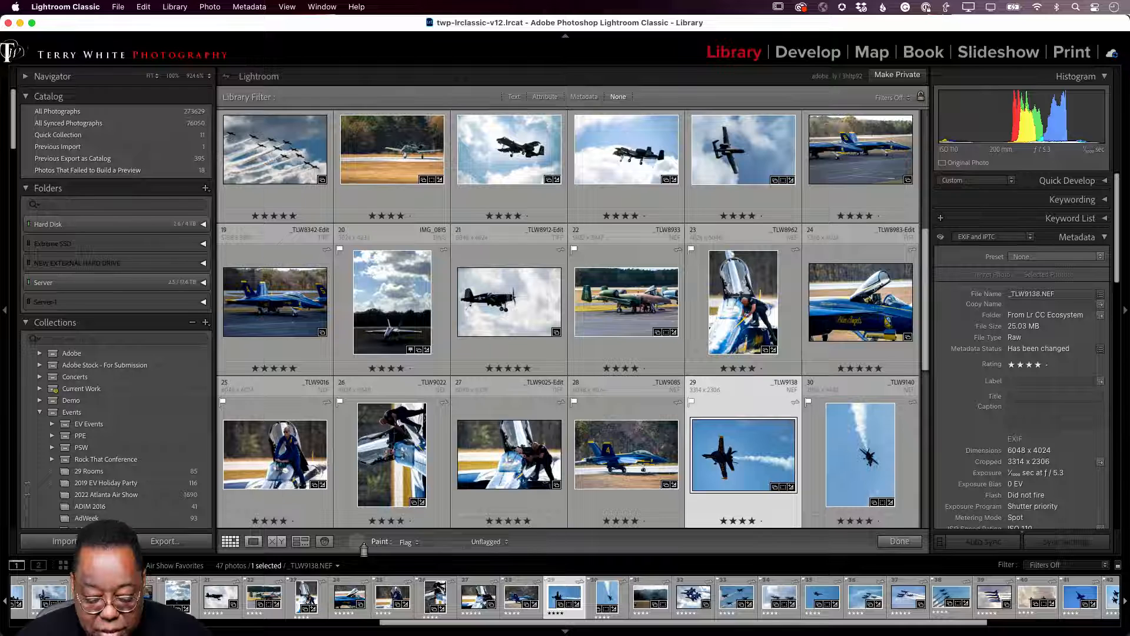
pyautogui.click(414, 542)
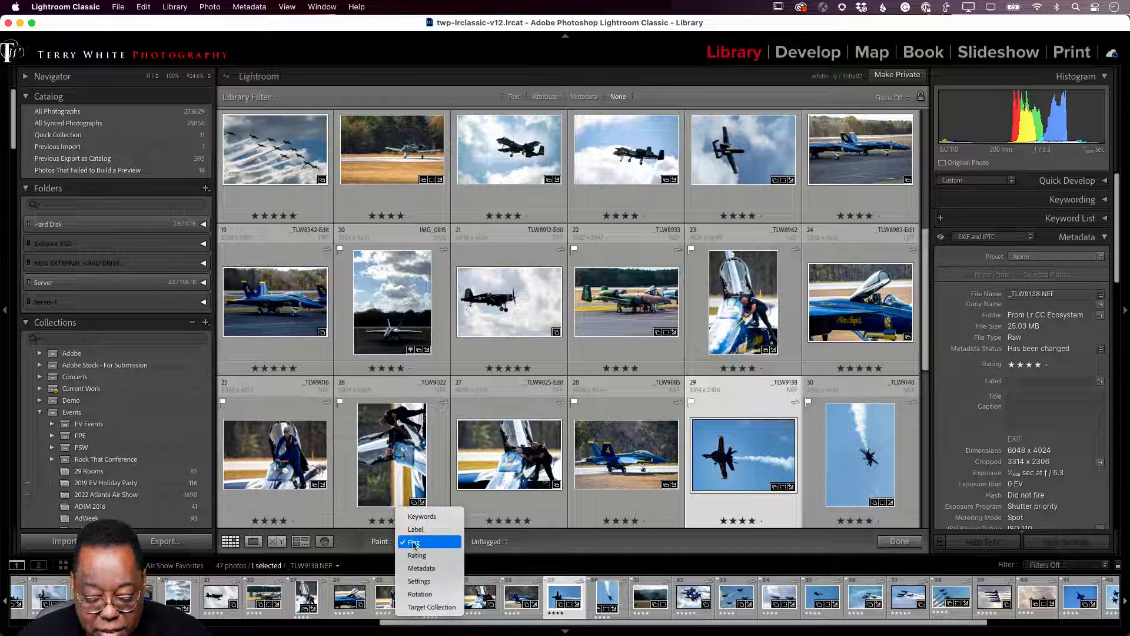
pyautogui.click(442, 594)
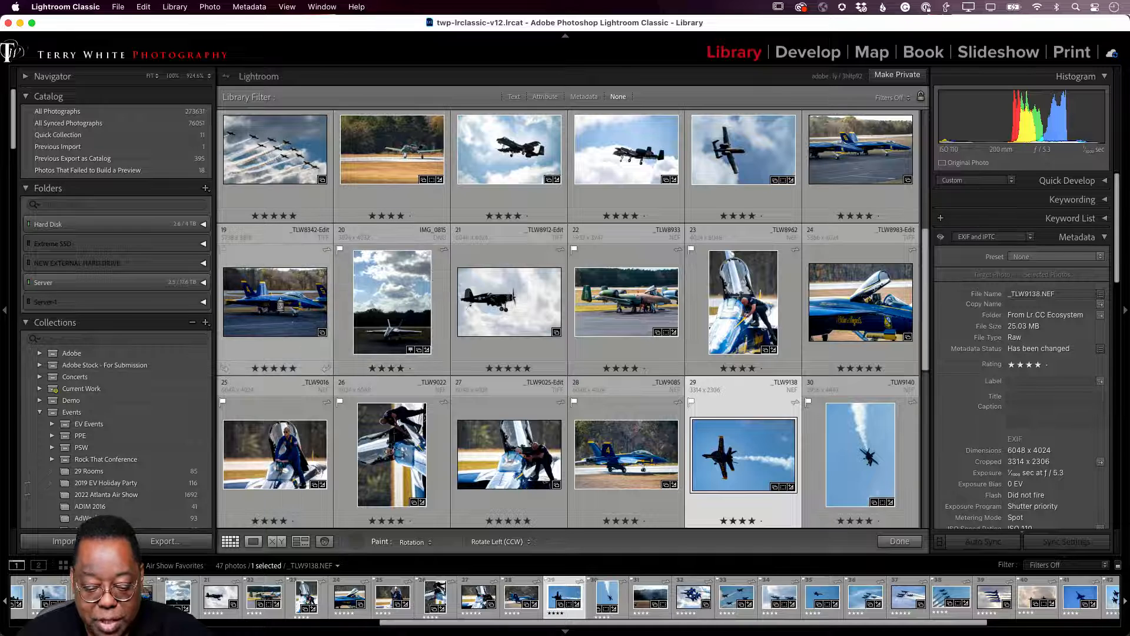
pyautogui.moveTo(275, 168); pyautogui.dragTo(816, 165)
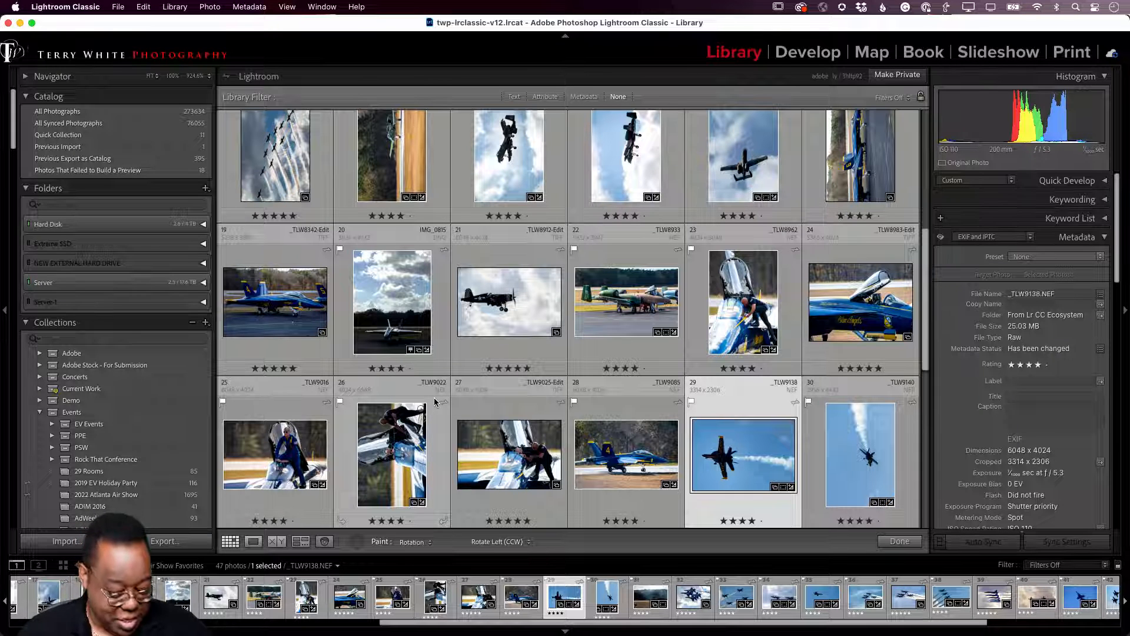
pyautogui.press('super+z')
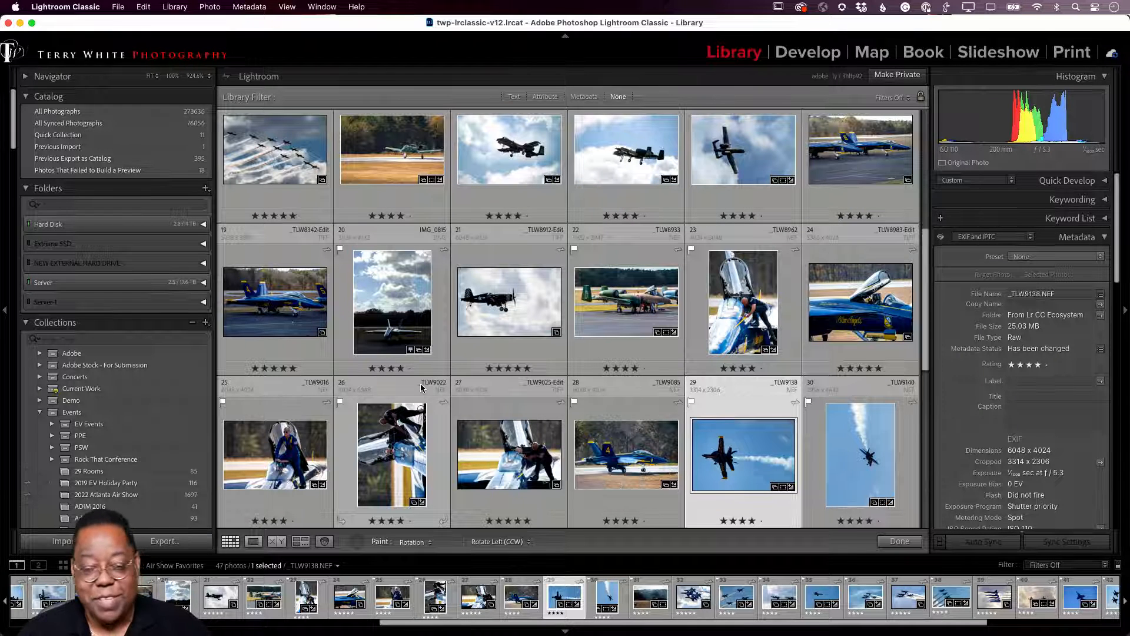
pyautogui.click(362, 546)
# Filter the collection by metadata so that only Edited photos are shown
pyautogui.scroll(5, 453, 247)
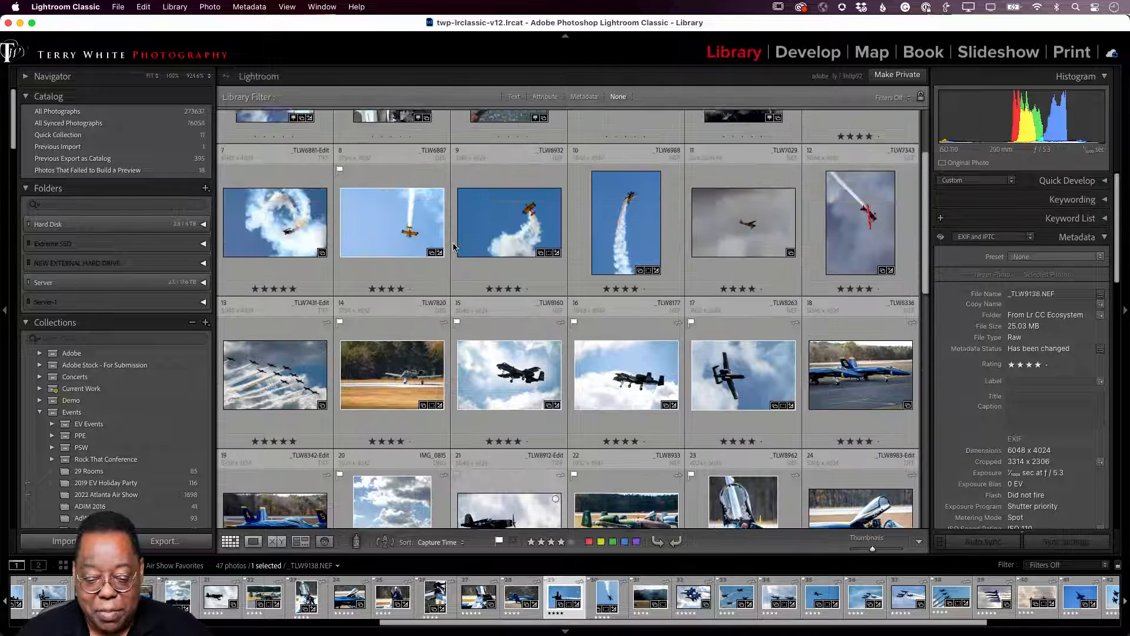
pyautogui.scroll(2, 454, 247)
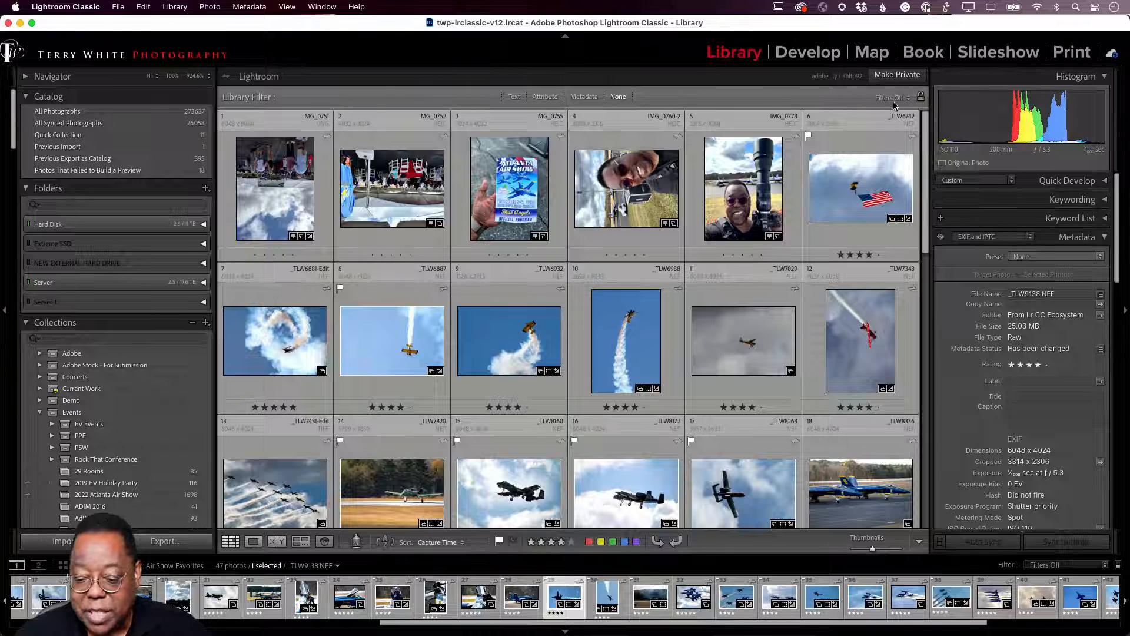
pyautogui.click(585, 98)
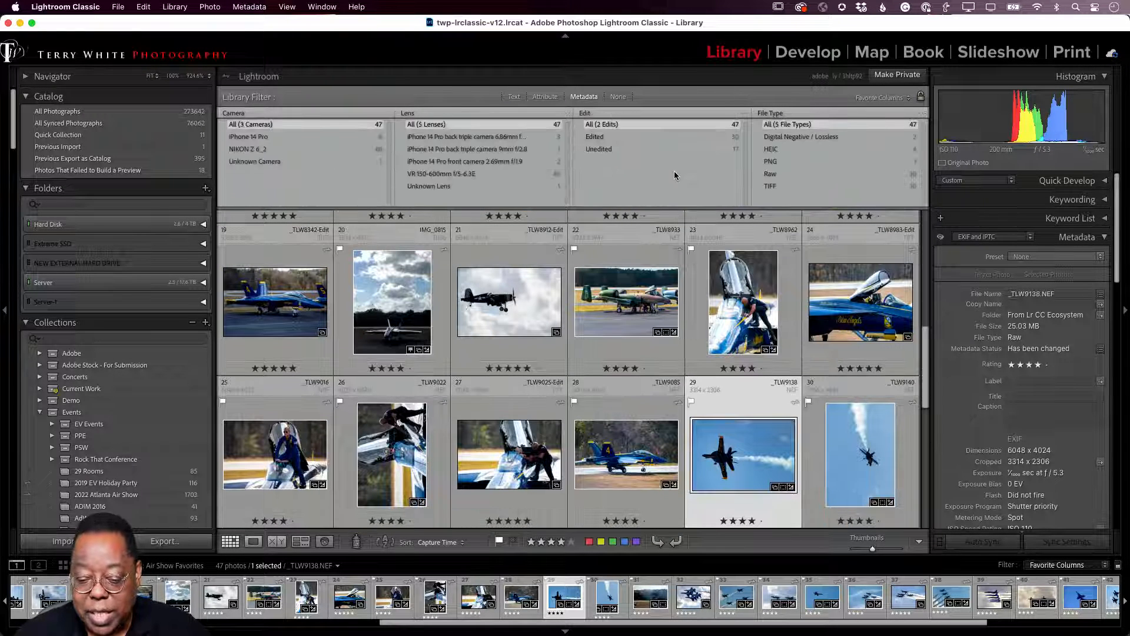
pyautogui.click(613, 139)
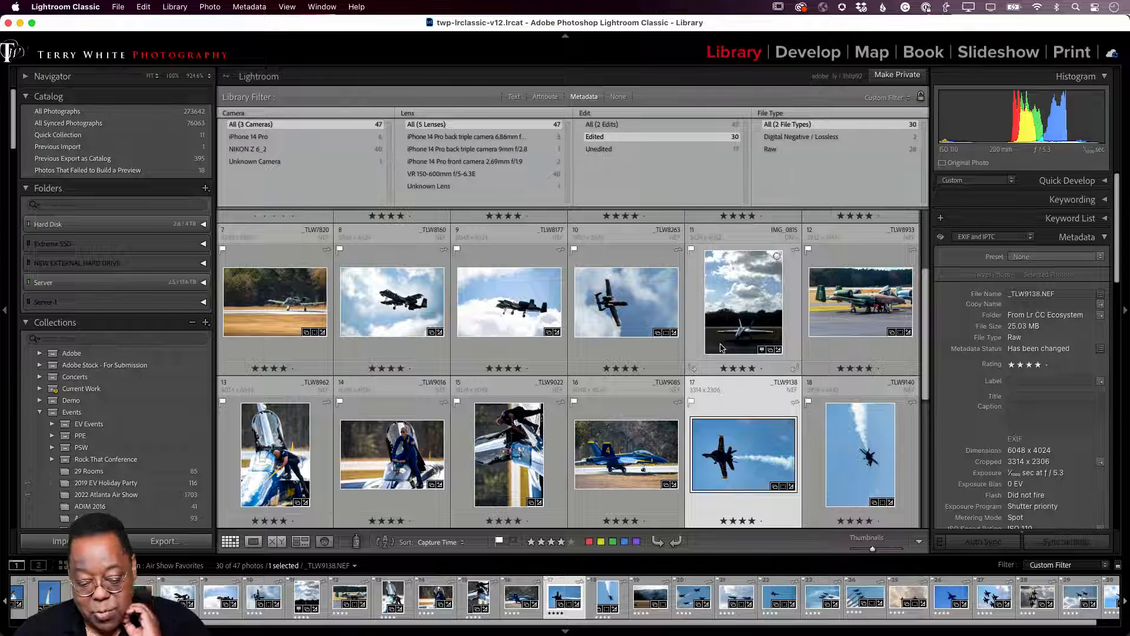
# Open the two-jet photo _TLW9321 in Develop and set its Exposure to +0.30
pyautogui.scroll(-5, 720, 348)
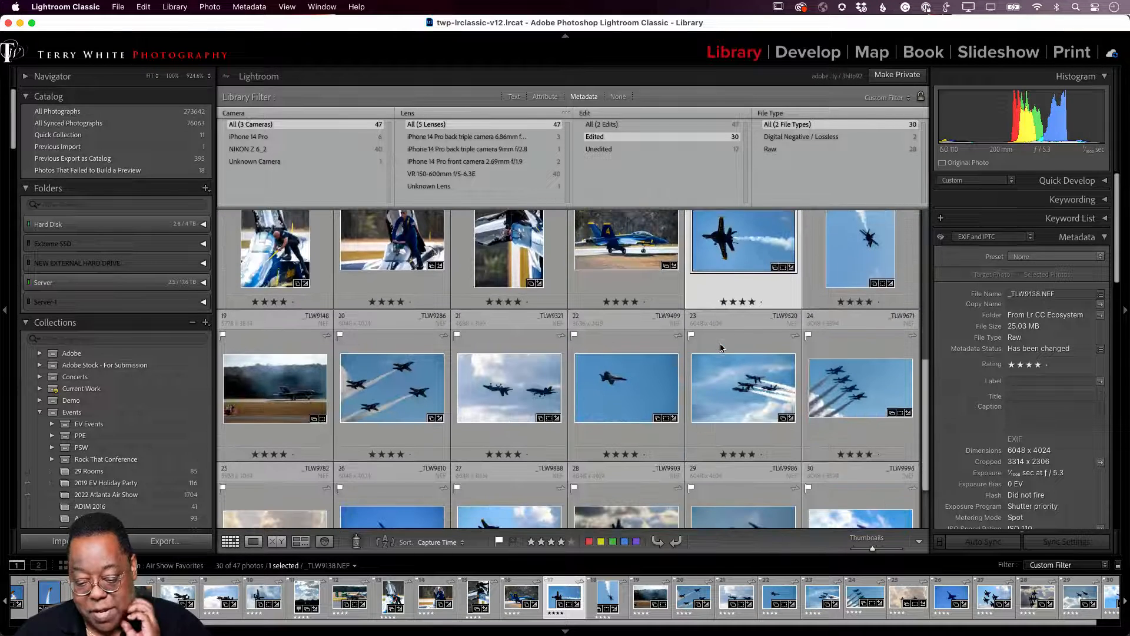
pyautogui.scroll(-2, 720, 347)
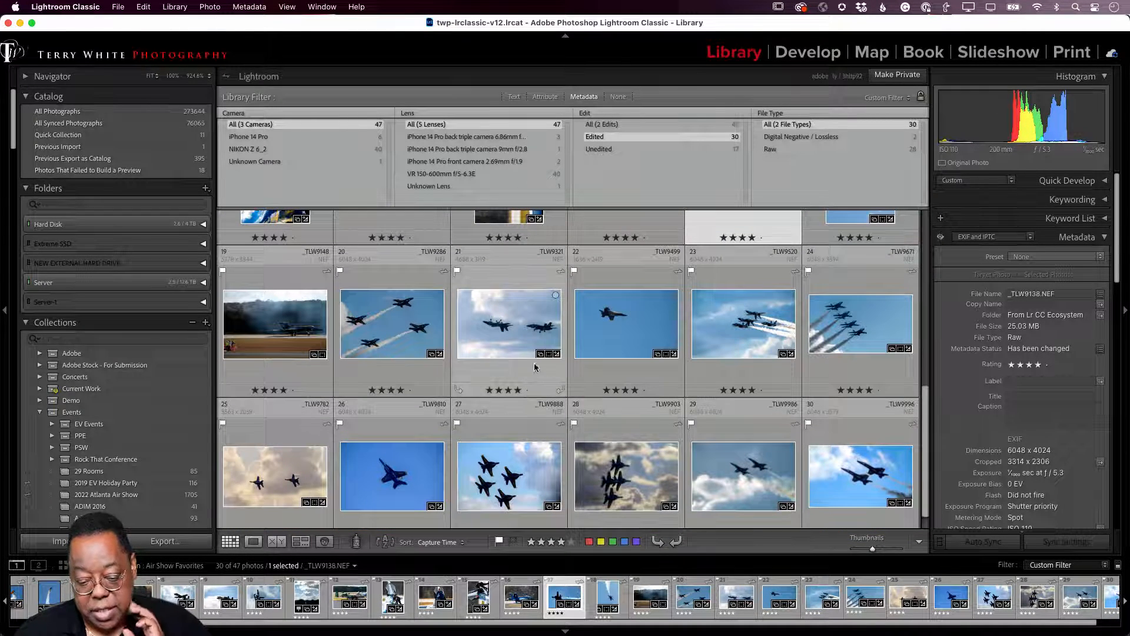
pyautogui.click(527, 334)
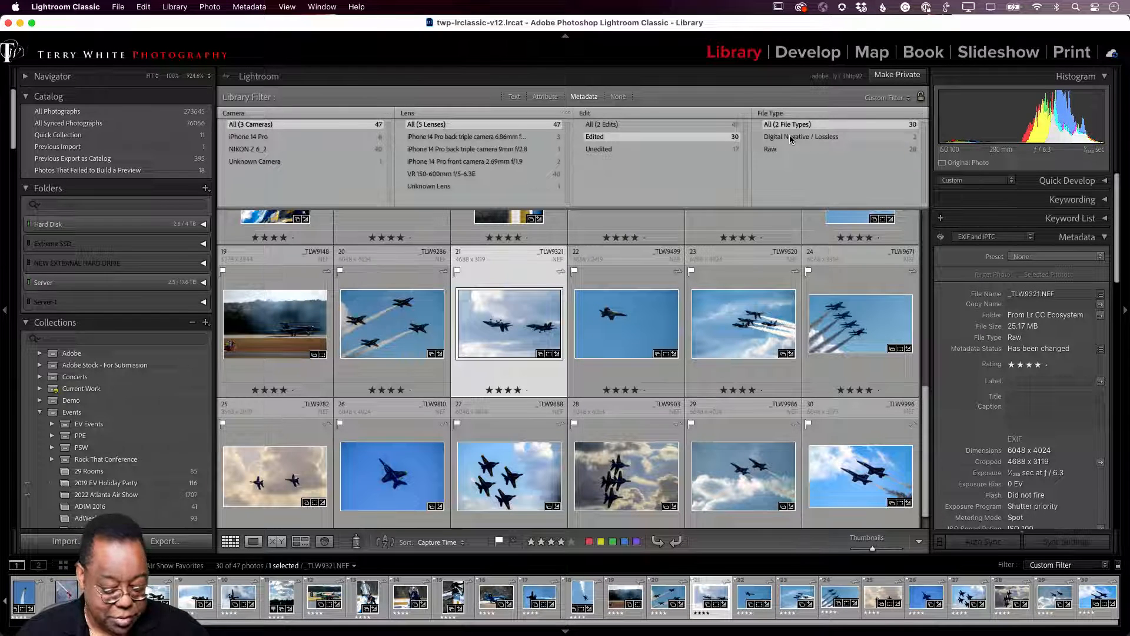
pyautogui.press('d')
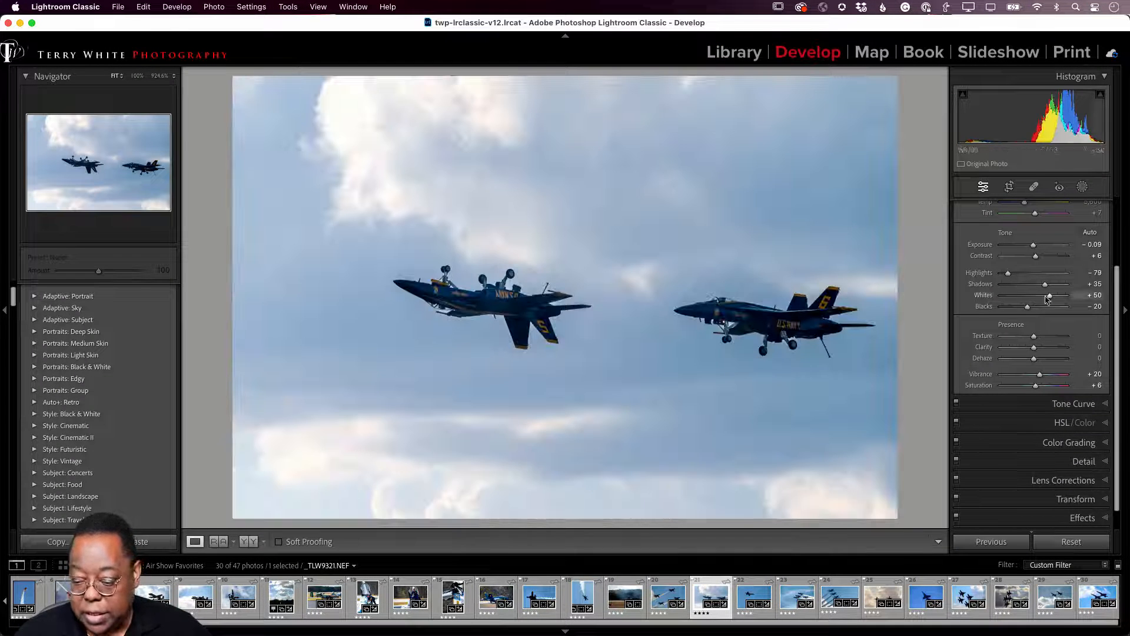
pyautogui.scroll(3, 1046, 318)
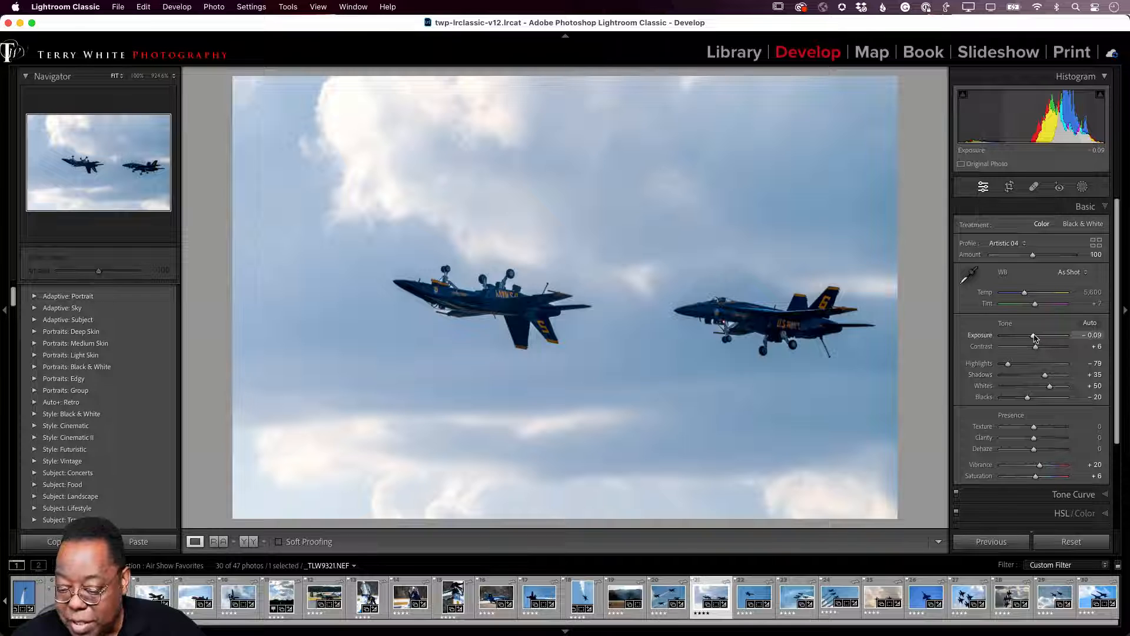
pyautogui.moveTo(1034, 337); pyautogui.dragTo(1036, 337)
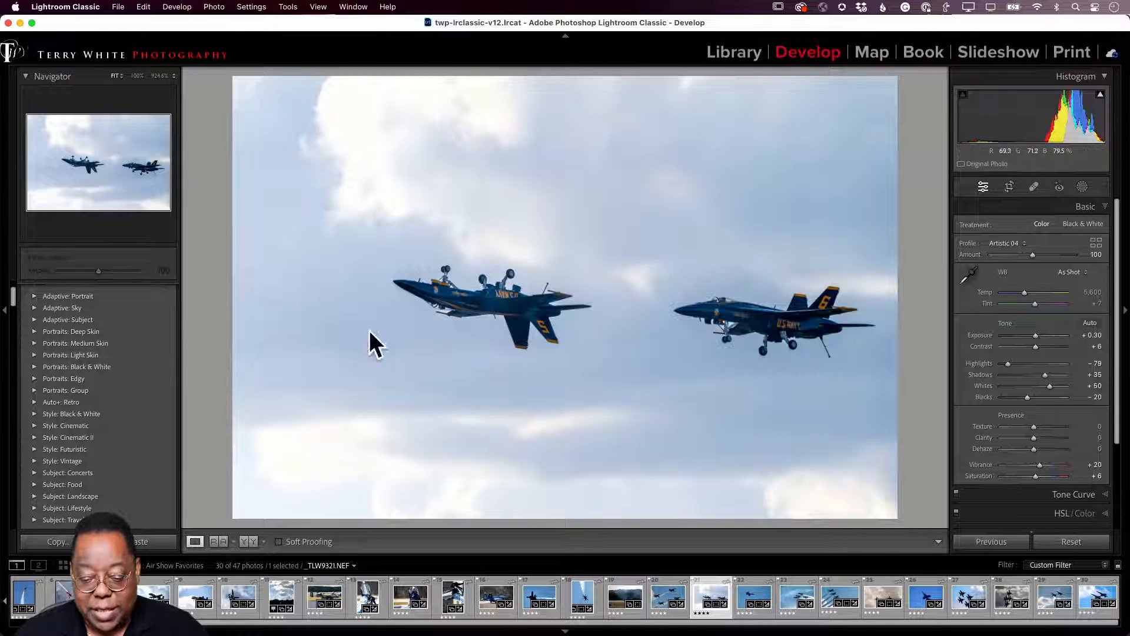
# Create a Develop preset named Blue Angels in User Presets that includes all the Basic settings
pyautogui.scroll(3, 140, 374)
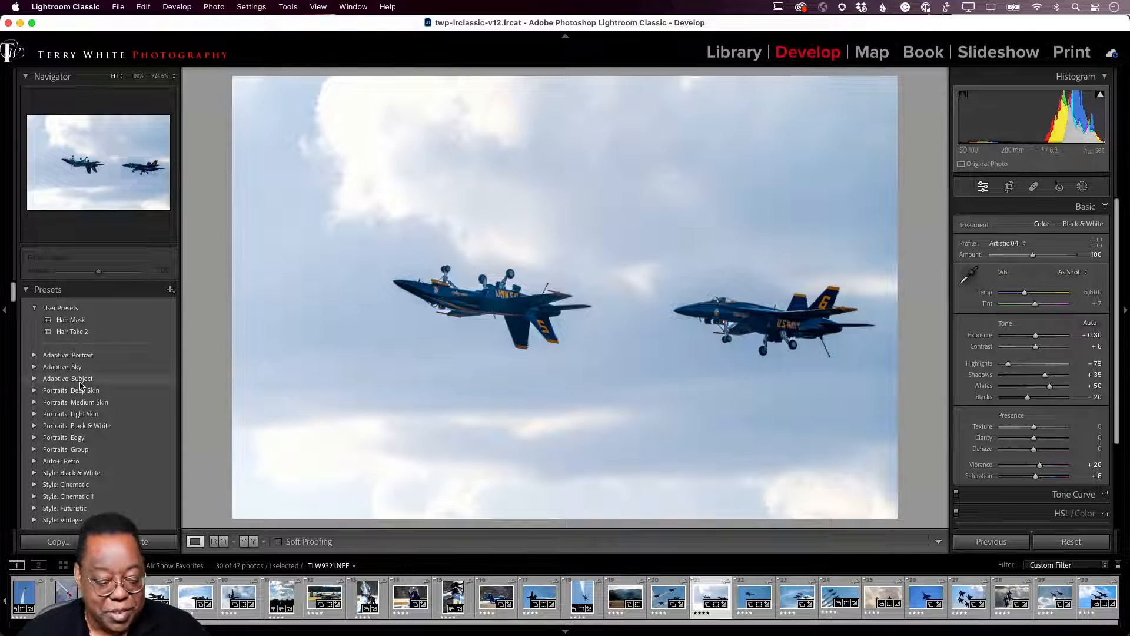
pyautogui.click(170, 289)
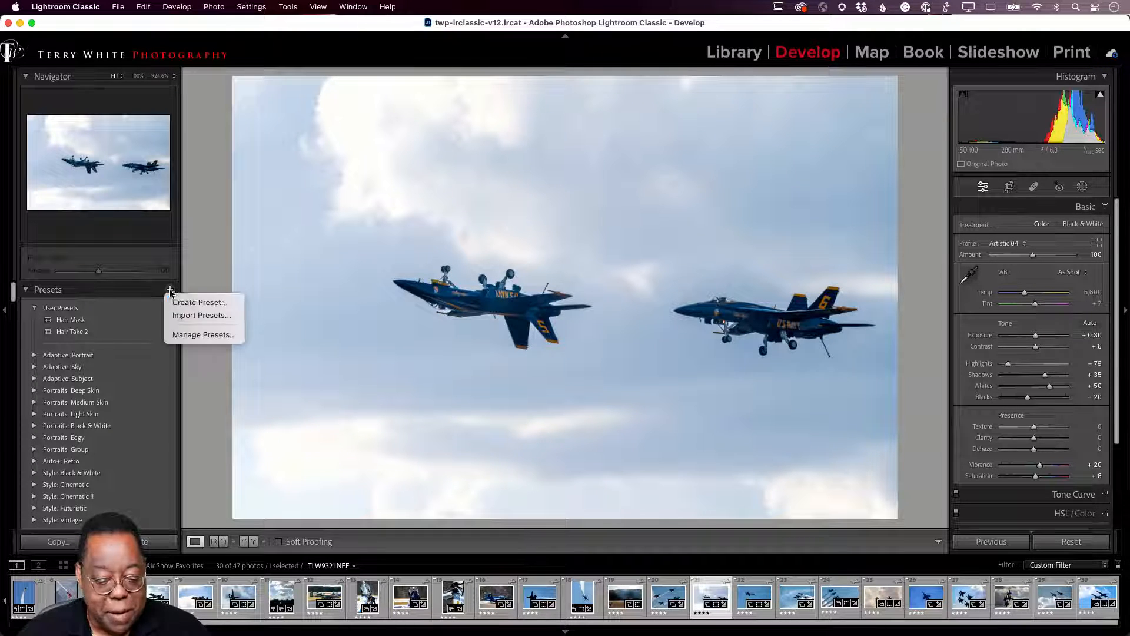
pyautogui.click(199, 302)
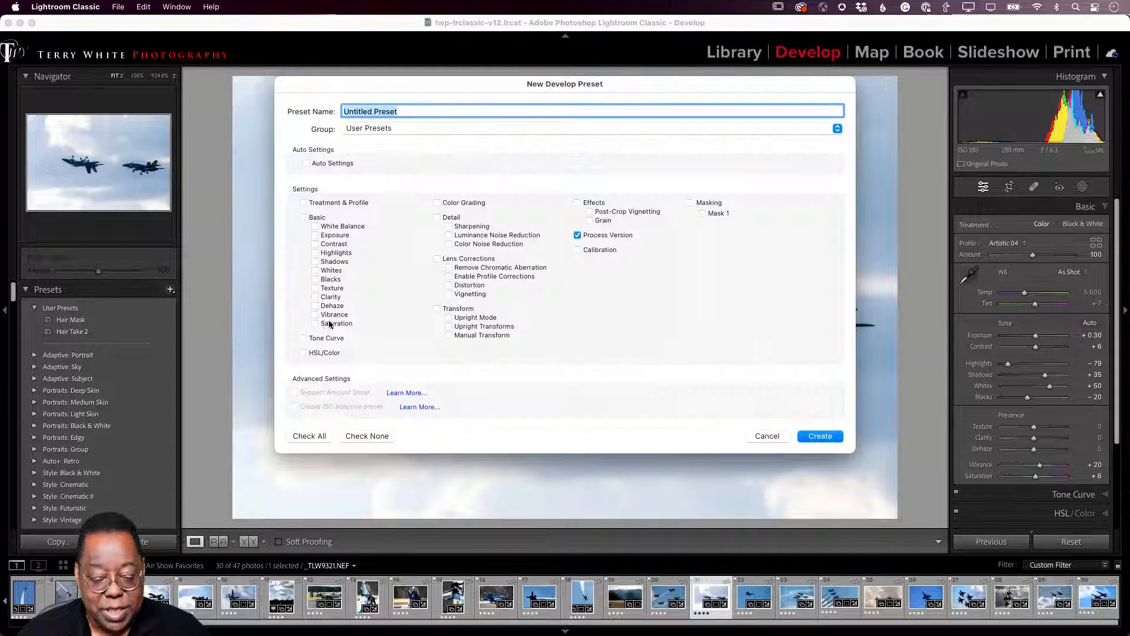
pyautogui.write('Jets')
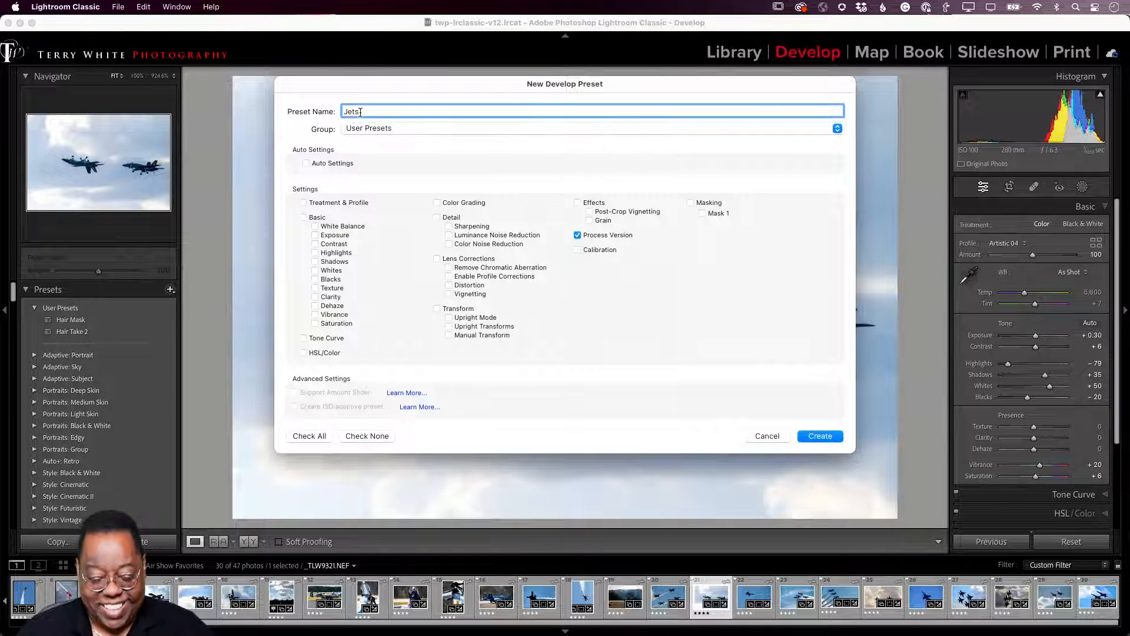
pyautogui.moveTo(360, 112); pyautogui.dragTo(322, 111)
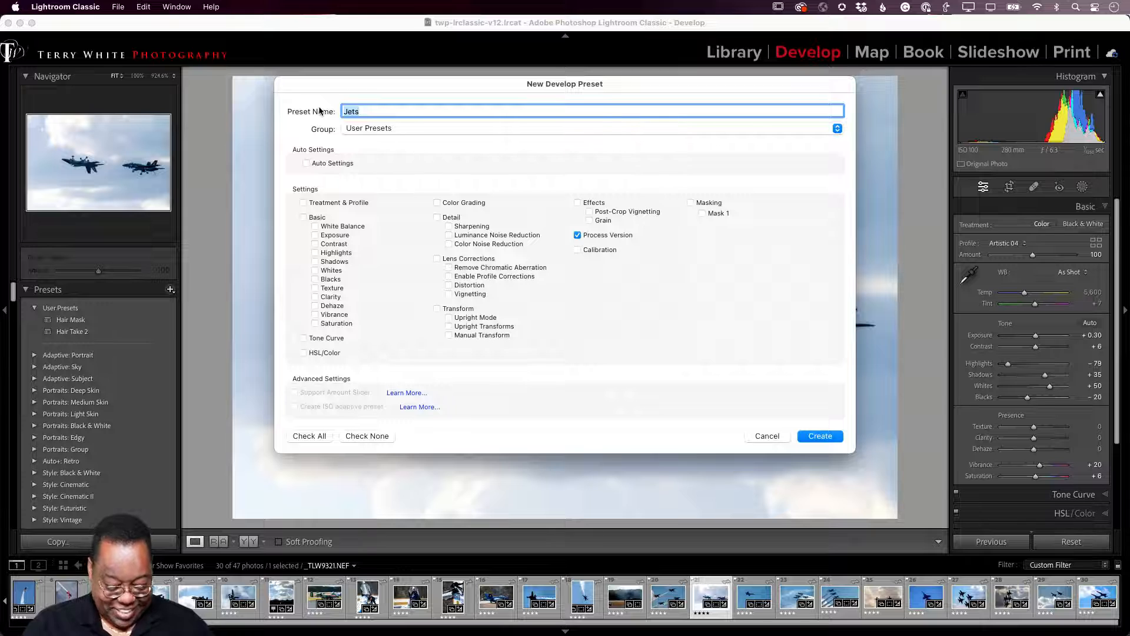
pyautogui.write('Blue')
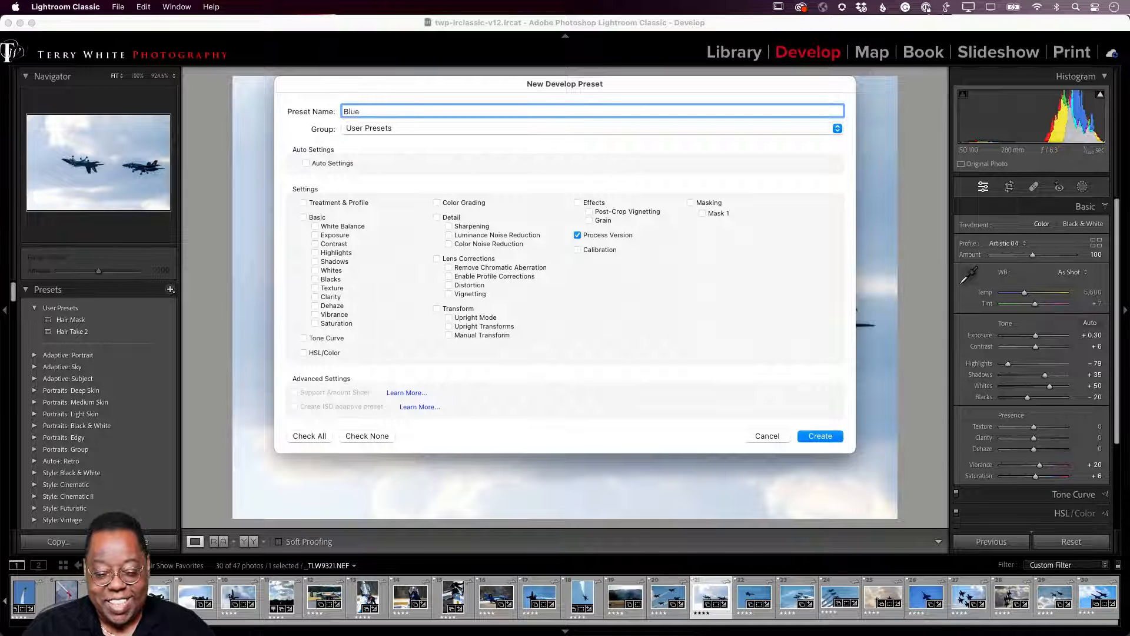
pyautogui.write(' Angels')
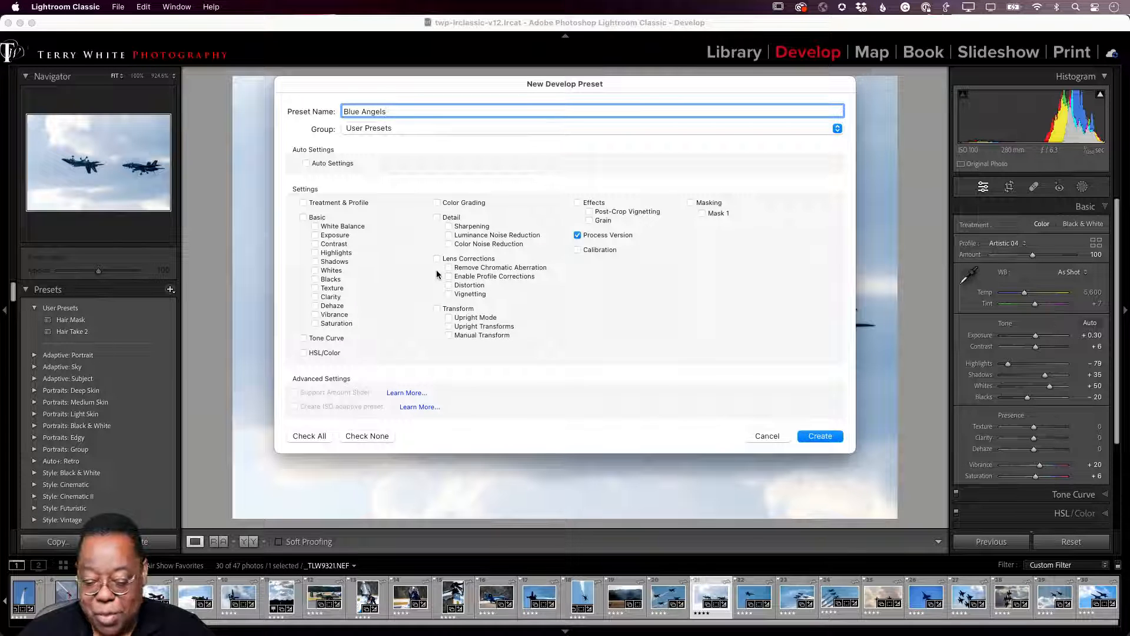
pyautogui.click(304, 217)
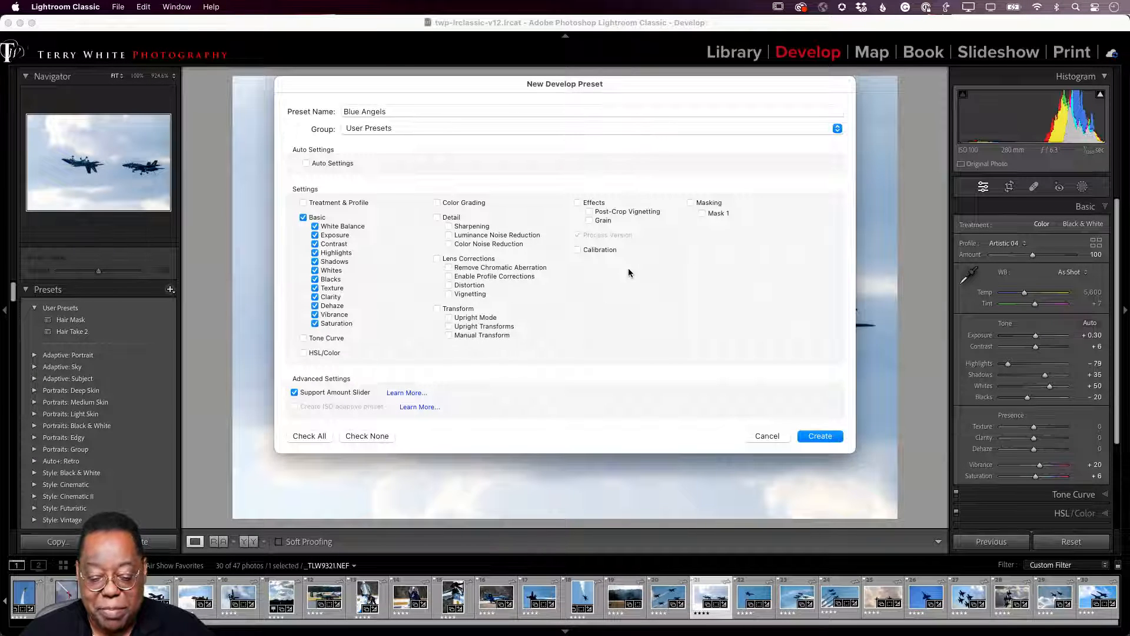
pyautogui.click(822, 436)
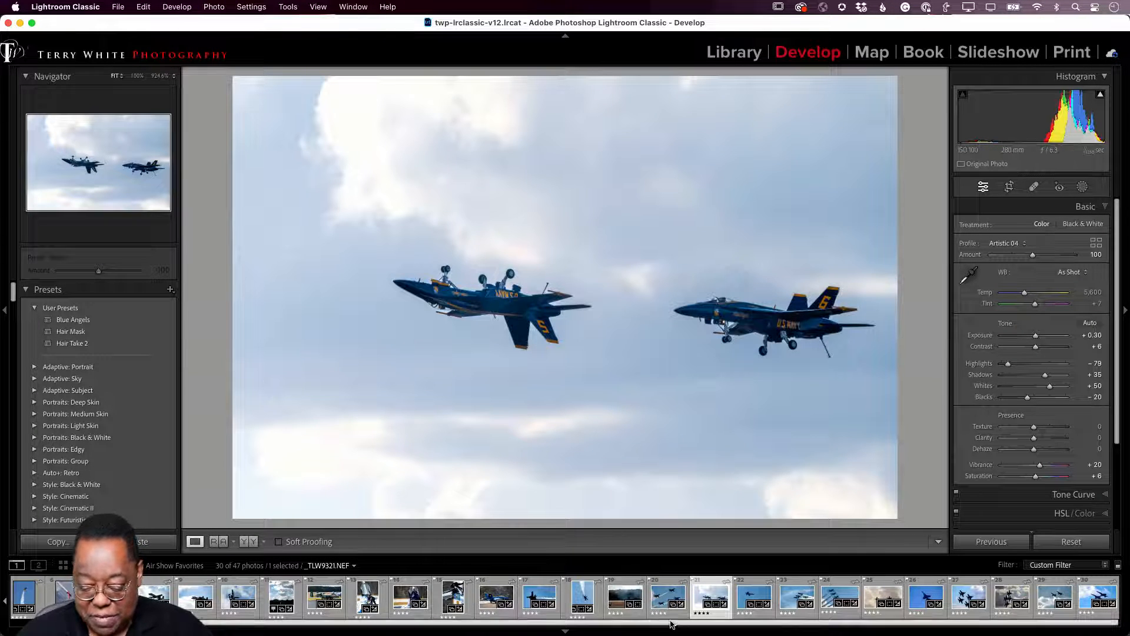
# Open the four-jet photo _TLW9286 and apply the Blue Angels preset to it
pyautogui.click(668, 598)
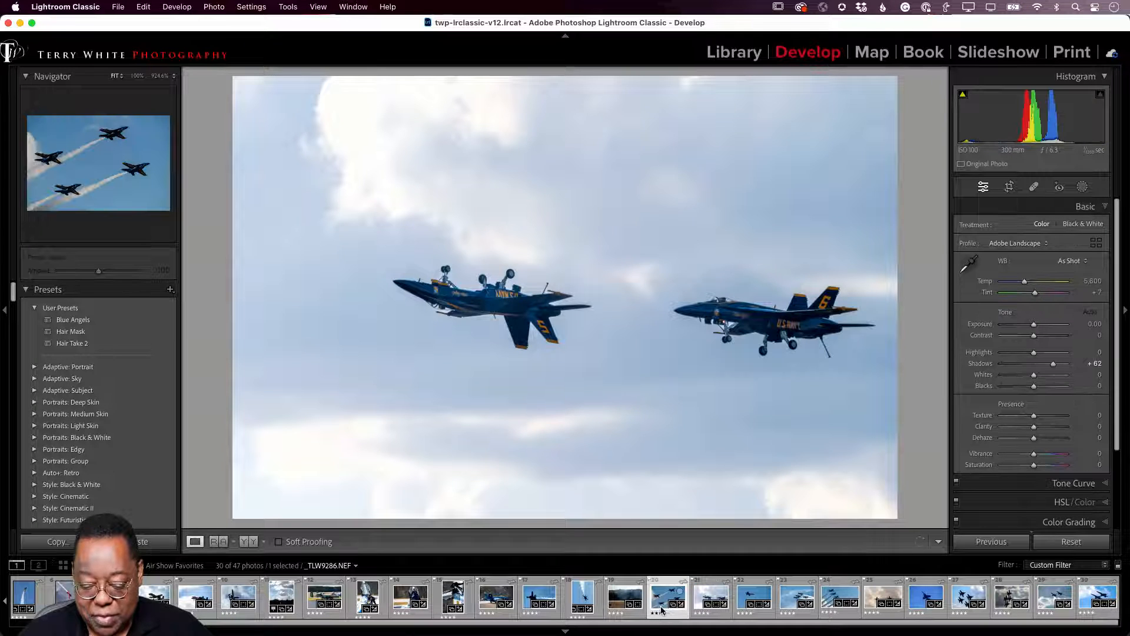
pyautogui.scroll(-1, 114, 416)
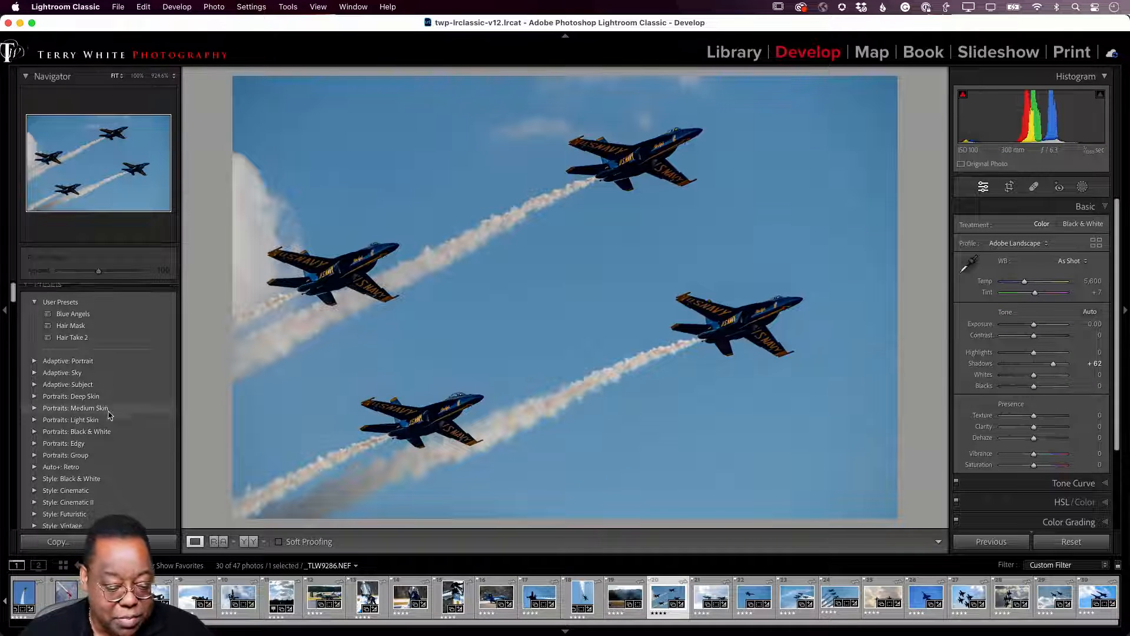
pyautogui.scroll(1, 110, 417)
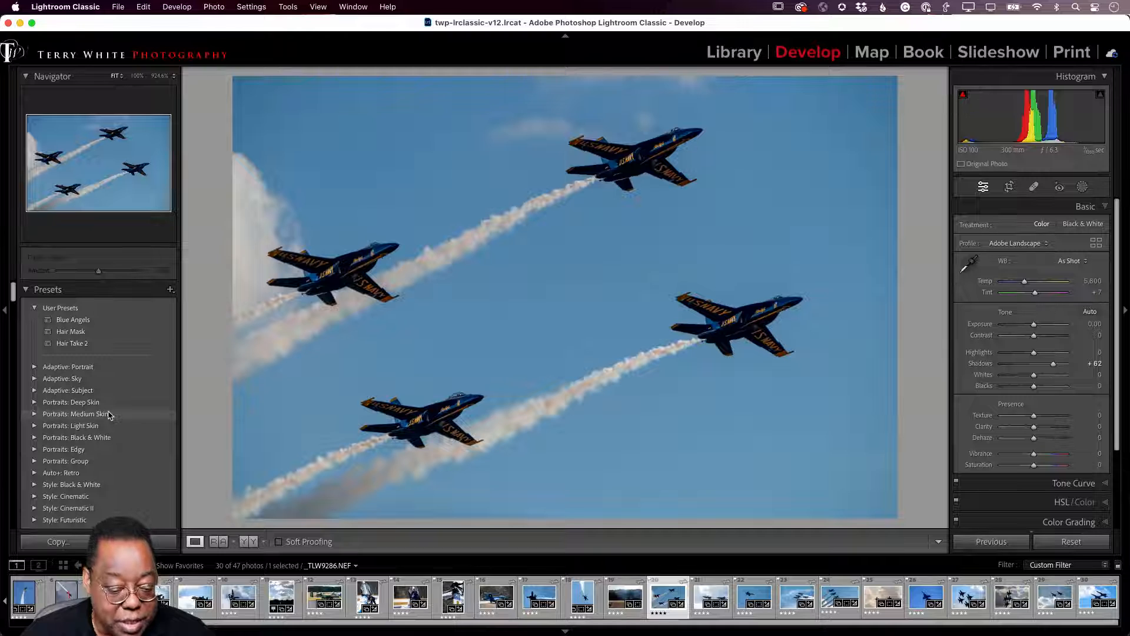
pyautogui.scroll(-5, 109, 416)
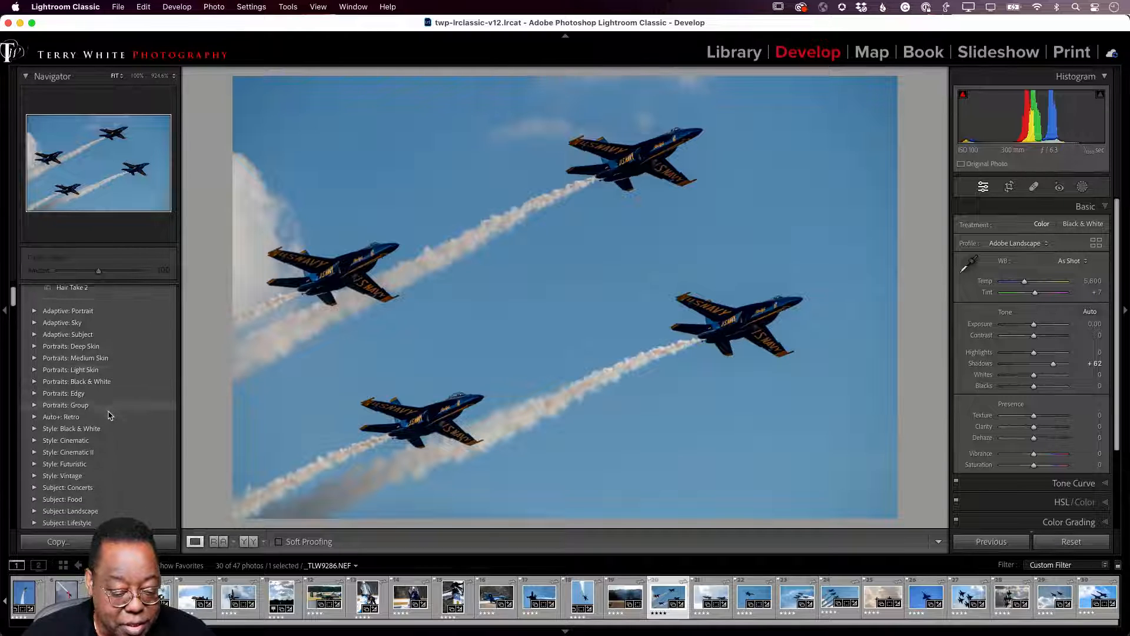
pyautogui.scroll(5, 110, 416)
pyautogui.scroll(-20, 109, 415)
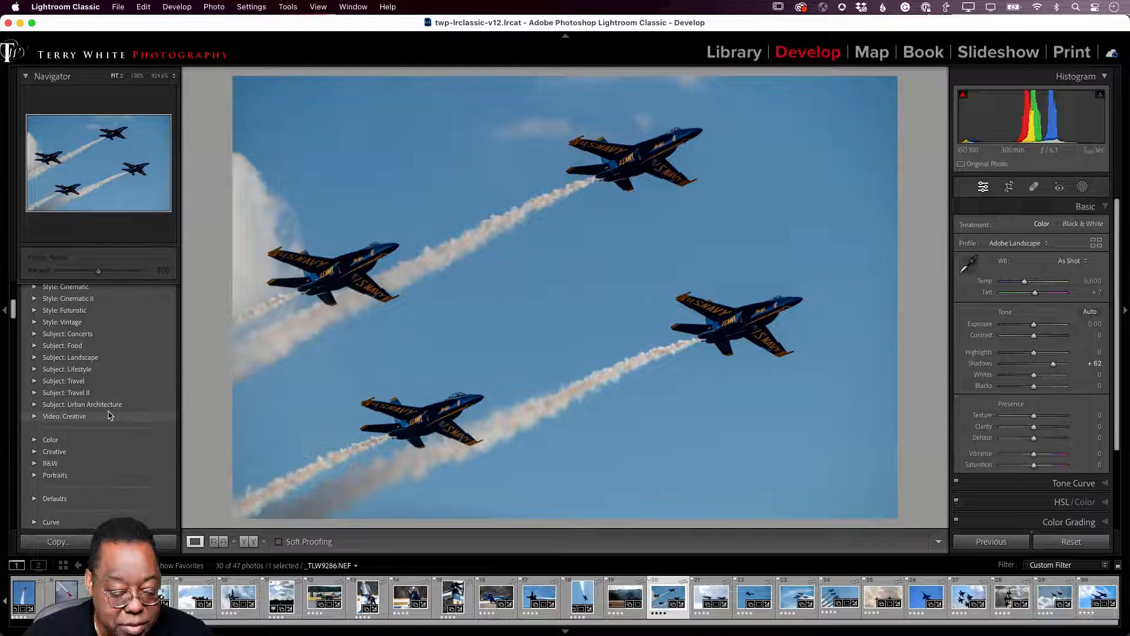
pyautogui.scroll(20, 109, 415)
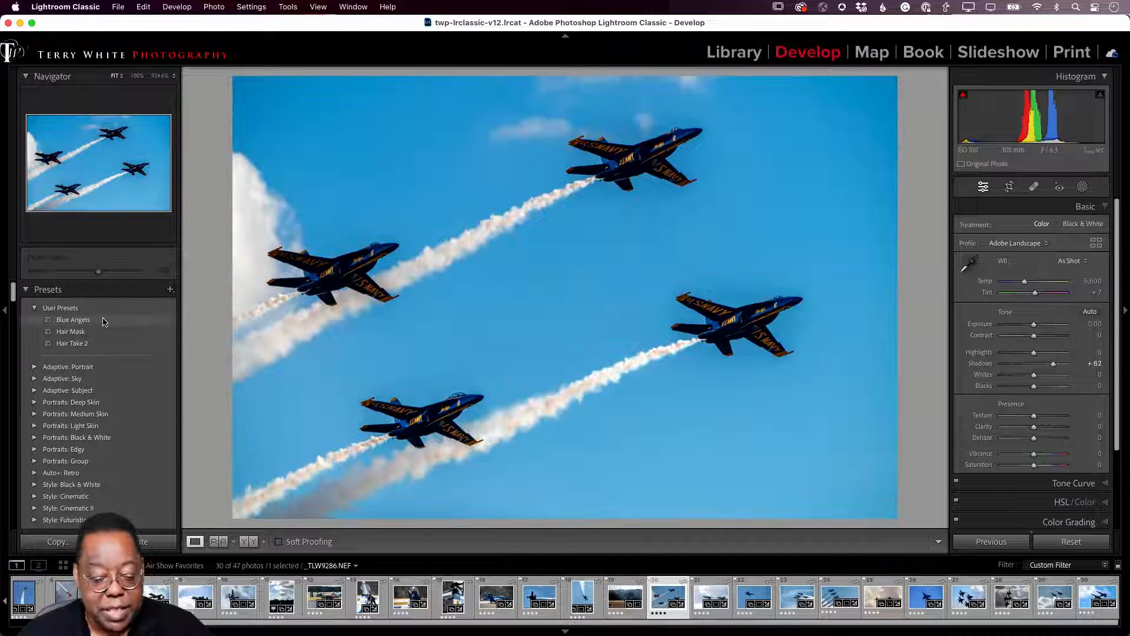
pyautogui.click(94, 320)
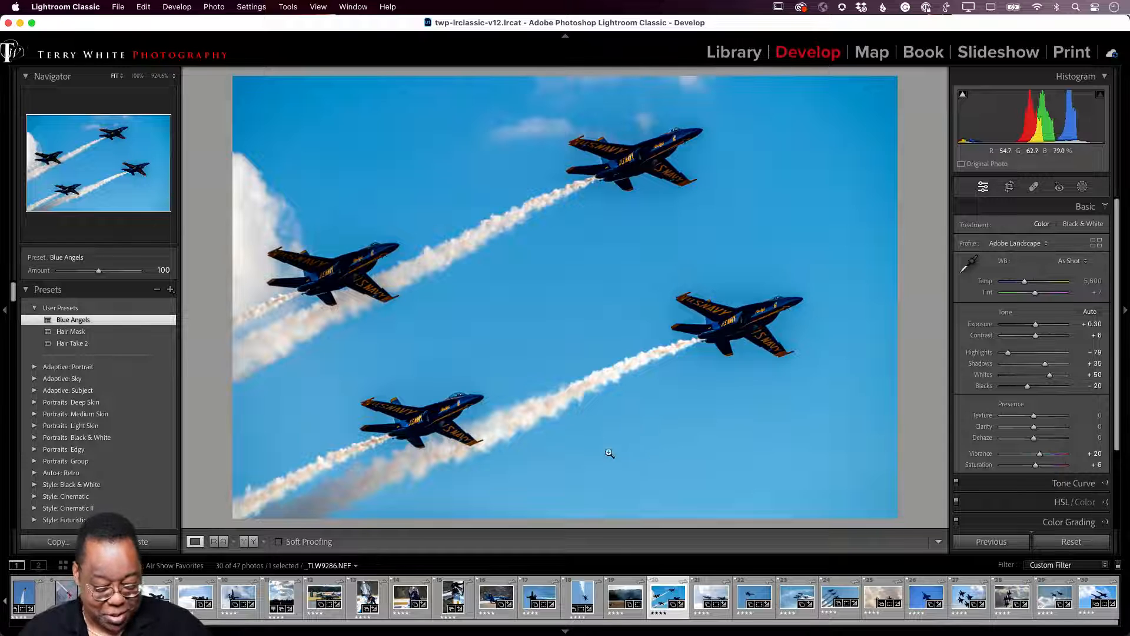
# Set the Painter in the Library grid to paint Settings with the Blue Angels preset
pyautogui.press('g')
pyautogui.click(356, 542)
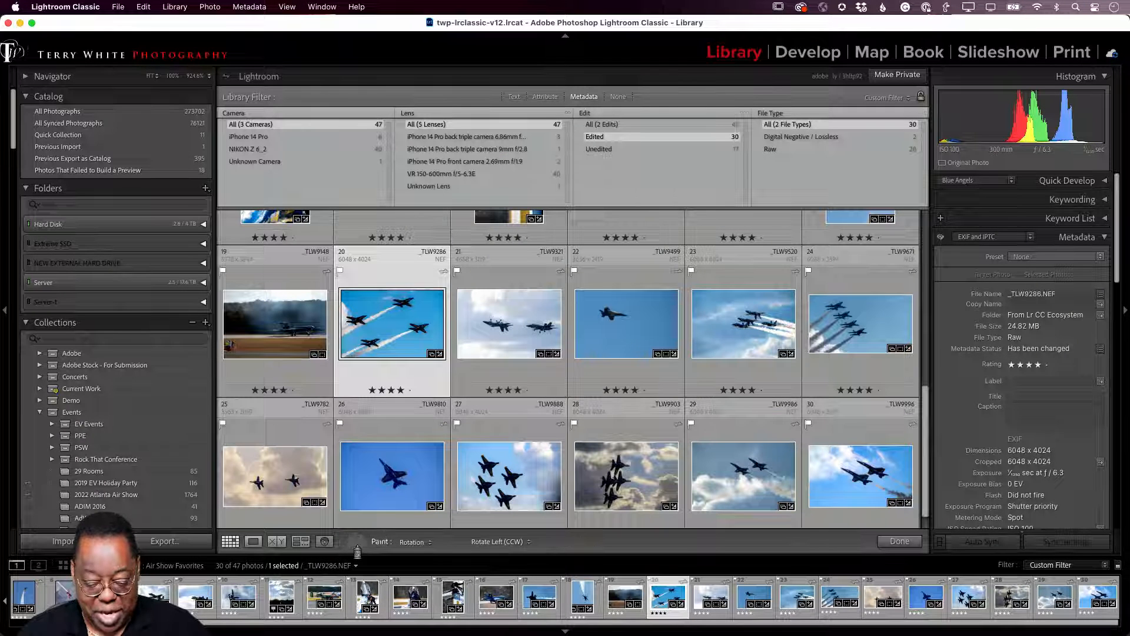
pyautogui.click(412, 541)
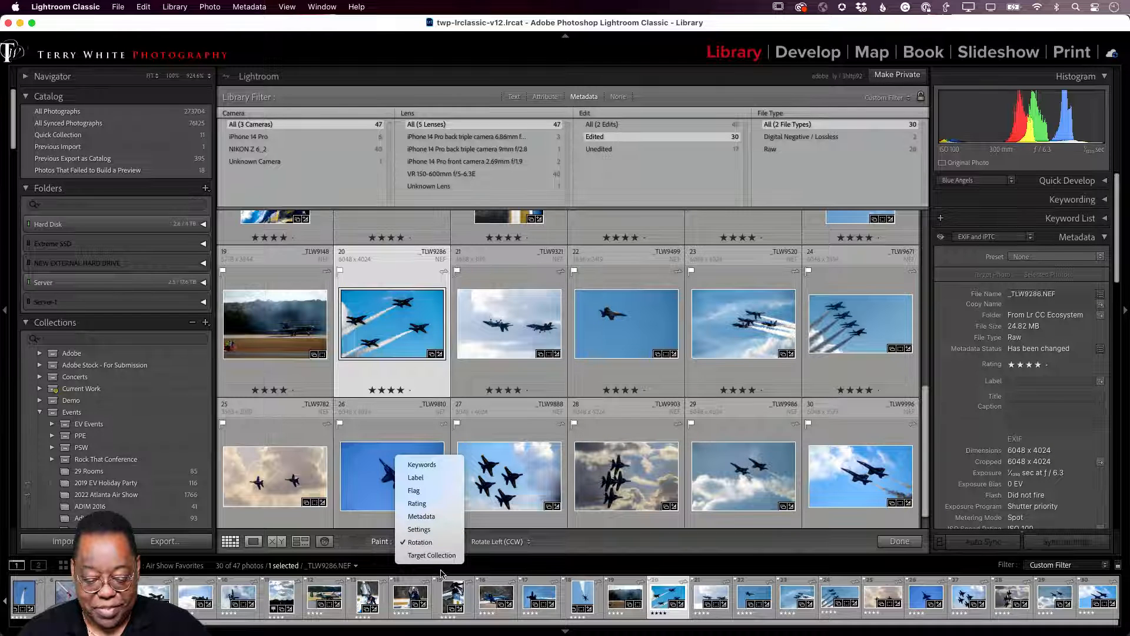
pyautogui.click(444, 533)
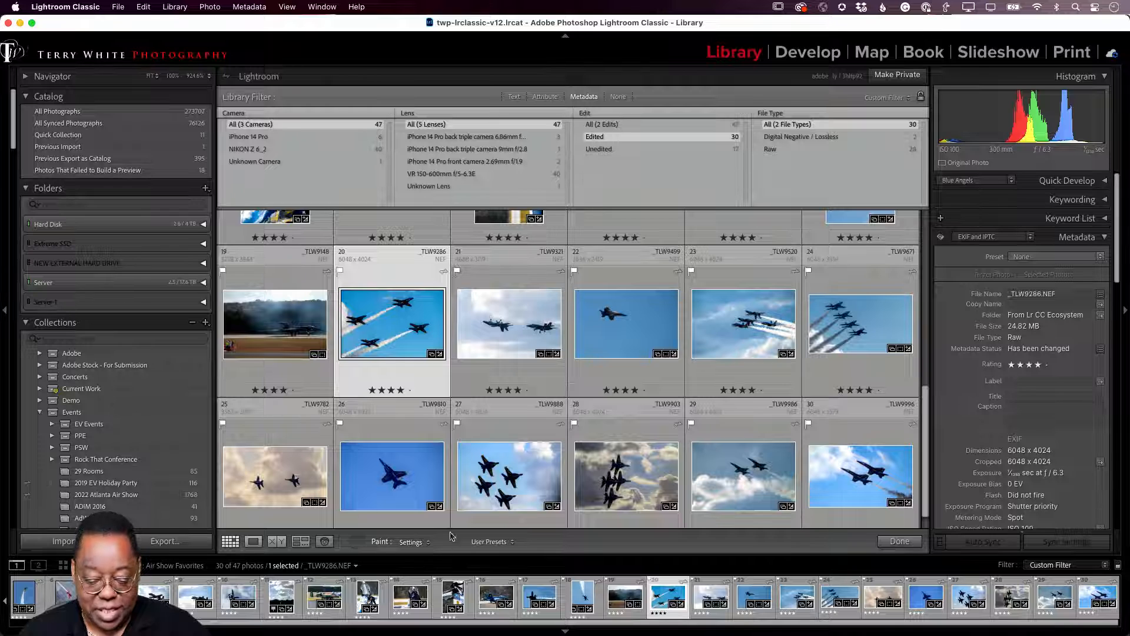
pyautogui.click(492, 541)
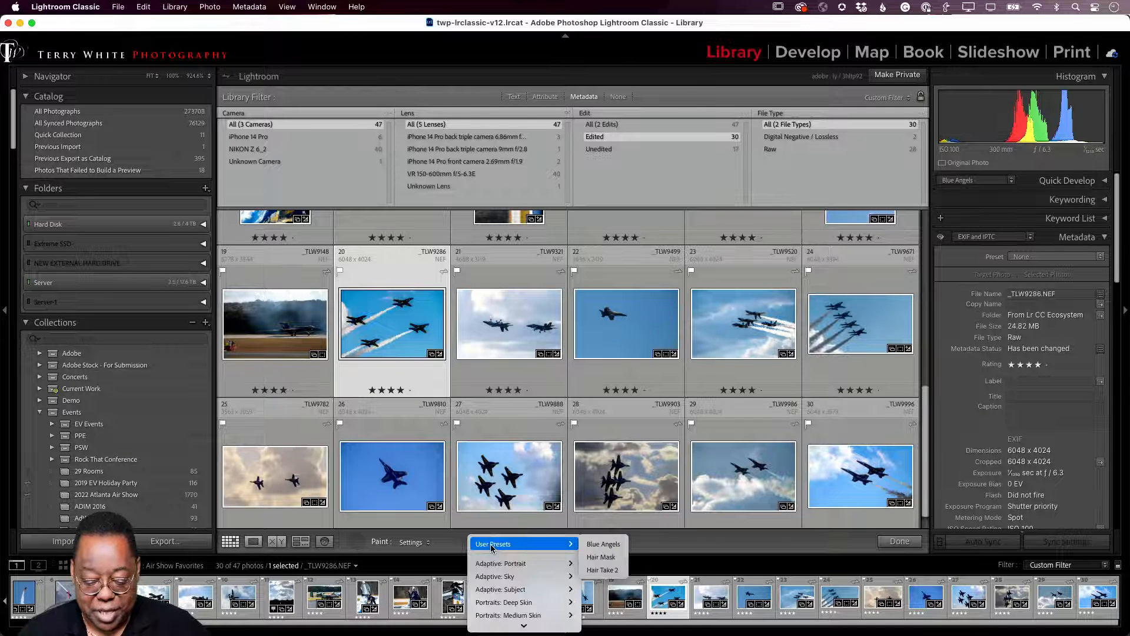
pyautogui.click(603, 543)
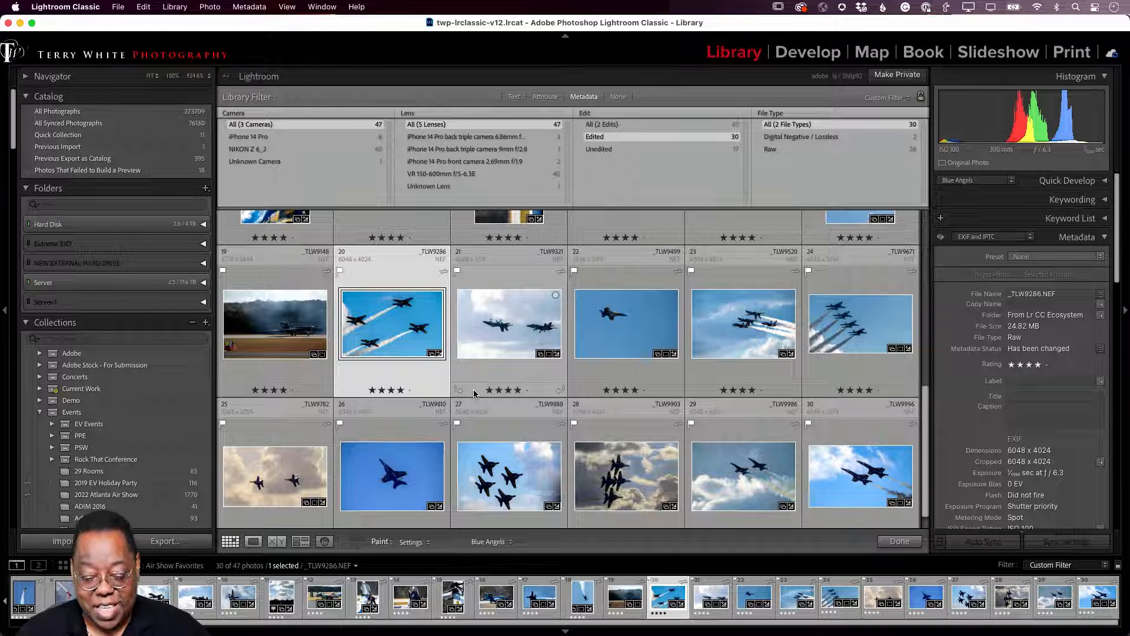
pyautogui.click(402, 543)
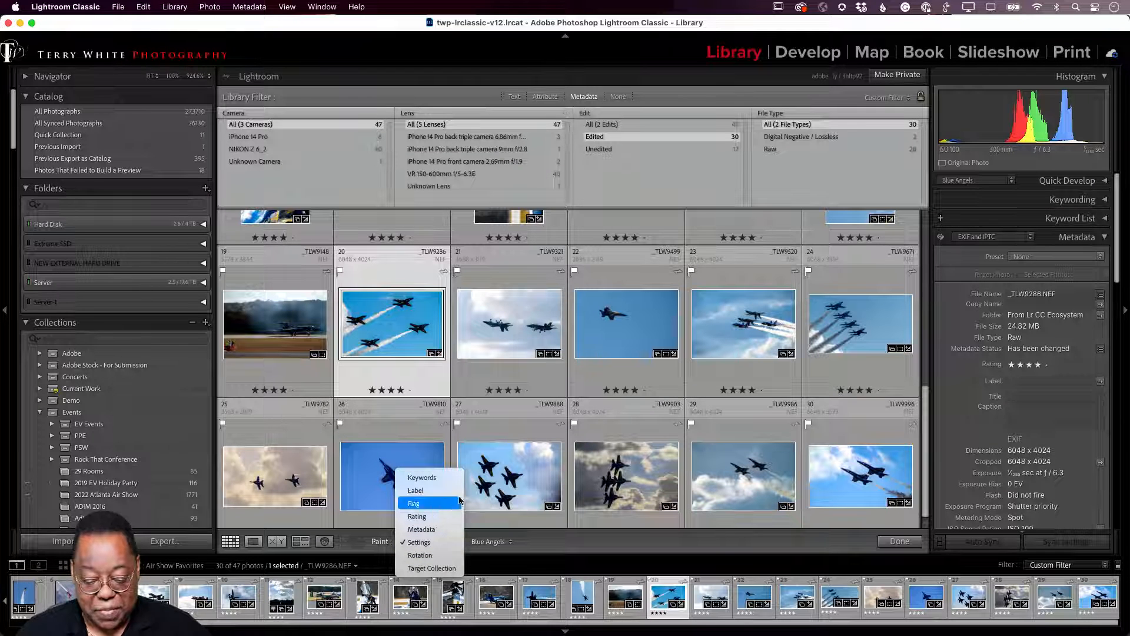
# Paint the Blue Angels preset onto photos _TLW9499, _TLW9520, _TLW9671, _TLW9810, _TLW9888, _TLW9903 and _TLW9986
pyautogui.click(647, 328)
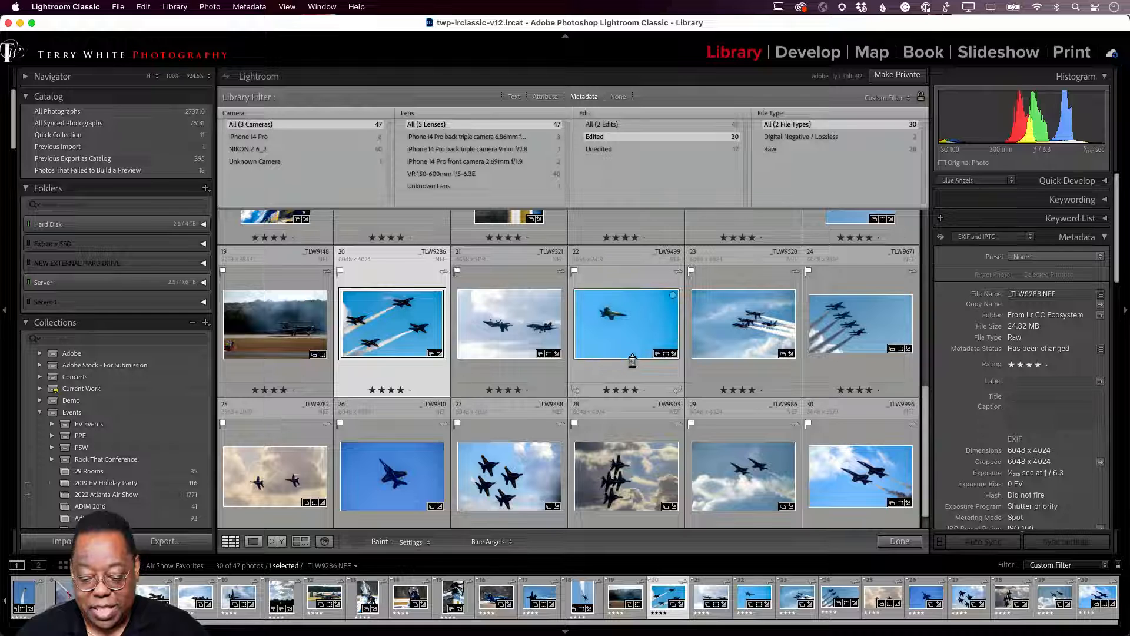
pyautogui.click(861, 335)
pyautogui.click(740, 343)
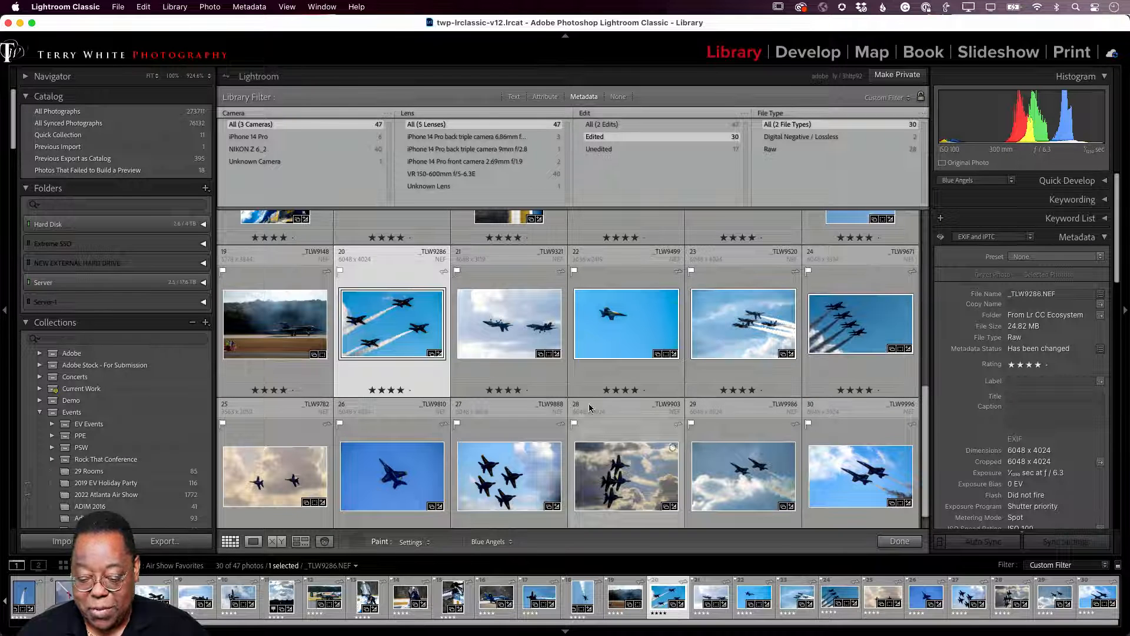
pyautogui.click(360, 483)
pyautogui.click(493, 495)
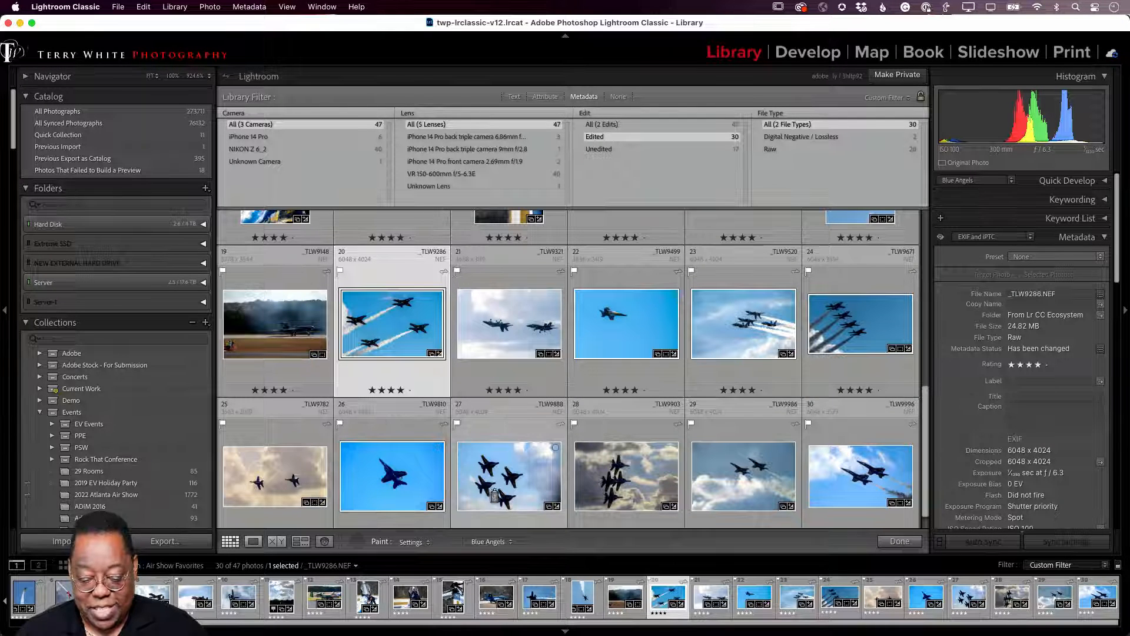
pyautogui.click(636, 497)
pyautogui.click(737, 483)
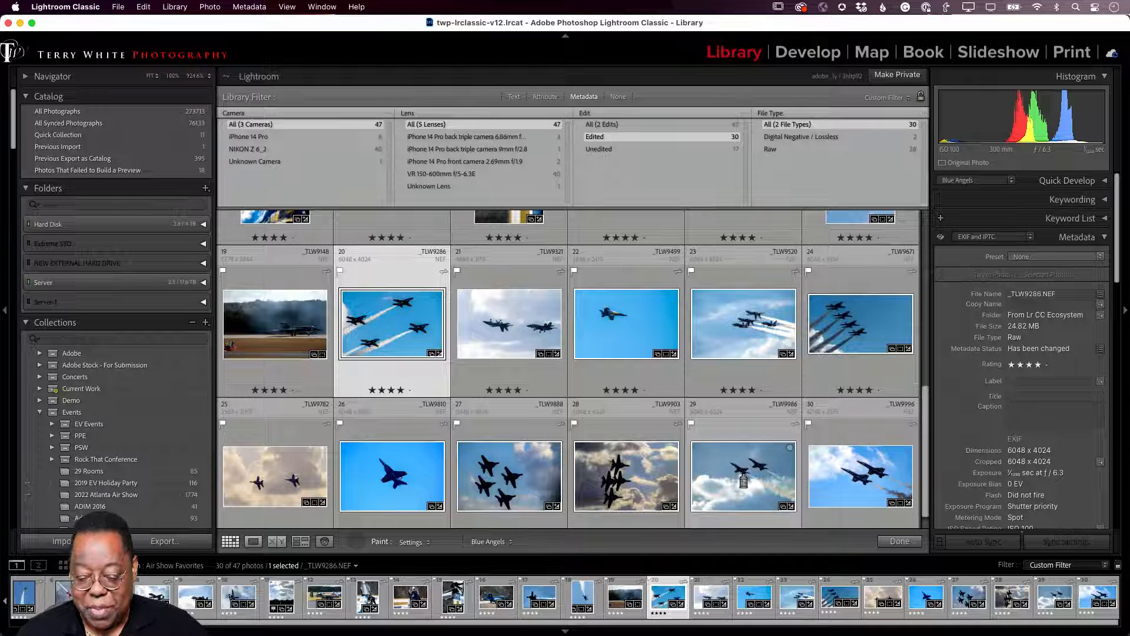
pyautogui.click(513, 451)
# Paint the Blue Angels preset across the propeller and attack plane photos _TLW8160 to _TLW8263 and put the Painter away
pyautogui.scroll(-1, 514, 451)
pyautogui.scroll(10, 514, 452)
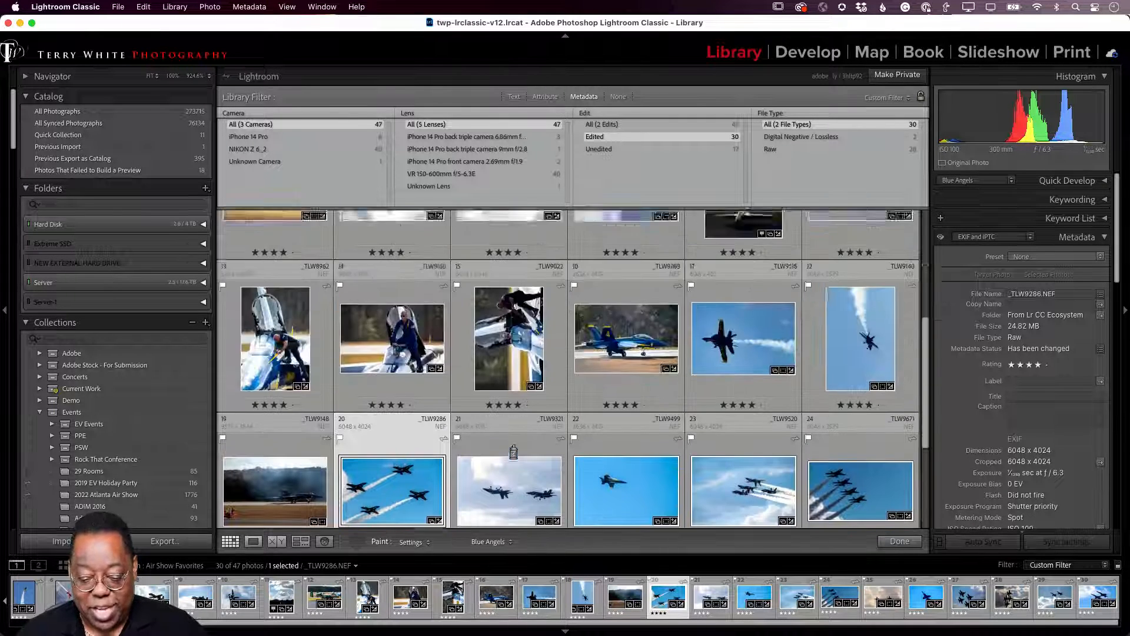
pyautogui.click(385, 393)
pyautogui.moveTo(385, 393); pyautogui.dragTo(642, 393)
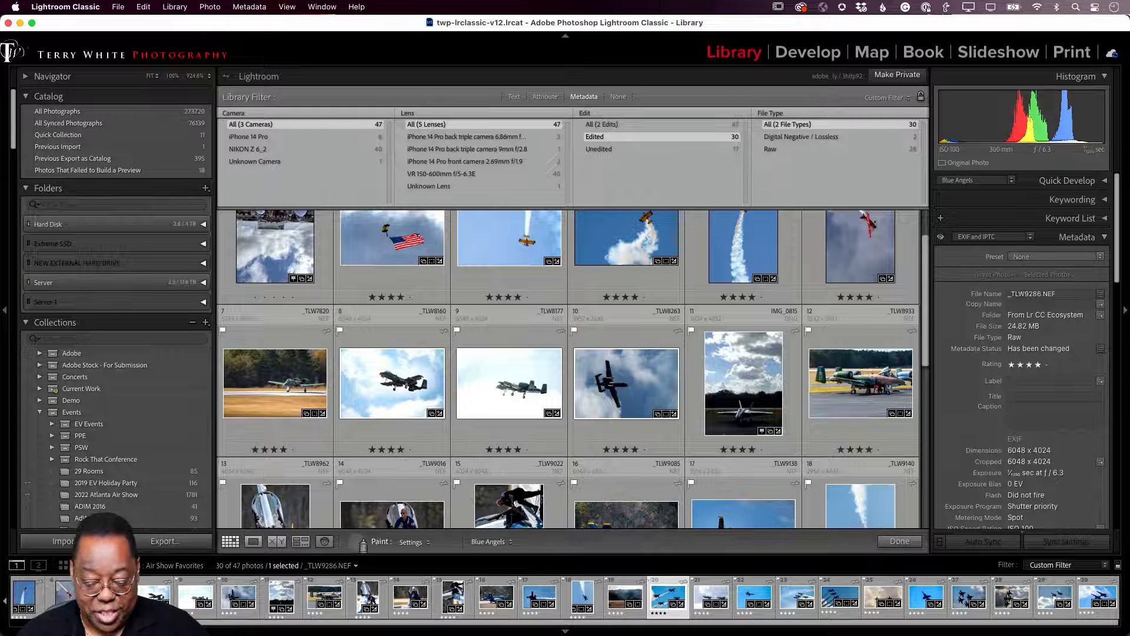
pyautogui.click(357, 541)
# Select the five photos from _TLW9286 to _TLW9671 in Develop and switch Sync to Auto Sync
pyautogui.press('d')
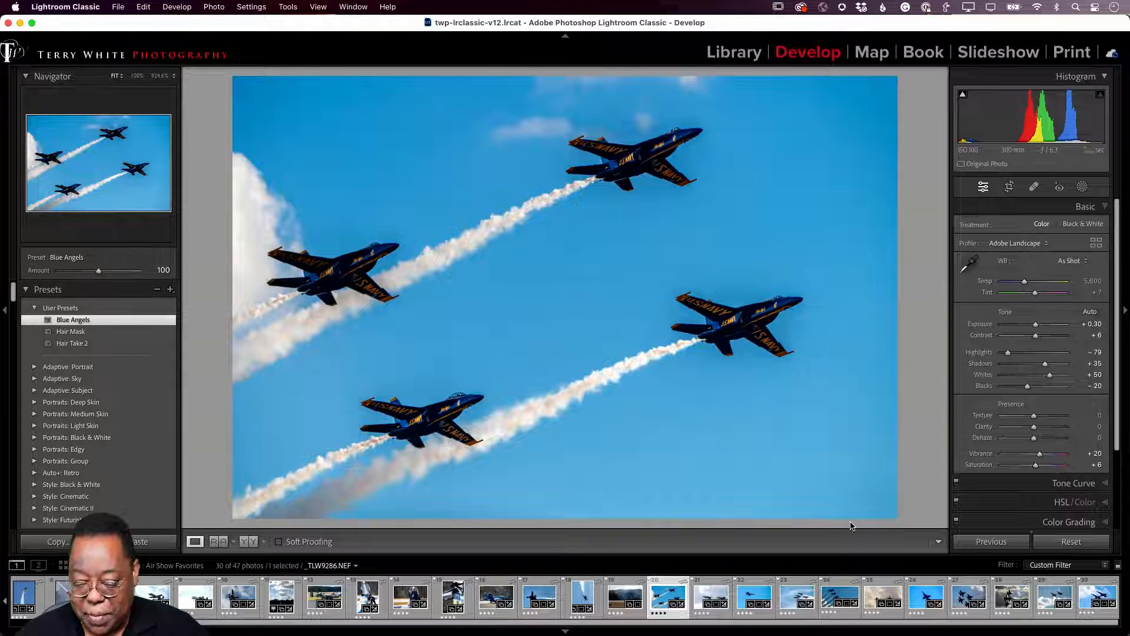
pyautogui.moveTo(776, 592)
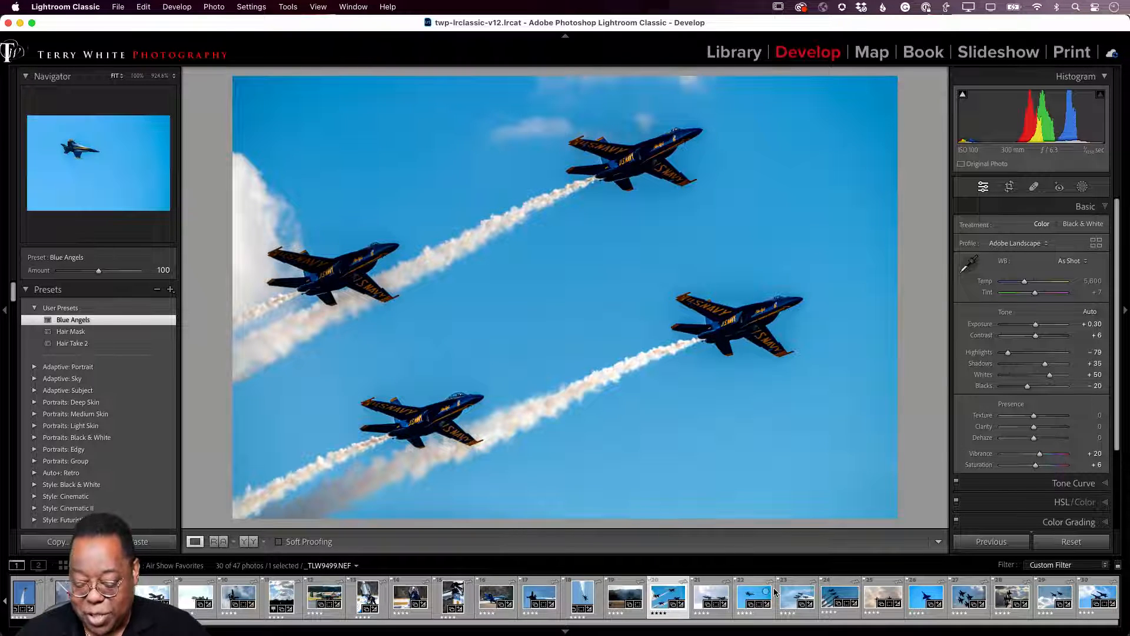
pyautogui.scroll(1, 776, 592)
pyautogui.scroll(-2, 774, 593)
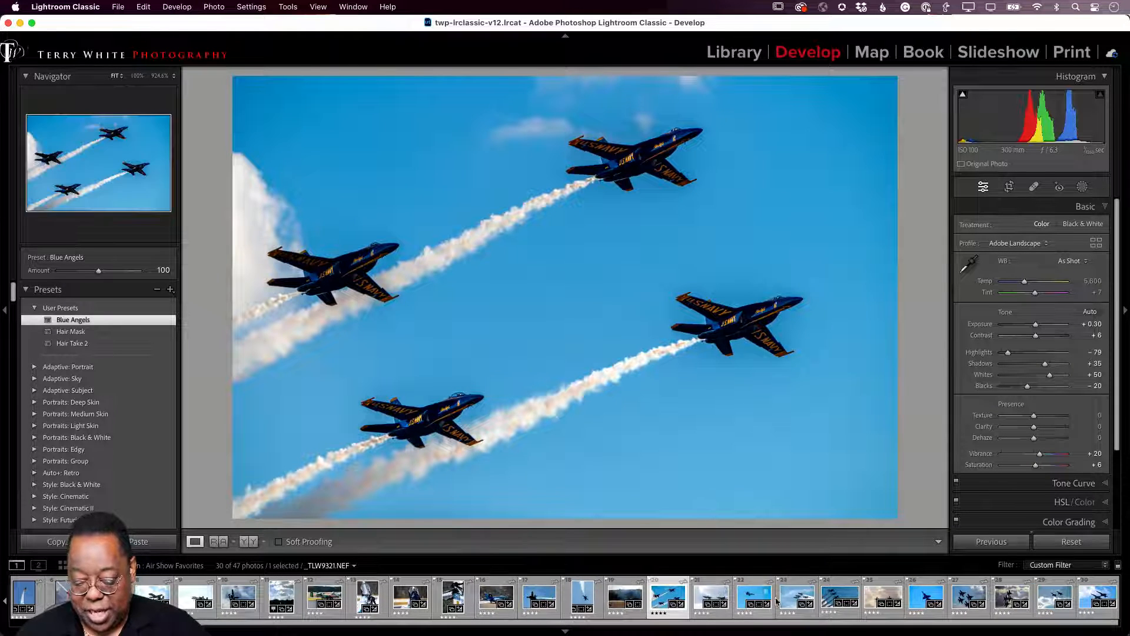
pyautogui.keyDown('shift'); pyautogui.click(833, 600); pyautogui.keyUp('shift')
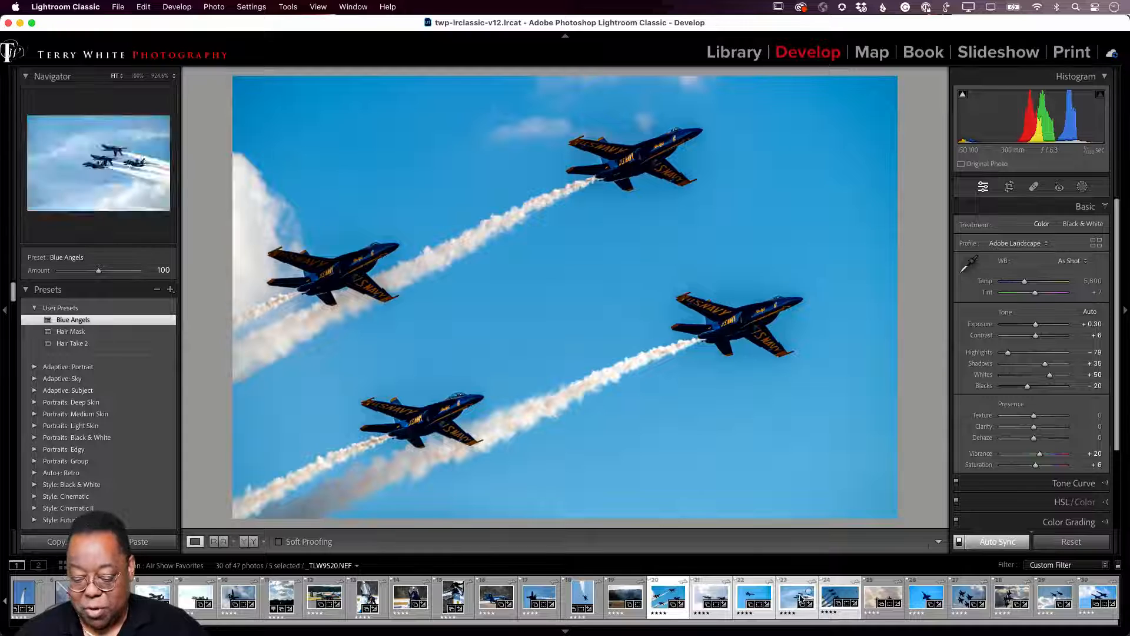
pyautogui.click(958, 541)
pyautogui.click(958, 541)
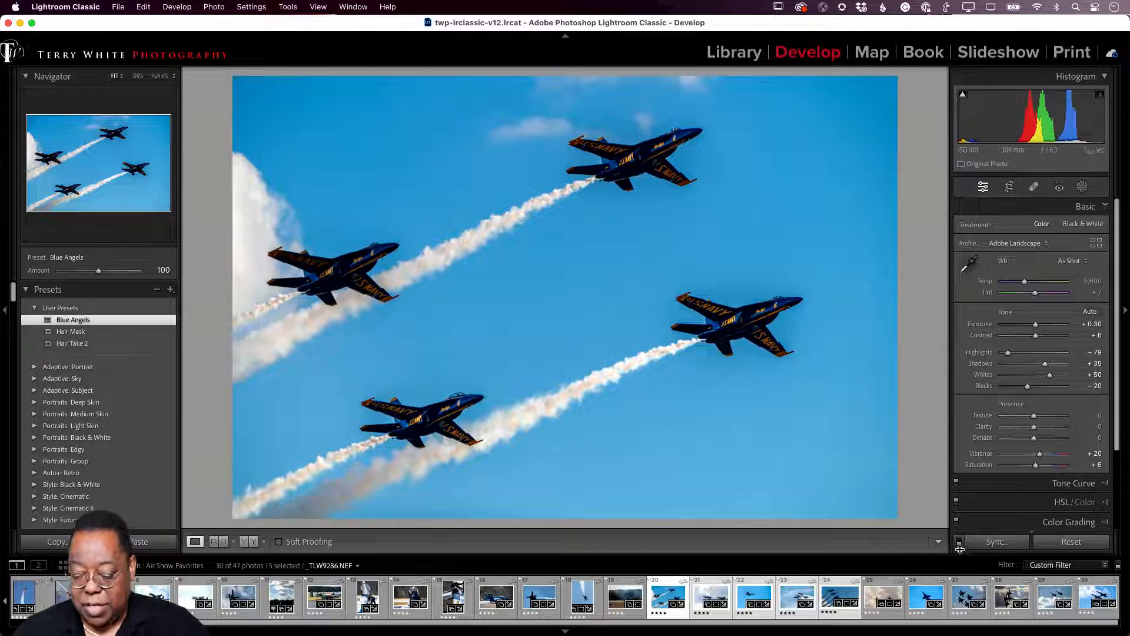
pyautogui.press('alt')
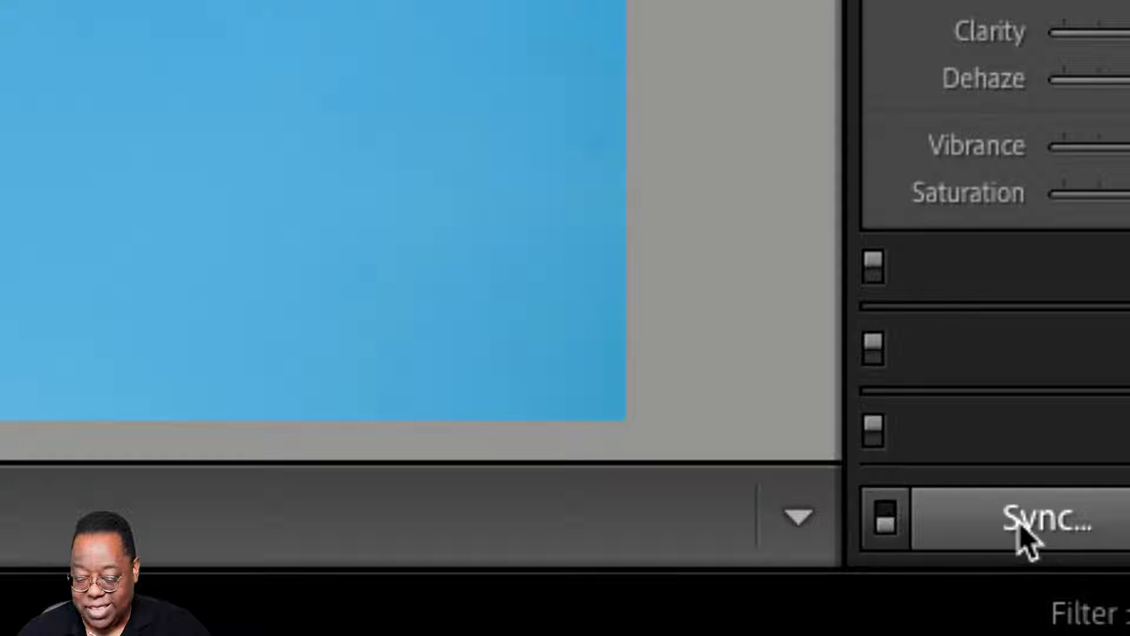
pyautogui.click(900, 518)
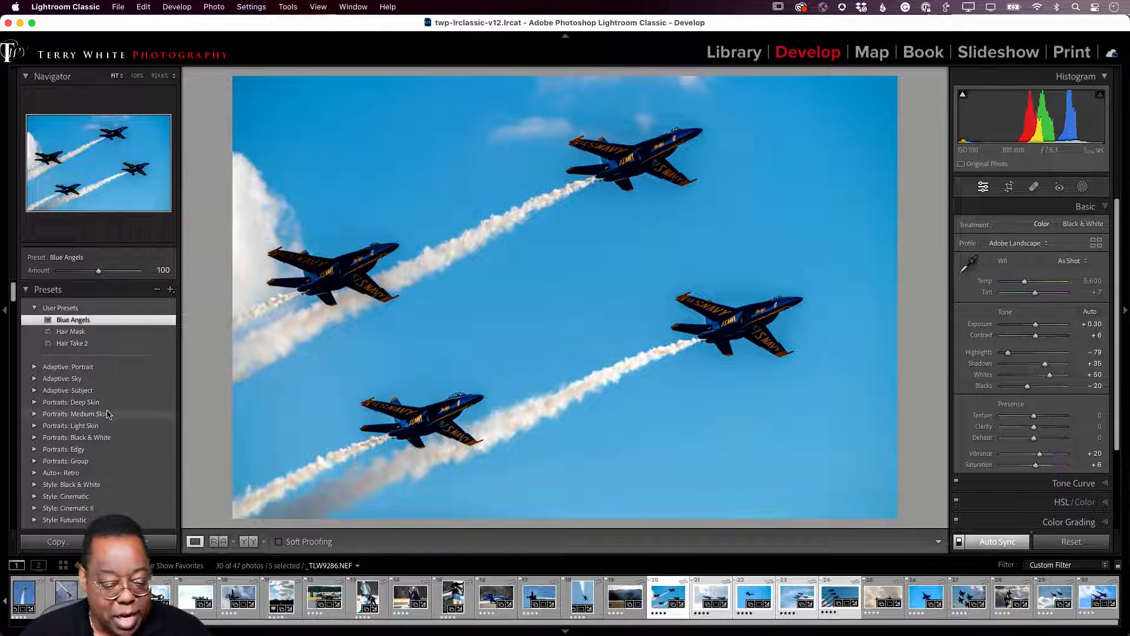
# Try the CN05 preset from Style: Cinematic on the five auto-synced photos, and undo it
pyautogui.scroll(-3, 97, 397)
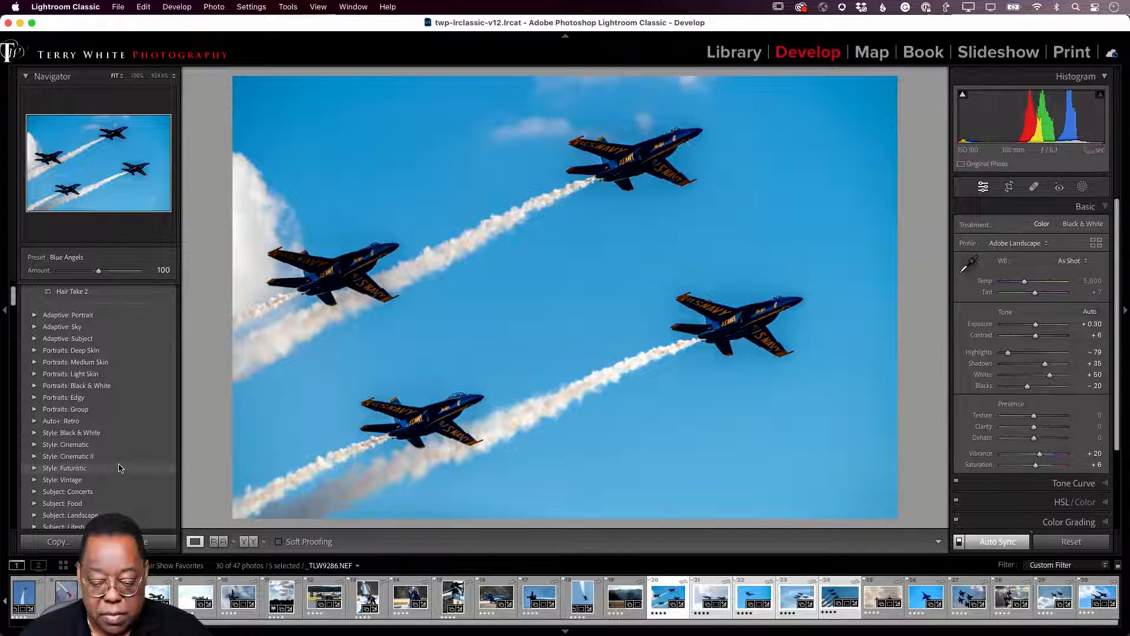
pyautogui.scroll(-8, 118, 465)
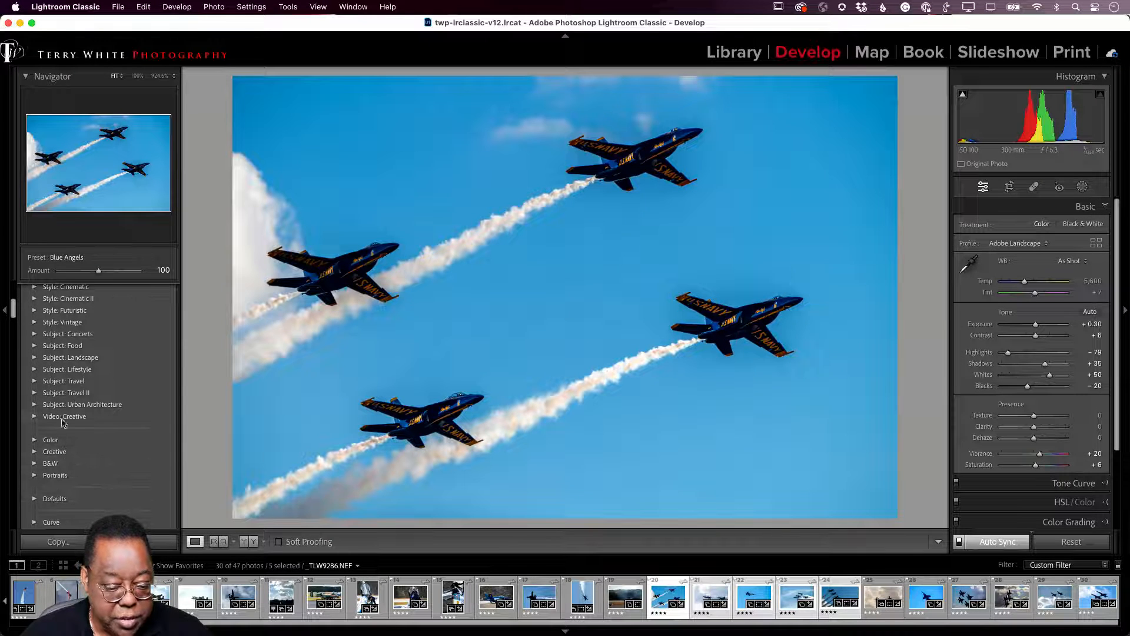
pyautogui.scroll(10, 66, 401)
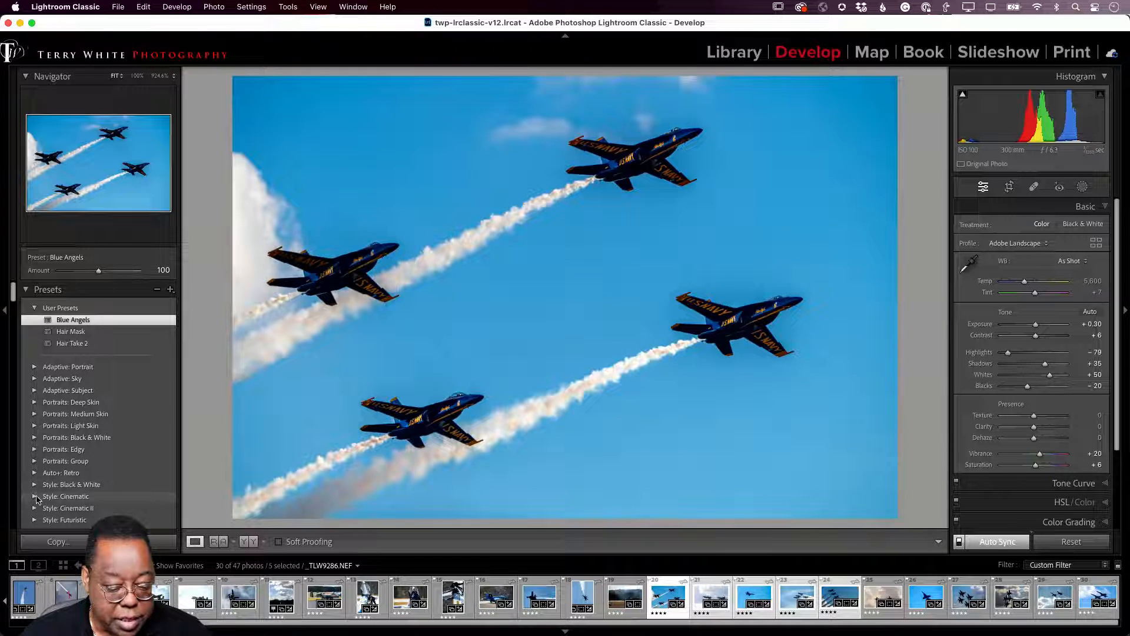
pyautogui.click(35, 496)
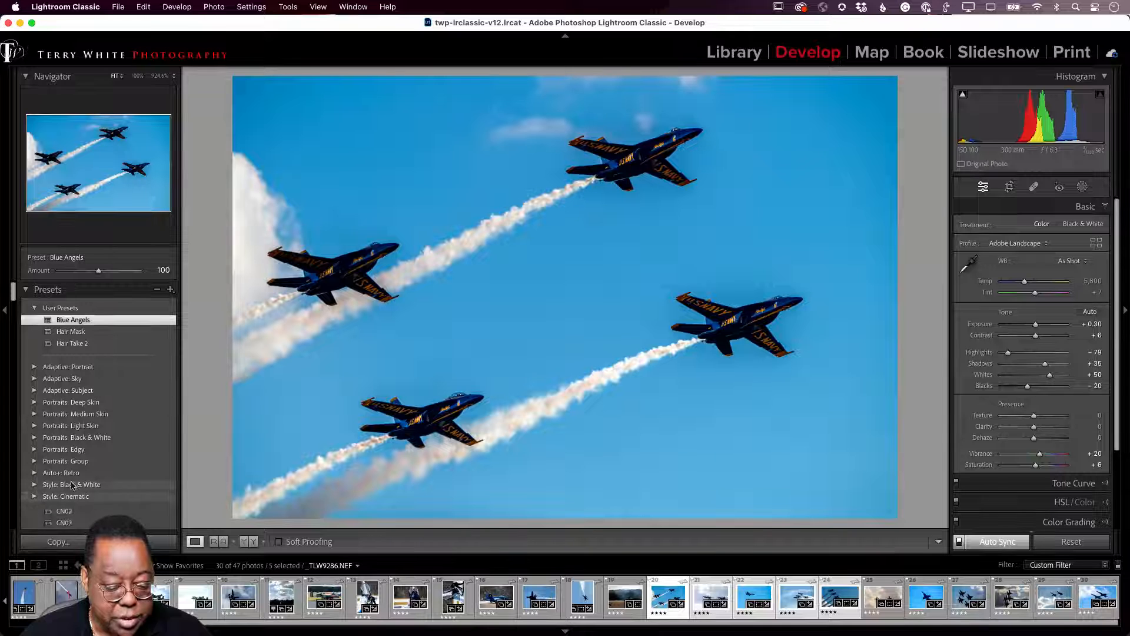
pyautogui.scroll(-4, 71, 484)
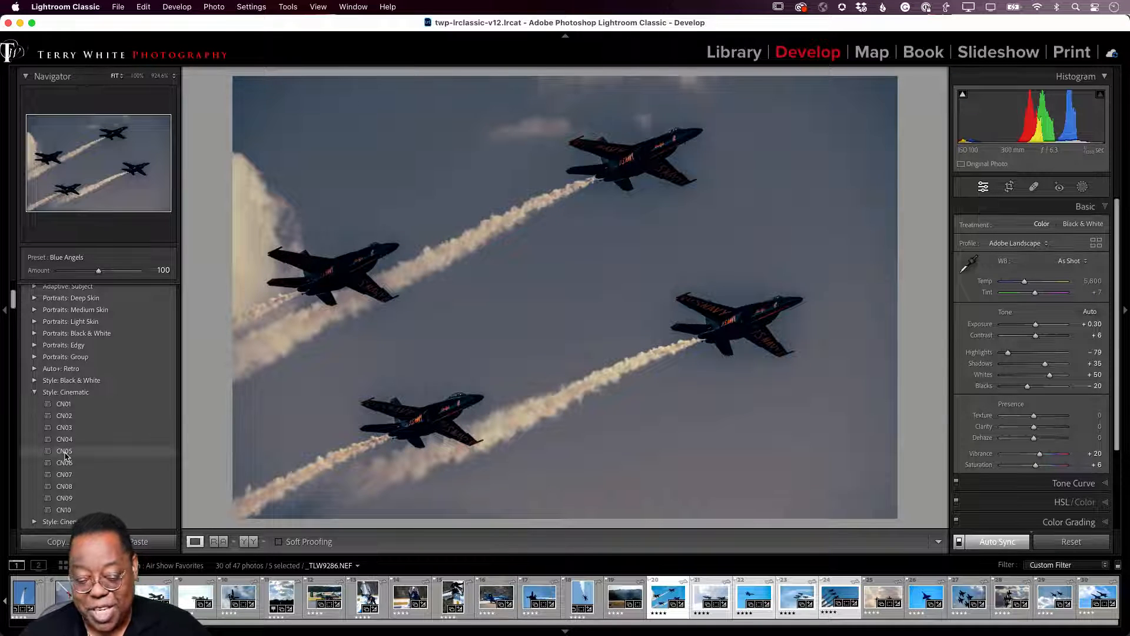
pyautogui.click(65, 451)
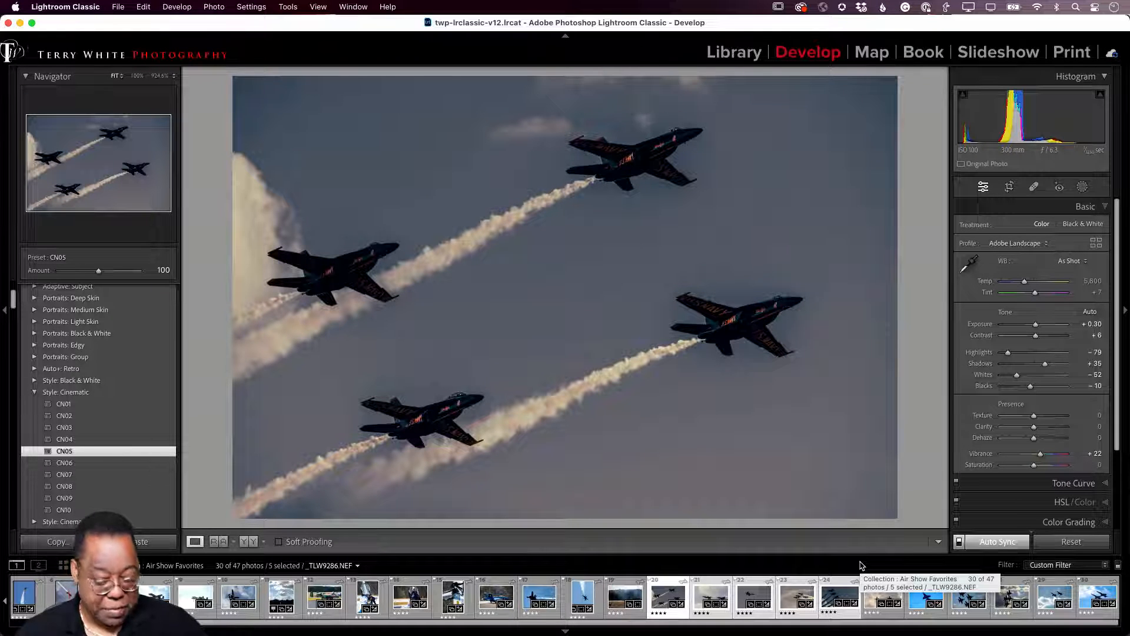
pyautogui.press('super+z')
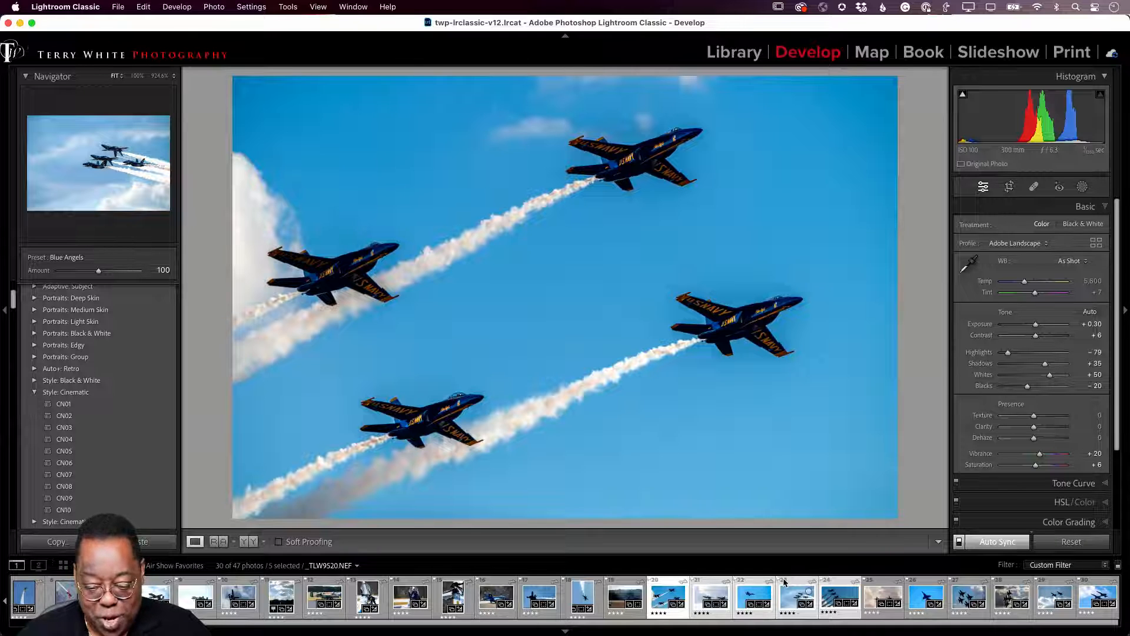
# Return to the Library grid, rotate photo _TLW9022 clockwise and check it in Loupe view
pyautogui.press('g')
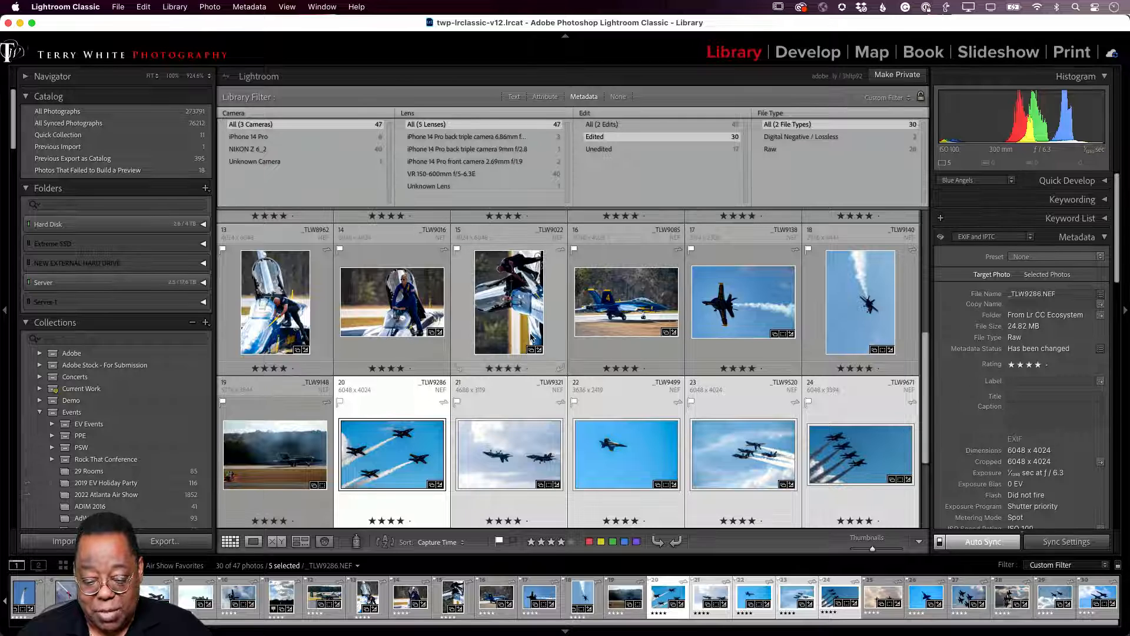
pyautogui.scroll(3, 509, 340)
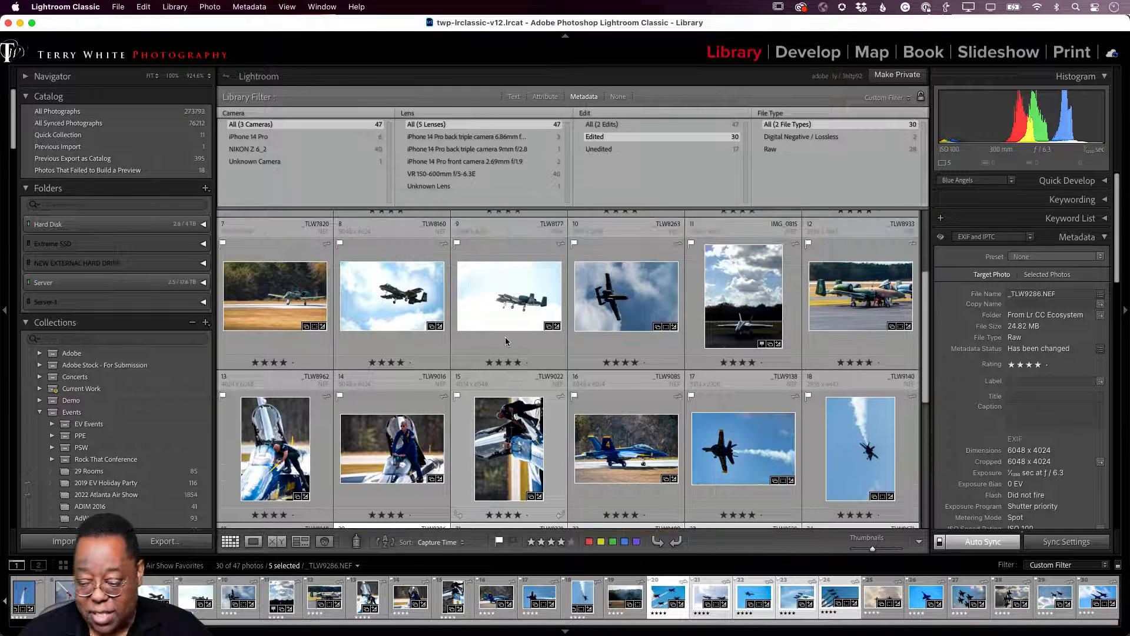
pyautogui.scroll(-1, 505, 340)
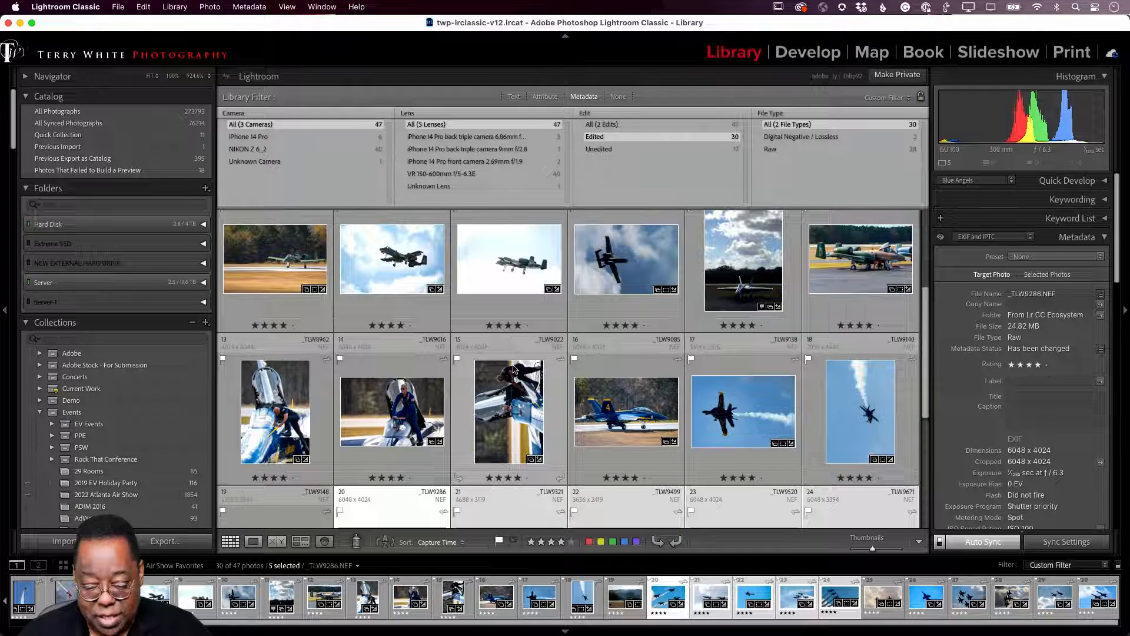
pyautogui.scroll(-2, 505, 421)
pyautogui.click(505, 419)
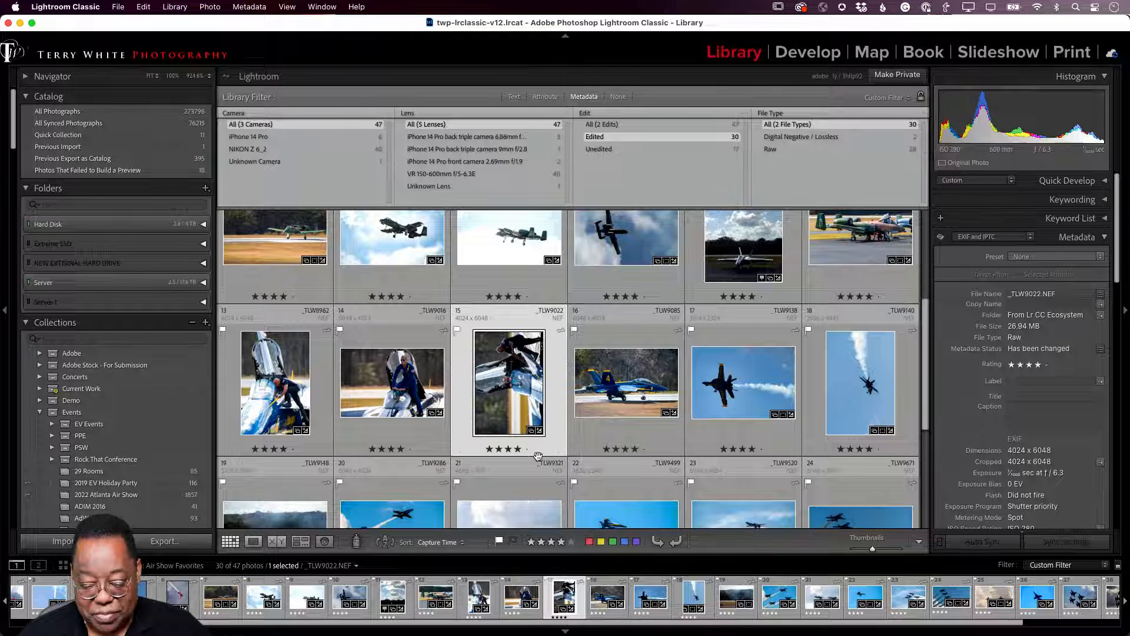
pyautogui.click(559, 450)
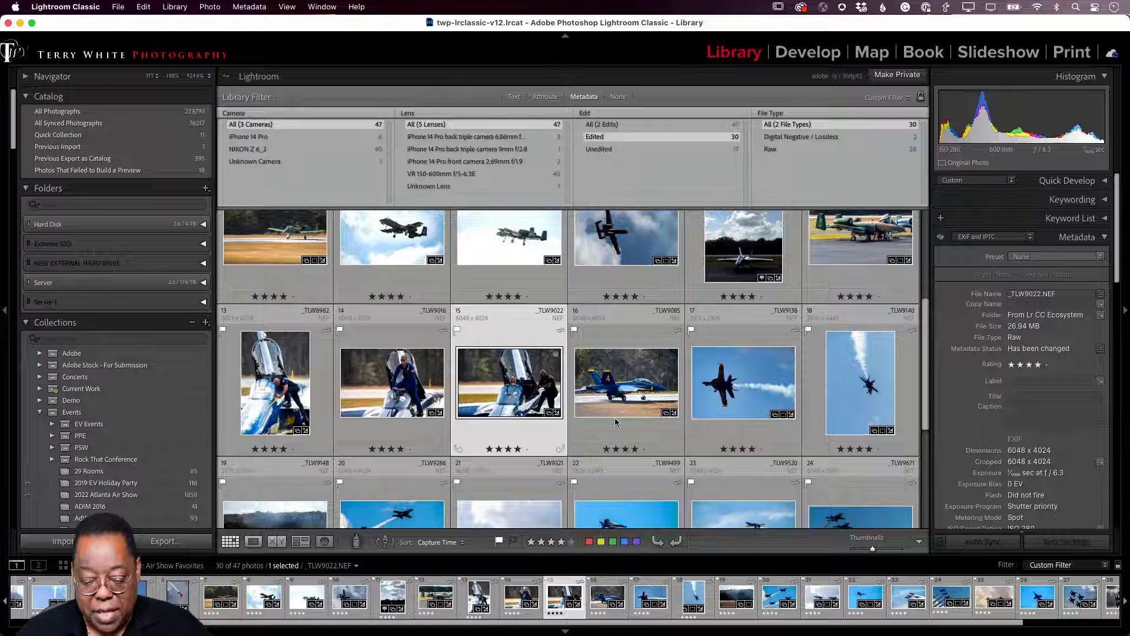
pyautogui.press('e')
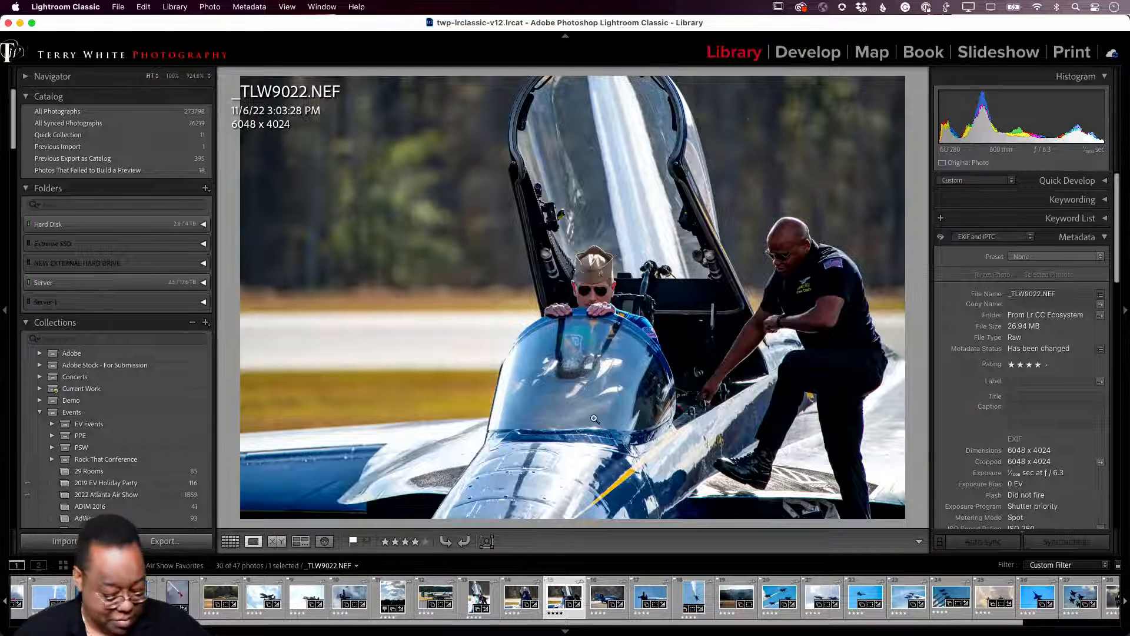
pyautogui.press('g')
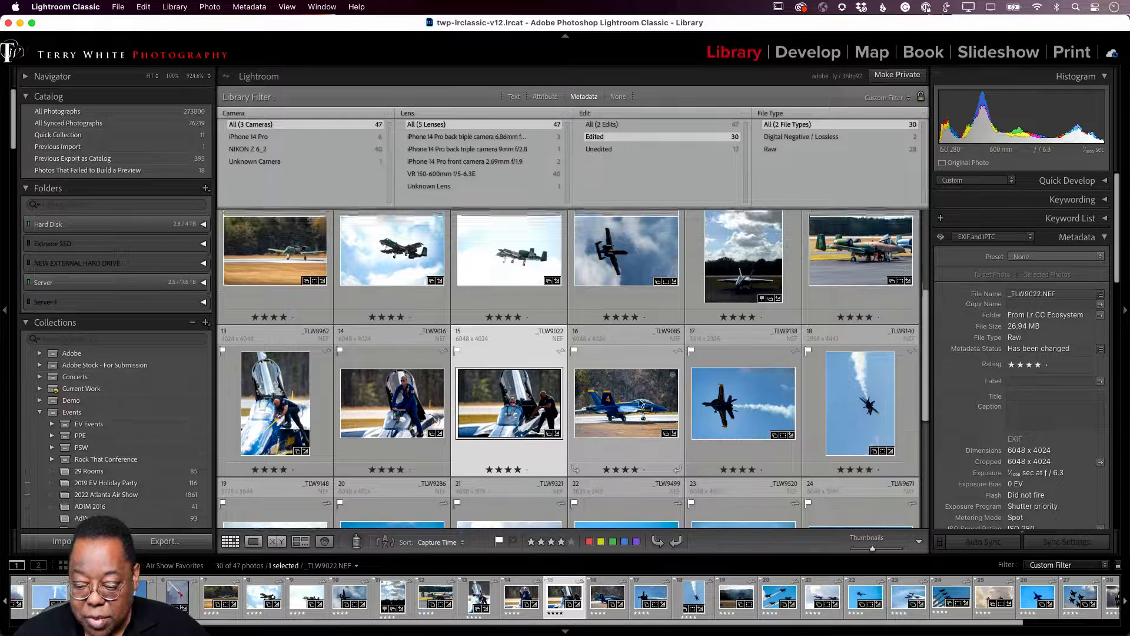
# Look through the edited photos in the grid and open _TLW9016 in Loupe view
pyautogui.scroll(1, 640, 404)
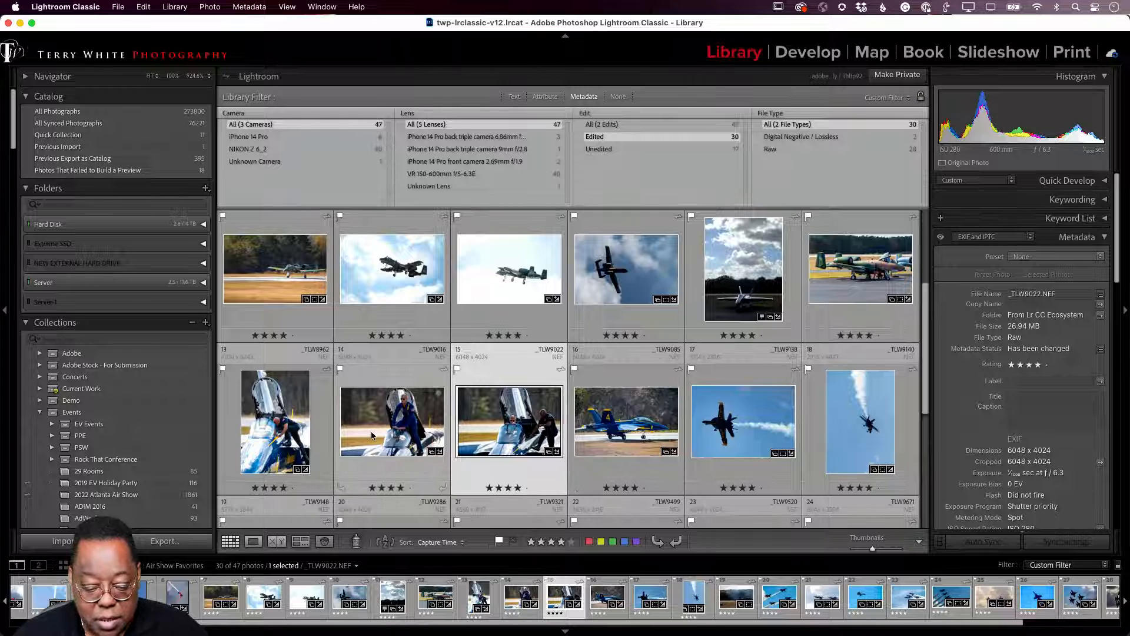
pyautogui.scroll(-5, 371, 436)
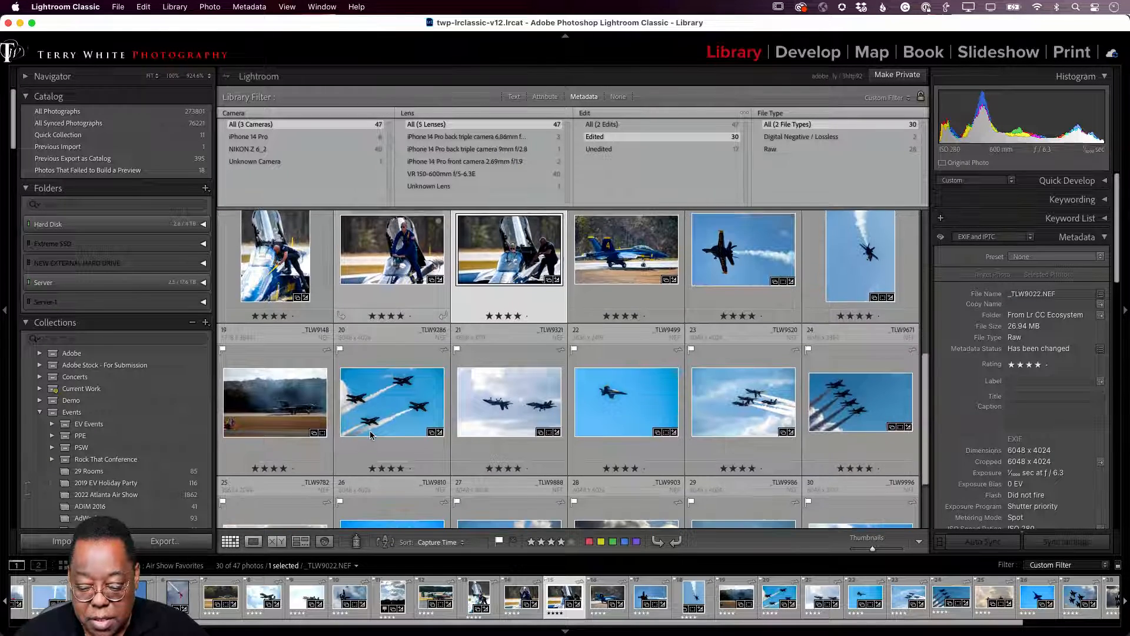
pyautogui.scroll(10, 370, 431)
pyautogui.scroll(-15, 370, 435)
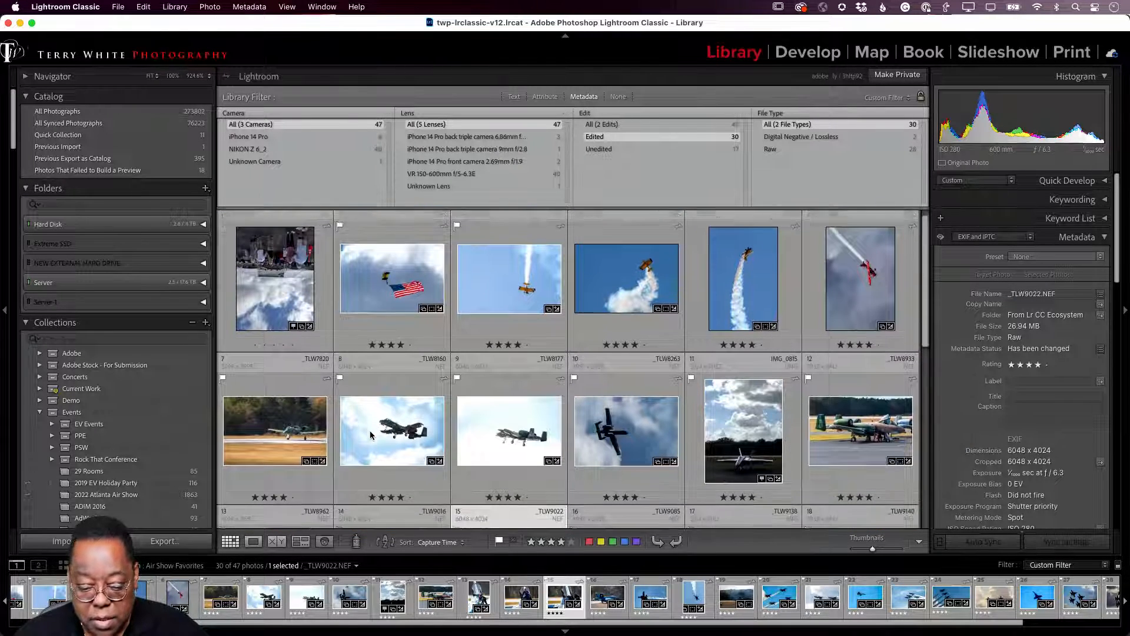
pyautogui.scroll(-5, 370, 435)
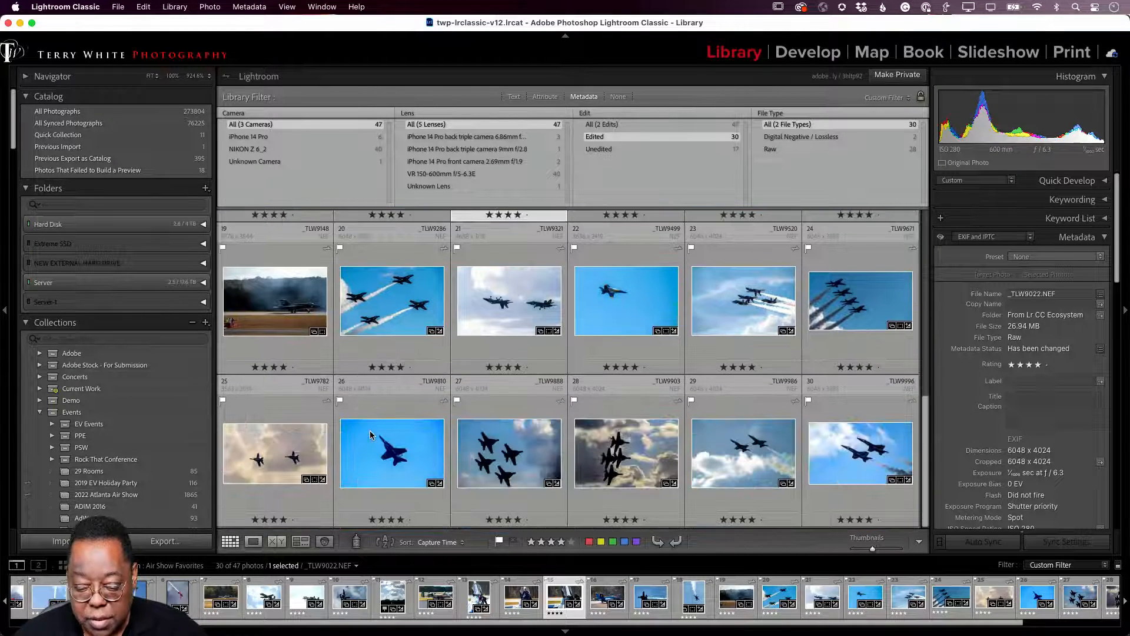
pyautogui.scroll(5, 370, 434)
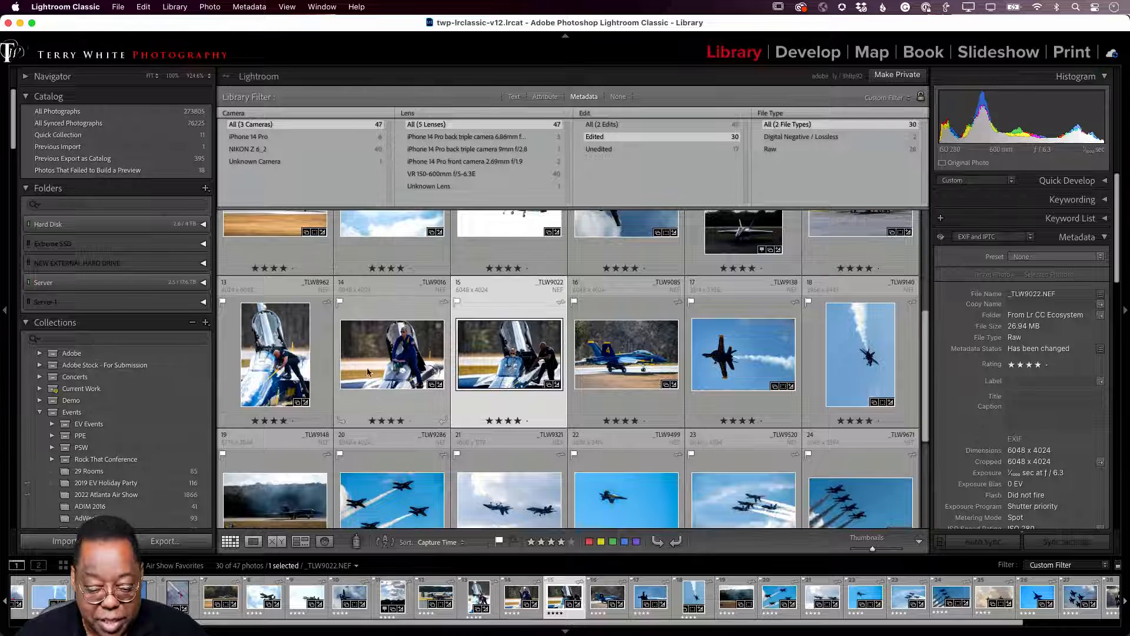
pyautogui.doubleClick(368, 372)
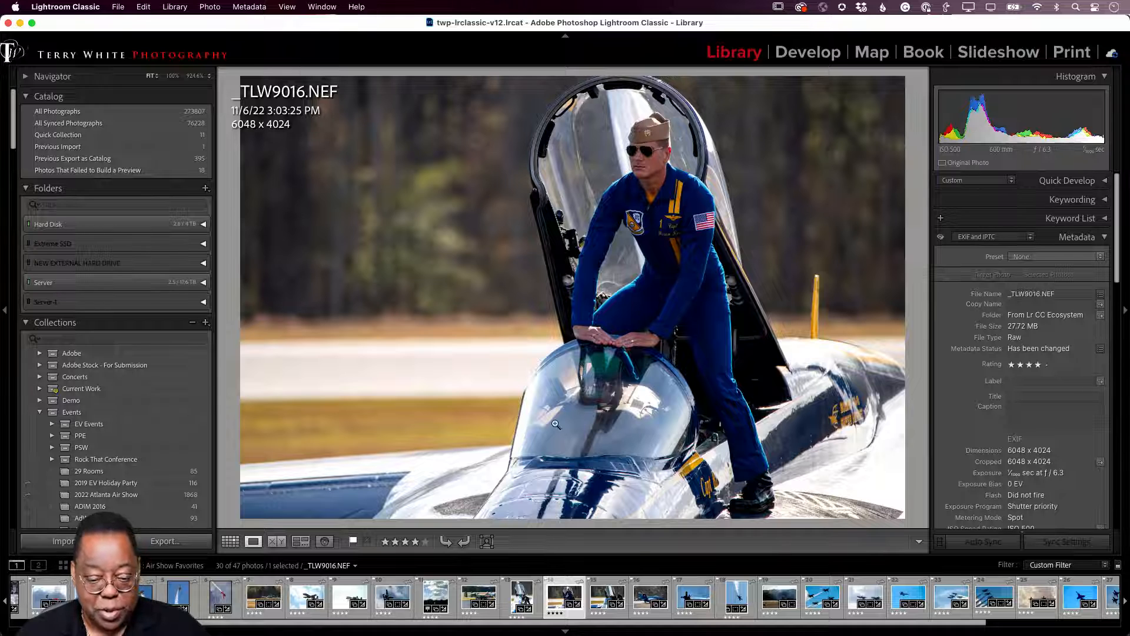
# Export photo _TLW9016 with the For Instagram user preset
pyautogui.click(116, 8)
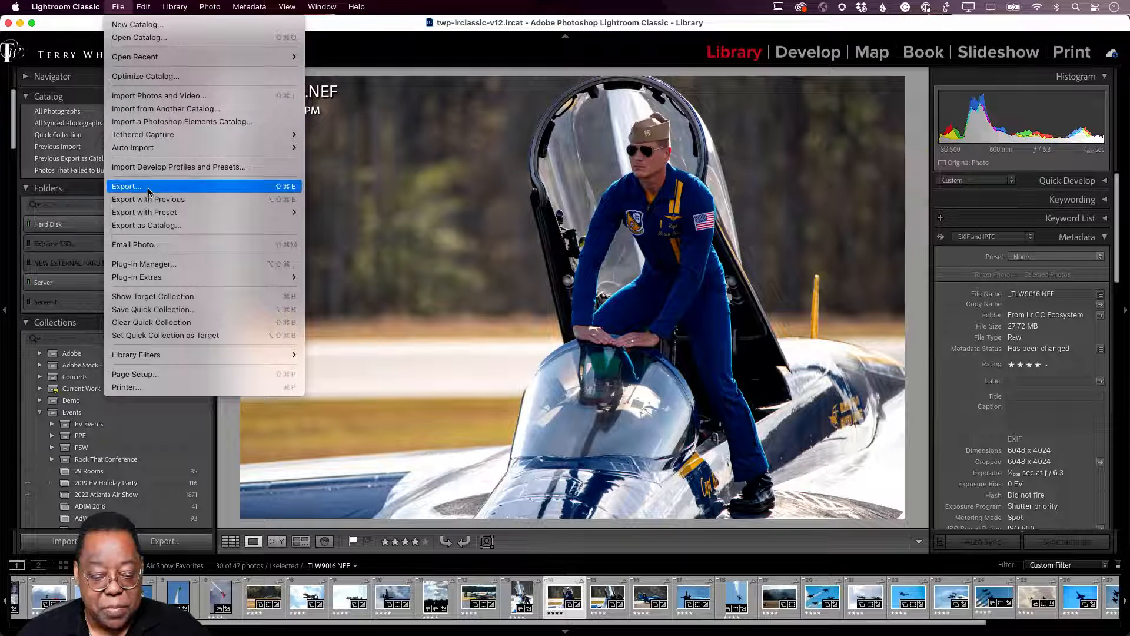
pyautogui.moveTo(151, 215)
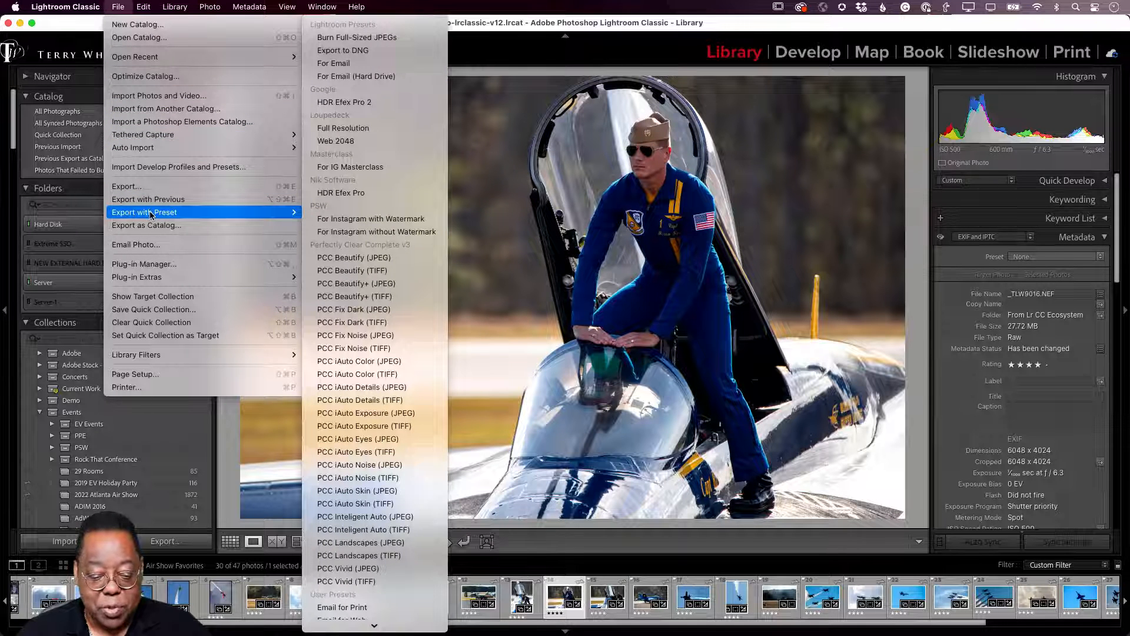
pyautogui.scroll(-10, 377, 396)
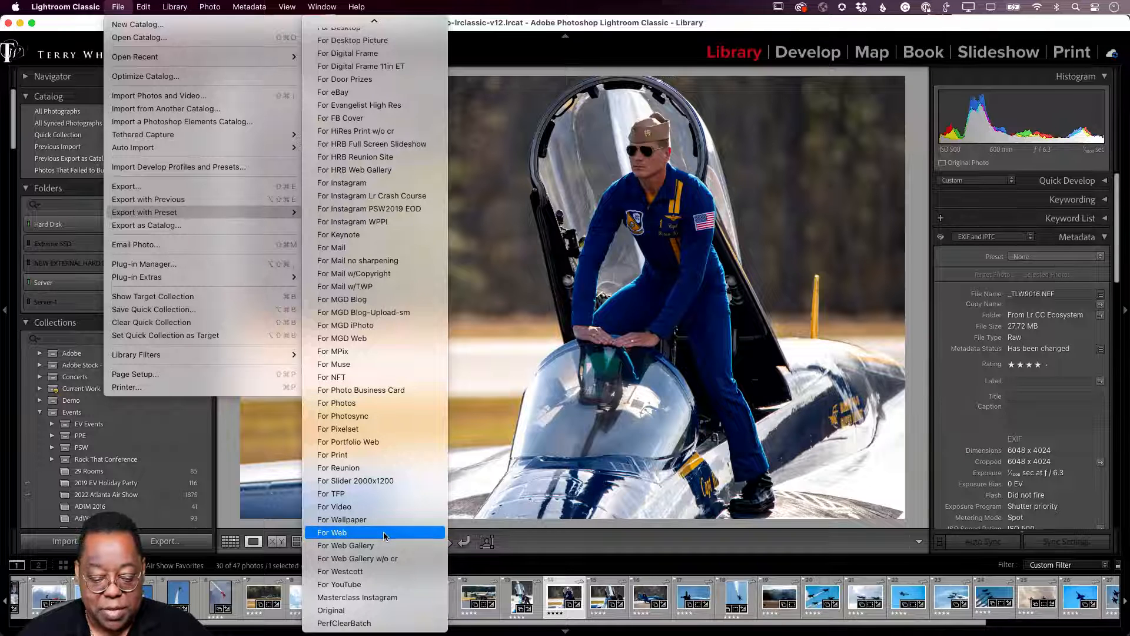
pyautogui.click(389, 186)
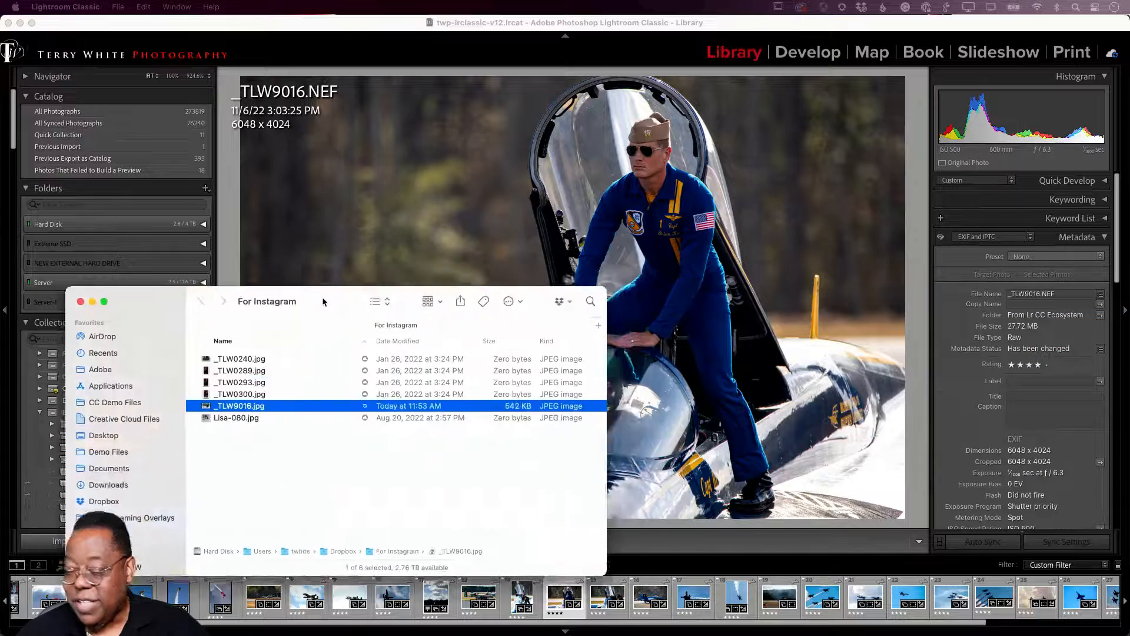
# Preview the exported _TLW9016.jpg with Quick Look in Finder and switch back to Lightroom Classic
pyautogui.moveTo(322, 297); pyautogui.dragTo(491, 193)
pyautogui.press('space')
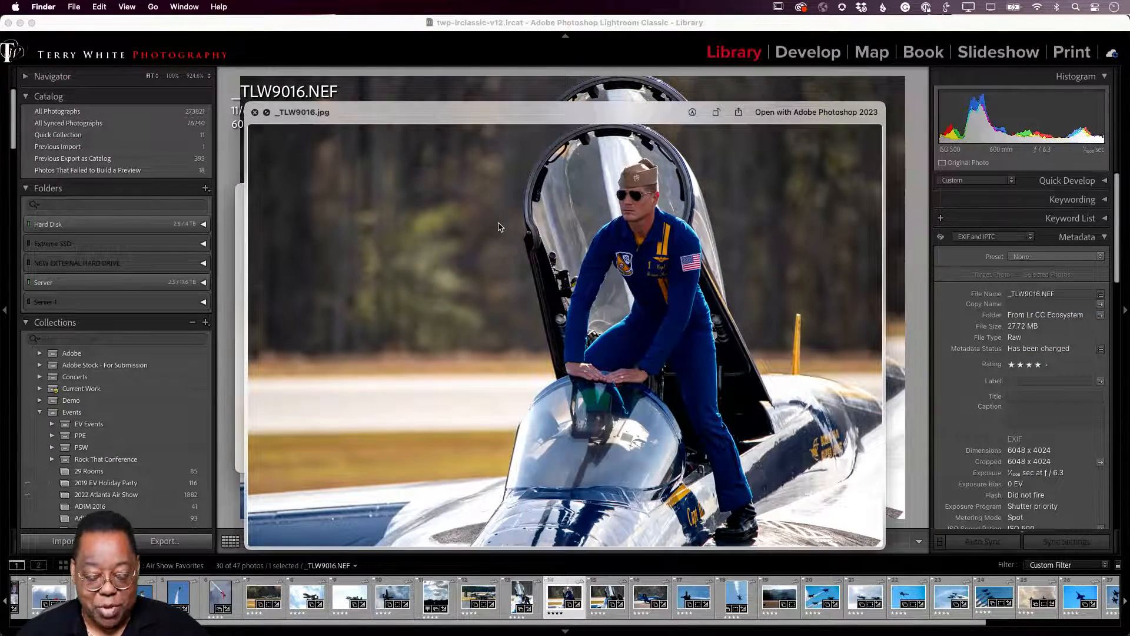
pyautogui.press('space')
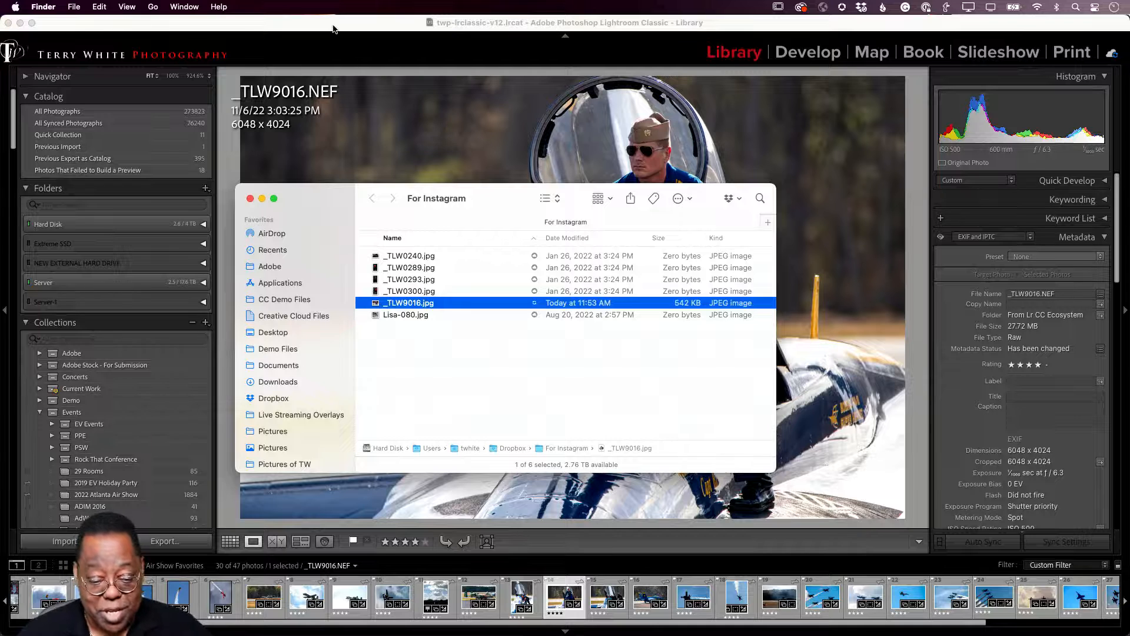
pyautogui.click(333, 29)
# Try to export photo _TLW9016 with the For Web Gallery preset
pyautogui.click(117, 6)
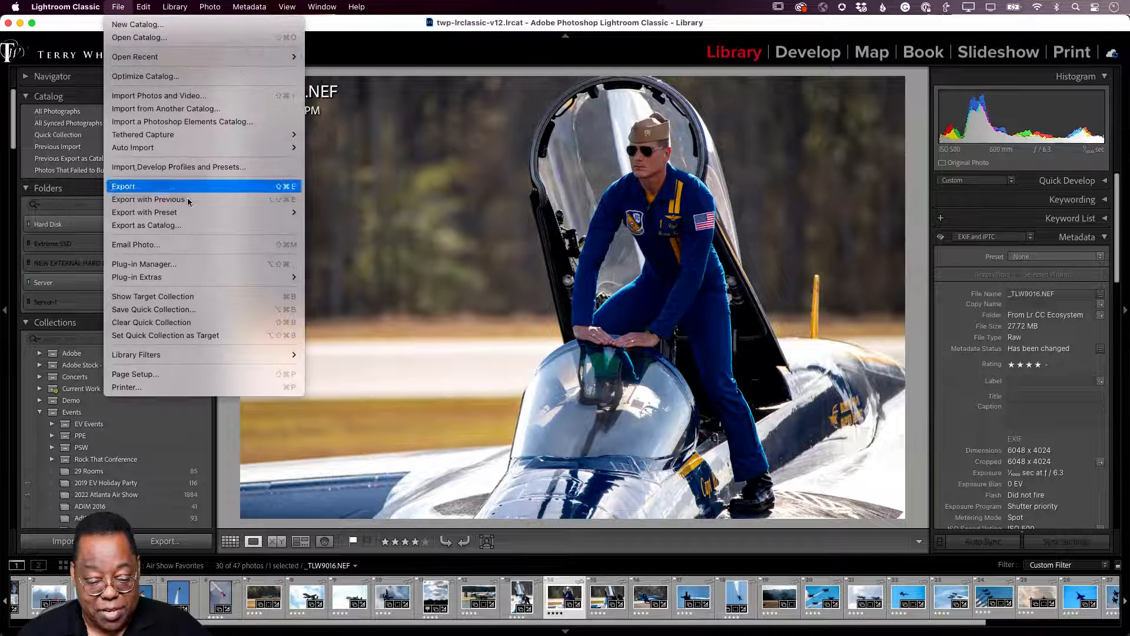
pyautogui.moveTo(203, 212)
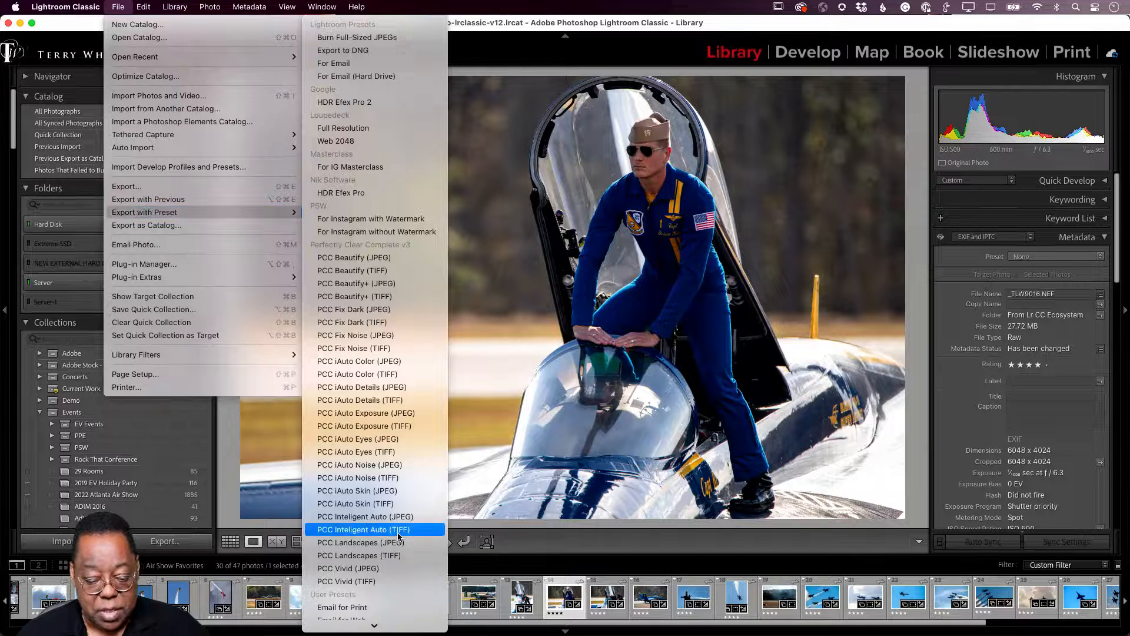
pyautogui.scroll(-15, 399, 535)
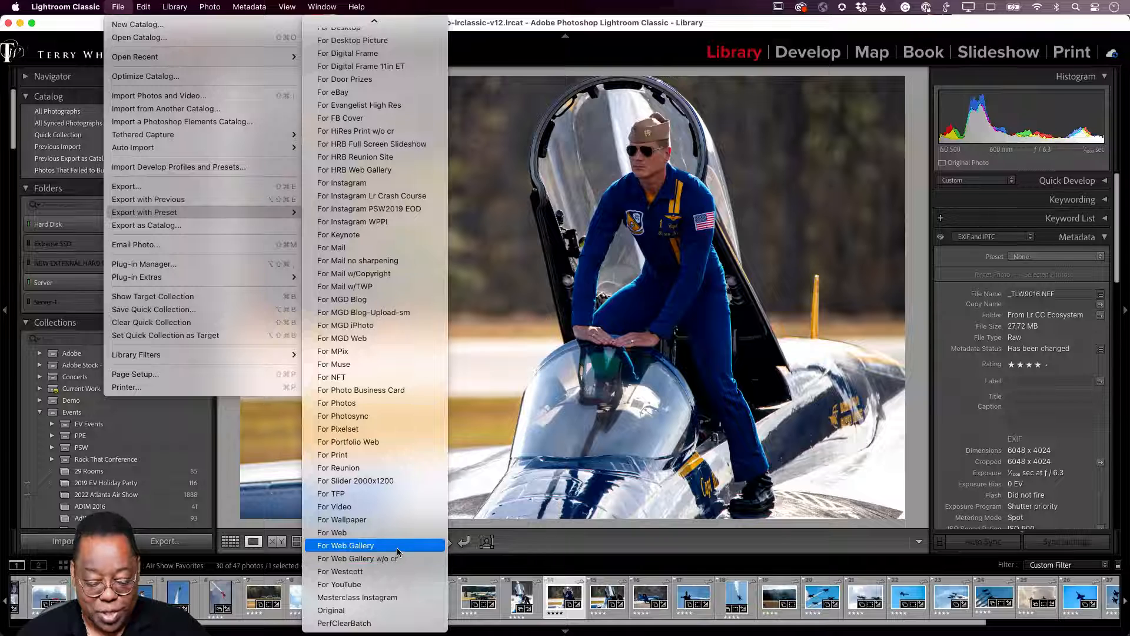
pyautogui.click(398, 546)
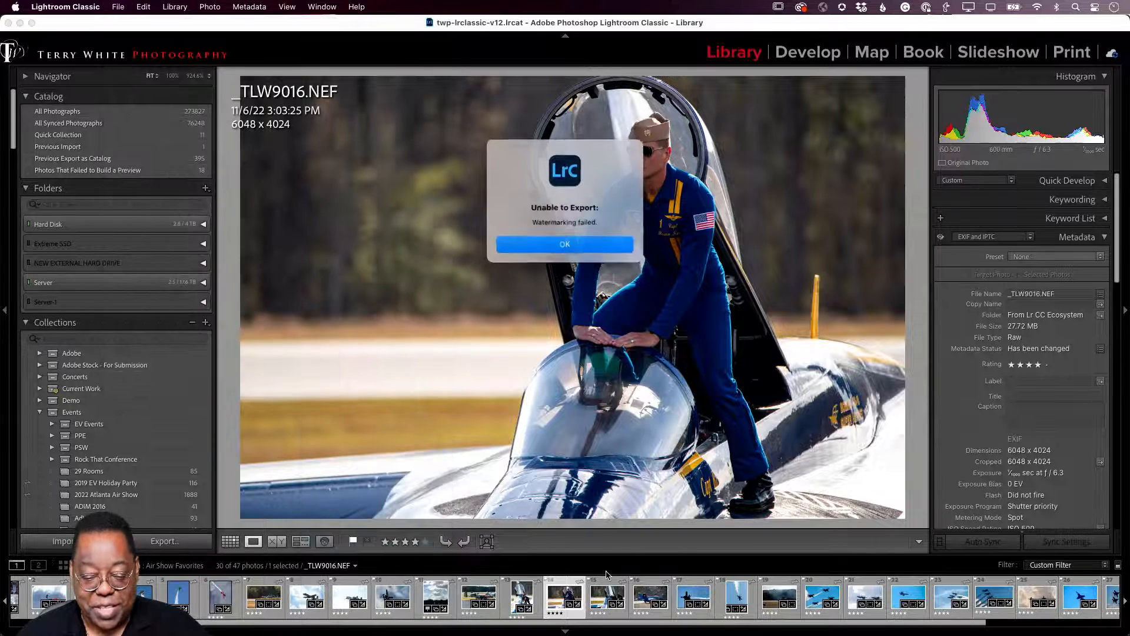
pyautogui.click(570, 246)
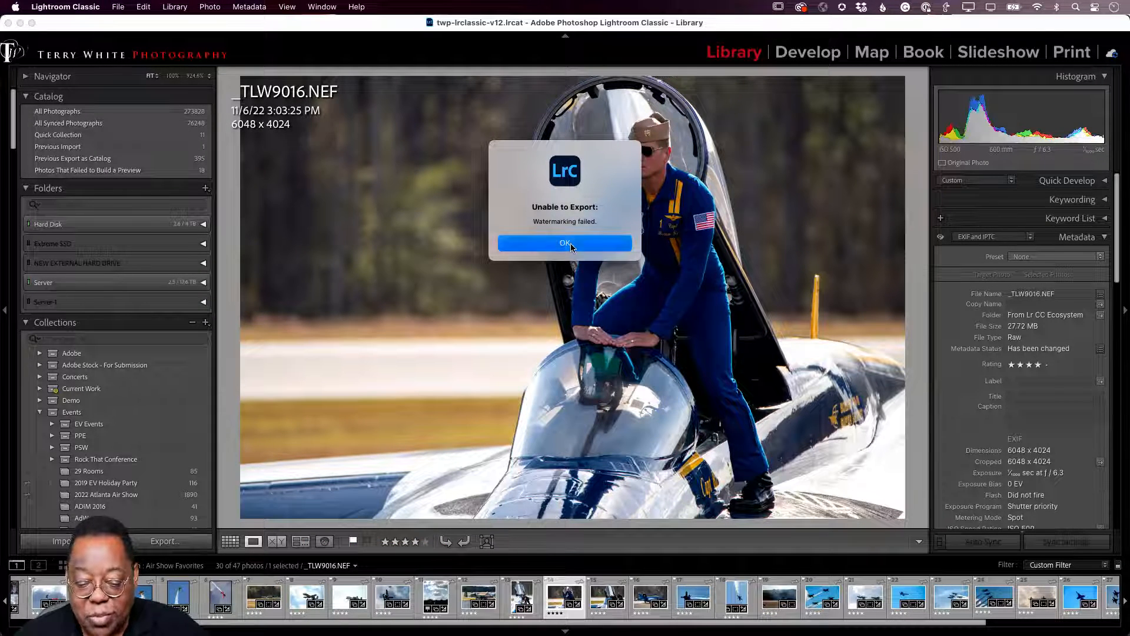
# Open the Watermark Editor and load the TWP Stamp 70 watermark preset
pyautogui.click(117, 7)
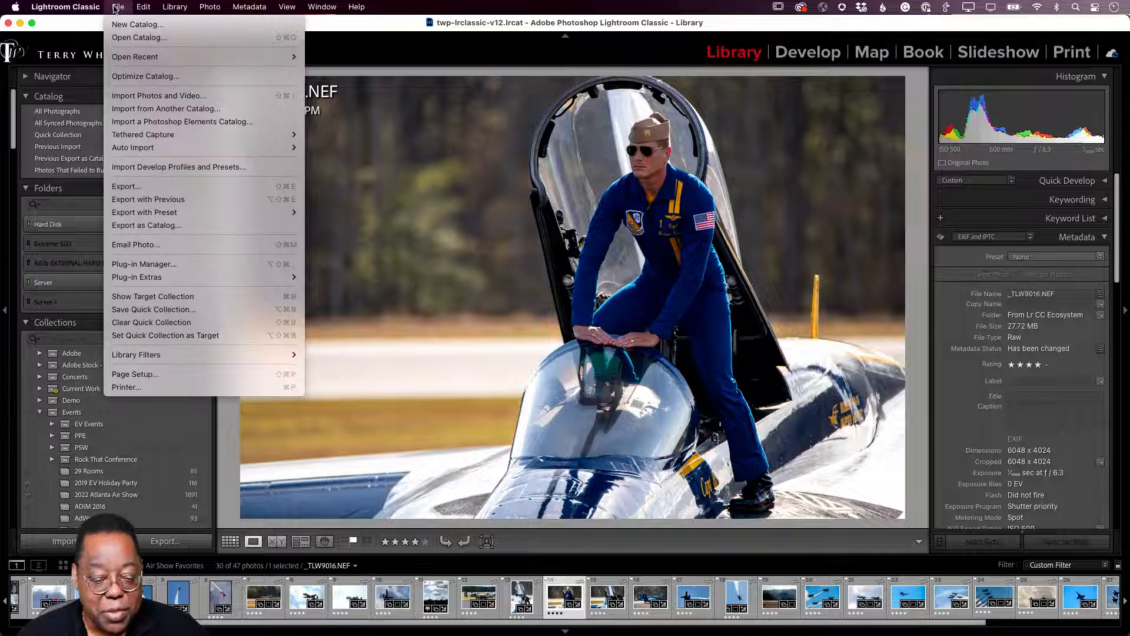
pyautogui.moveTo(86, 7)
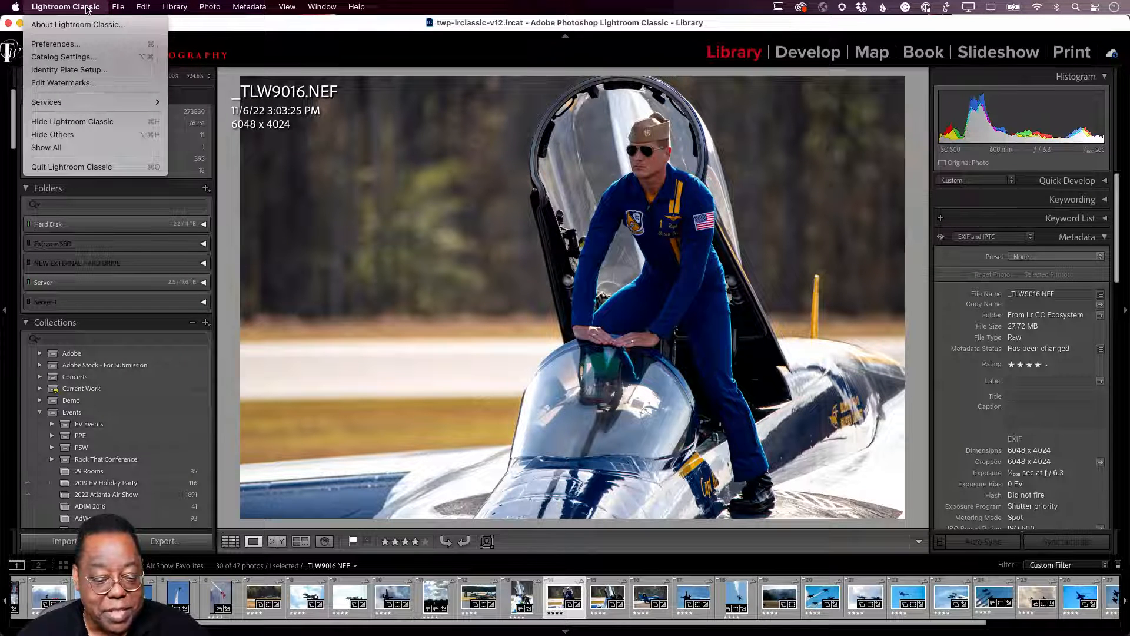
pyautogui.click(84, 83)
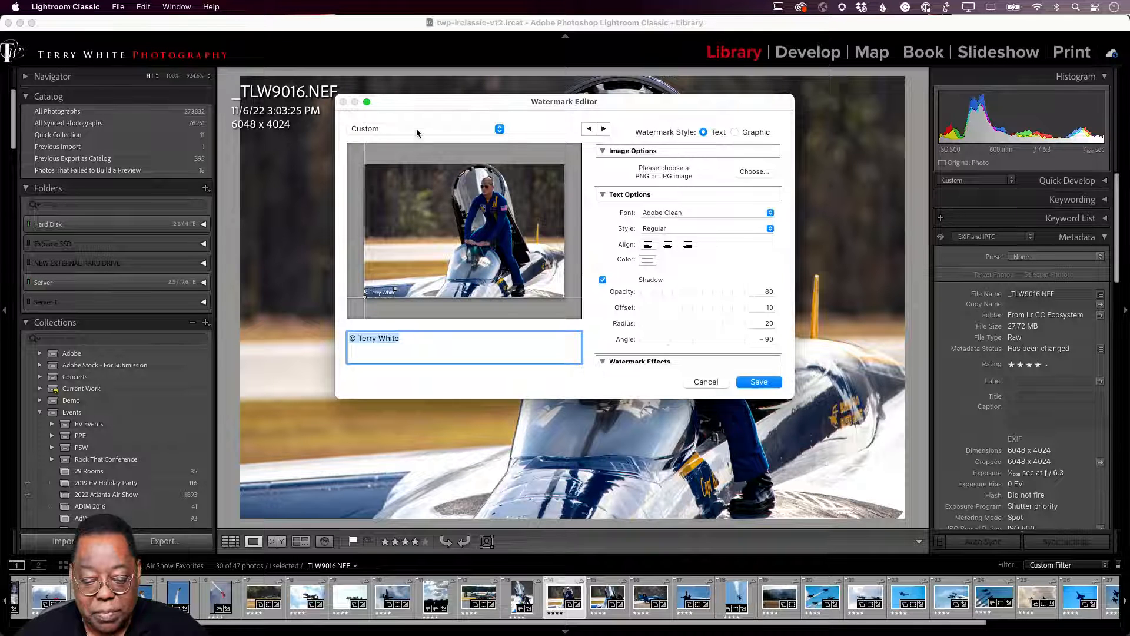
pyautogui.click(417, 131)
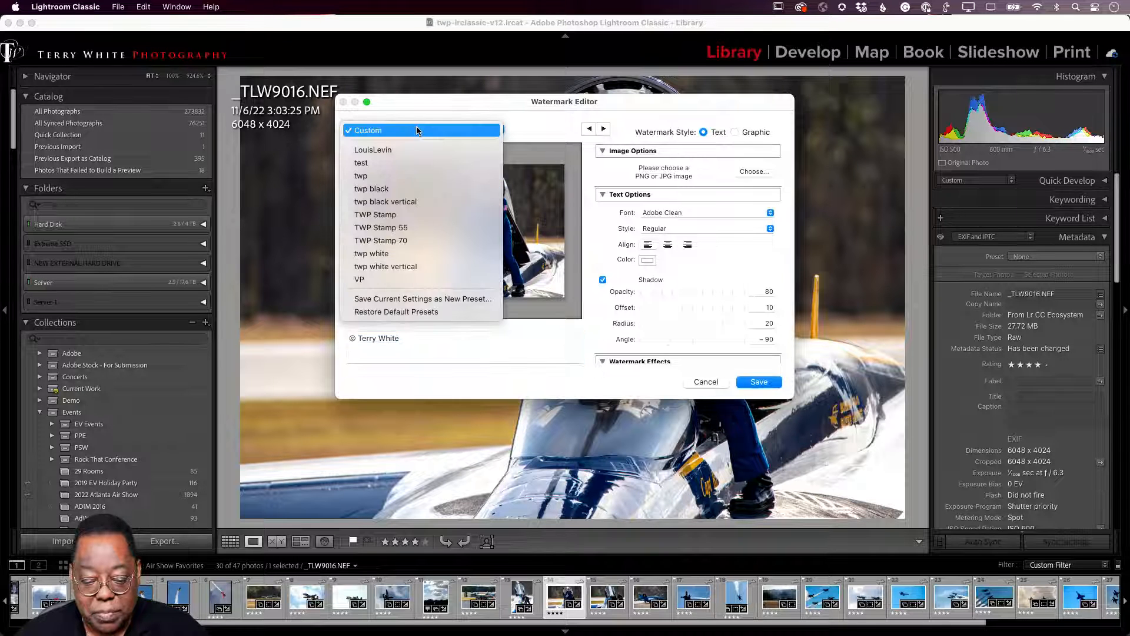
pyautogui.click(417, 241)
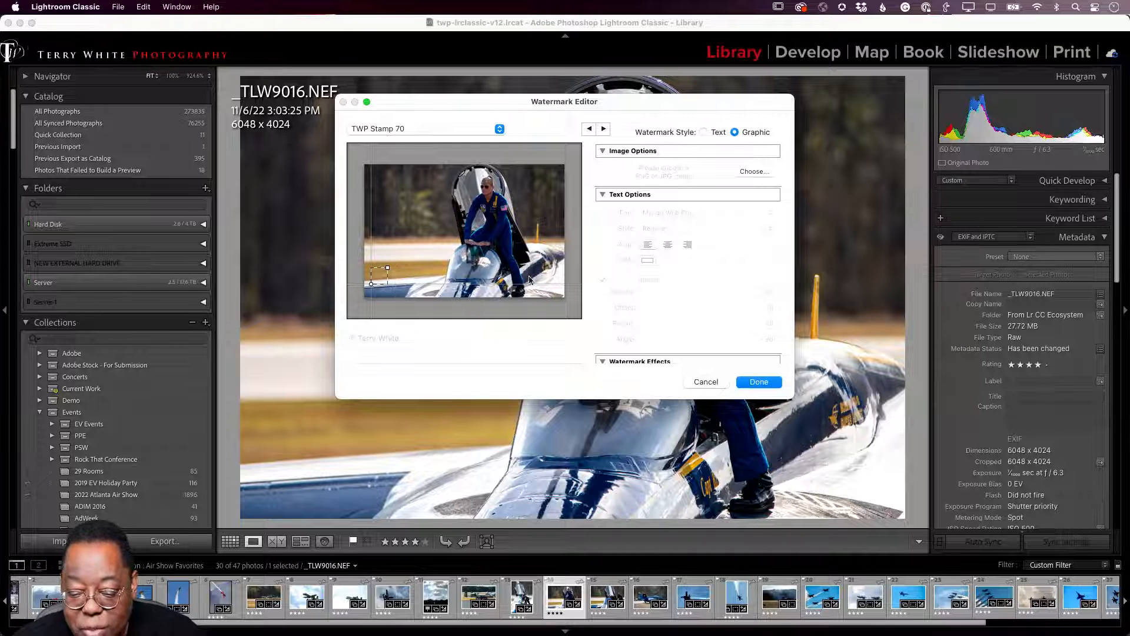
# Make TW_stamp_final2.png available offline and choose it as the graphic for the TWP Stamp 70 watermark
pyautogui.click(752, 172)
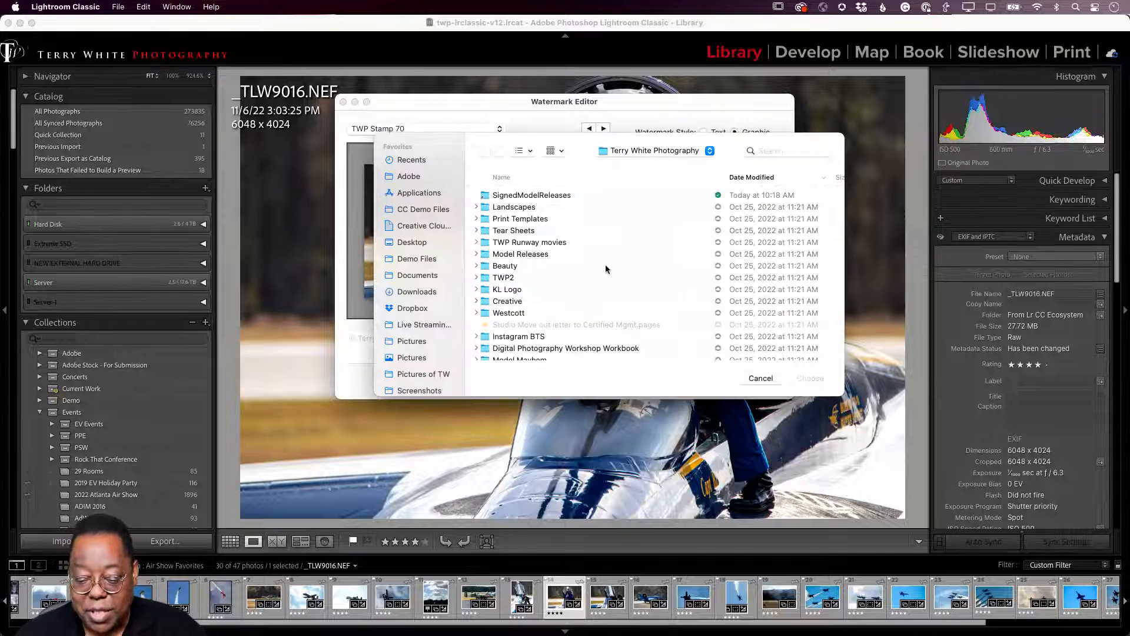
pyautogui.scroll(-5, 590, 282)
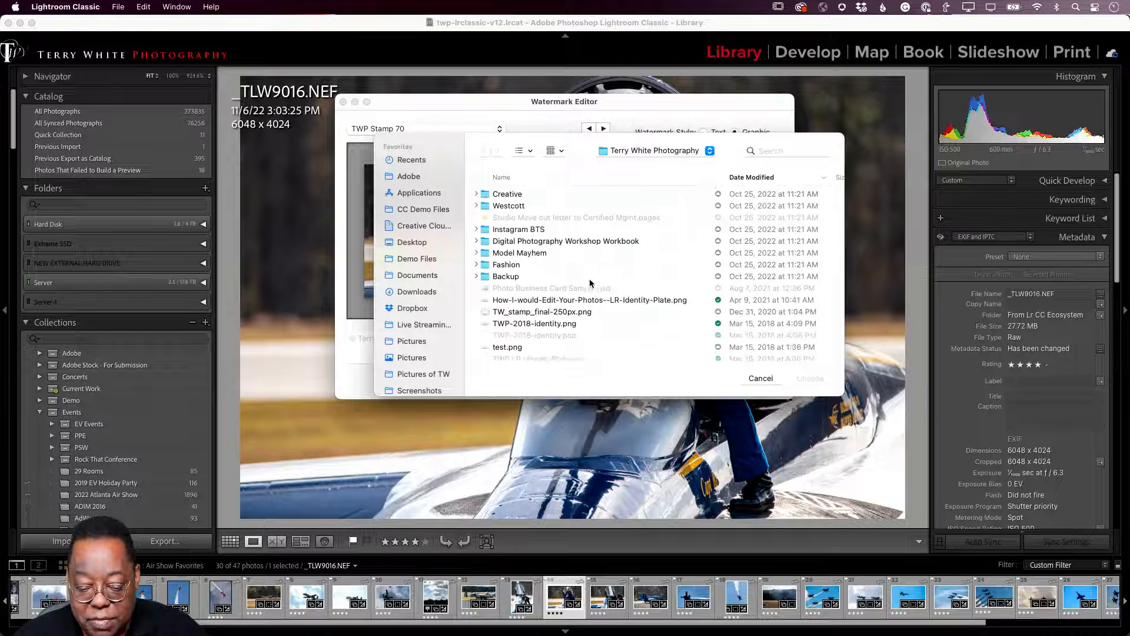
pyautogui.scroll(-10, 589, 282)
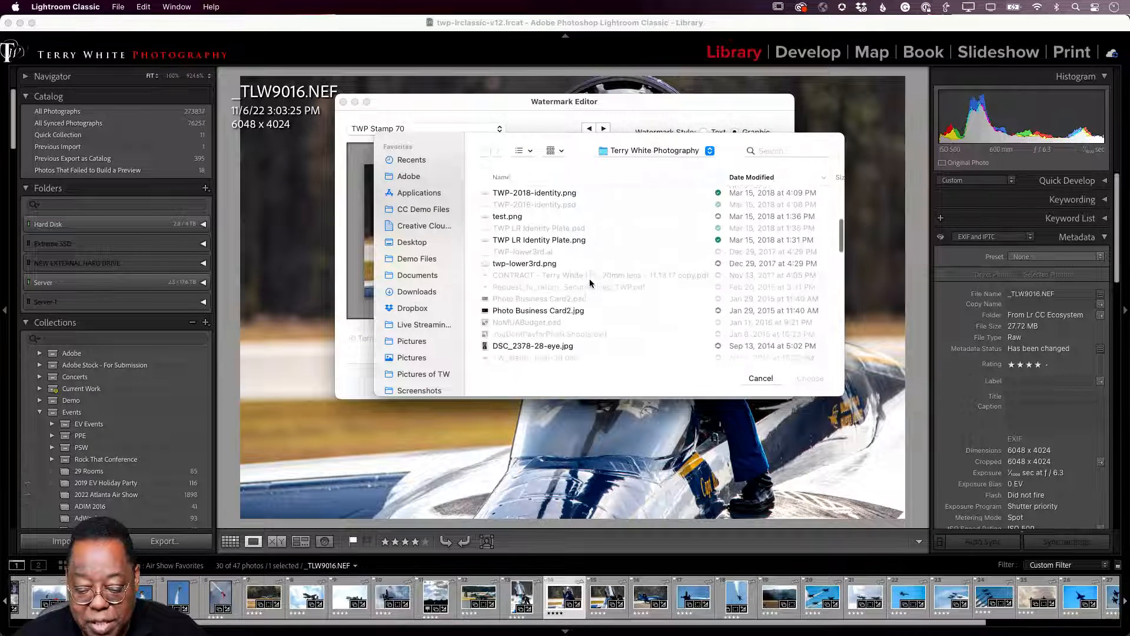
pyautogui.scroll(-1, 590, 283)
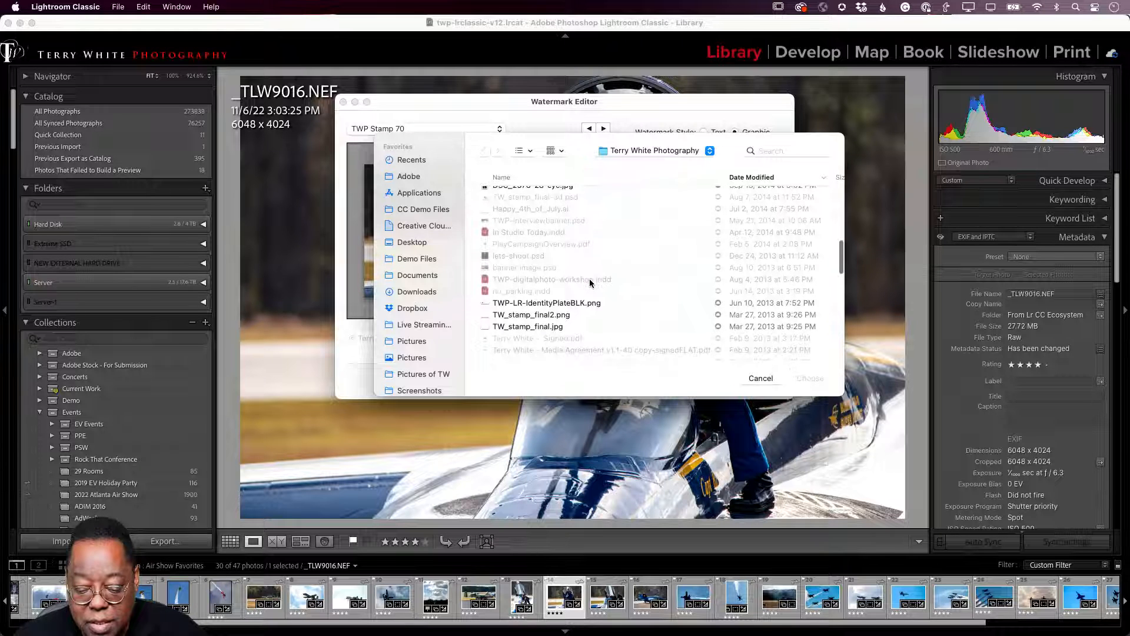
pyautogui.scroll(-1, 577, 300)
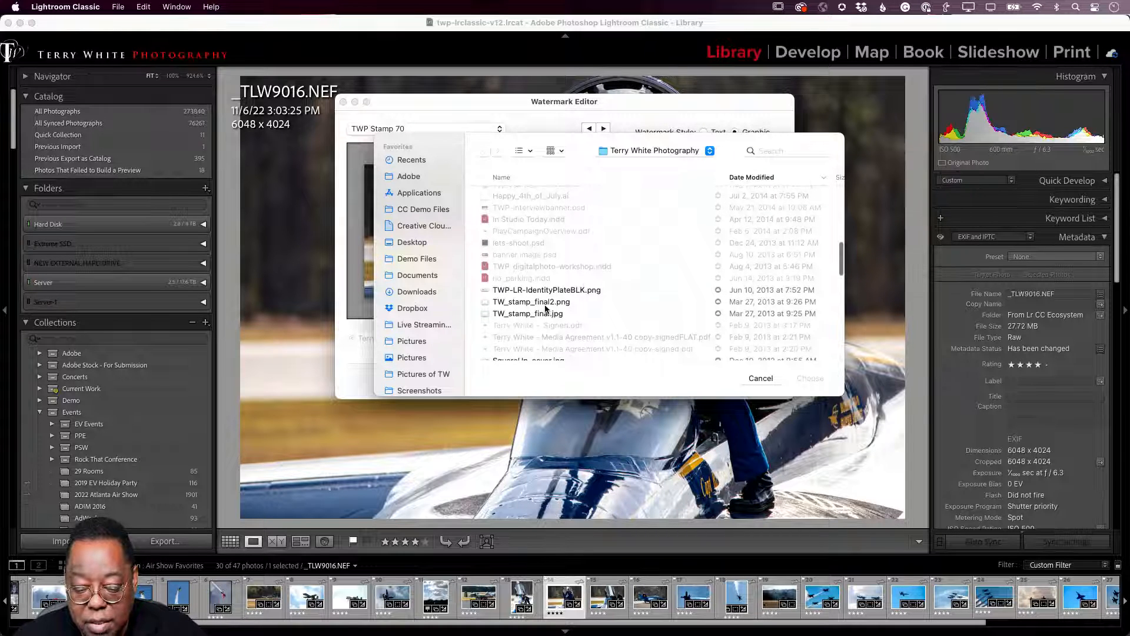
pyautogui.rightClick(547, 304)
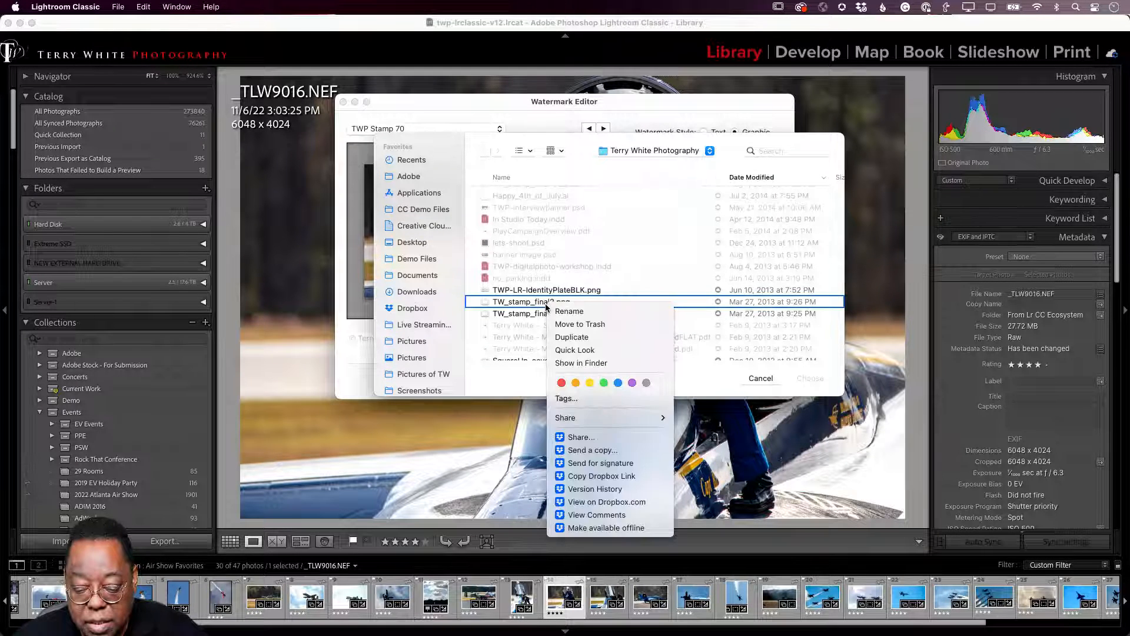
pyautogui.click(578, 528)
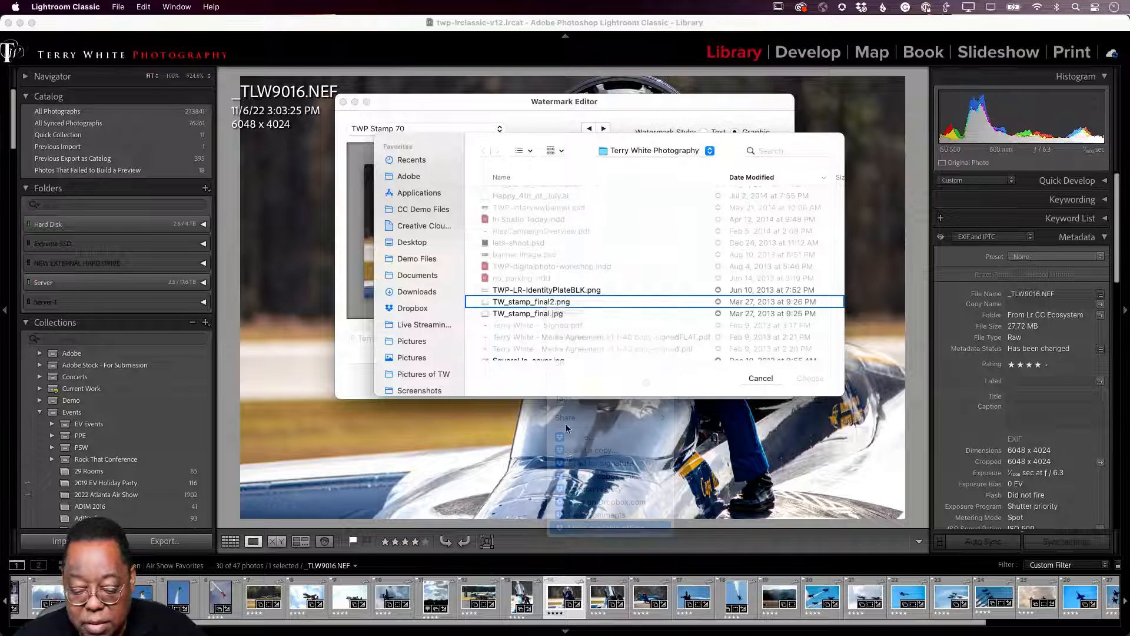
pyautogui.click(557, 304)
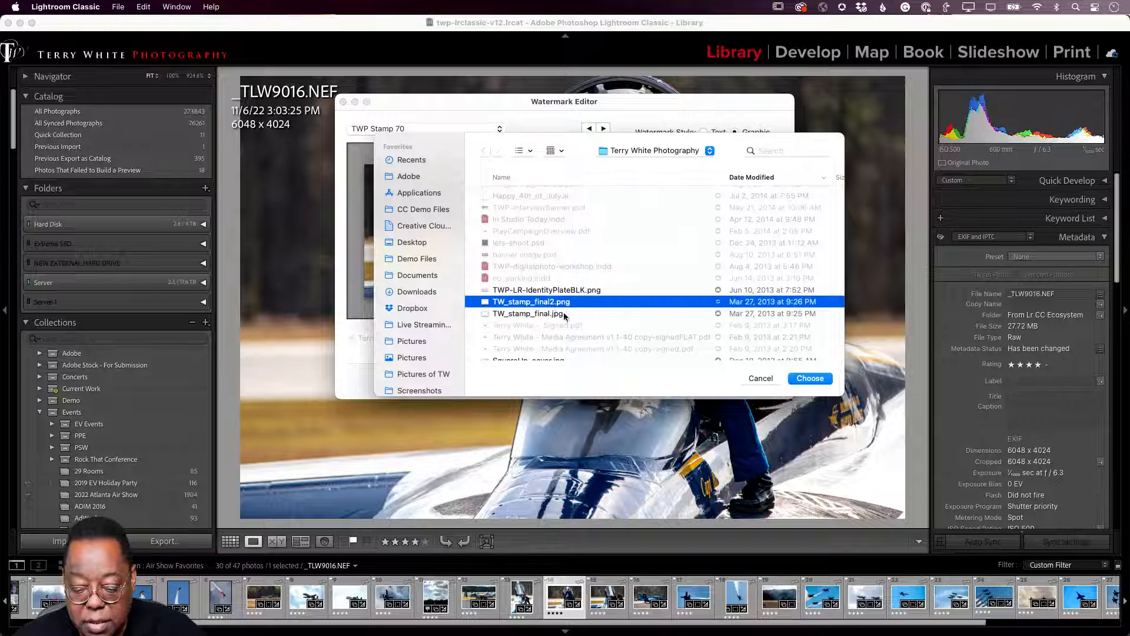
pyautogui.click(810, 378)
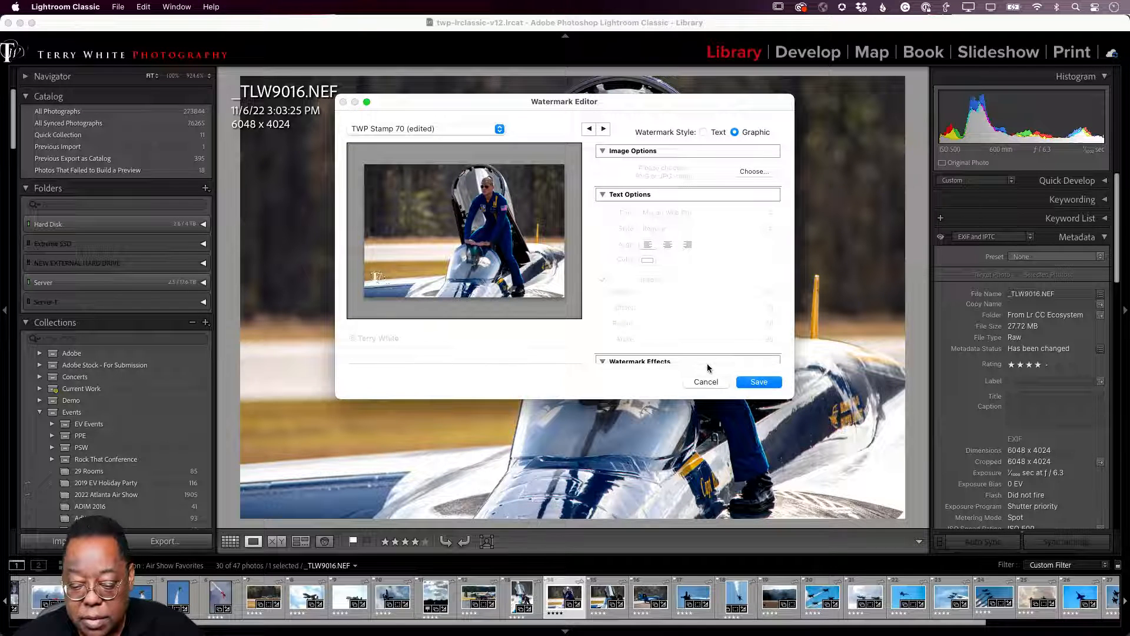
# Update the TWP Stamp 70 preset with the new graphic instead of creating a new preset, and close the Watermark Editor
pyautogui.click(758, 382)
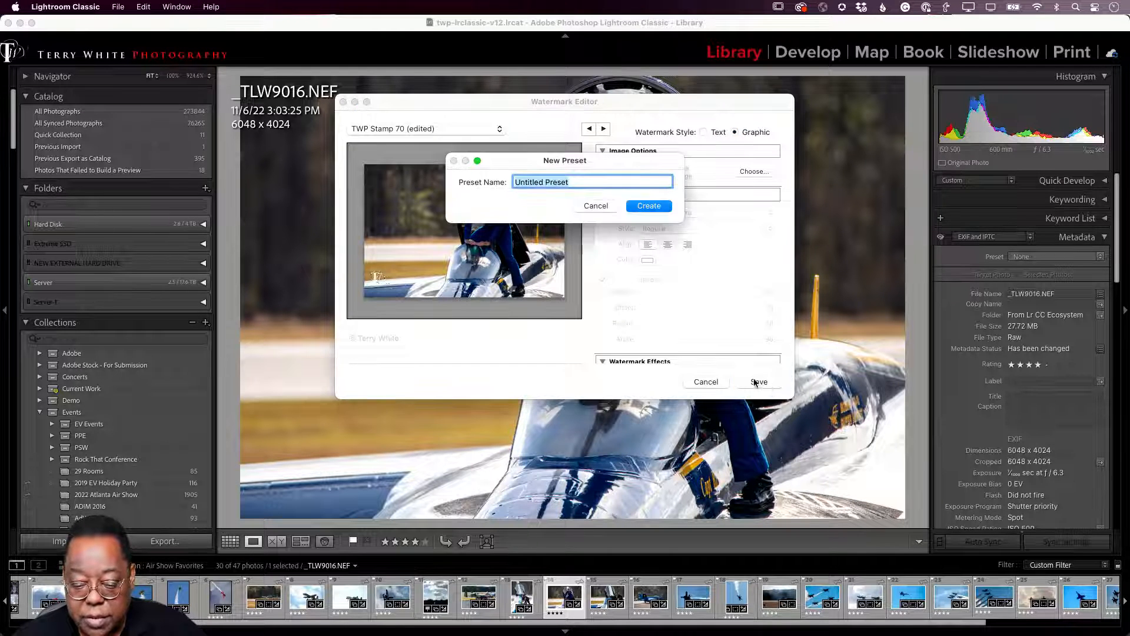
pyautogui.click(595, 206)
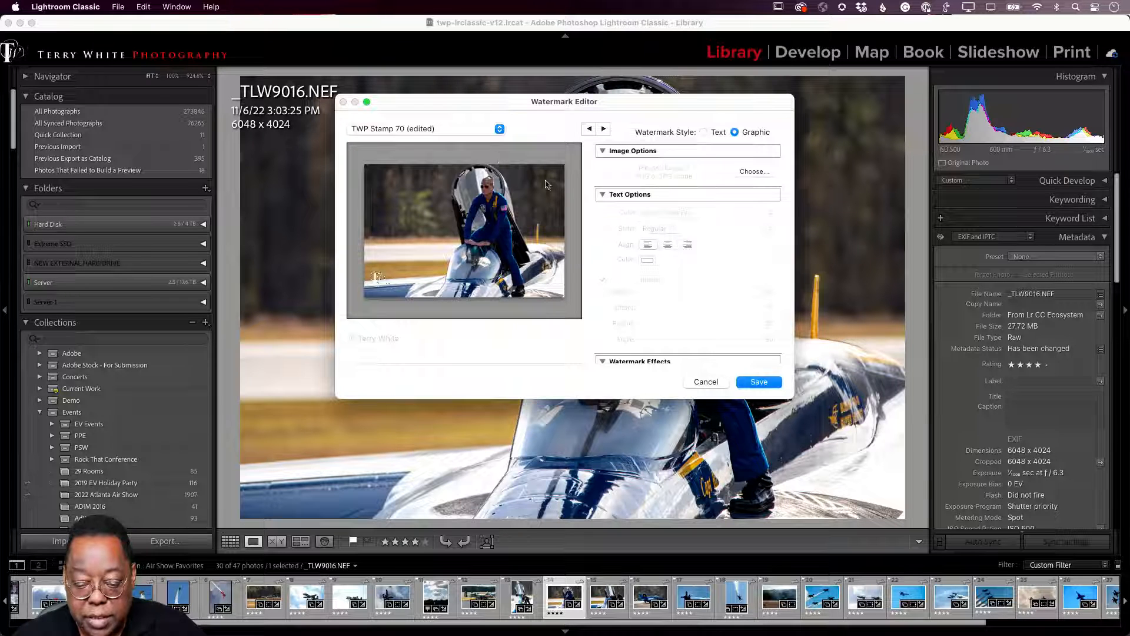
pyautogui.click(436, 127)
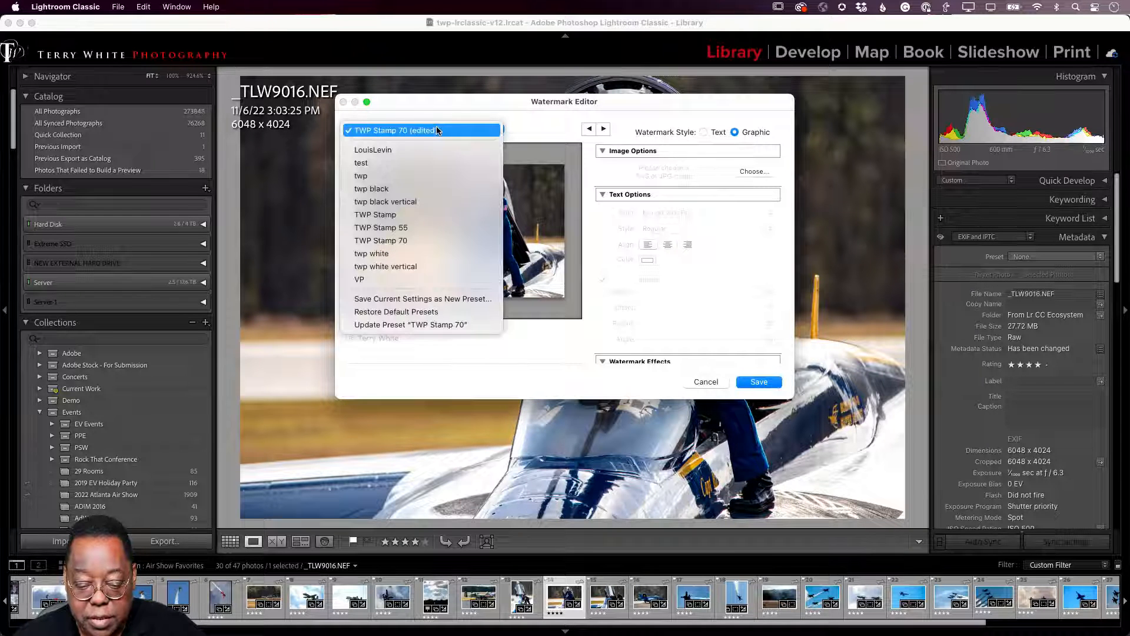
pyautogui.click(453, 325)
pyautogui.click(768, 384)
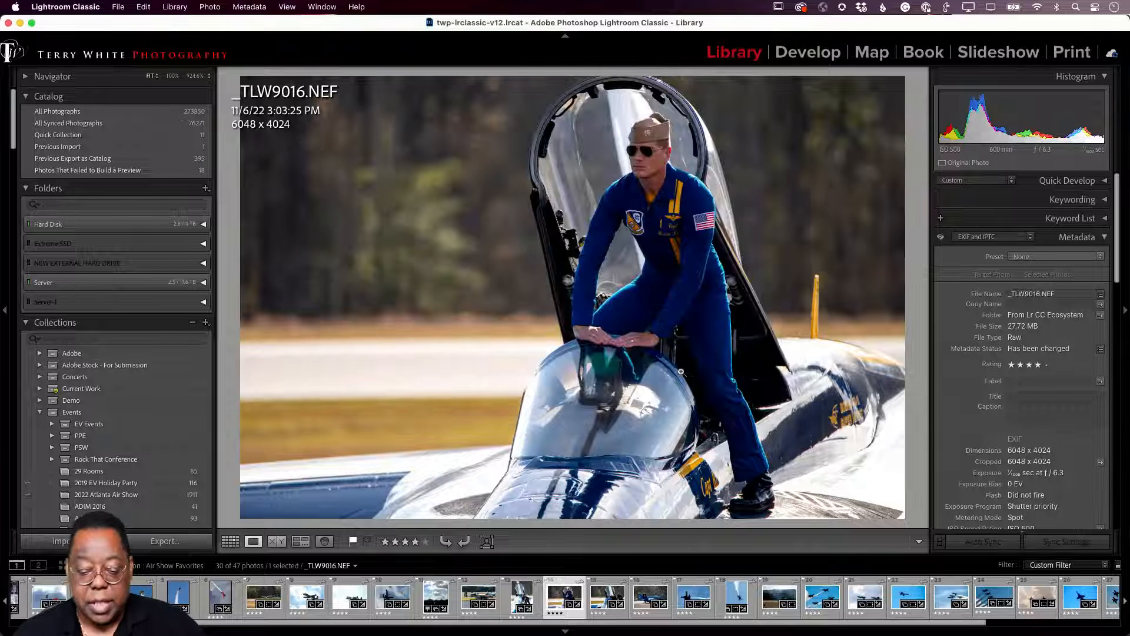
# Export photo _TLW9016 with the For Web Gallery user preset
pyautogui.click(125, 6)
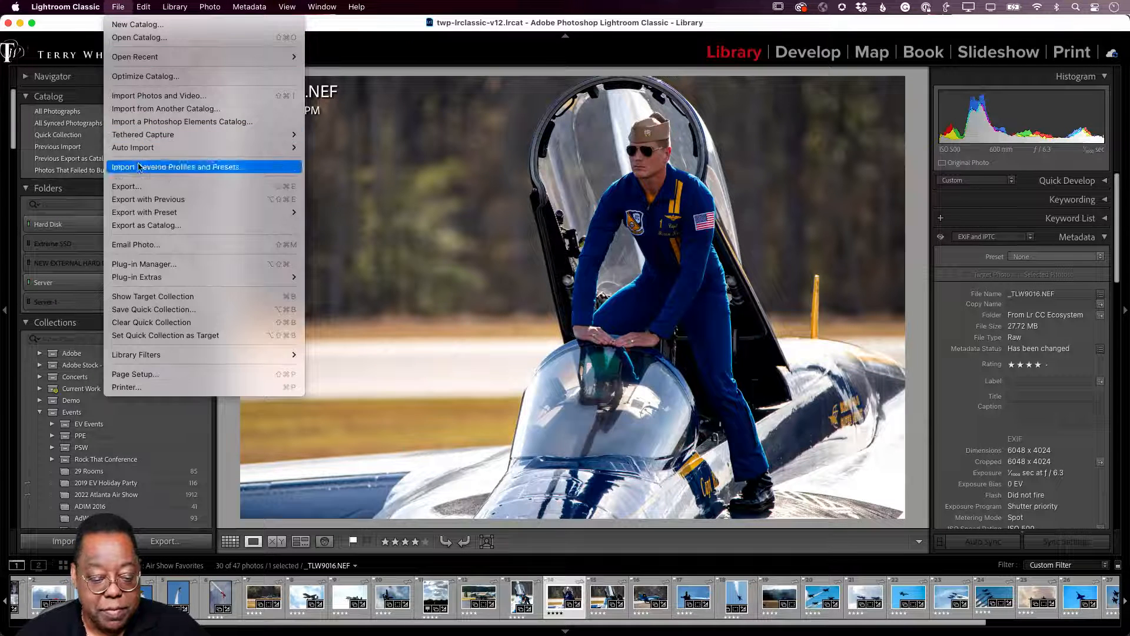
pyautogui.moveTo(147, 212)
pyautogui.moveTo(353, 630)
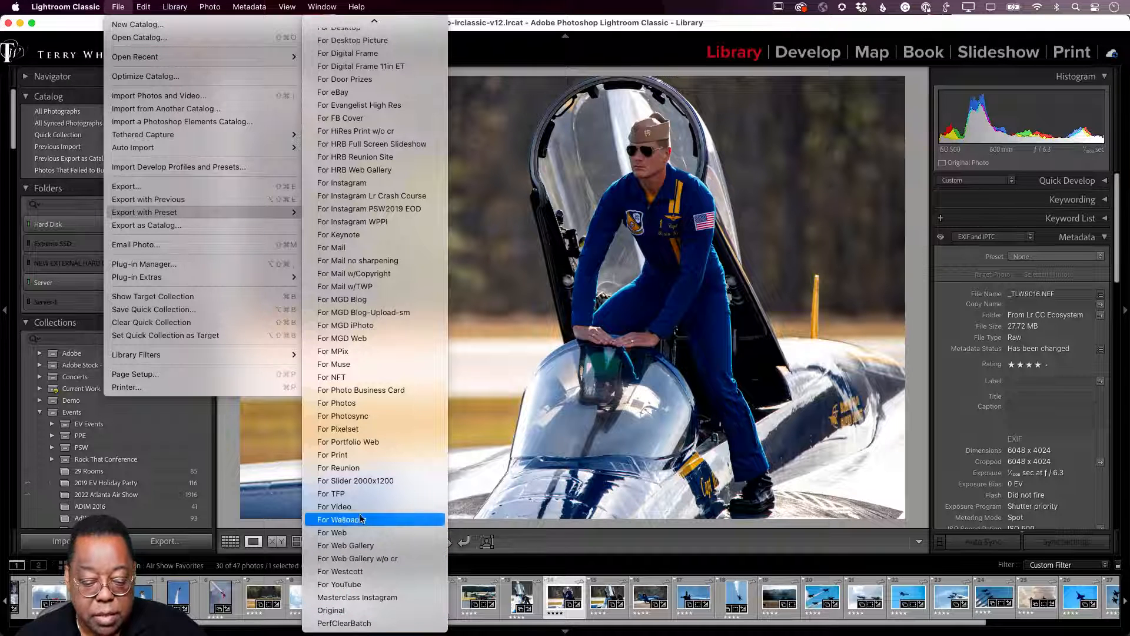
pyautogui.click(370, 546)
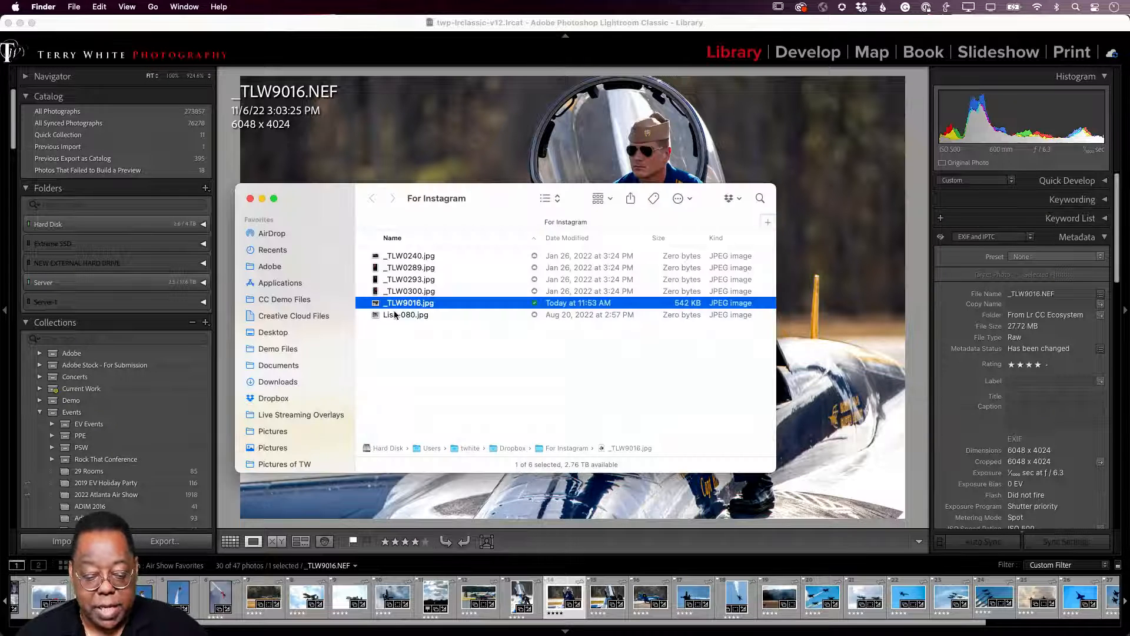
# Check the selected _TLW9016.jpg in the For Instagram folder with Quick Look and return to Lightroom Classic
pyautogui.press('space')
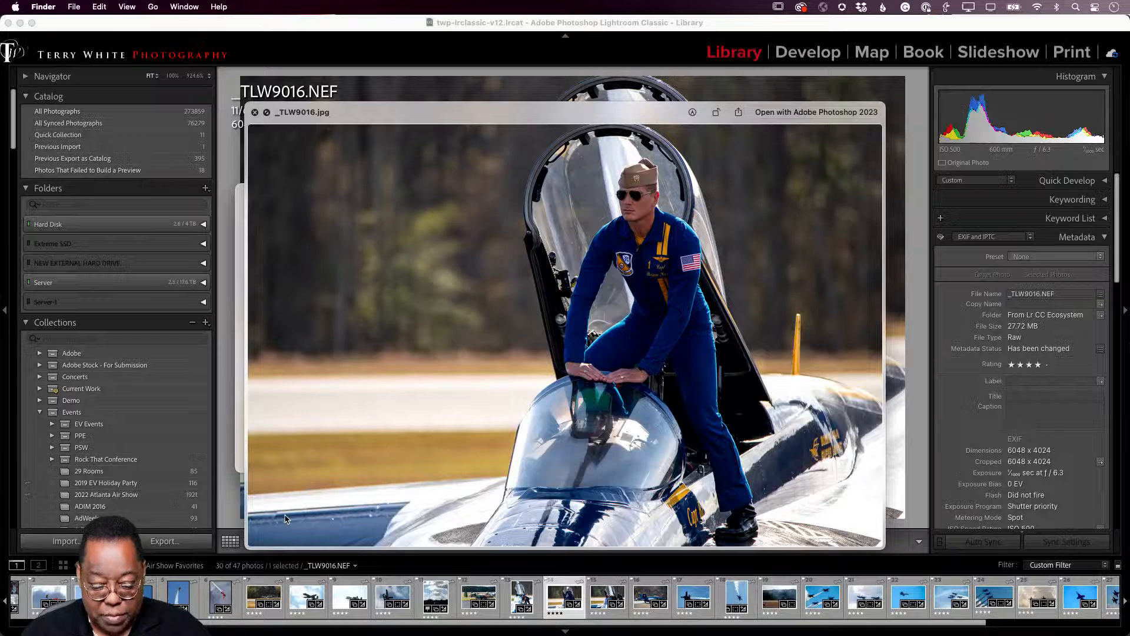
pyautogui.click(254, 112)
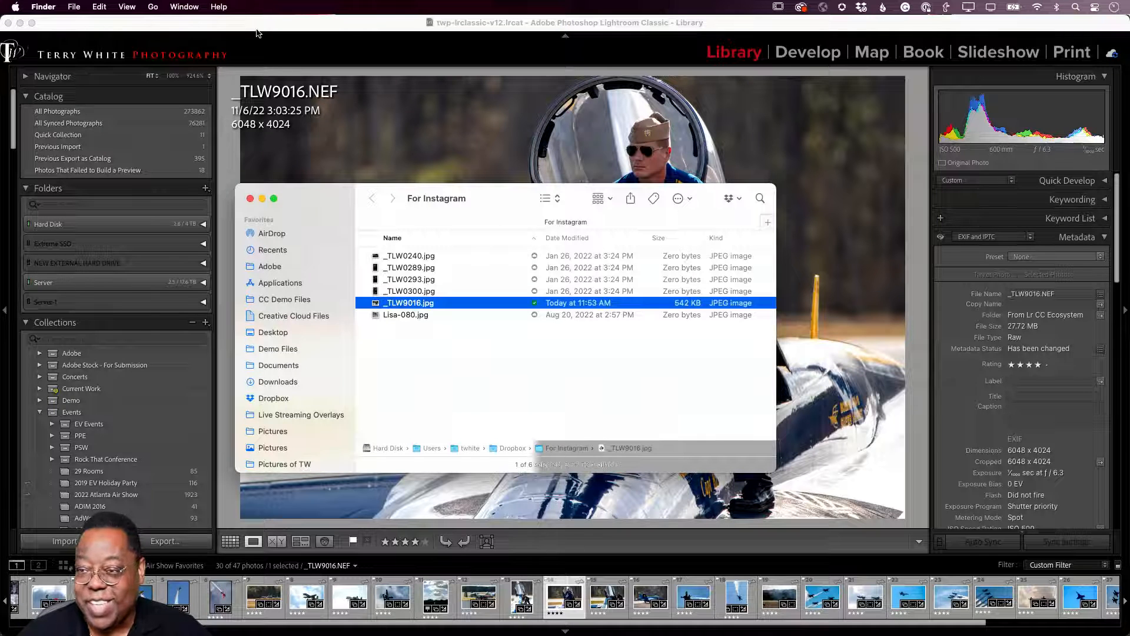
pyautogui.click(216, 23)
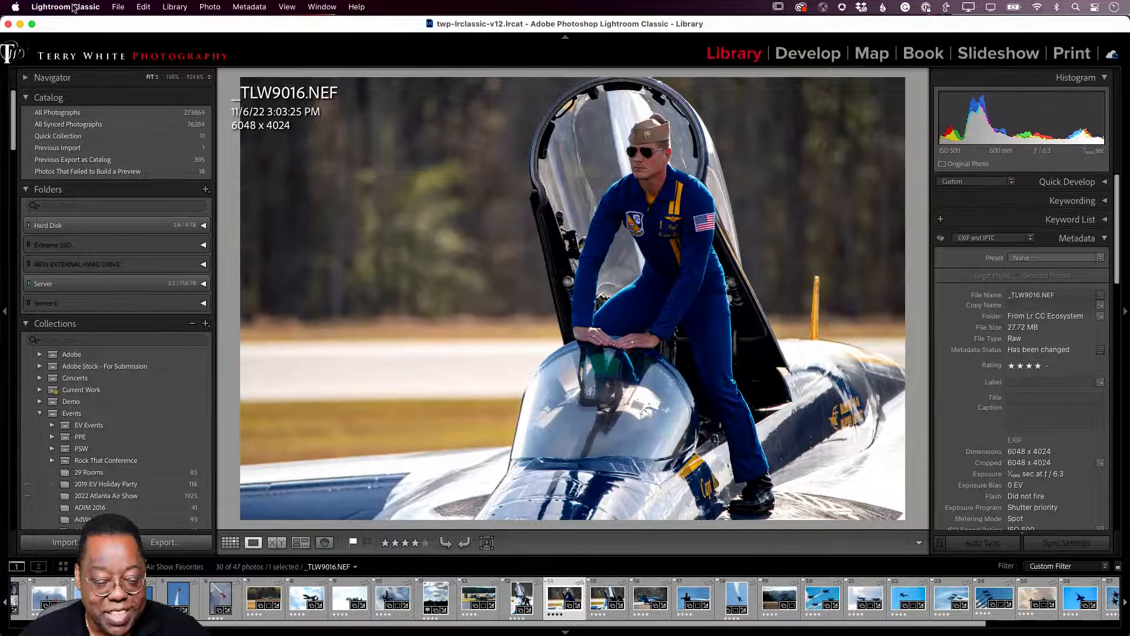
# Open the export settings for _TLW9016 and load the For Web Gallery preset for a single export, leaving it unchecked for batch export
pyautogui.click(66, 6)
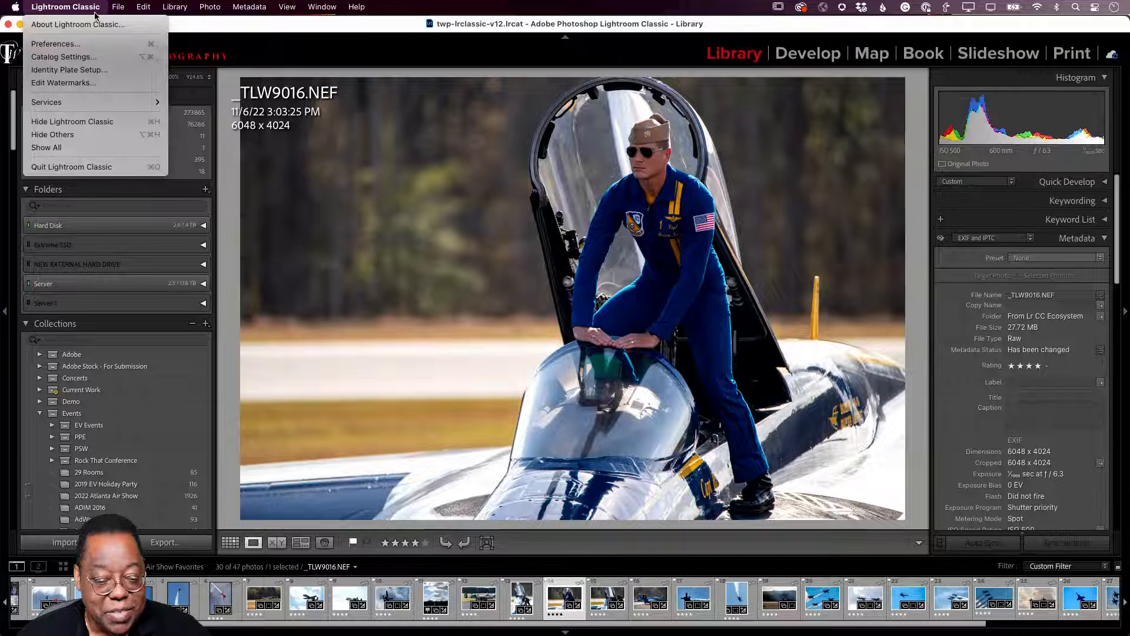
pyautogui.moveTo(127, 5)
pyautogui.click(142, 186)
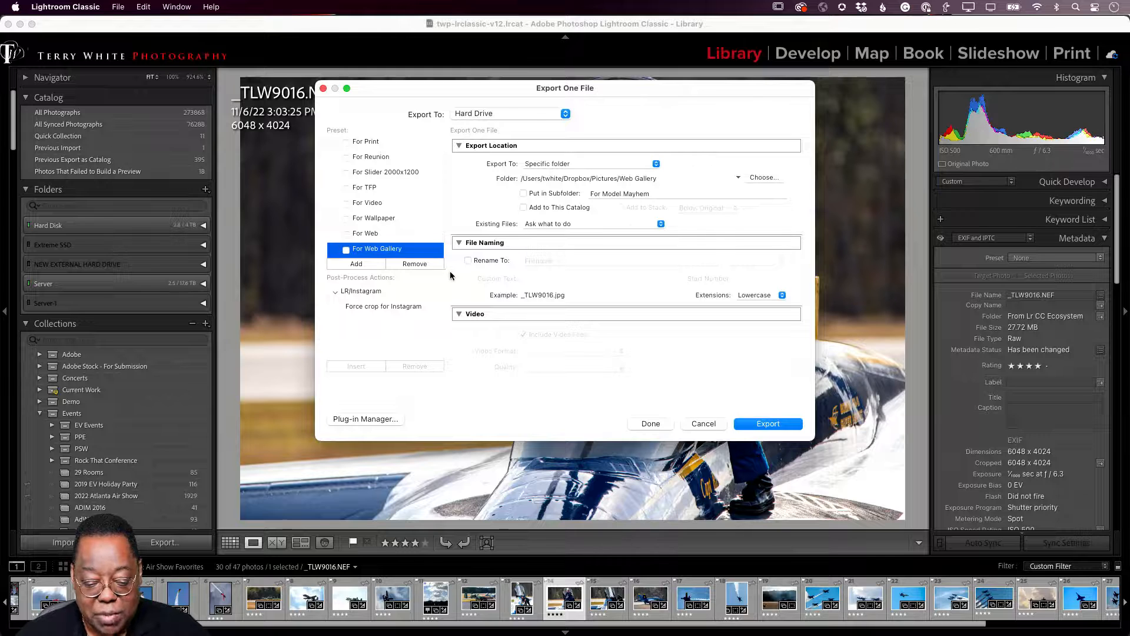
pyautogui.click(345, 250)
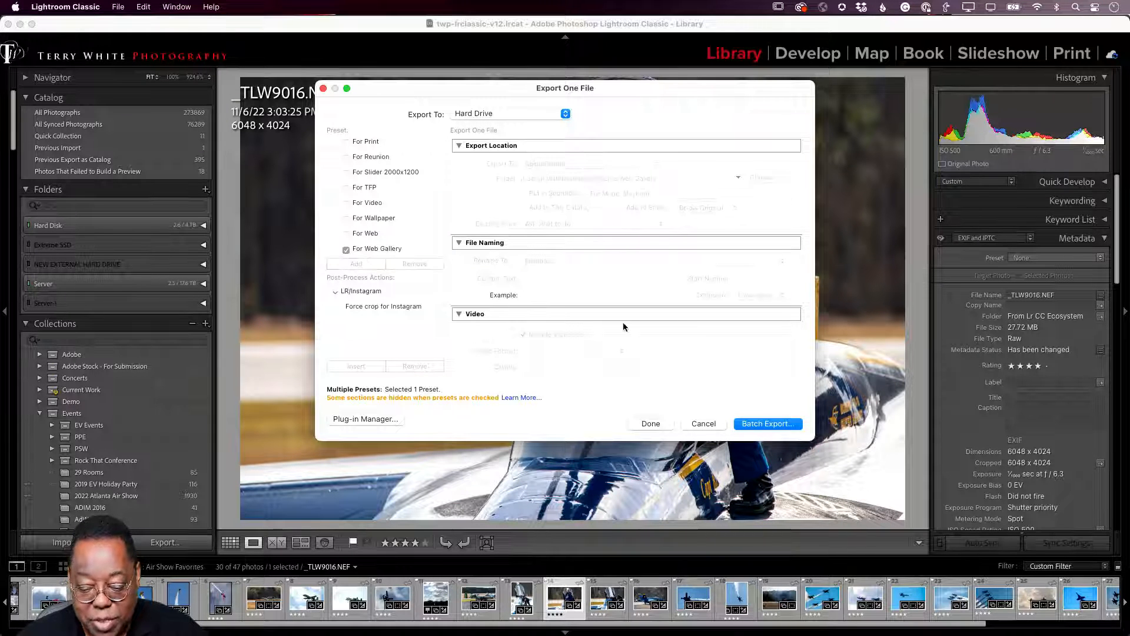
pyautogui.scroll(-10, 602, 298)
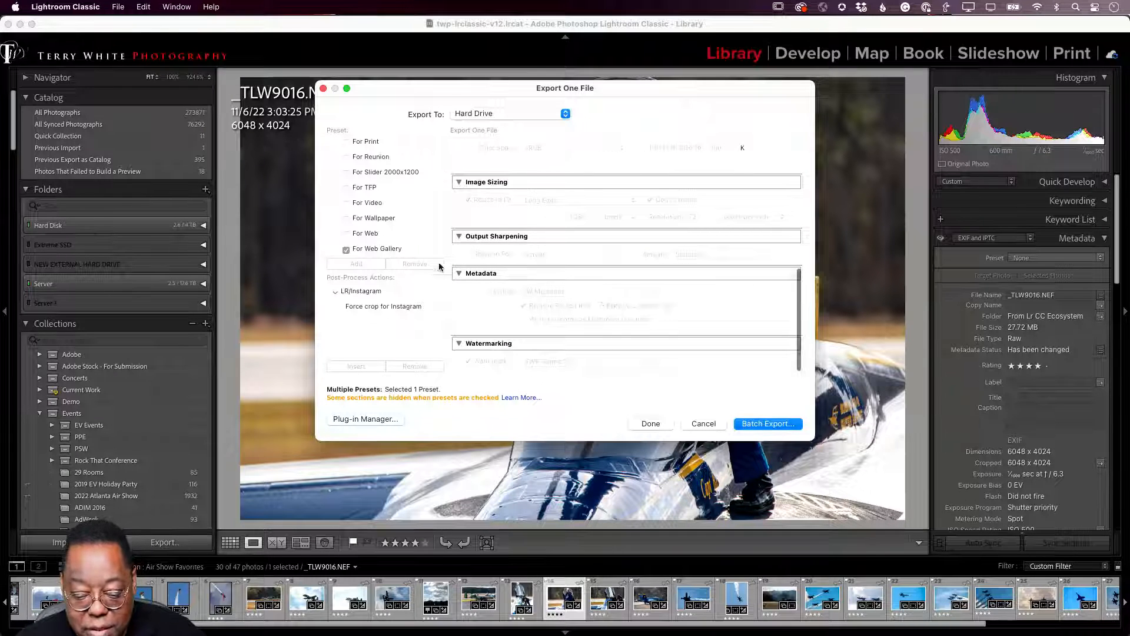
pyautogui.click(346, 250)
pyautogui.click(365, 248)
pyautogui.scroll(-10, 642, 310)
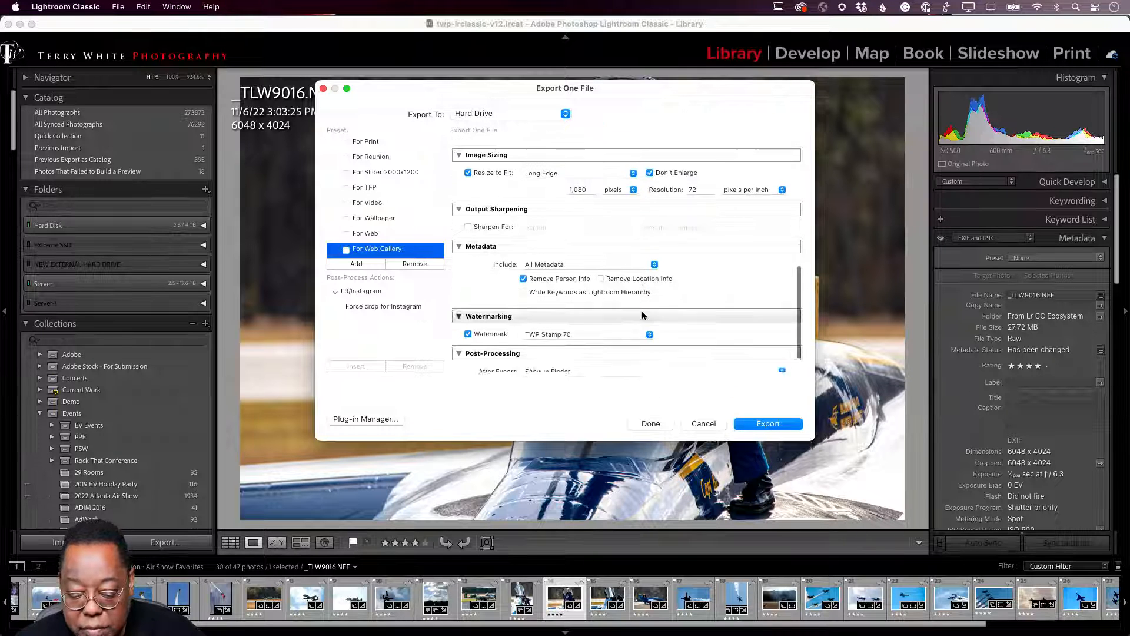
# Keep TWP Stamp 70 as the watermark and export _TLW9016 to the Web Gallery folder, overwriting the existing file
pyautogui.click(598, 303)
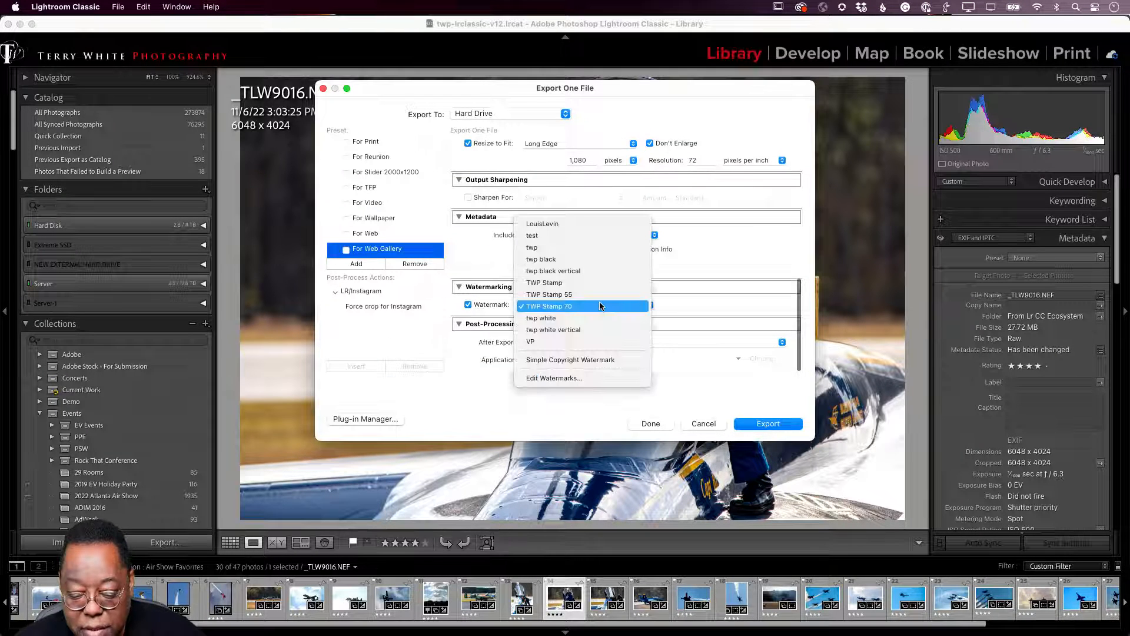
pyautogui.click(599, 306)
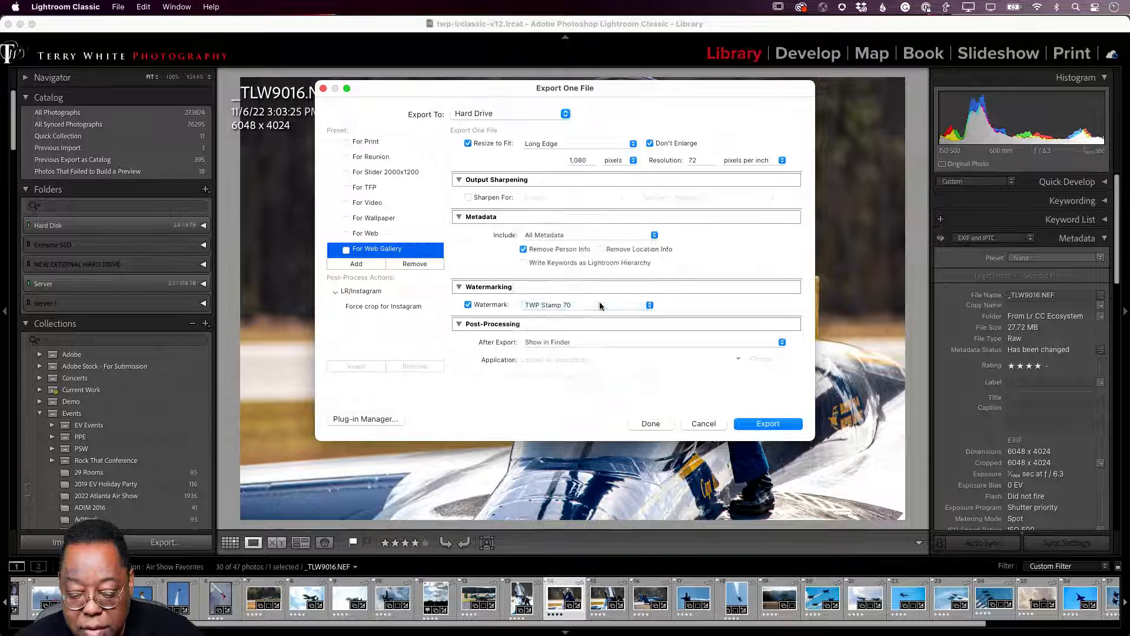
pyautogui.scroll(-2, 625, 338)
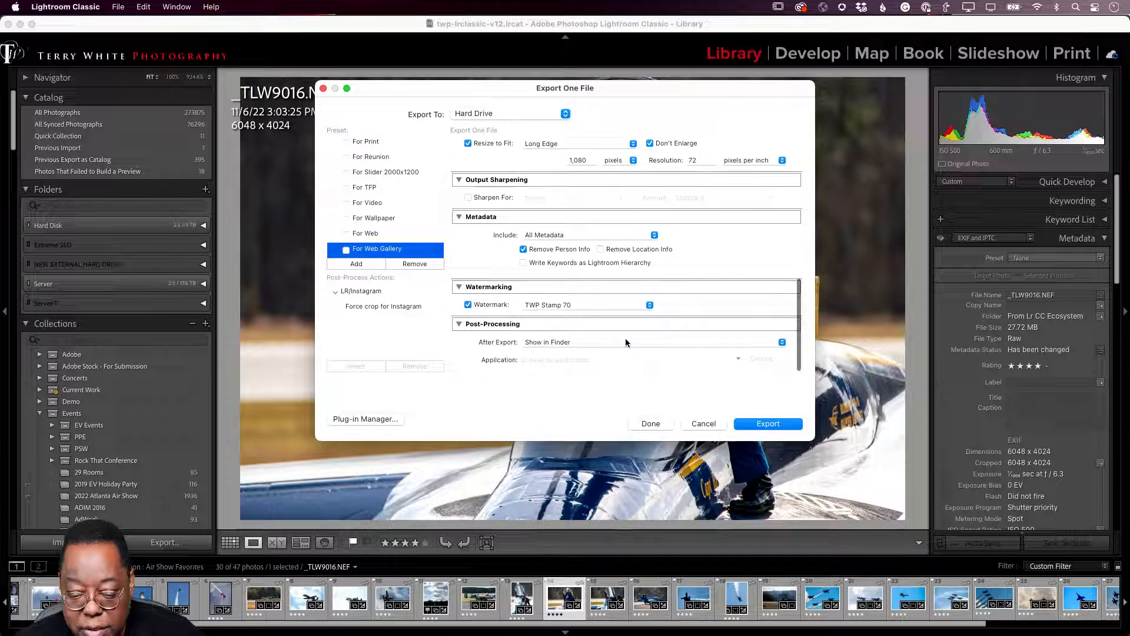
pyautogui.click(768, 424)
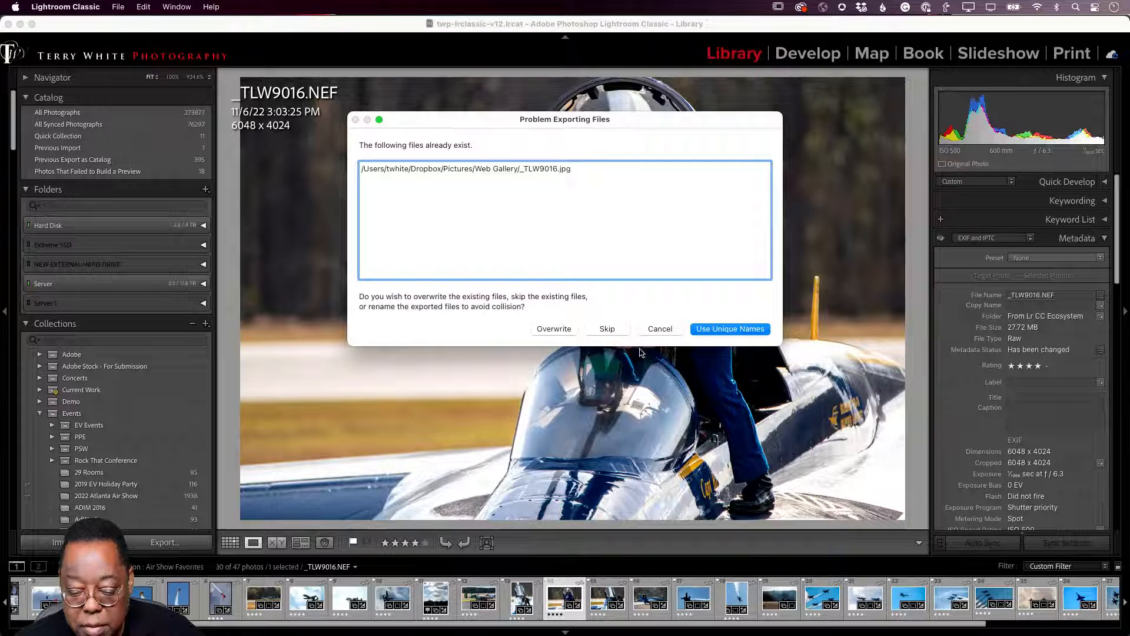
pyautogui.click(554, 329)
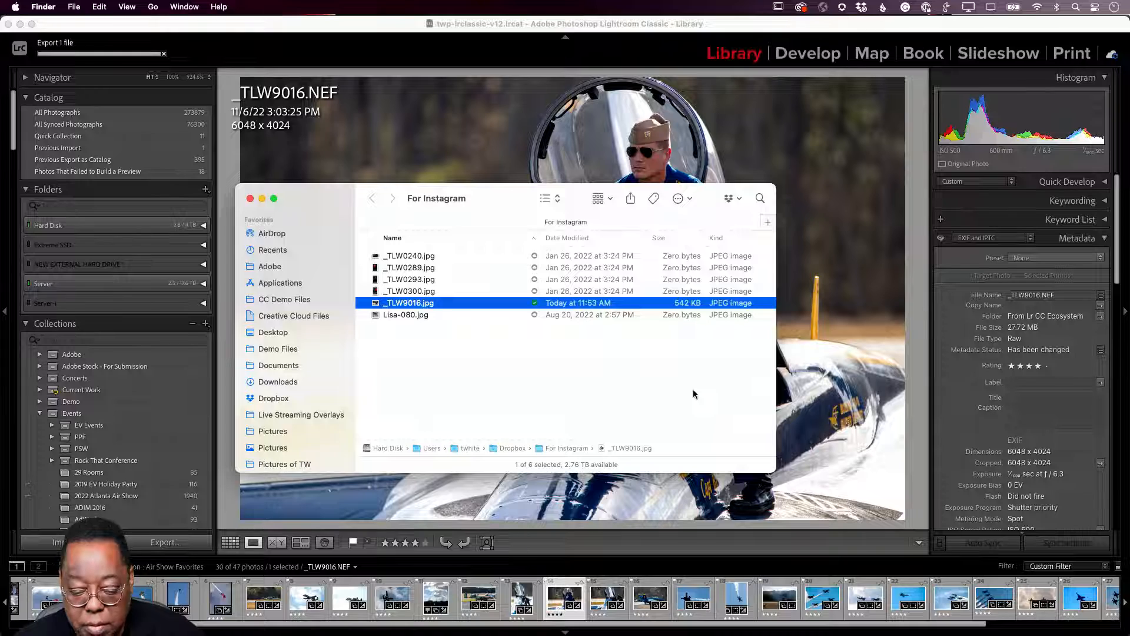
# Open and close a Quick Look preview of the selected _TLW9016.jpg in Finder
pyautogui.press('space')
pyautogui.press('space')
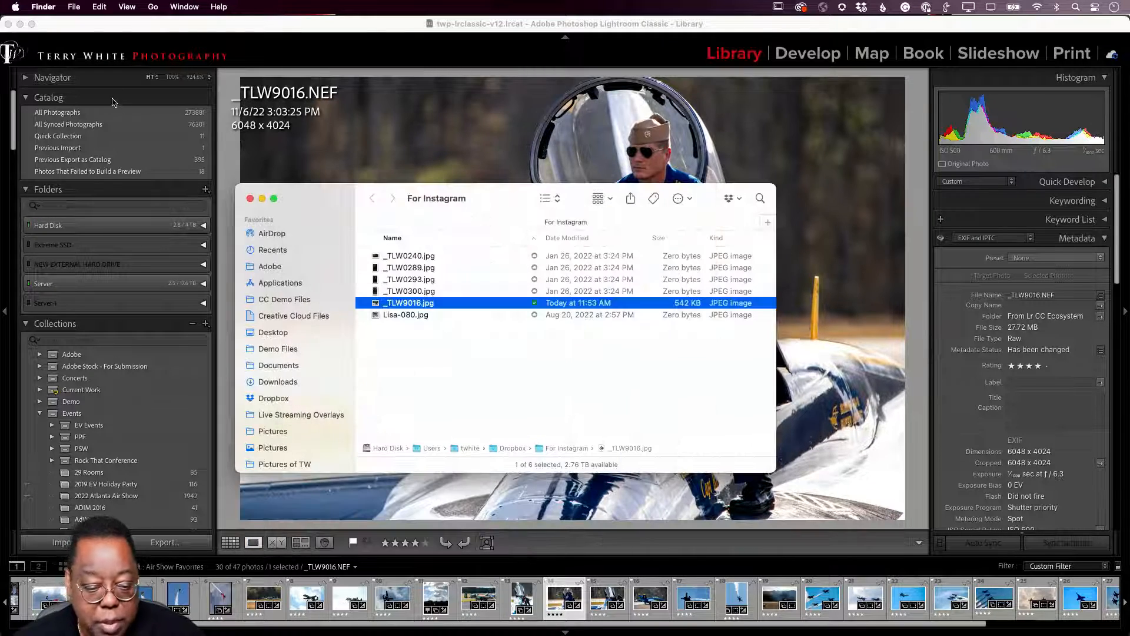
# Return to Lightroom Classic and load the TWP Stamp 70 preset in the Watermark Editor
pyautogui.click(120, 41)
pyautogui.click(82, 7)
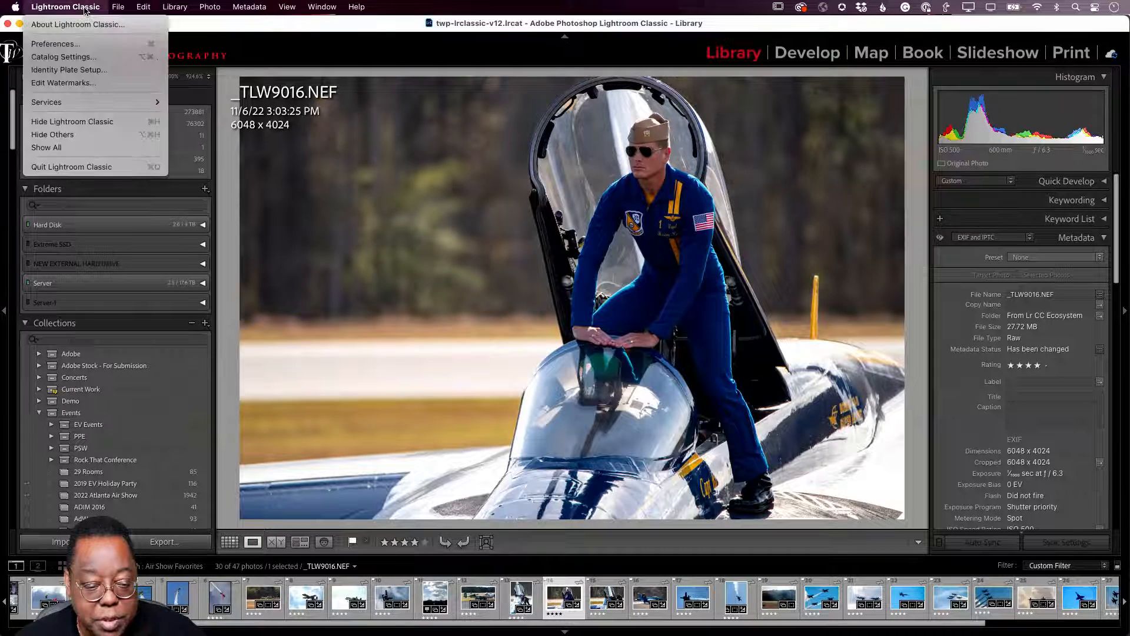
pyautogui.click(91, 83)
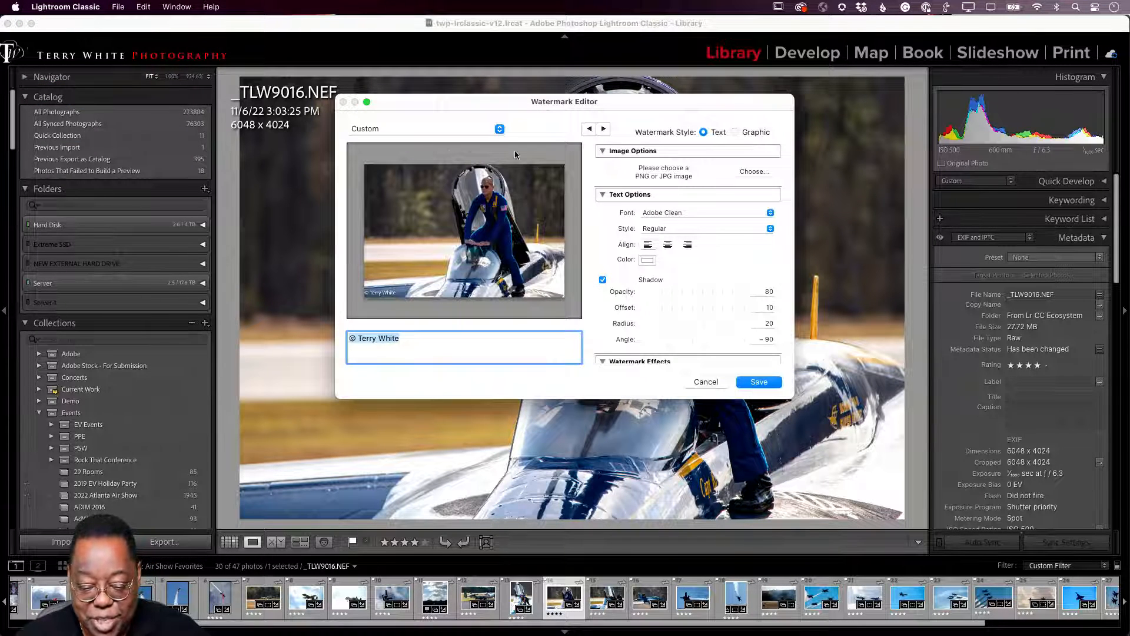
pyautogui.click(421, 129)
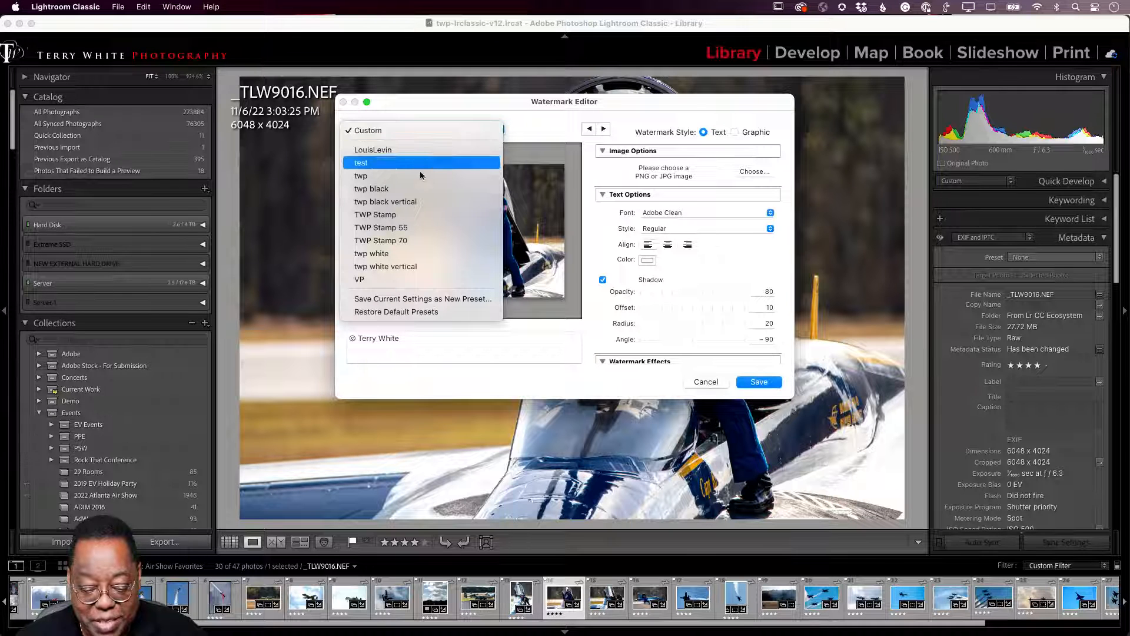
pyautogui.click(422, 240)
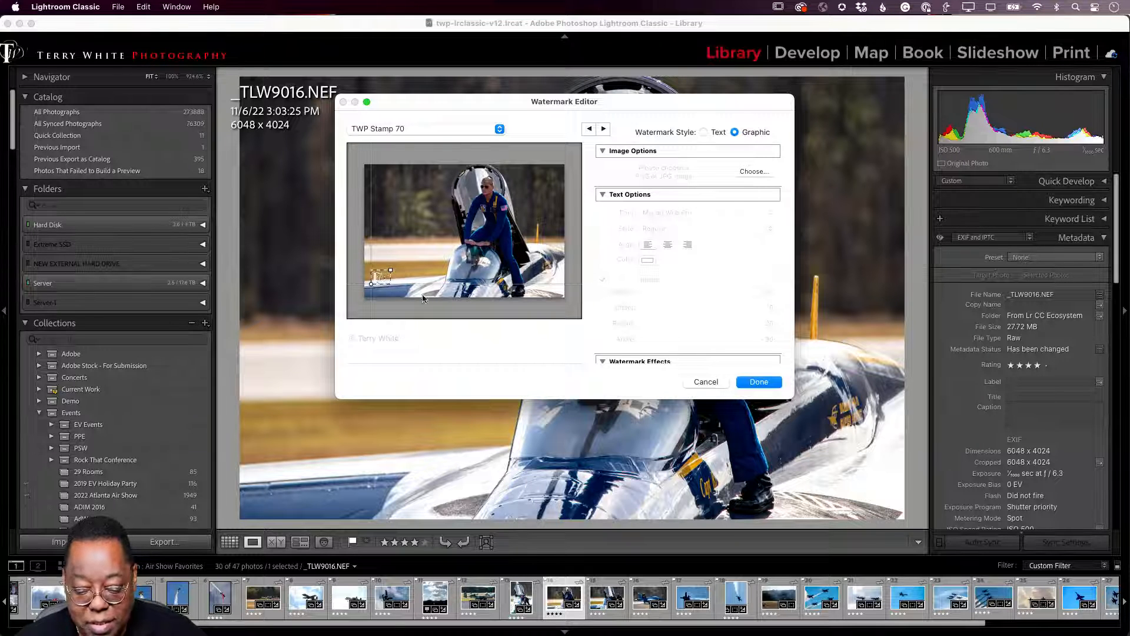
# Save the current watermark settings as a new preset named TWP 70 NEW and close the Watermark Editor
pyautogui.click(426, 128)
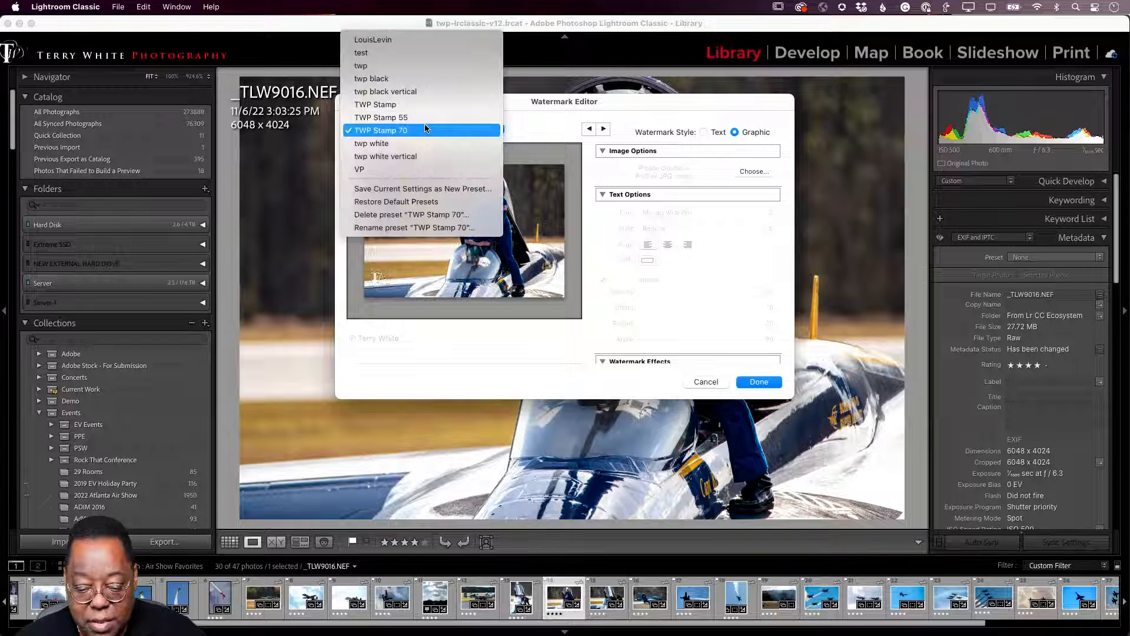
pyautogui.click(428, 190)
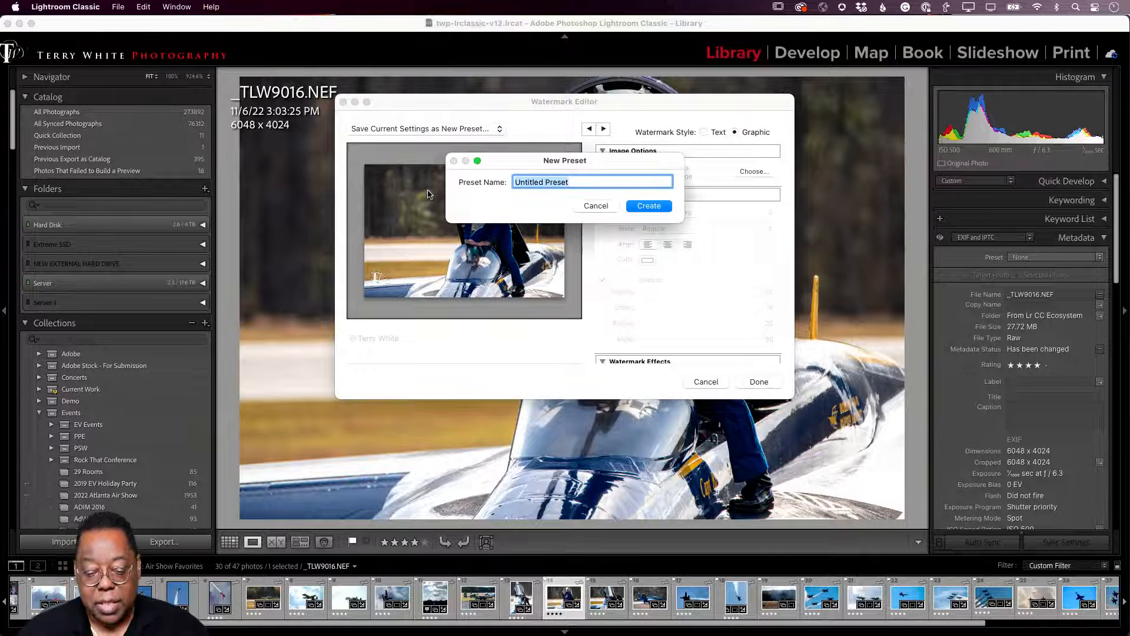
pyautogui.write('TW')
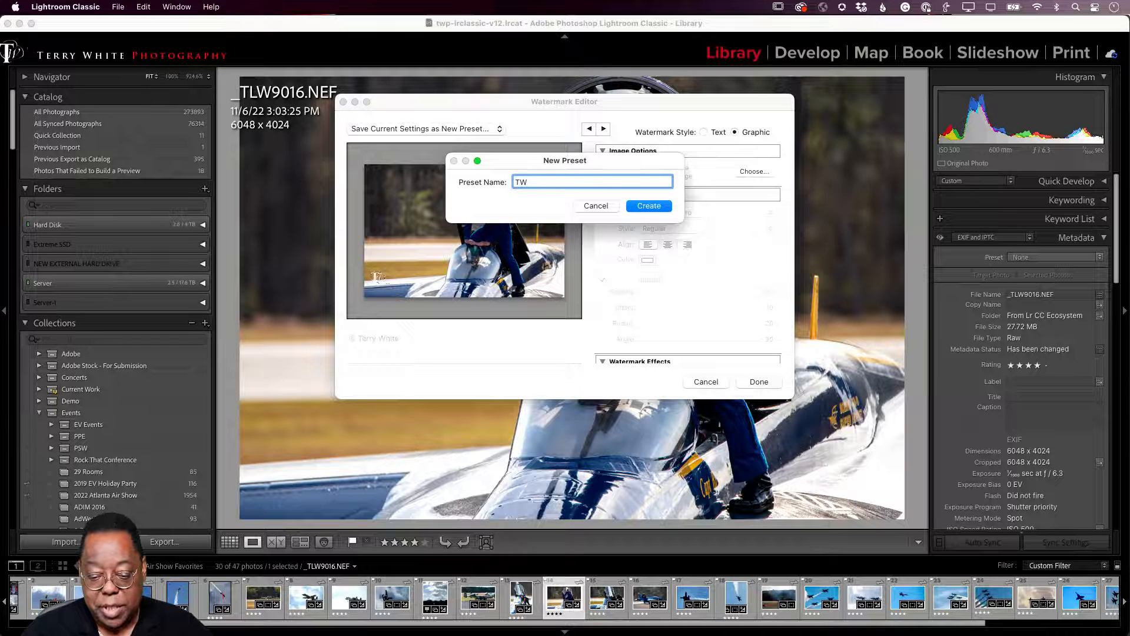
pyautogui.write('P 70')
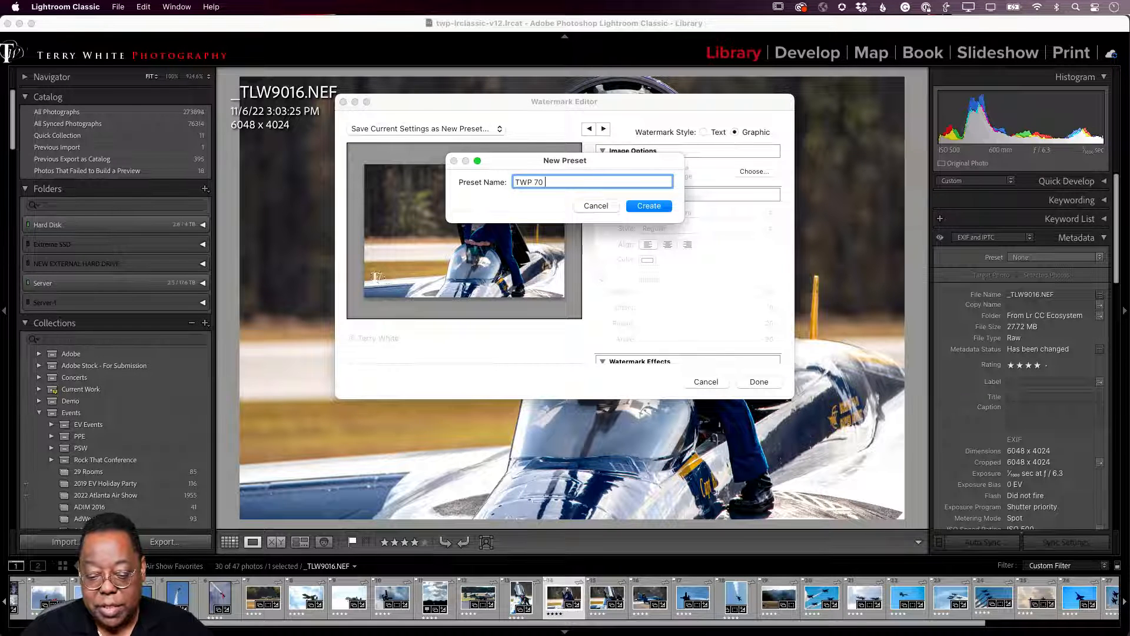
pyautogui.write(' NEW')
pyautogui.press('Return')
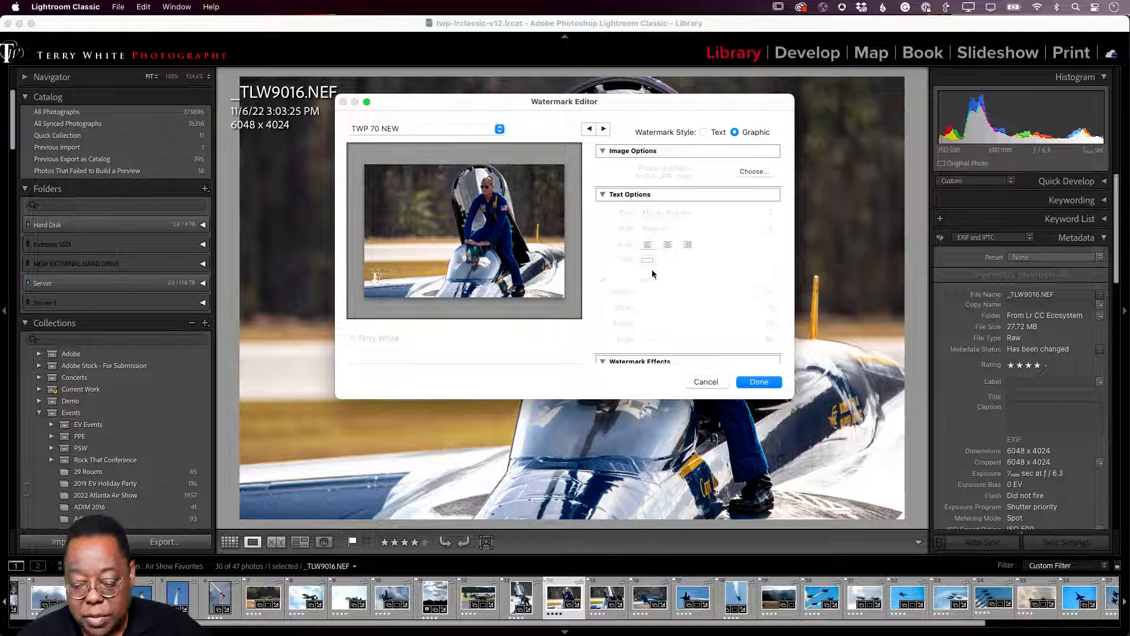
pyautogui.click(758, 381)
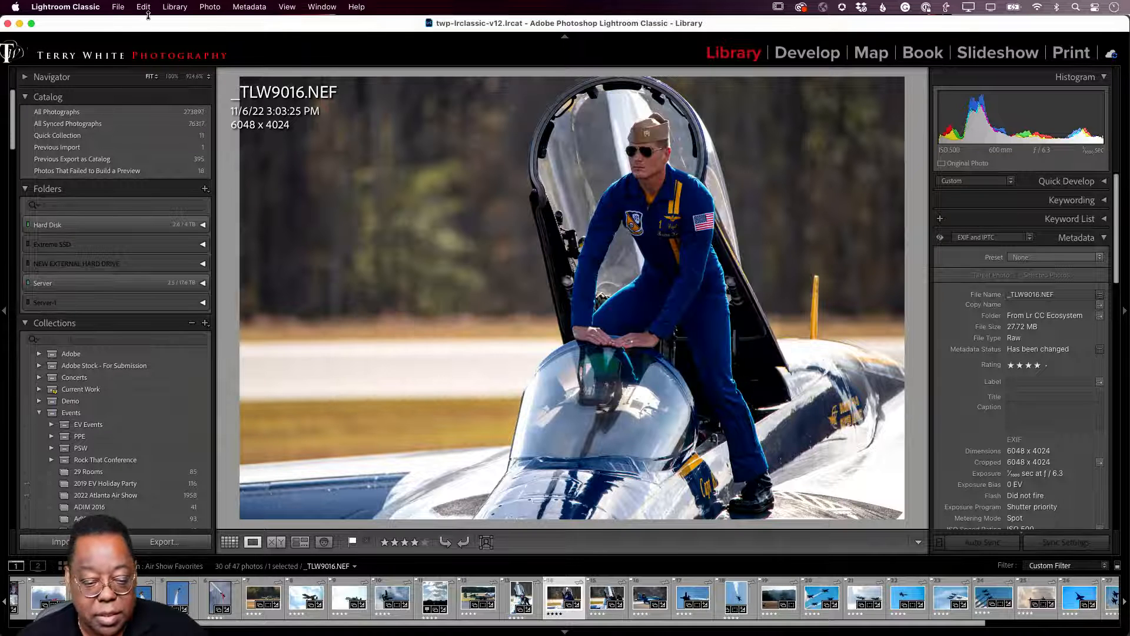
# Export _TLW9016 to the Web Gallery folder using the For Web Gallery settings with the TWP 70 NEW watermark, overwriting the existing file
pyautogui.click(94, 7)
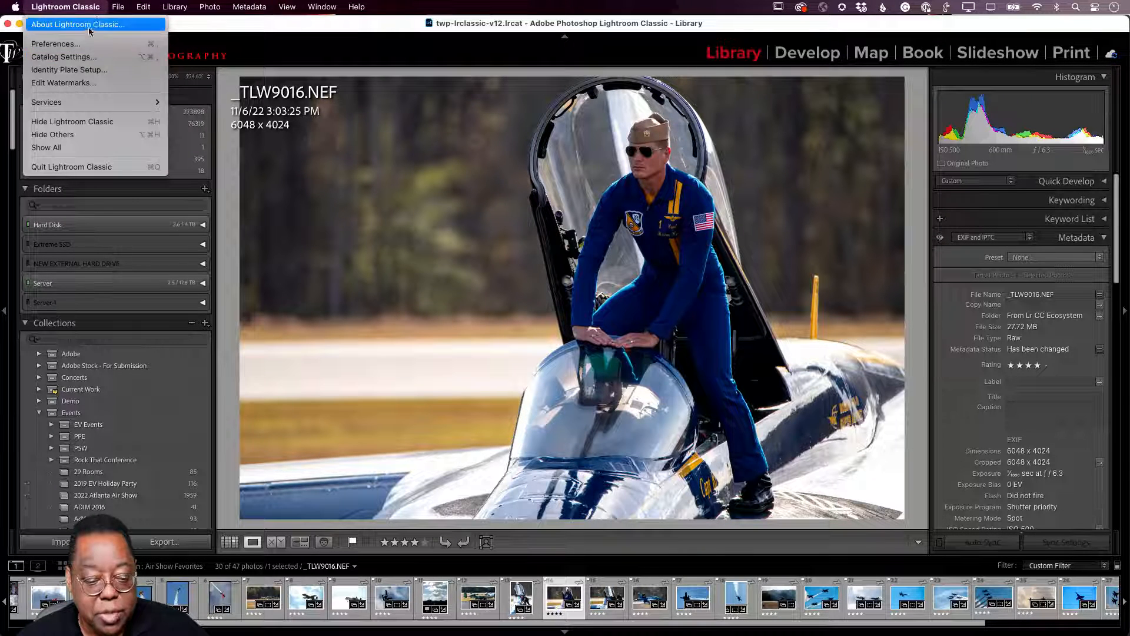
pyautogui.moveTo(117, 7)
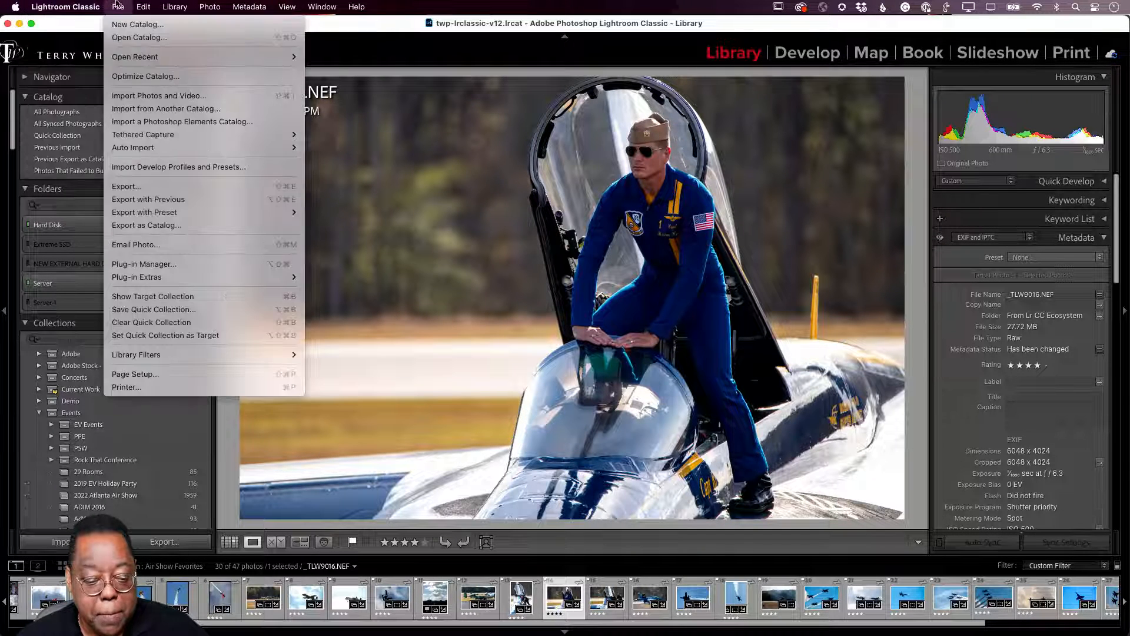
pyautogui.click(175, 188)
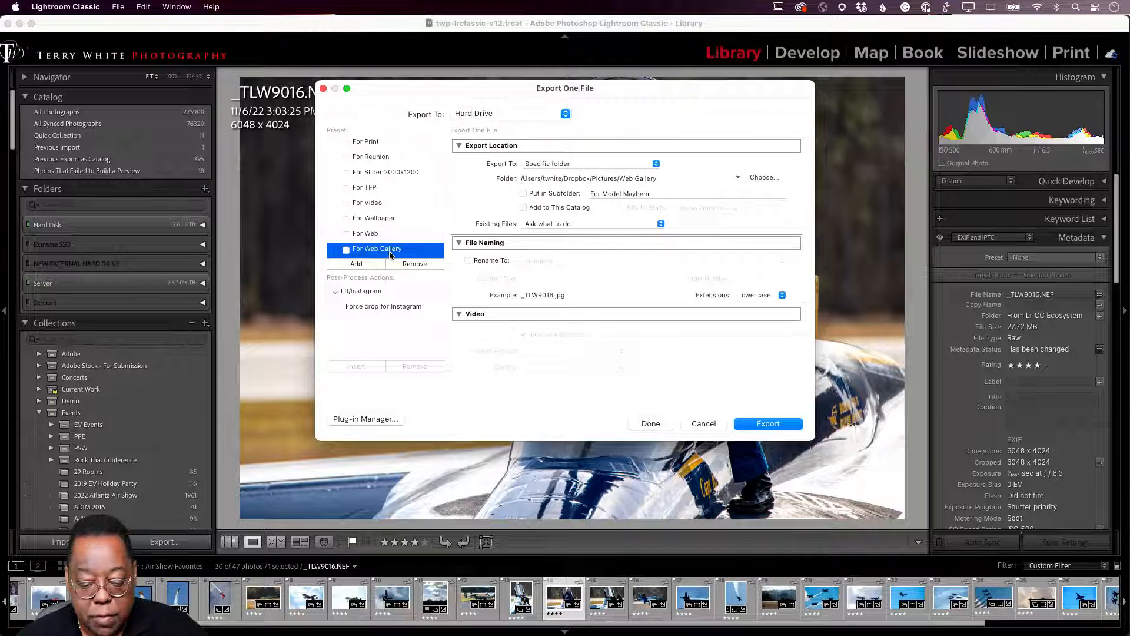
pyautogui.scroll(-10, 615, 288)
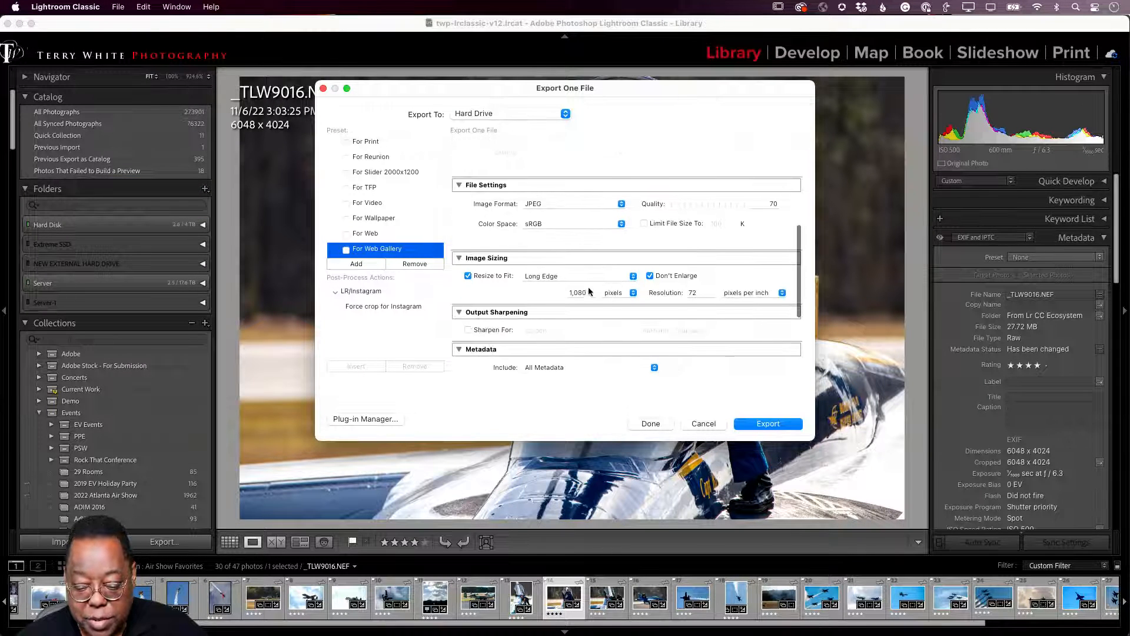
pyautogui.click(570, 304)
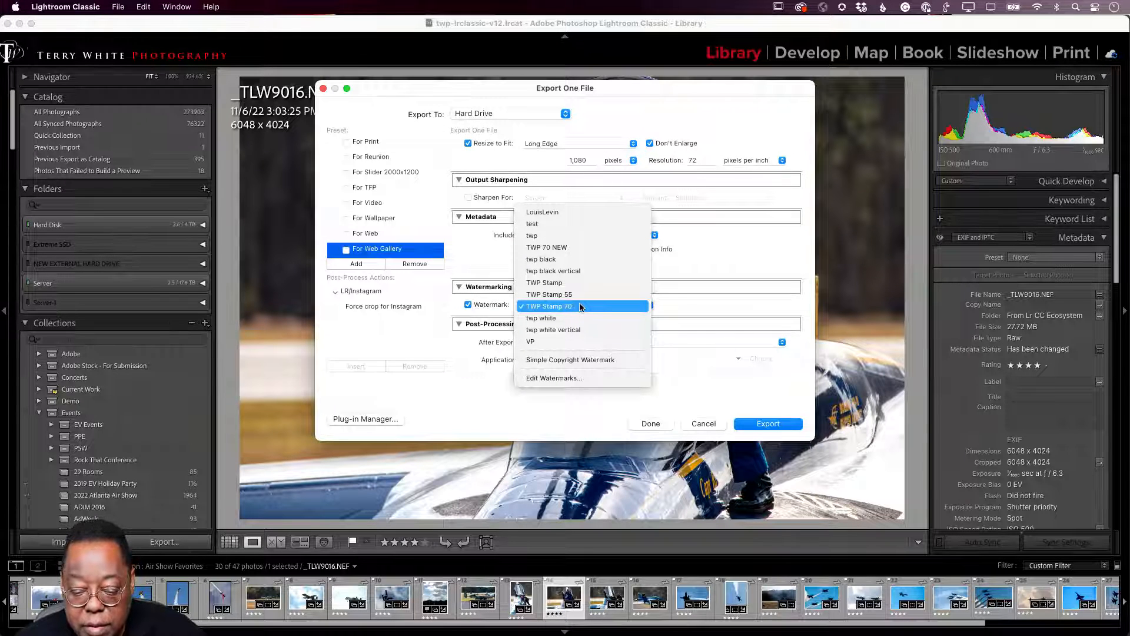
pyautogui.click(582, 247)
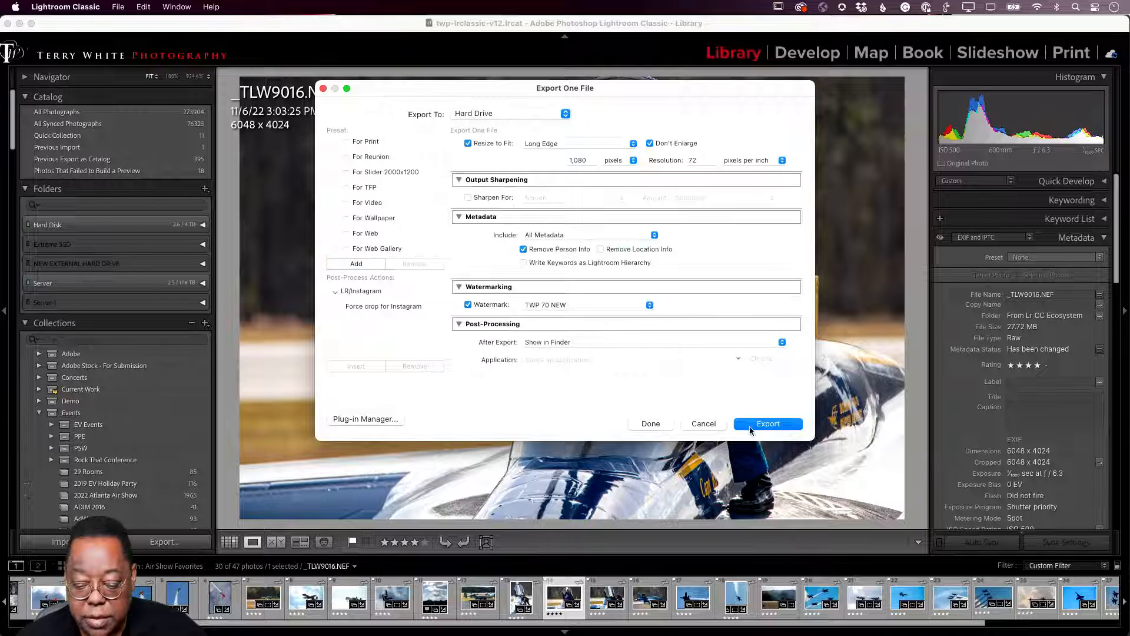
pyautogui.click(768, 424)
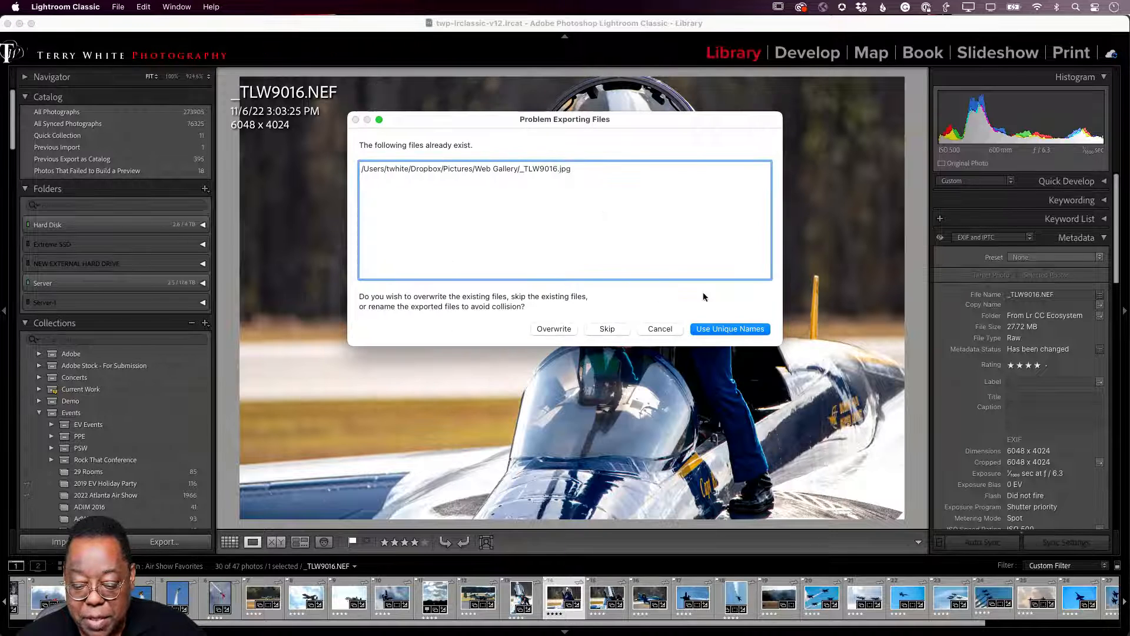
pyautogui.click(553, 329)
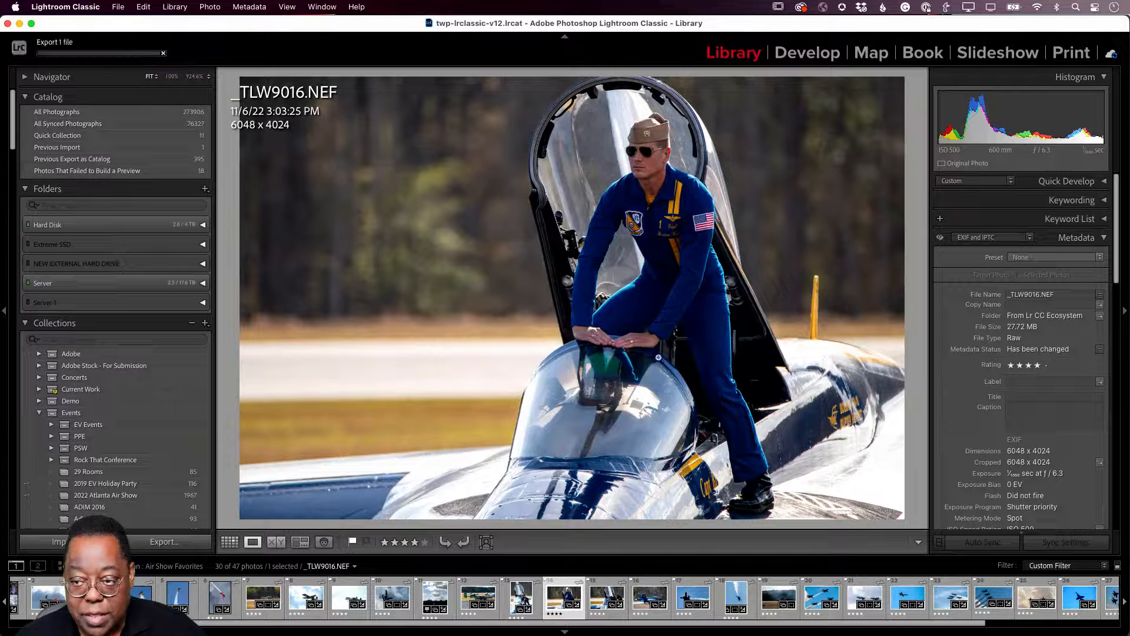
# Check the selected _TLW9016.jpg with Quick Look in Finder, close the preview, and switch back to Lightroom Classic
pyautogui.press('space')
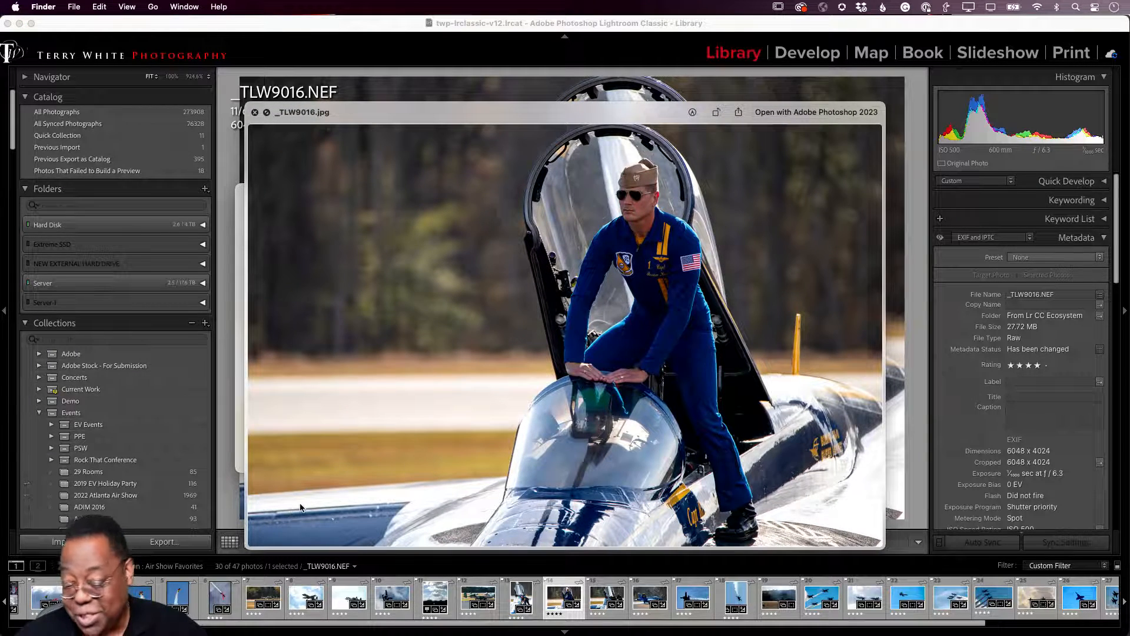
pyautogui.press('space')
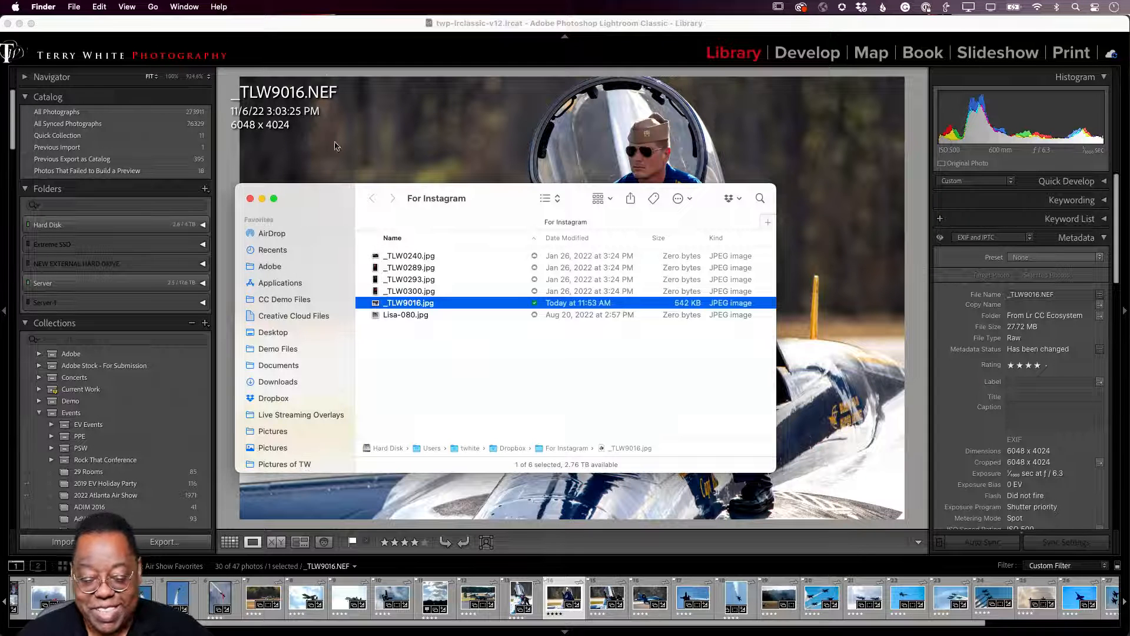
pyautogui.click(321, 35)
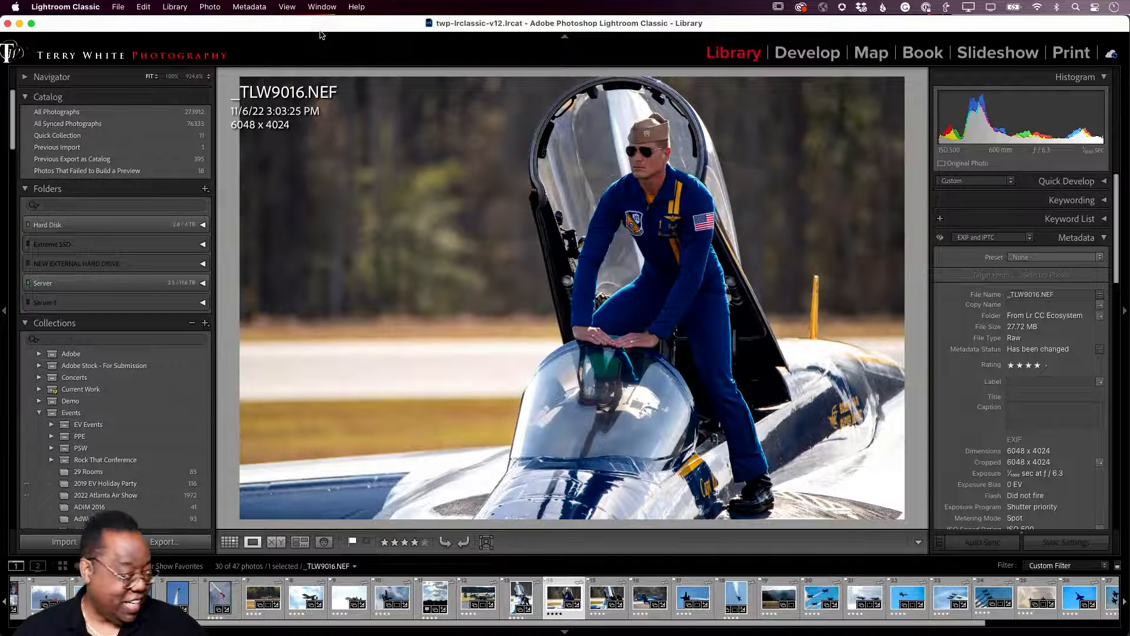